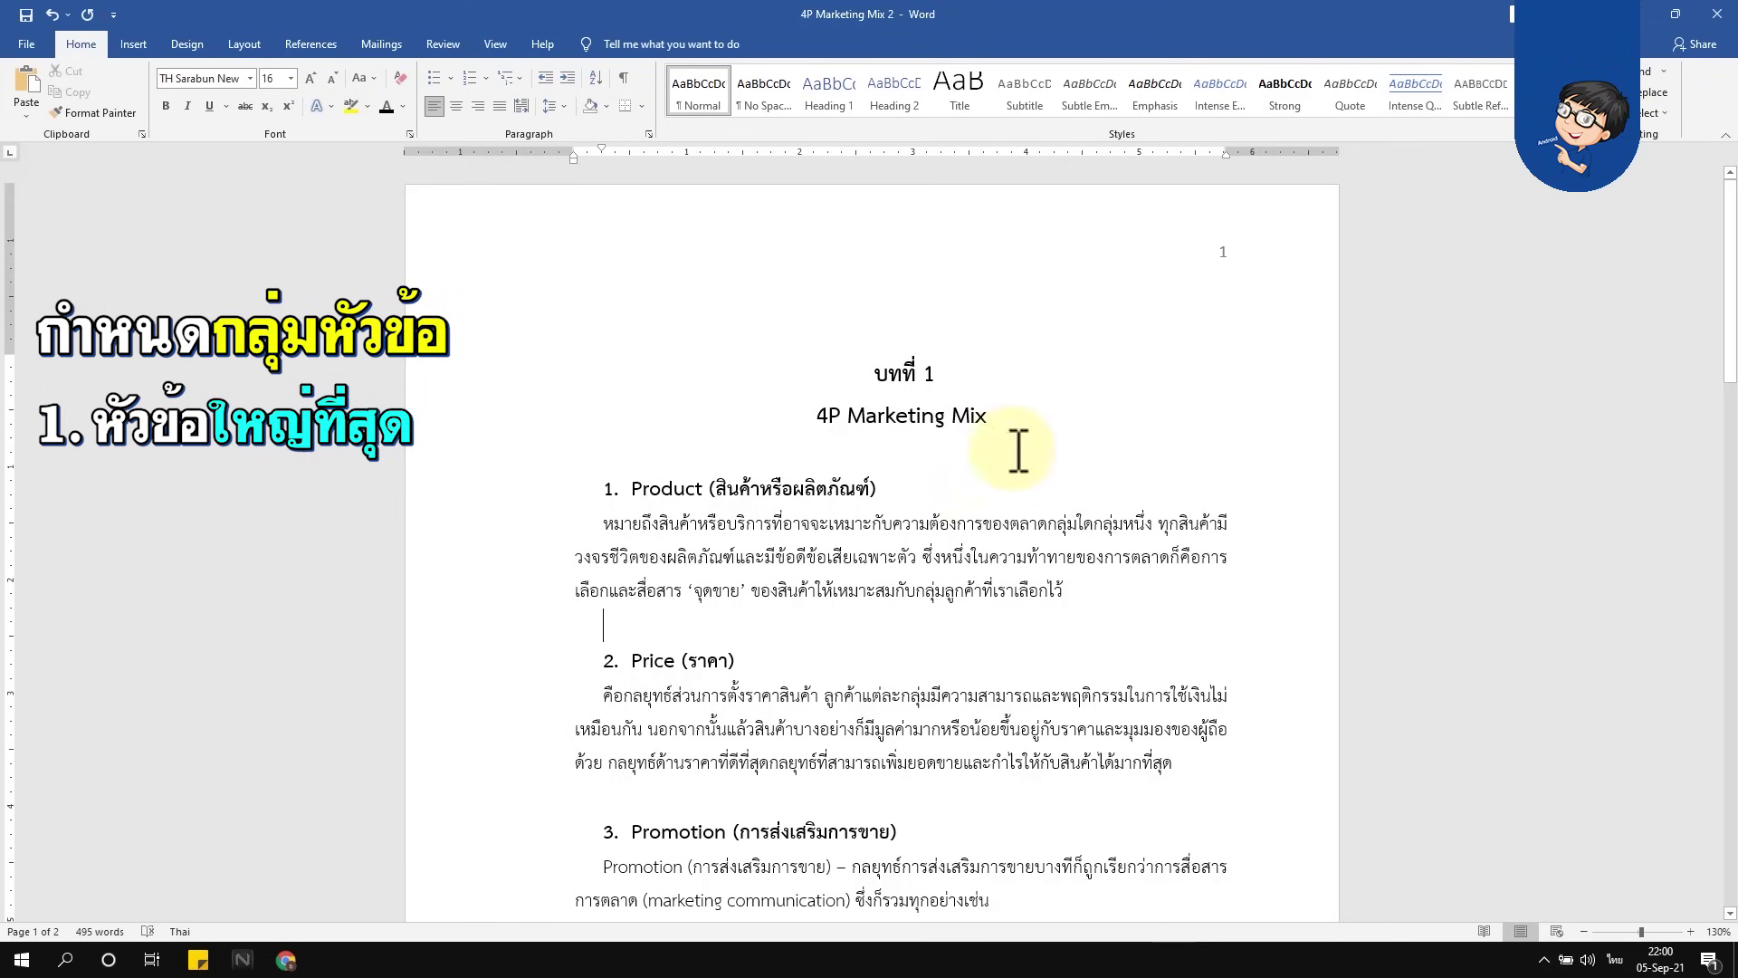
Put the cursor on the บทที่ 1 line and look over the chapter 1 text
drag(871, 371, 995, 391)
click(995, 391)
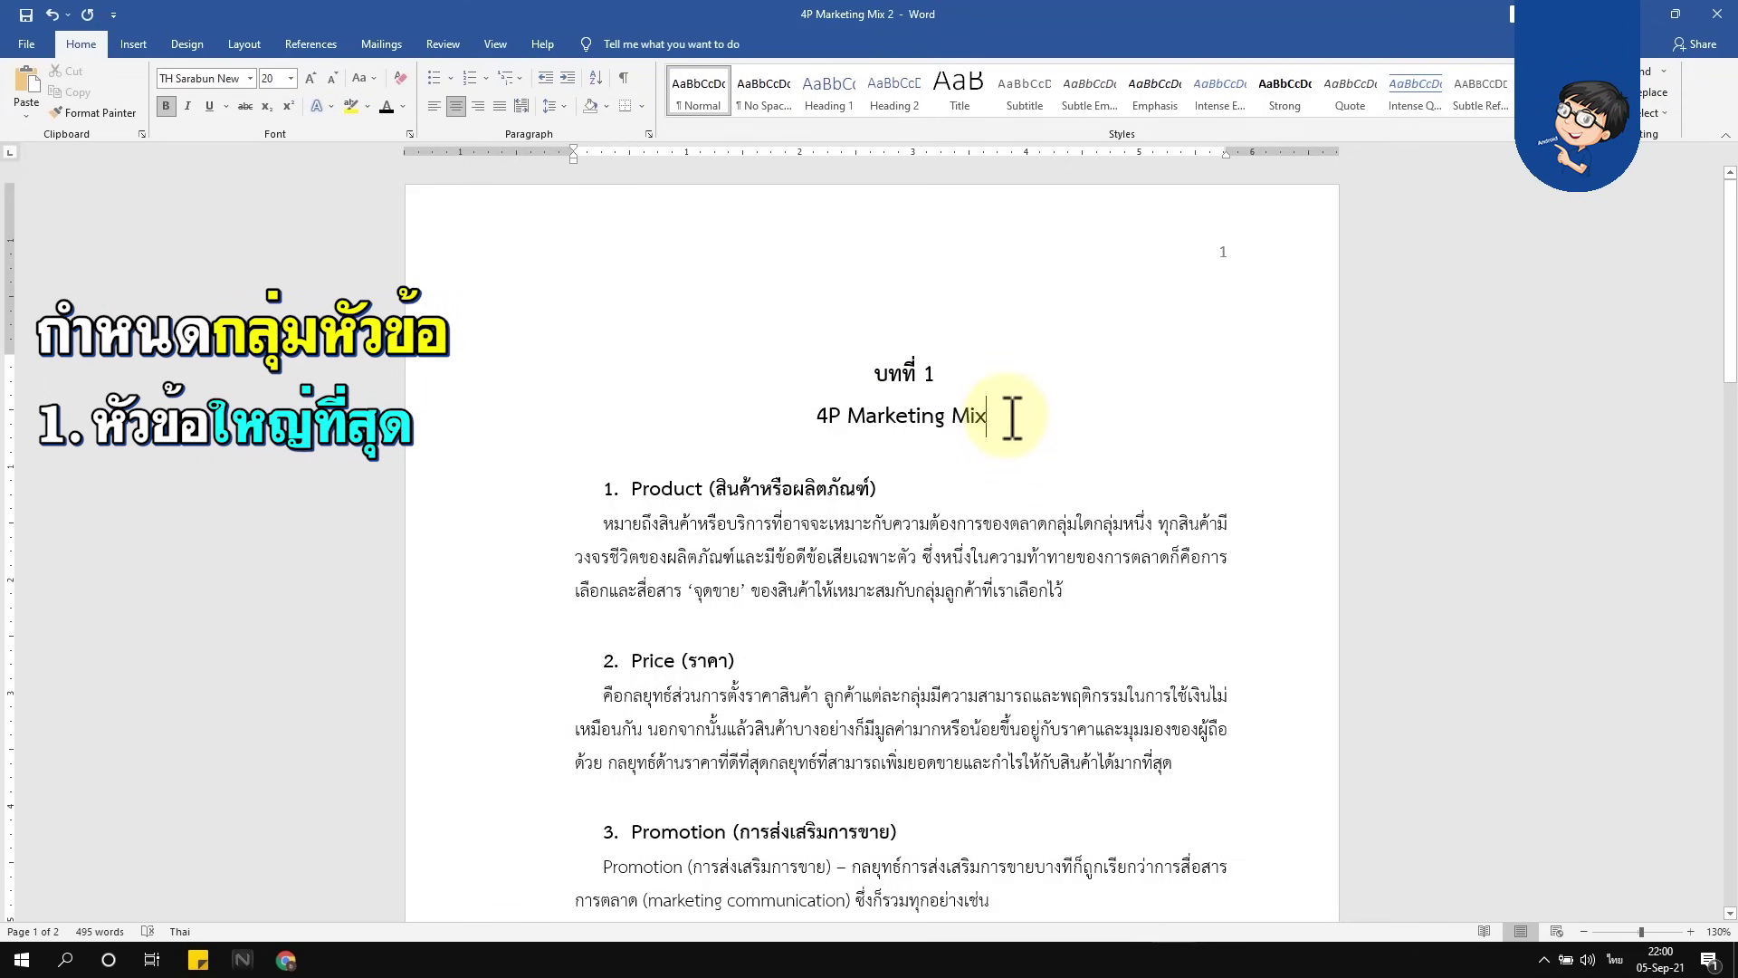
scroll(1001, 400, down, 3)
scroll(1005, 404, down, 7)
scroll(1005, 407, down, 5)
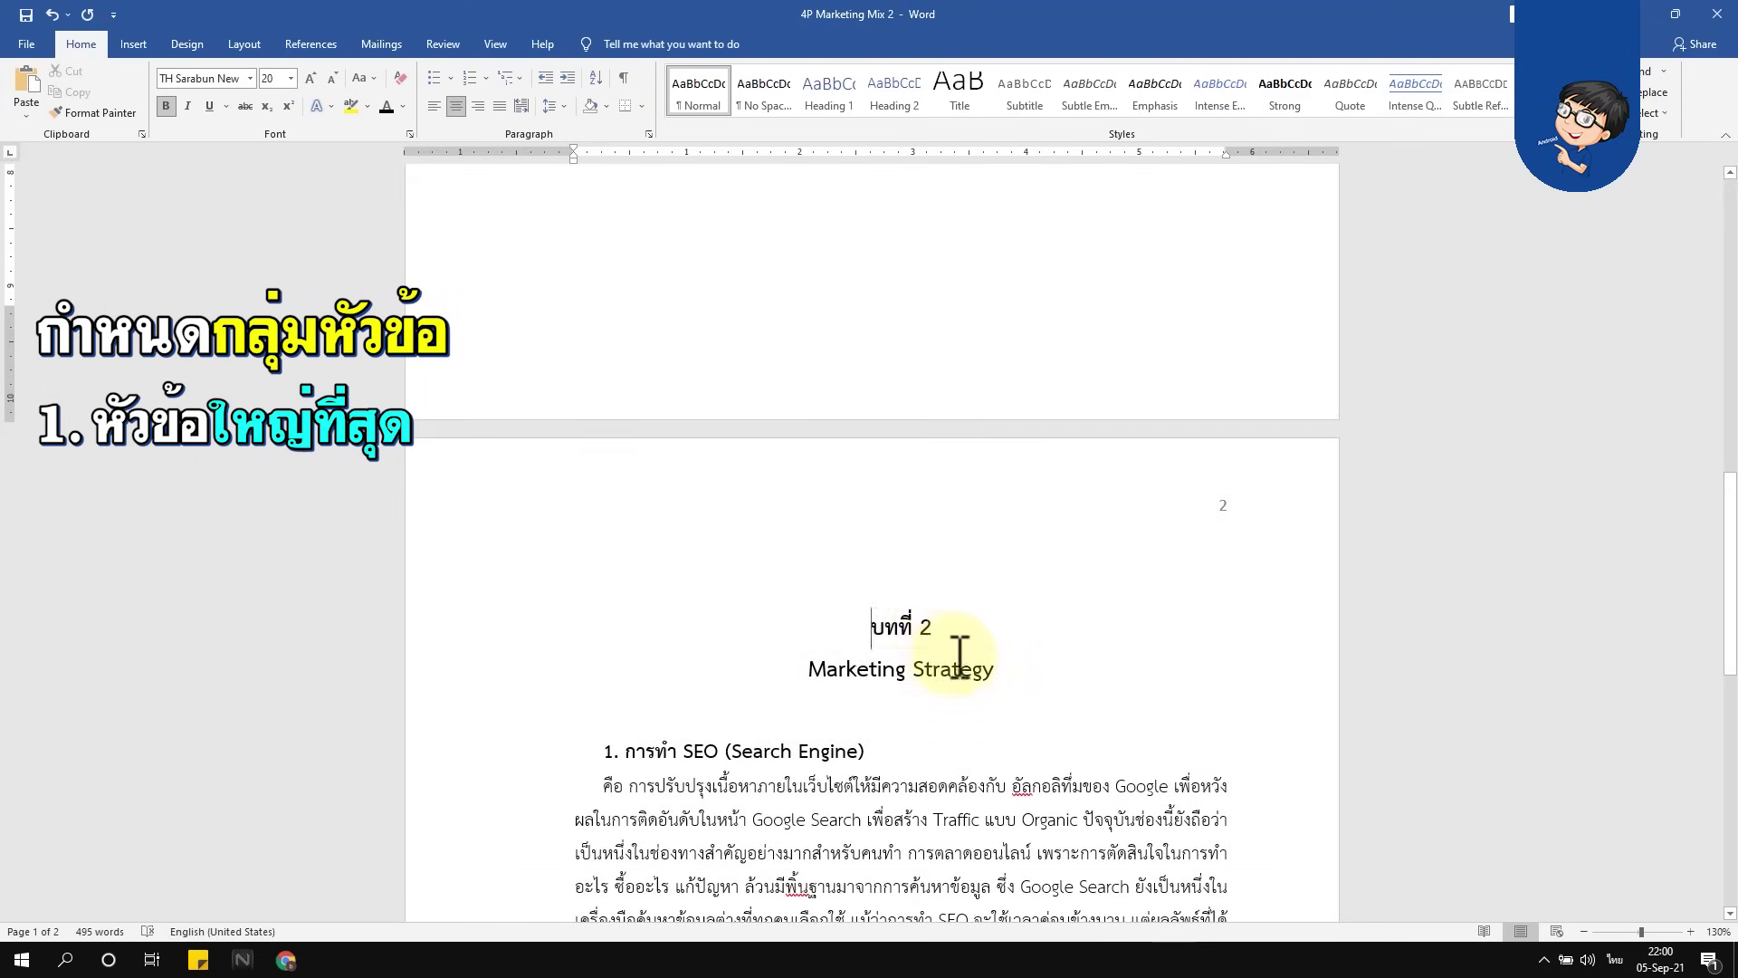
drag(932, 625, 959, 670)
scroll(962, 651, up, 5)
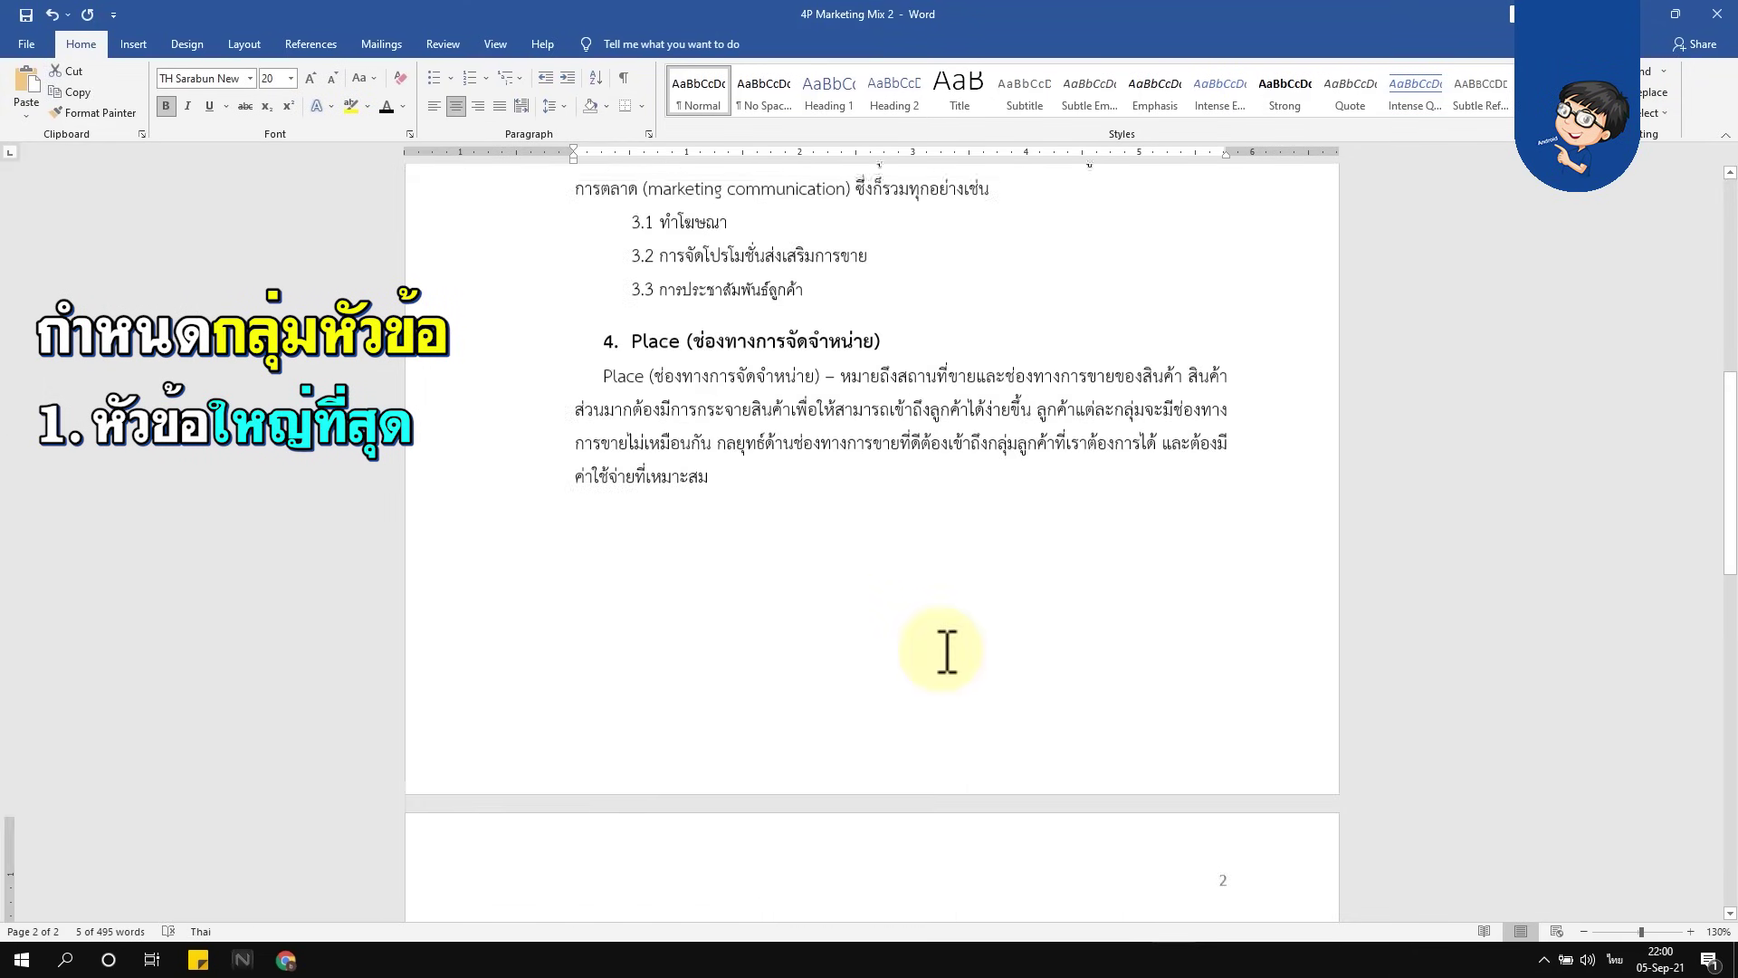
scroll(946, 647, up, 2)
scroll(942, 644, up, 1)
scroll(941, 645, up, 2)
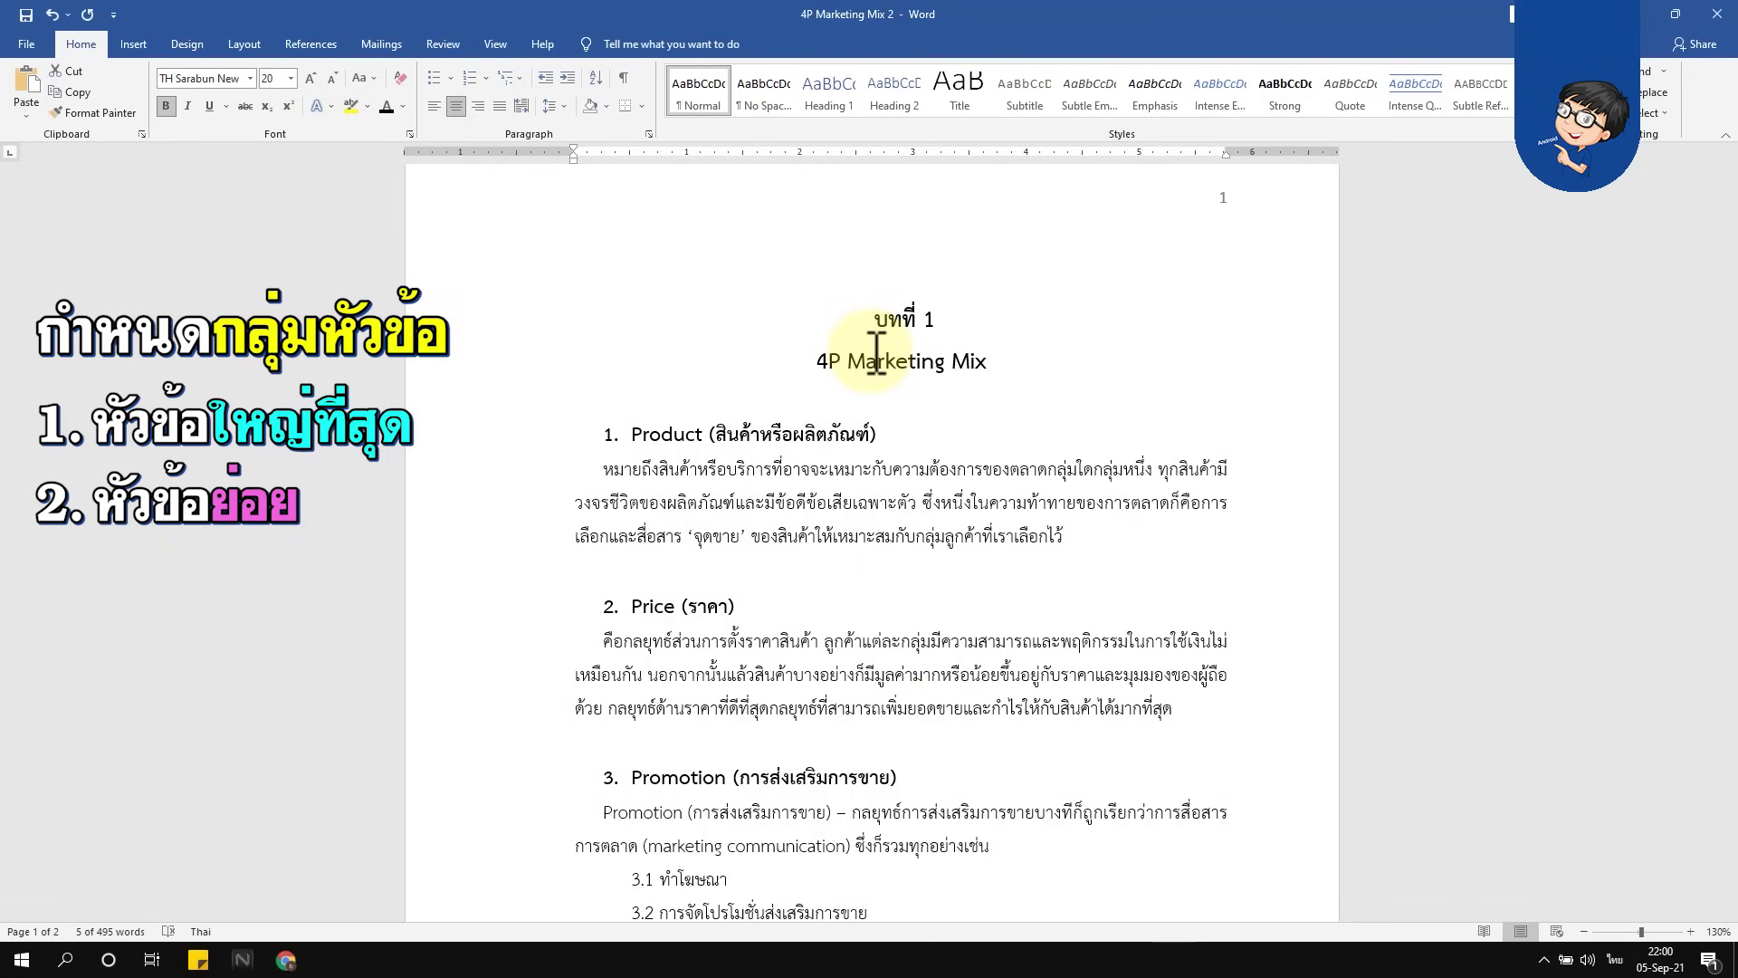
Select the Product, Price and Promotion headings and sub-items 3.1 to 3.3 in turn
click(632, 435)
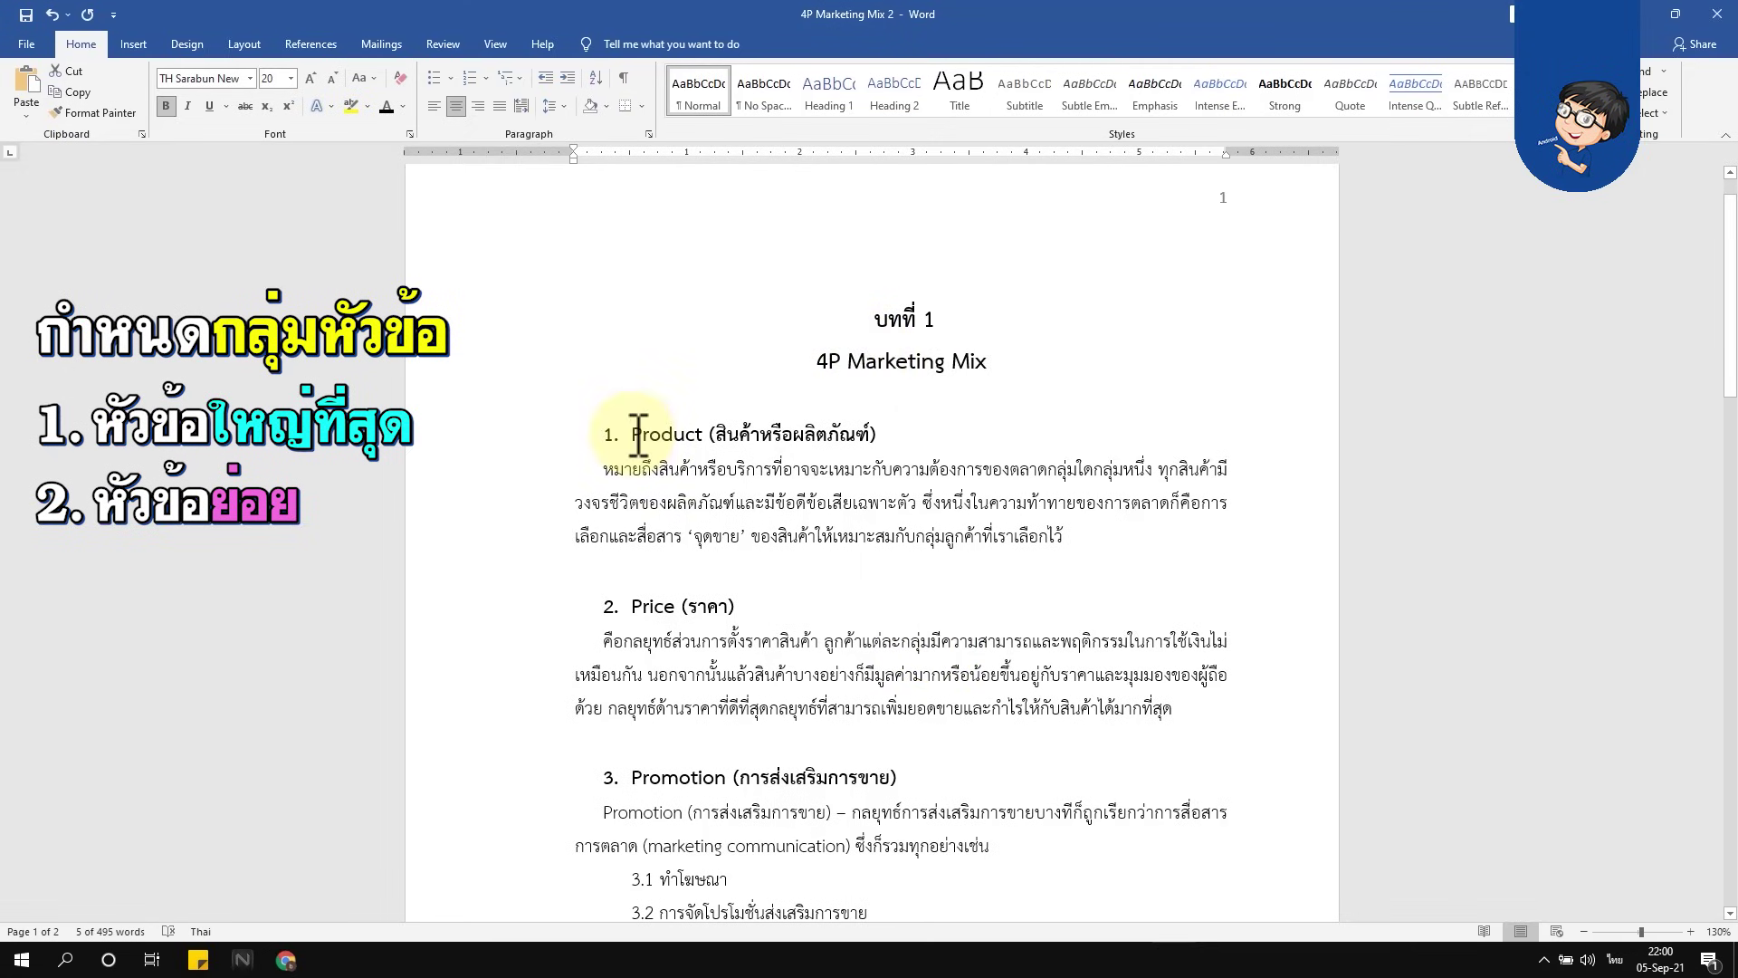
drag(650, 434, 703, 434)
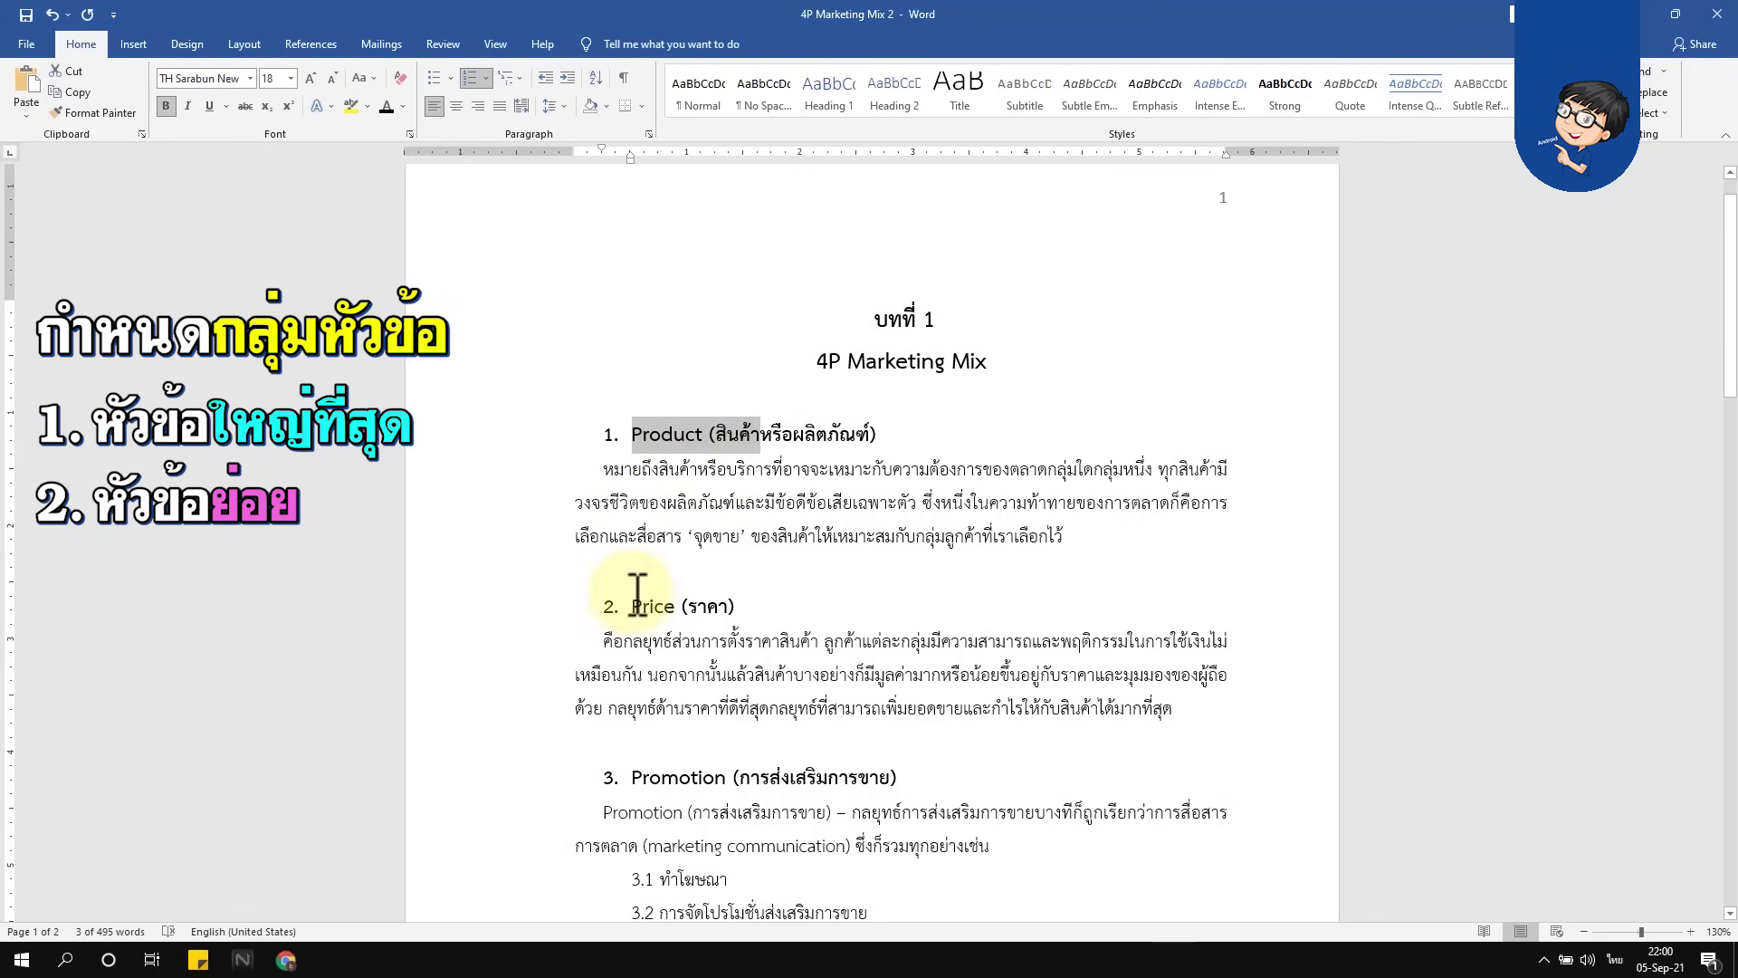
drag(632, 606, 719, 606)
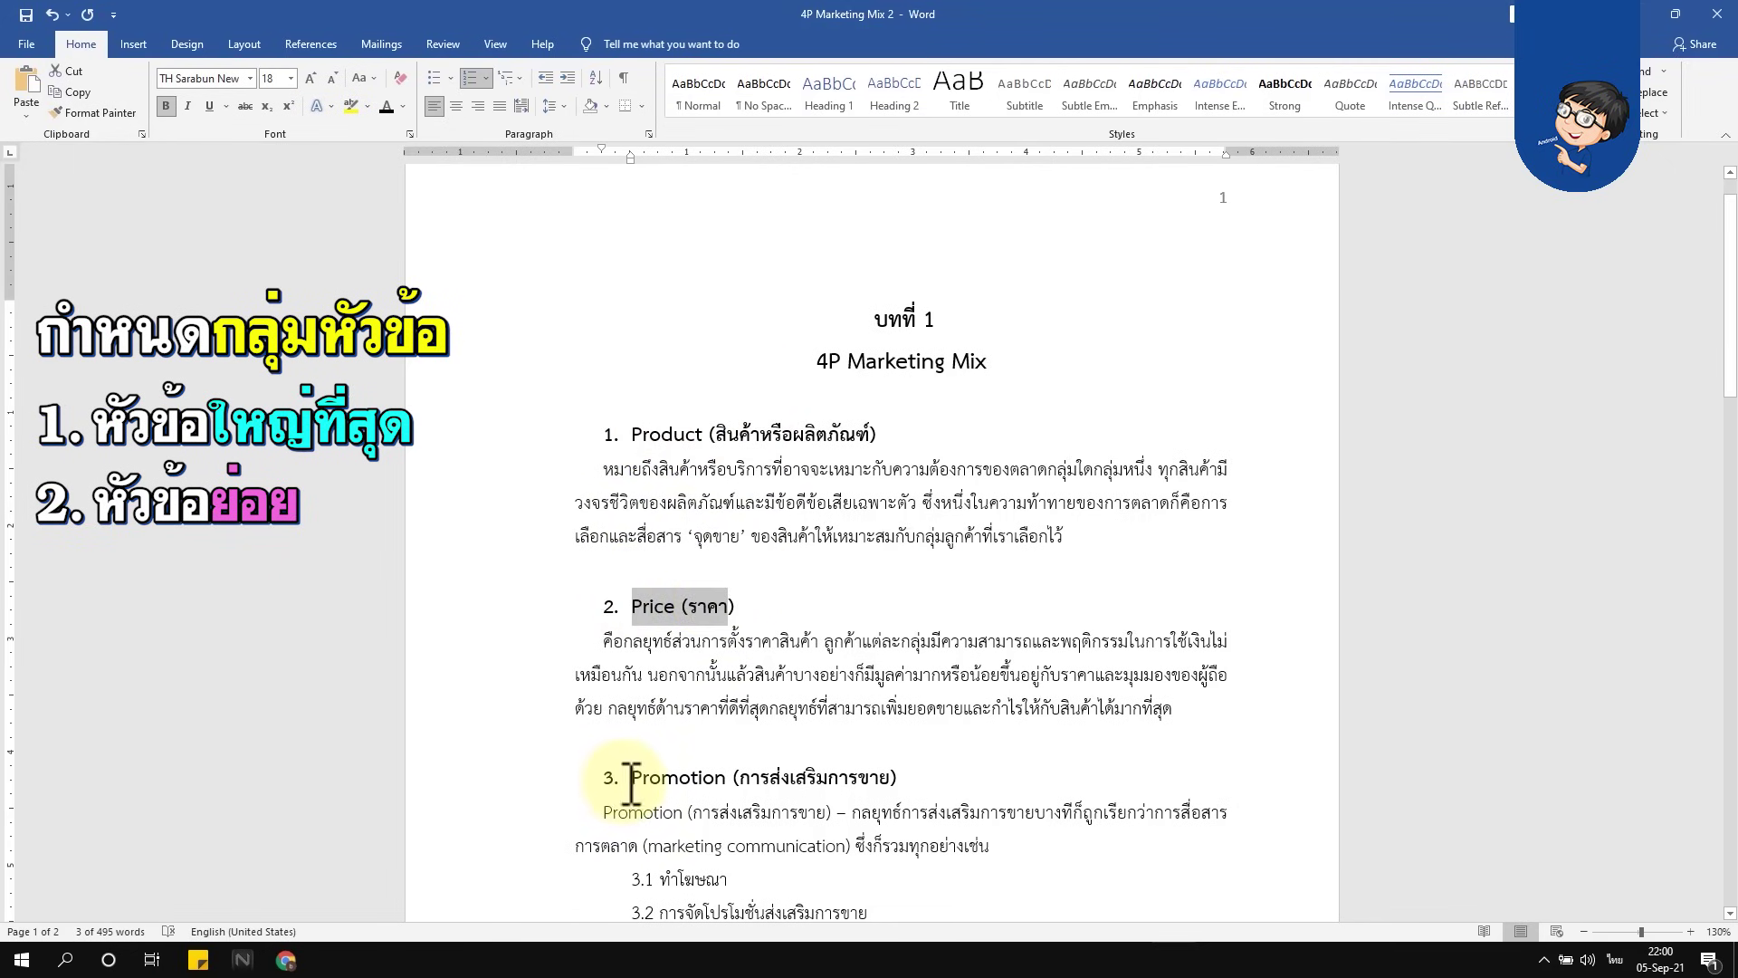
drag(632, 777, 737, 776)
scroll(736, 767, down, 8)
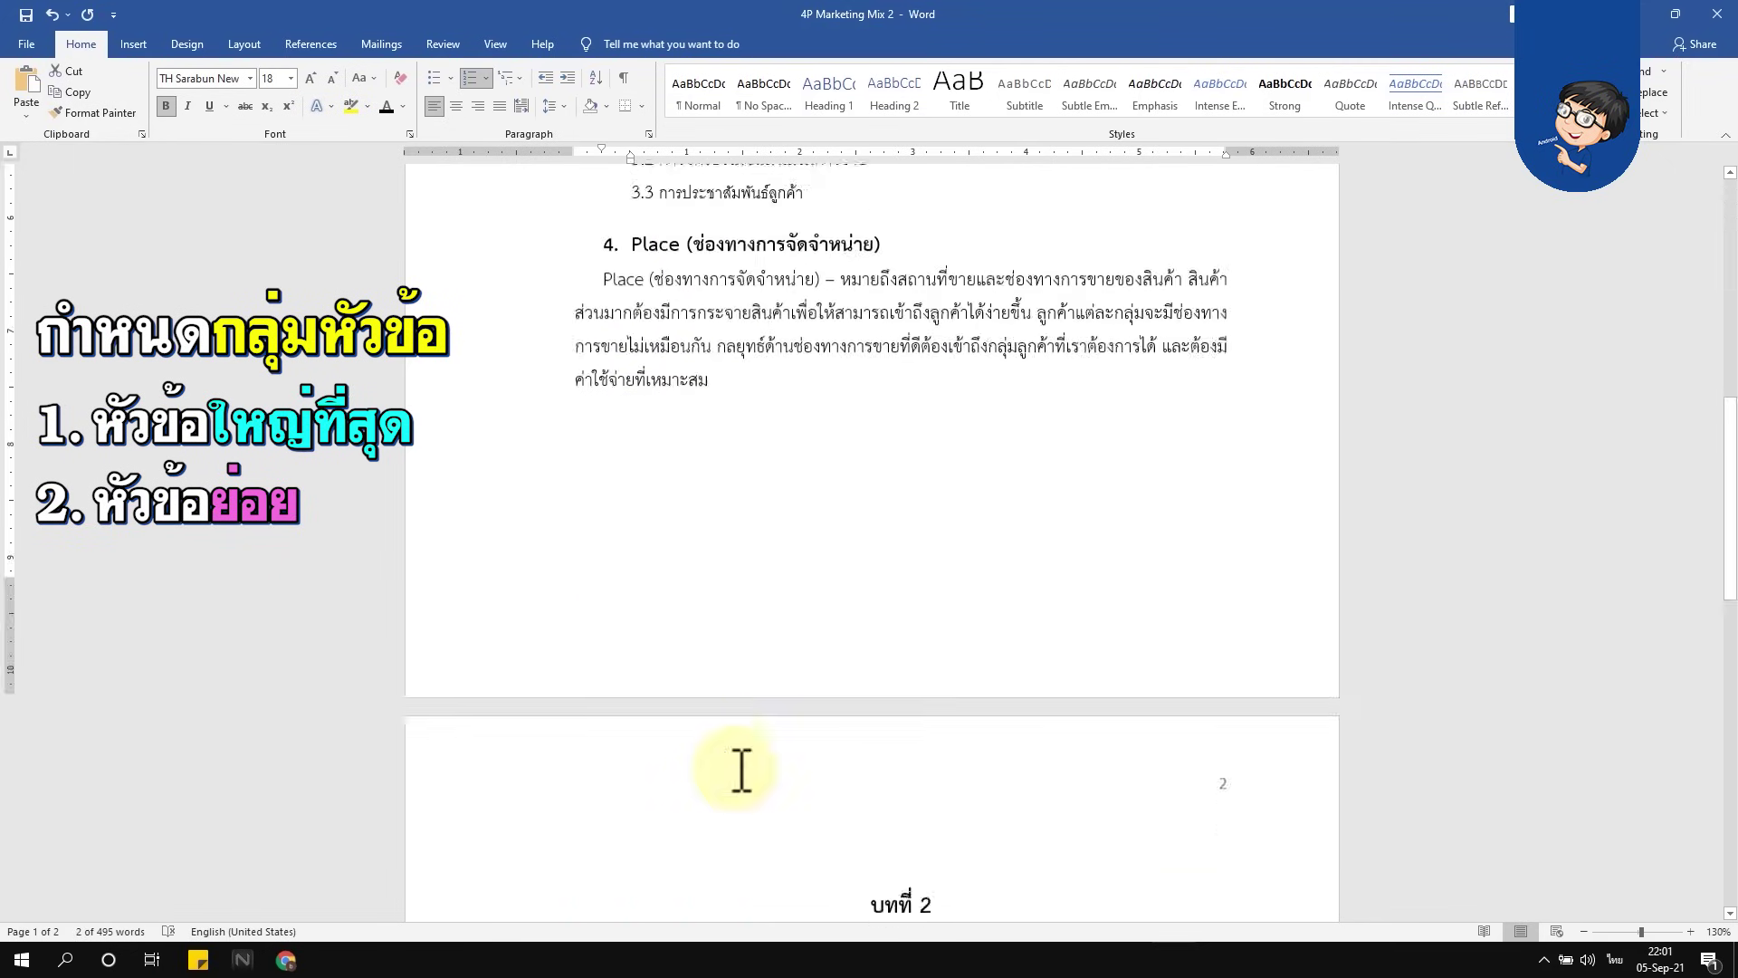
scroll(747, 751, up, 5)
scroll(748, 763, up, 1)
scroll(742, 756, up, 2)
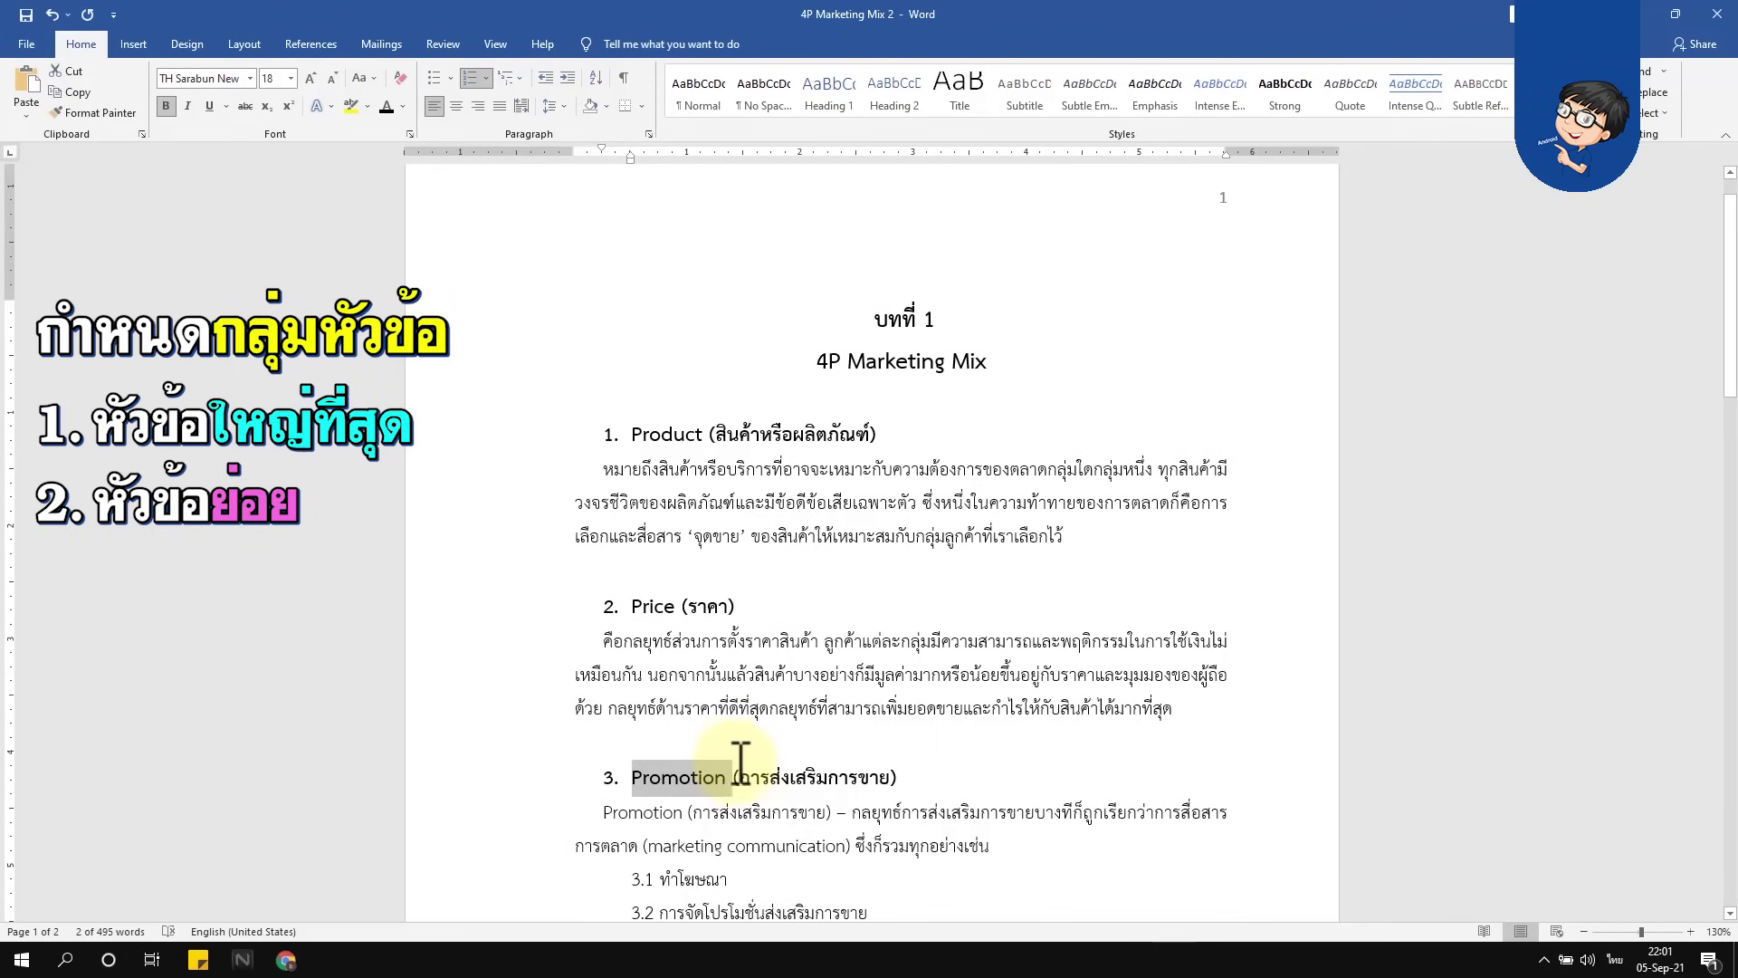
scroll(740, 720, down, 3)
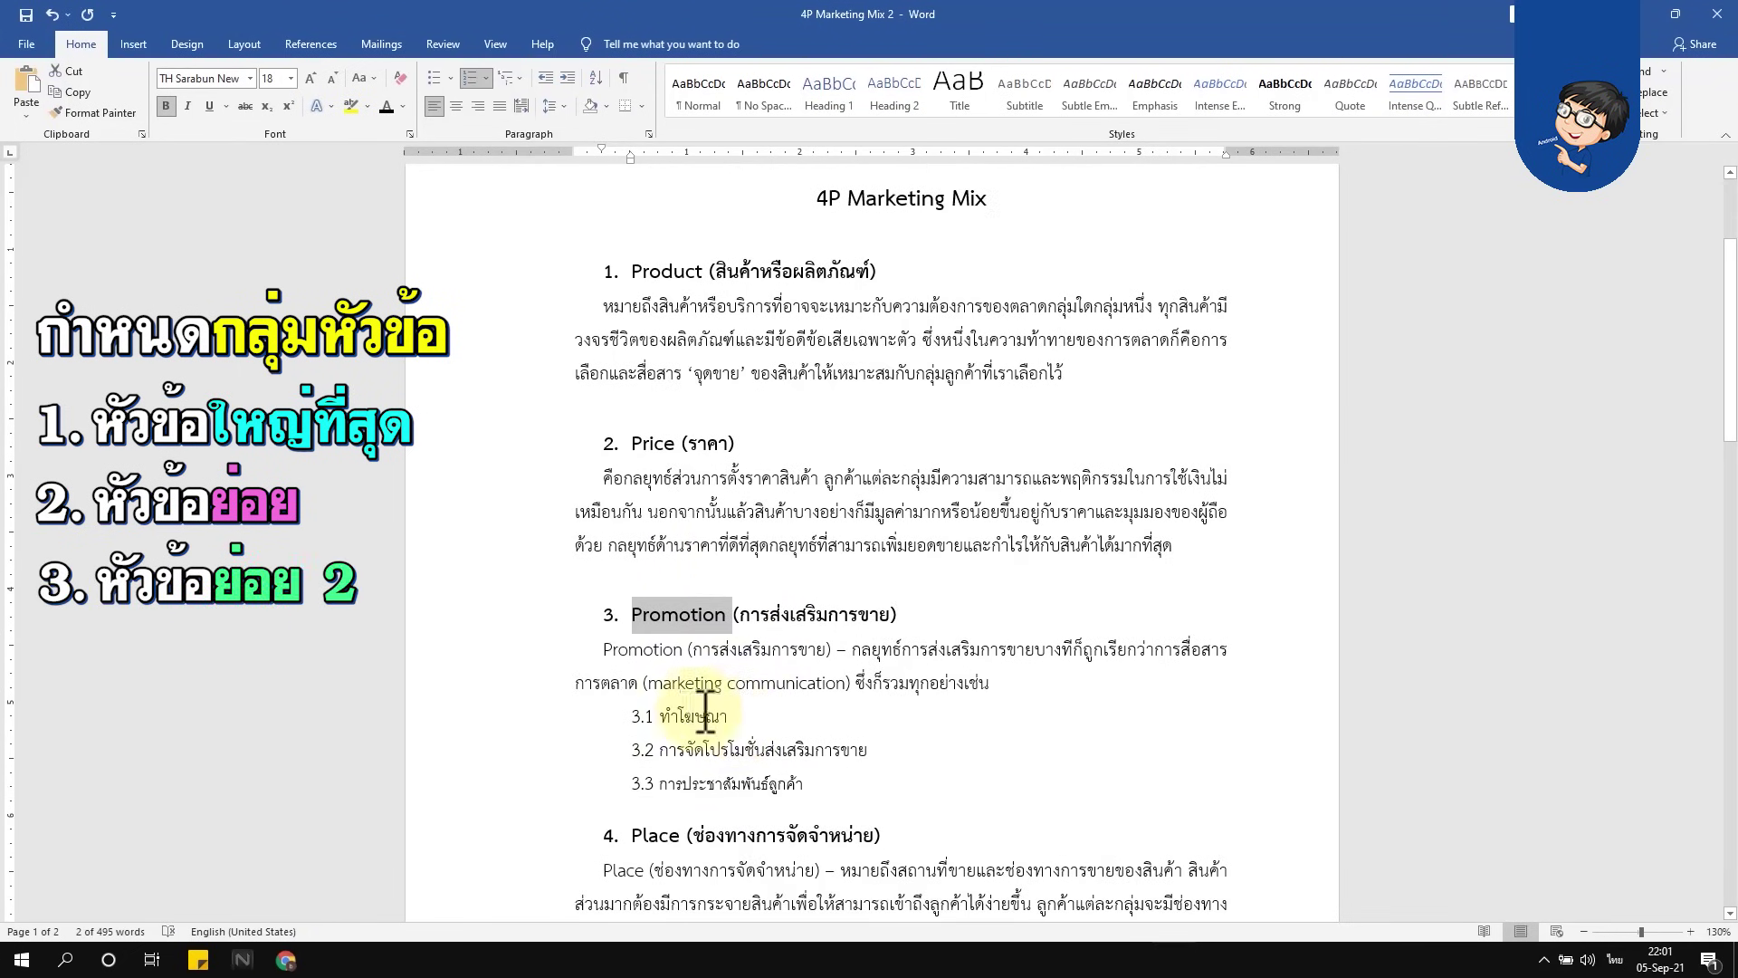
drag(662, 716, 870, 749)
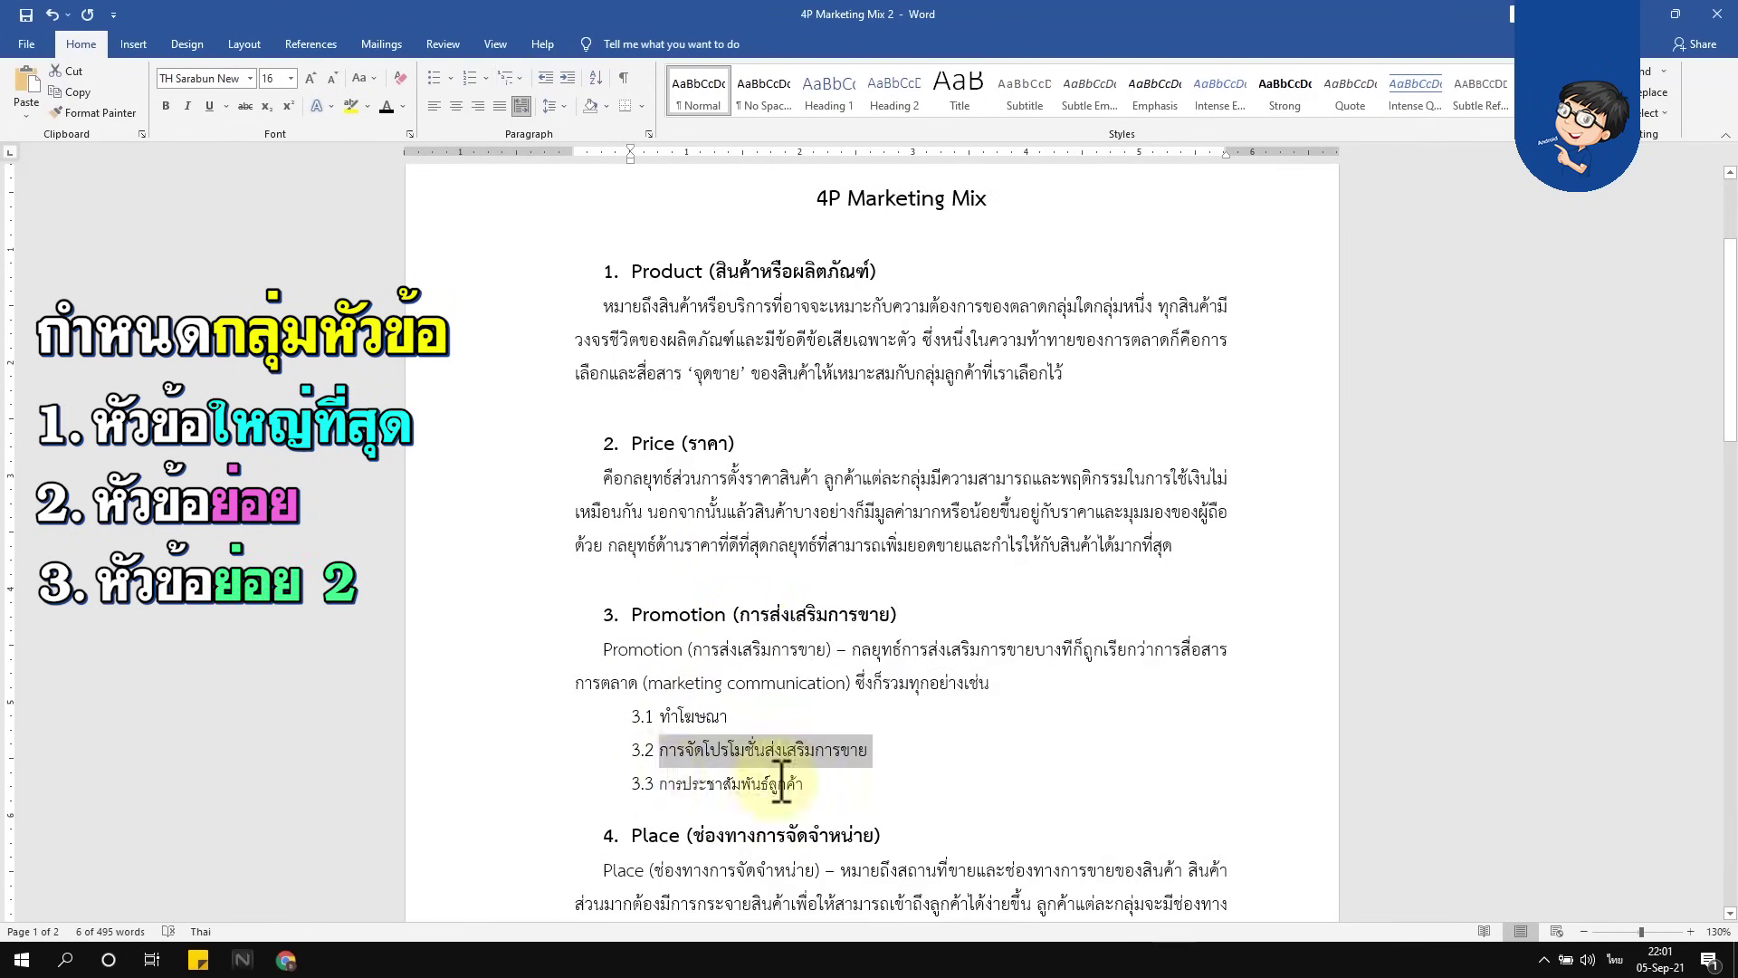
drag(660, 783, 806, 783)
click(825, 780)
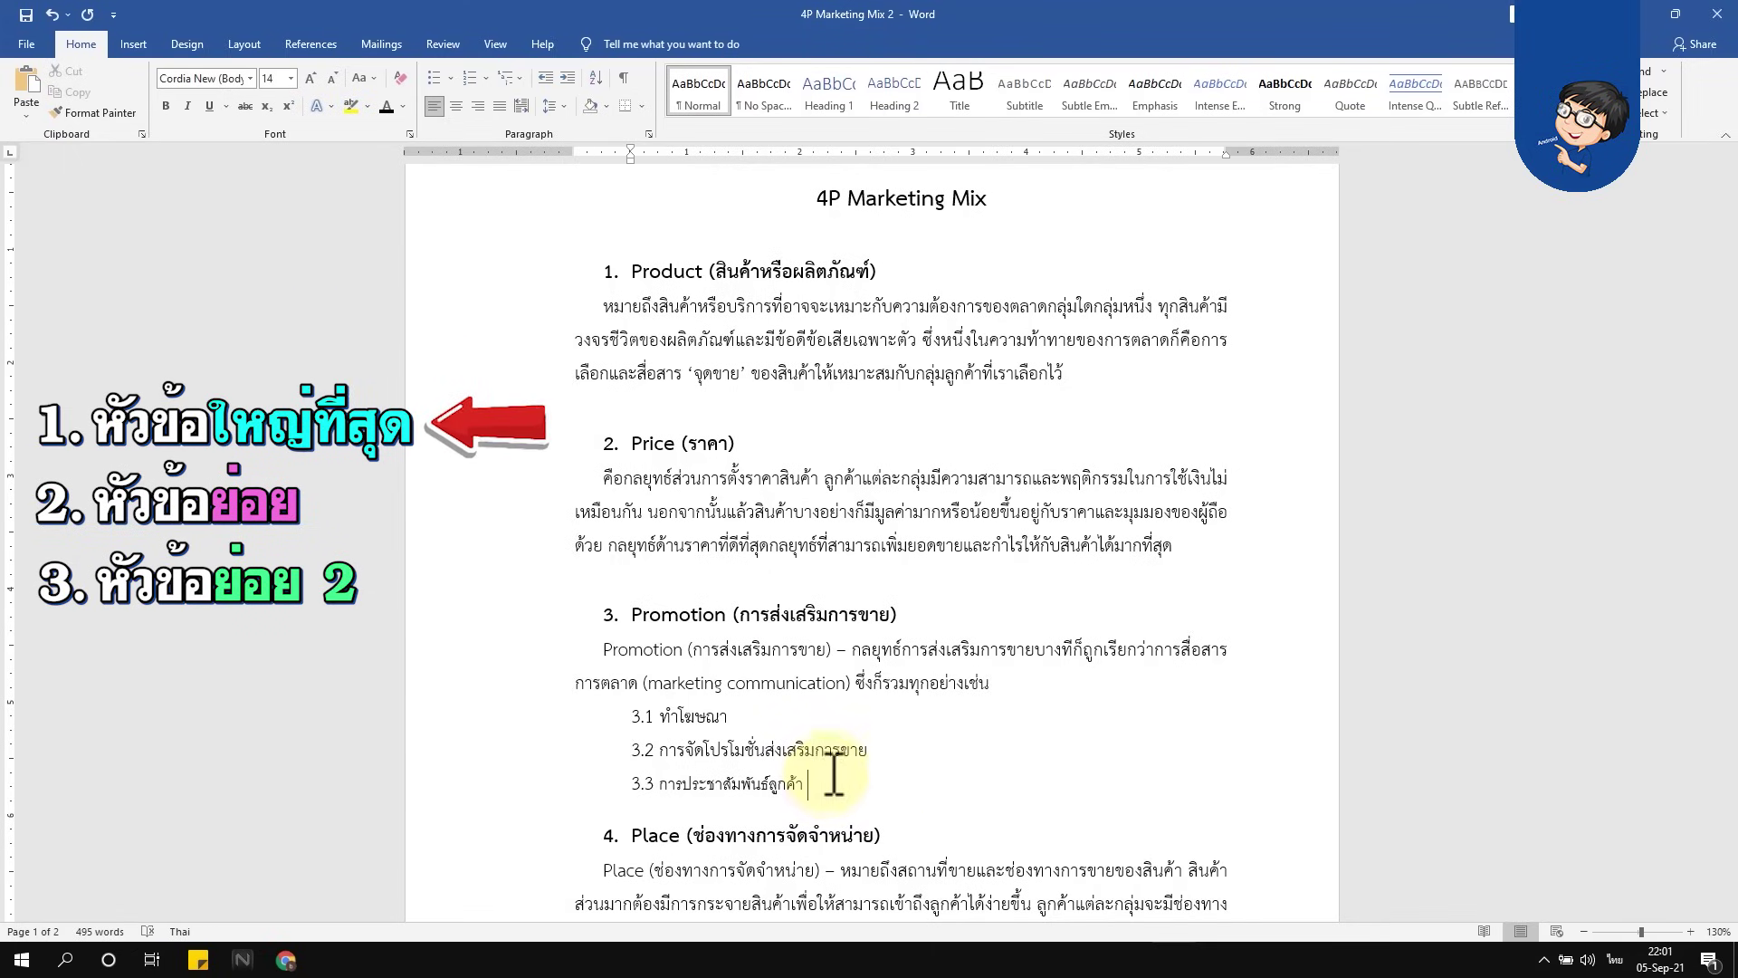
Apply the Heading 1 style to the '4P Marketing Mix' title
scroll(831, 761, up, 2)
scroll(829, 724, up, 1)
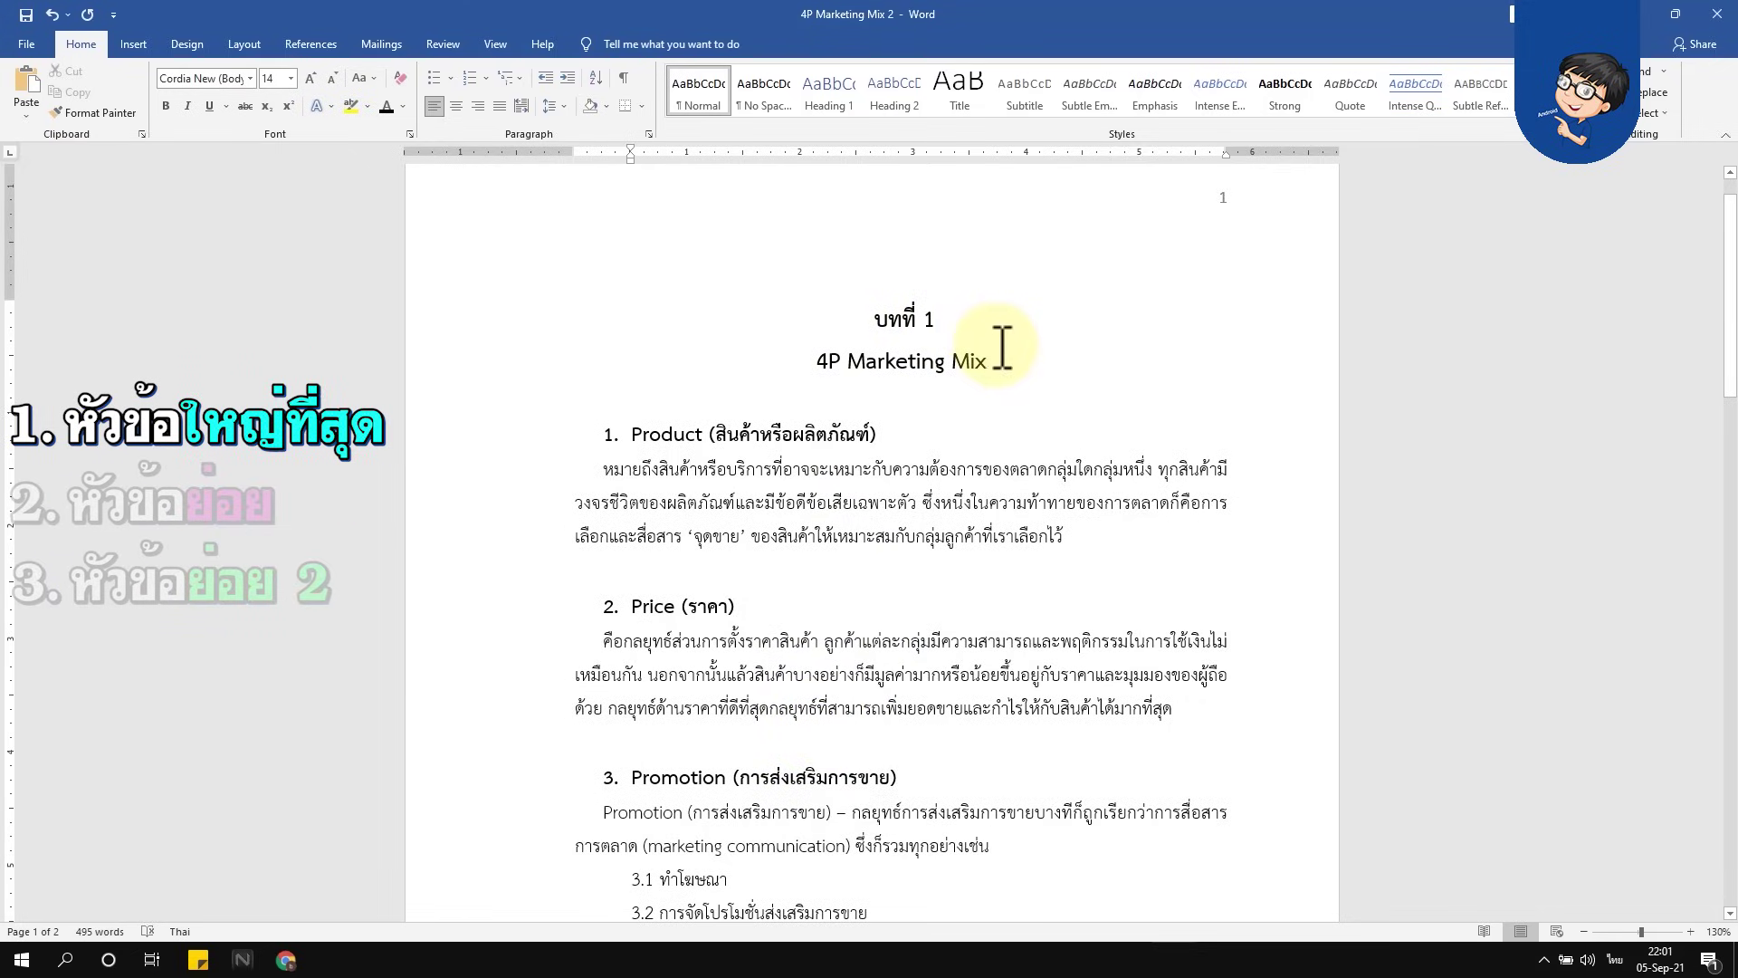
drag(988, 360, 815, 361)
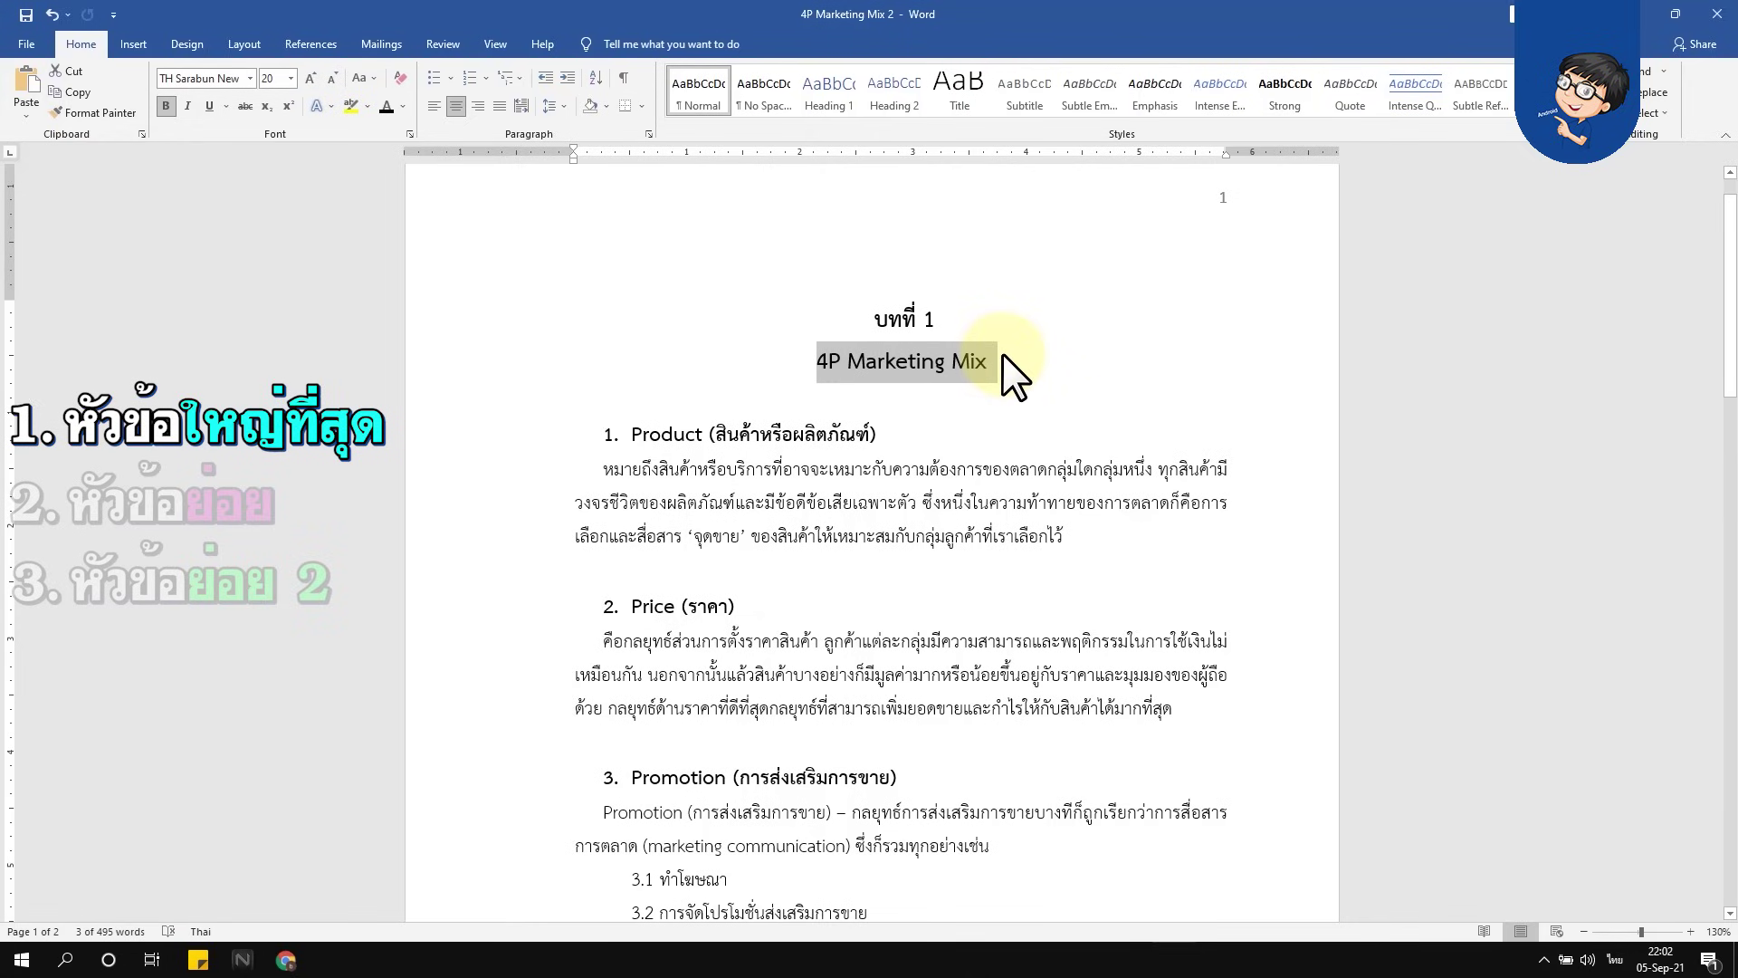
click(828, 110)
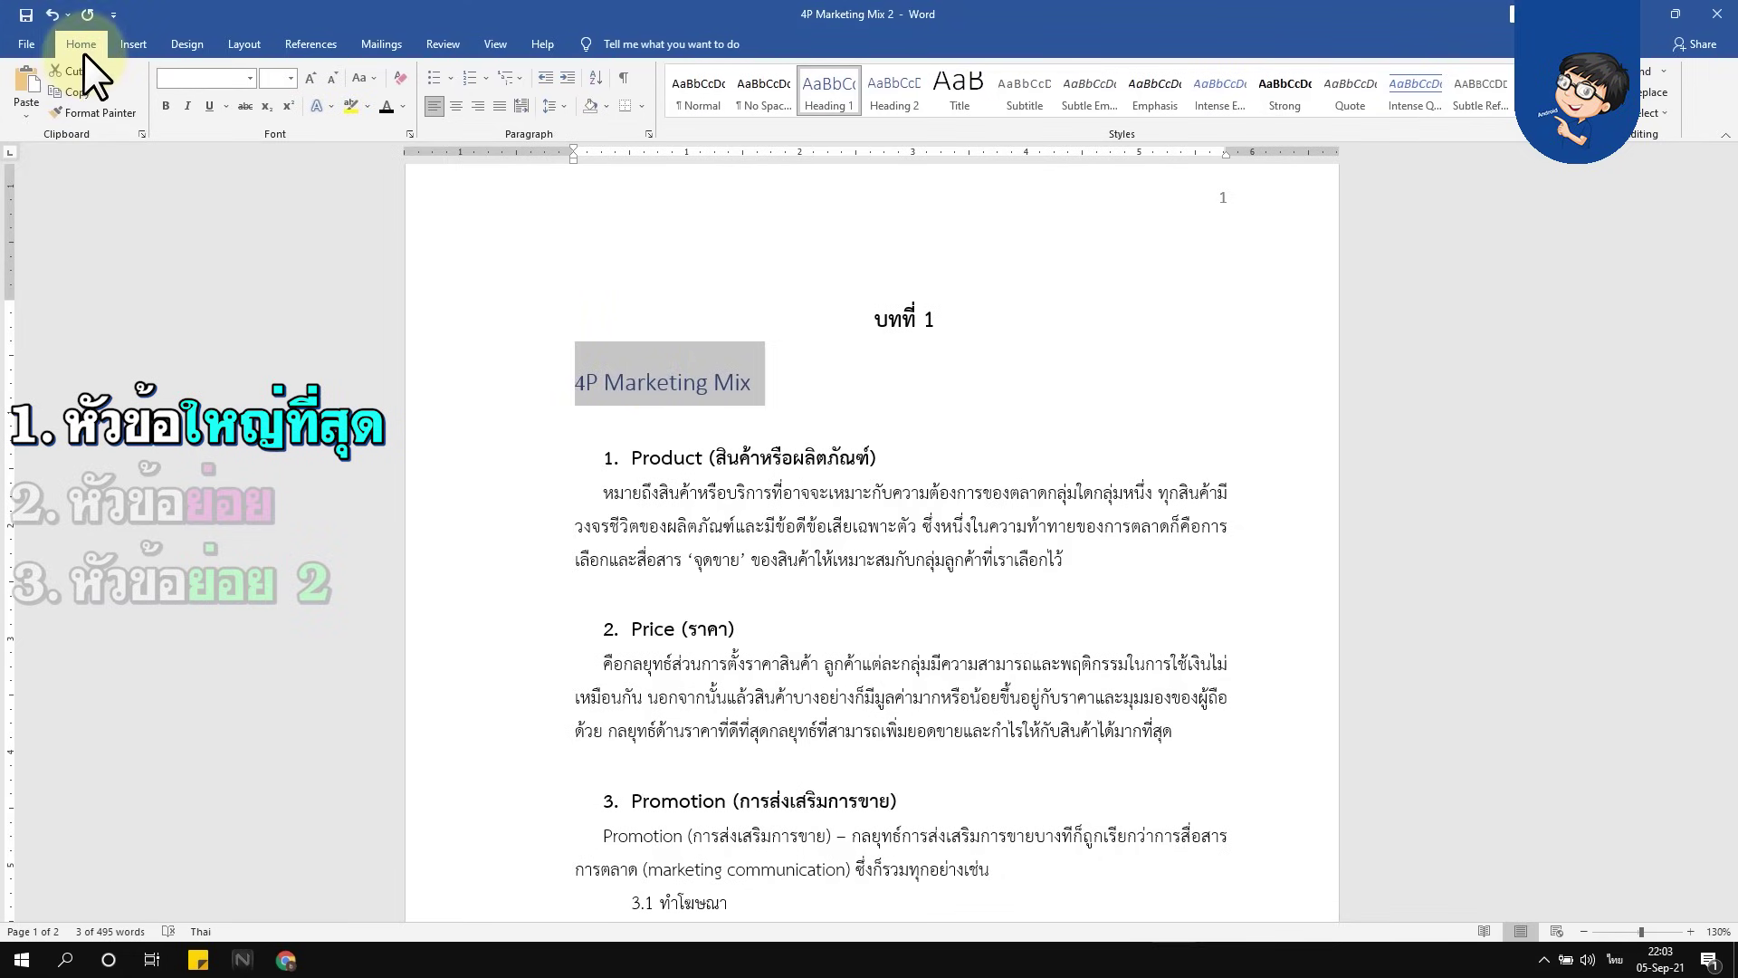
Set the title to TH Sarabun New size 20, bold, black font colour and centre alignment
click(251, 79)
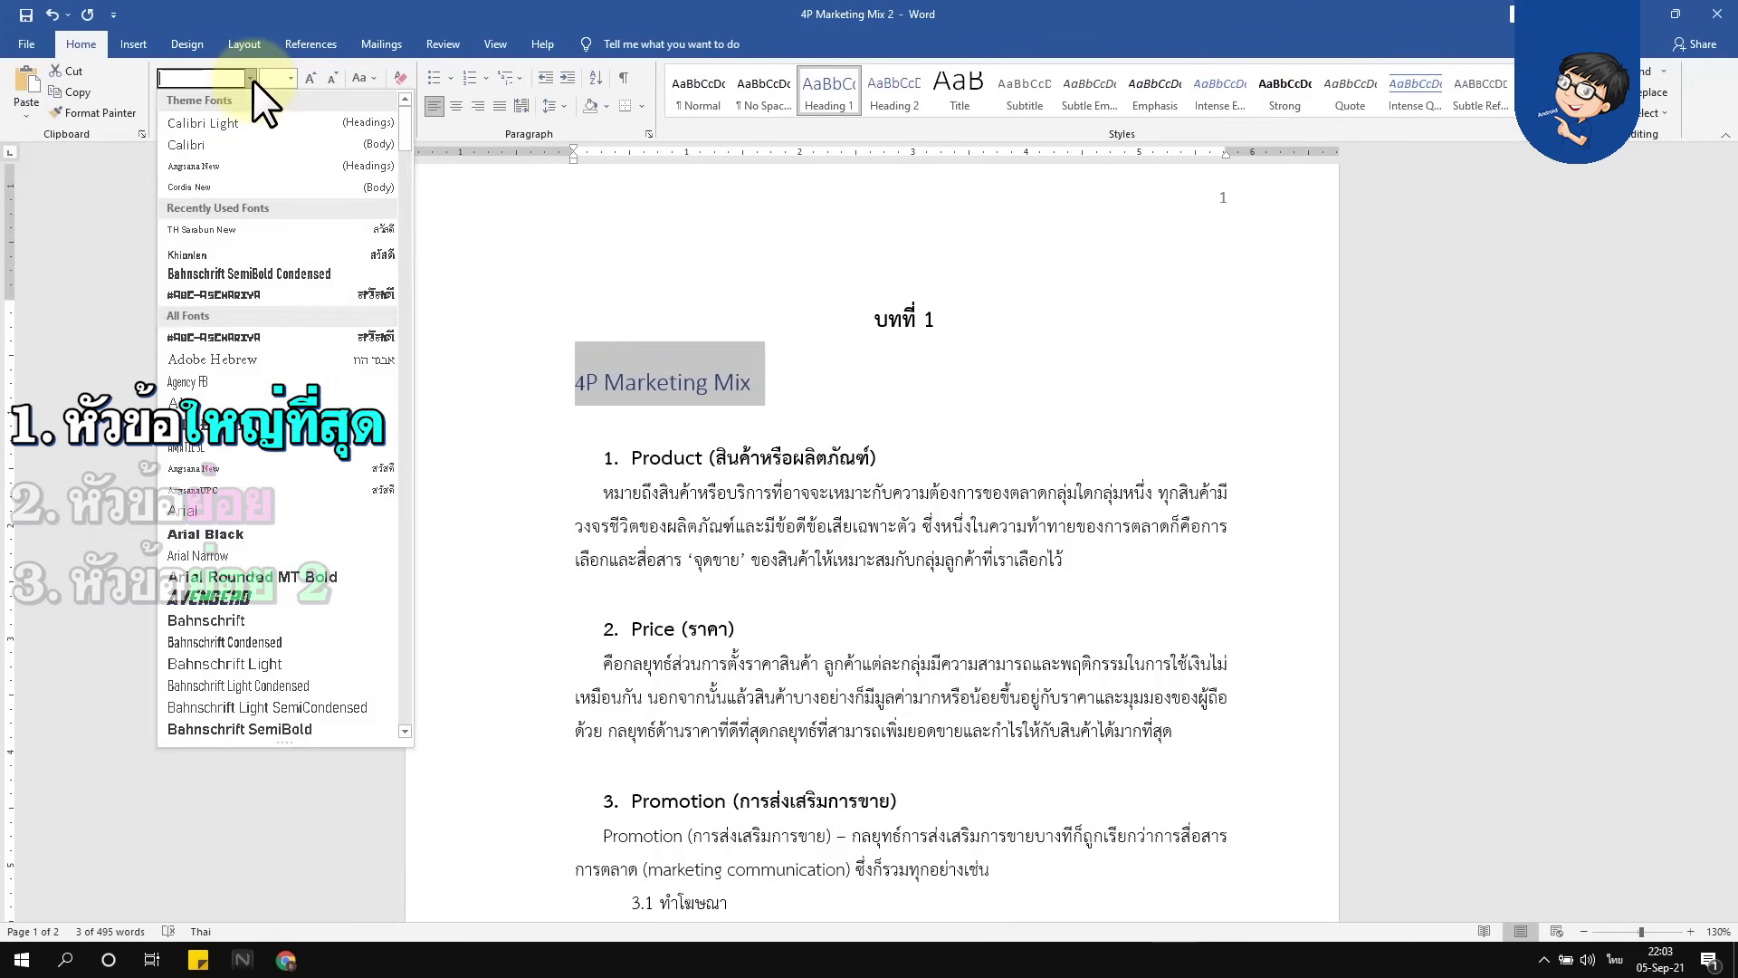
click(210, 230)
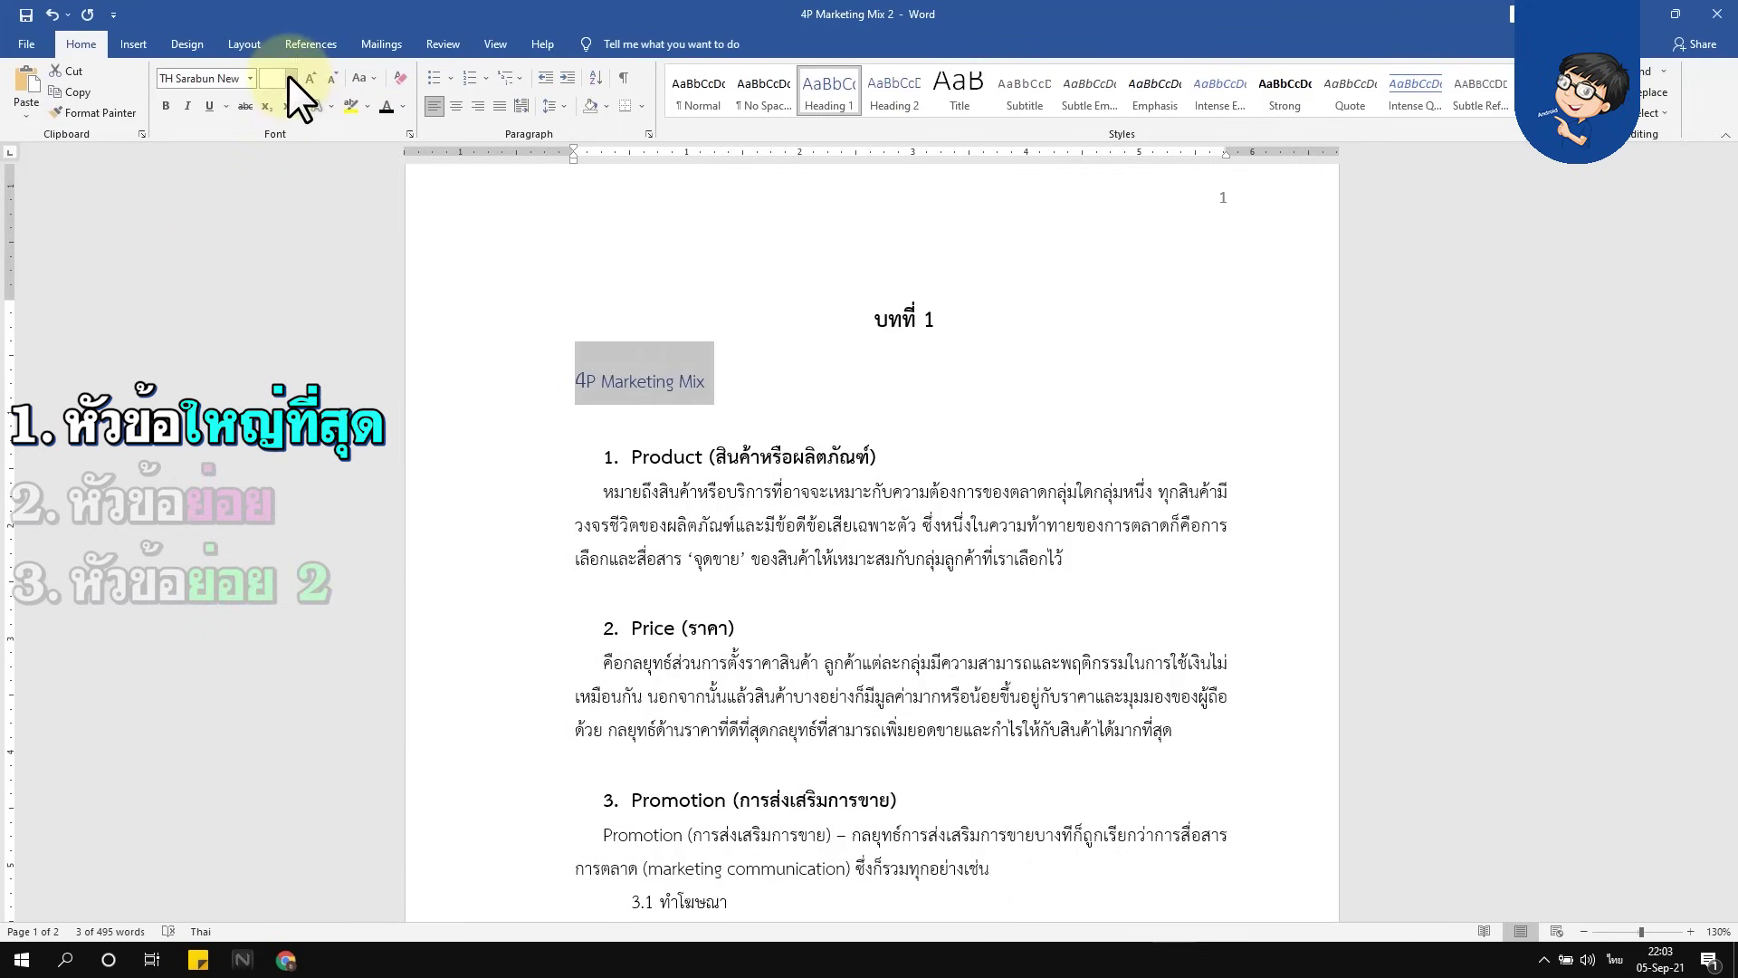
click(289, 79)
click(274, 234)
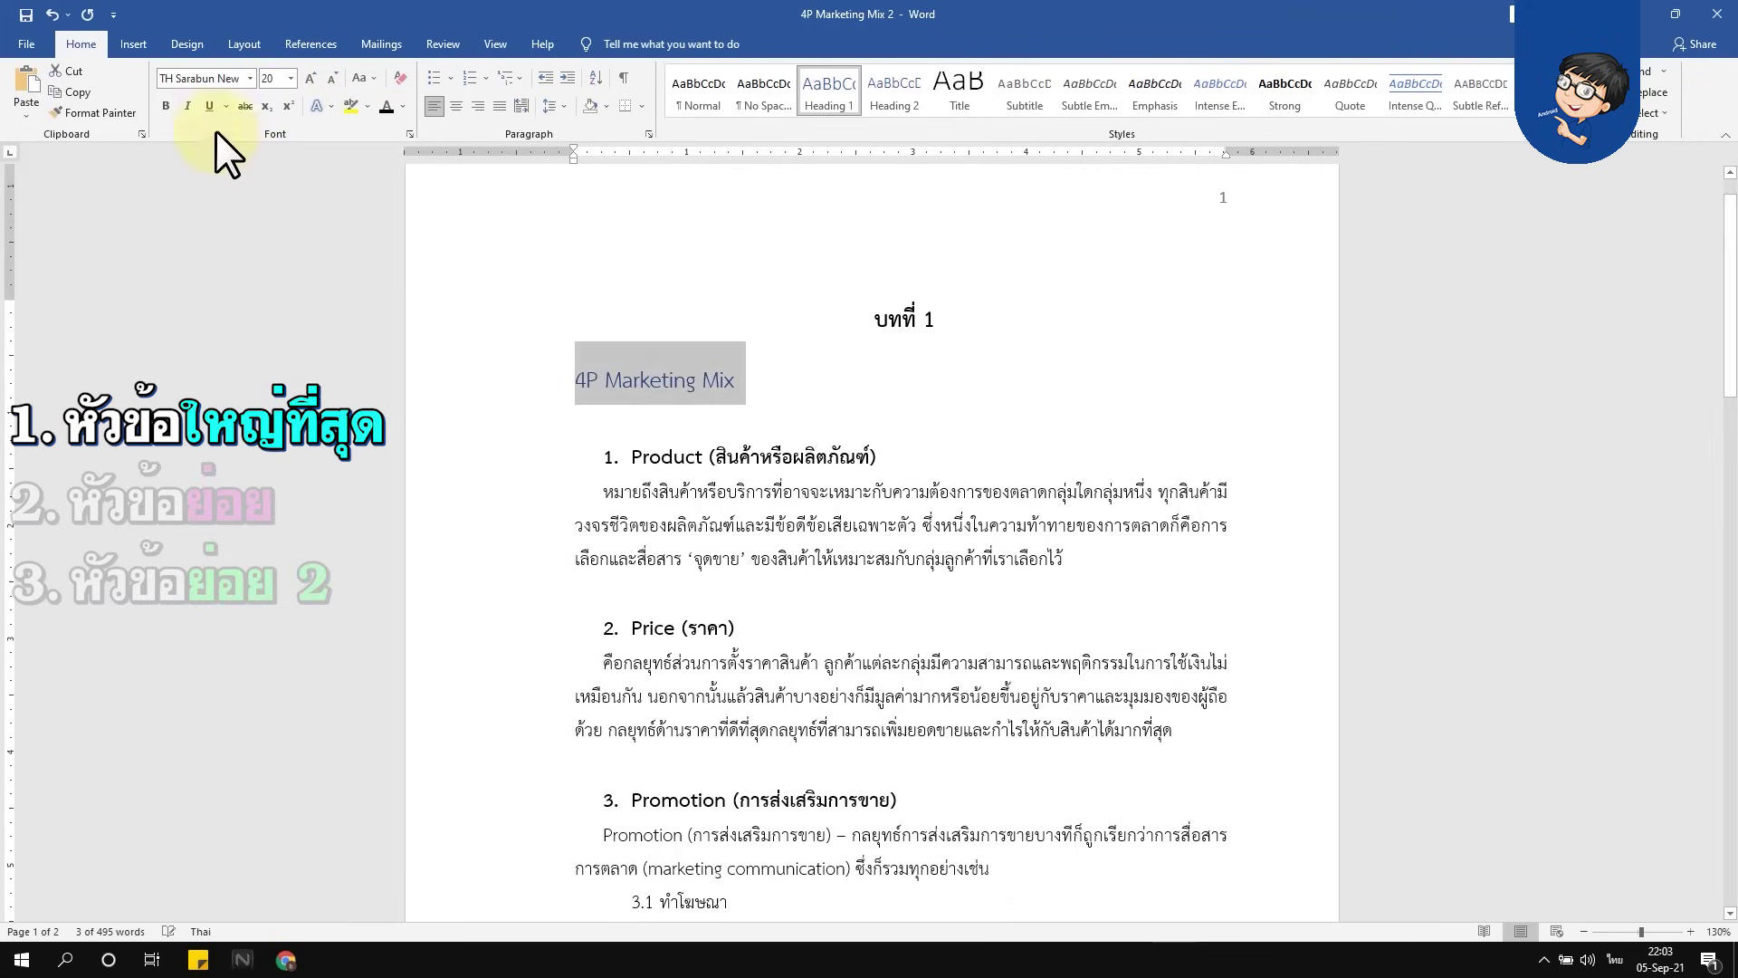
click(168, 107)
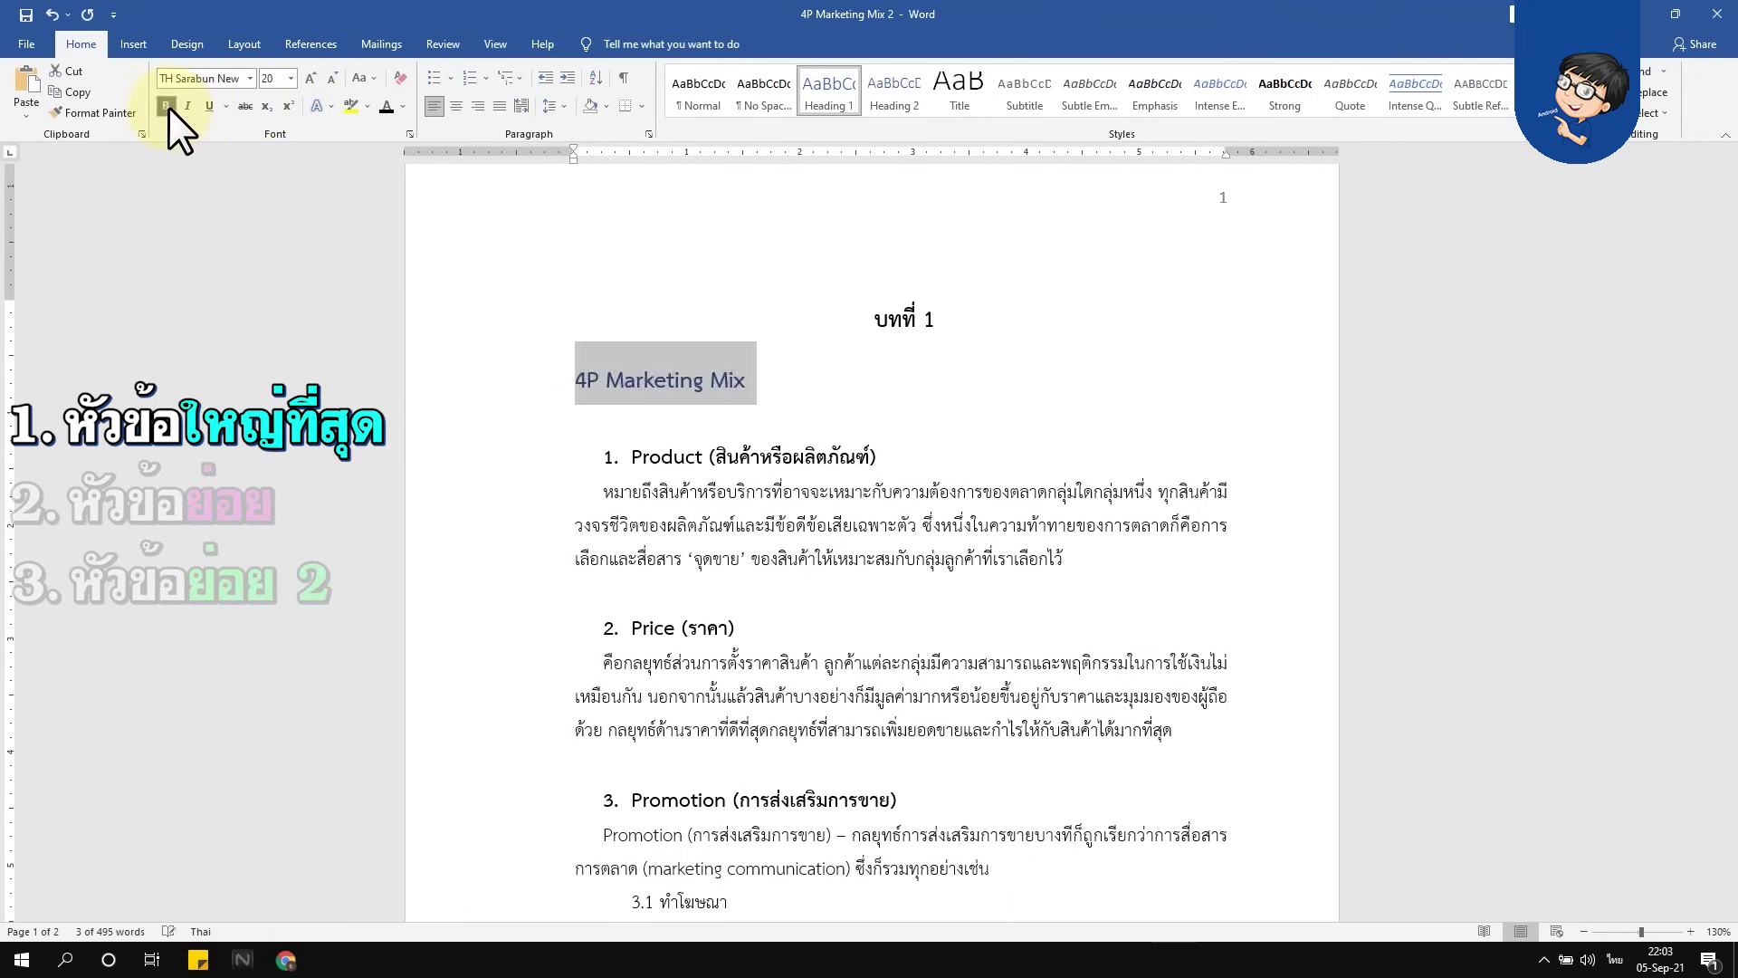
click(381, 107)
click(457, 107)
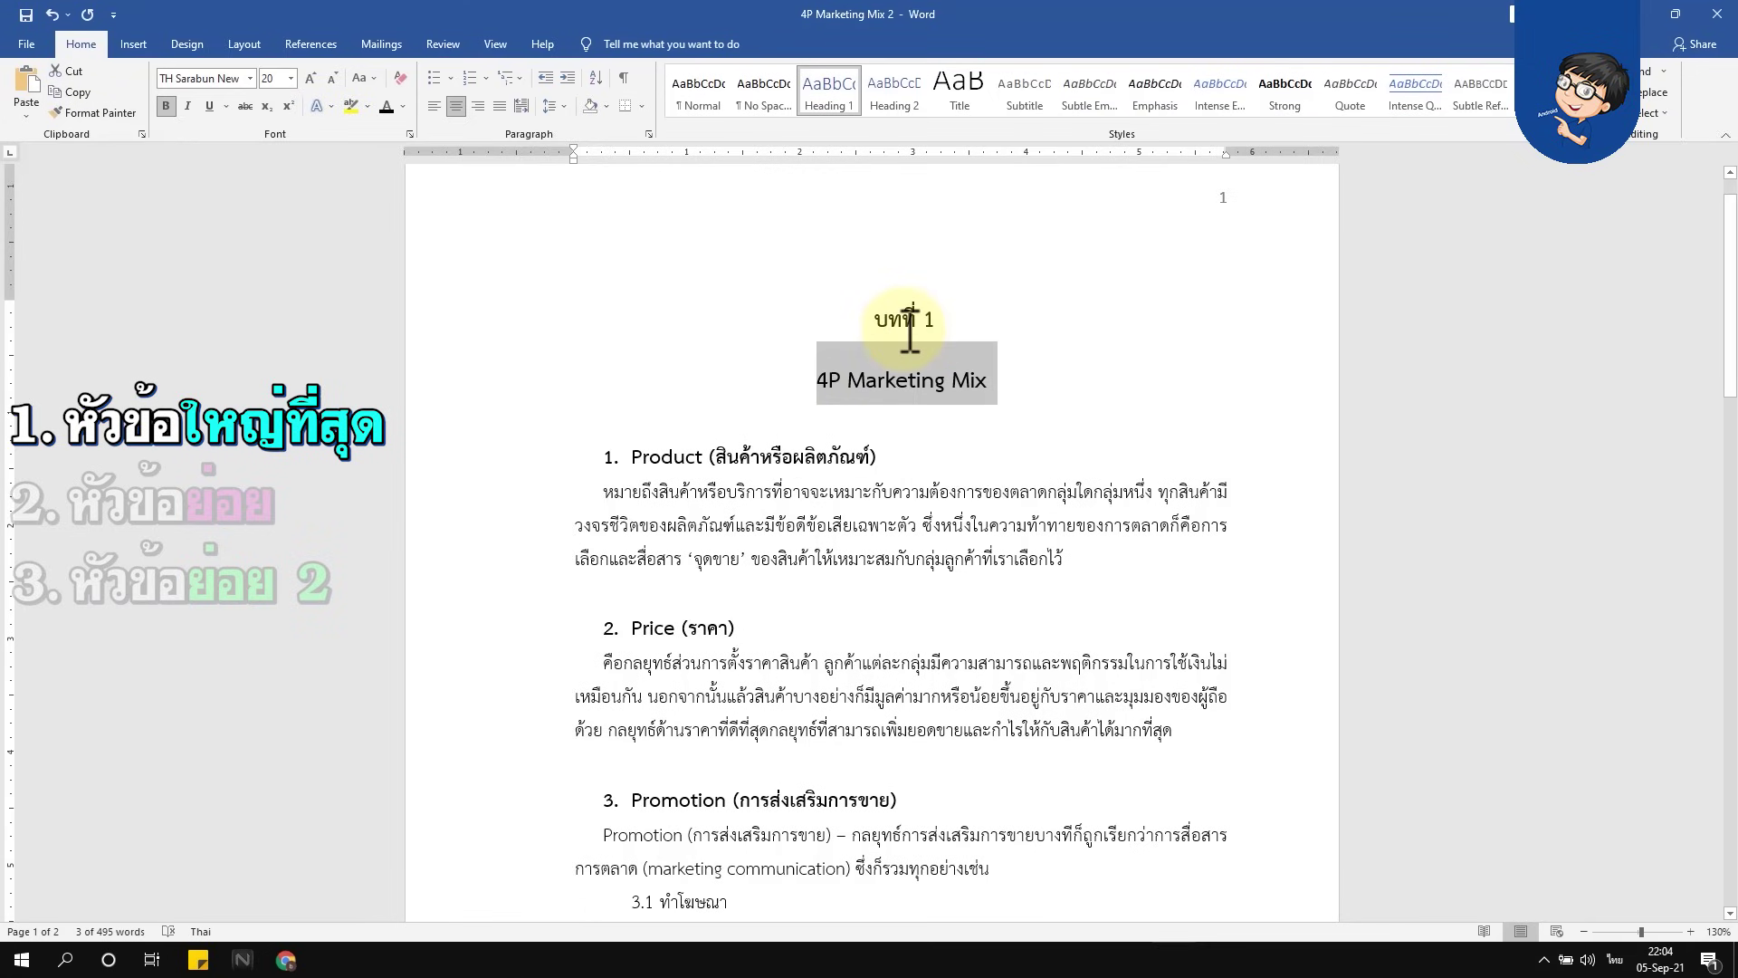
scroll(905, 328, down, 5)
scroll(827, 748, down, 4)
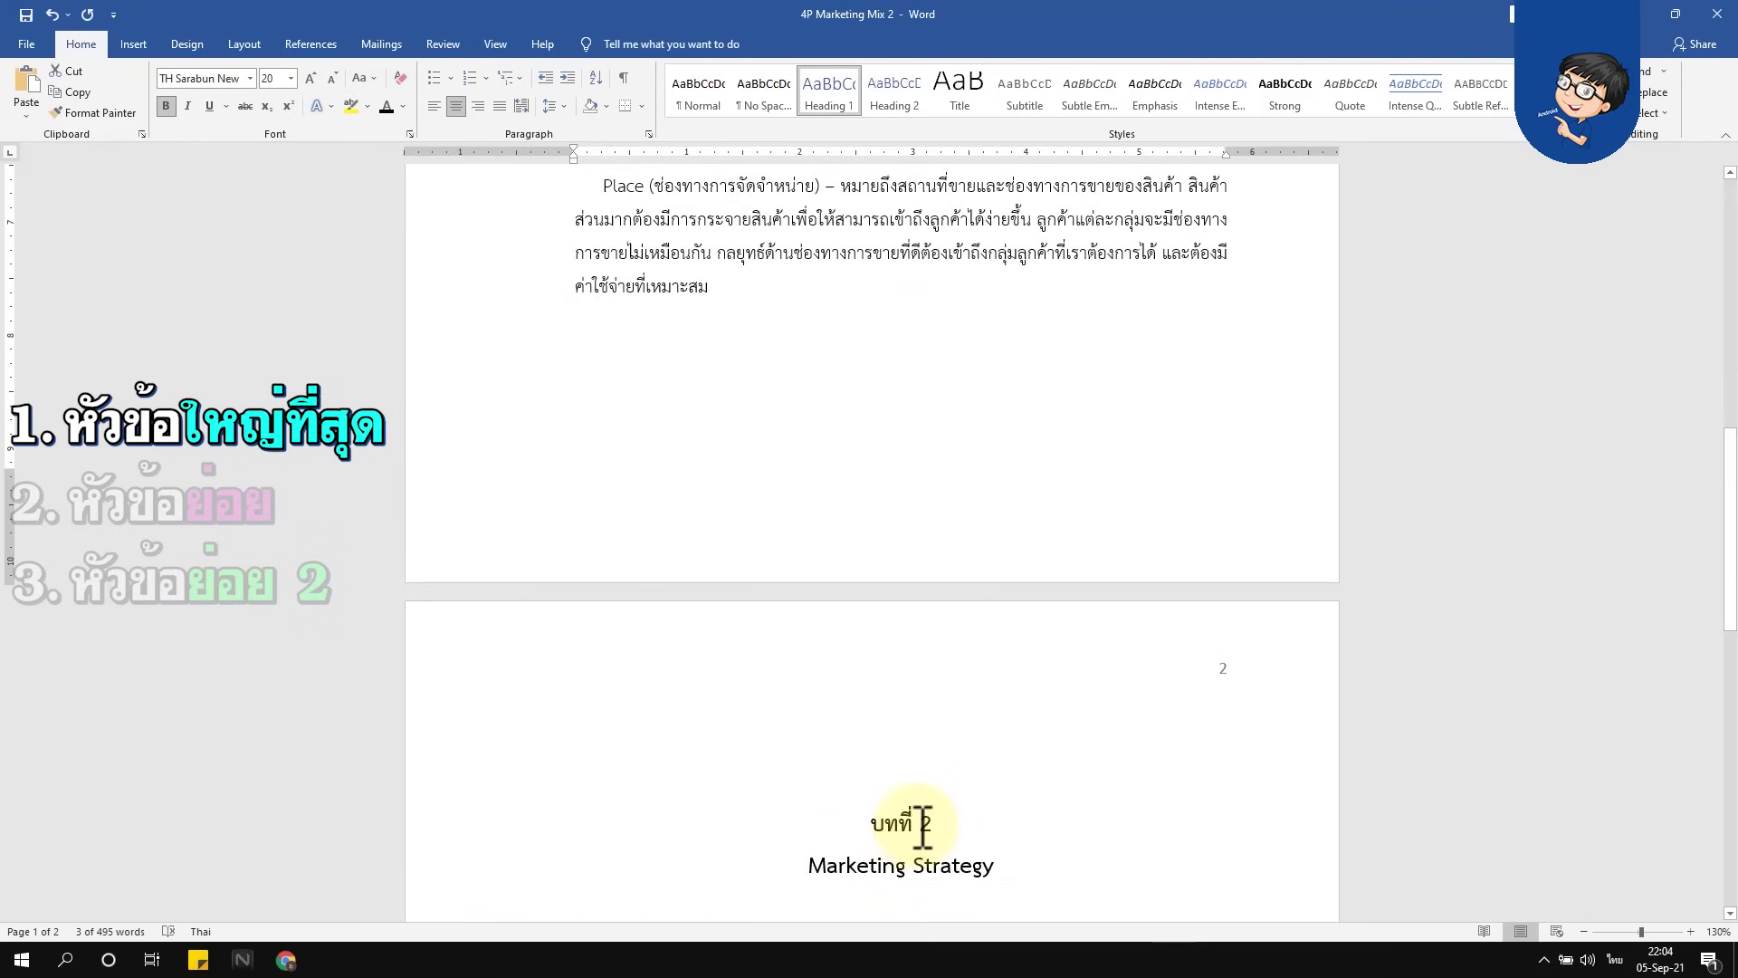
scroll(876, 822, down, 3)
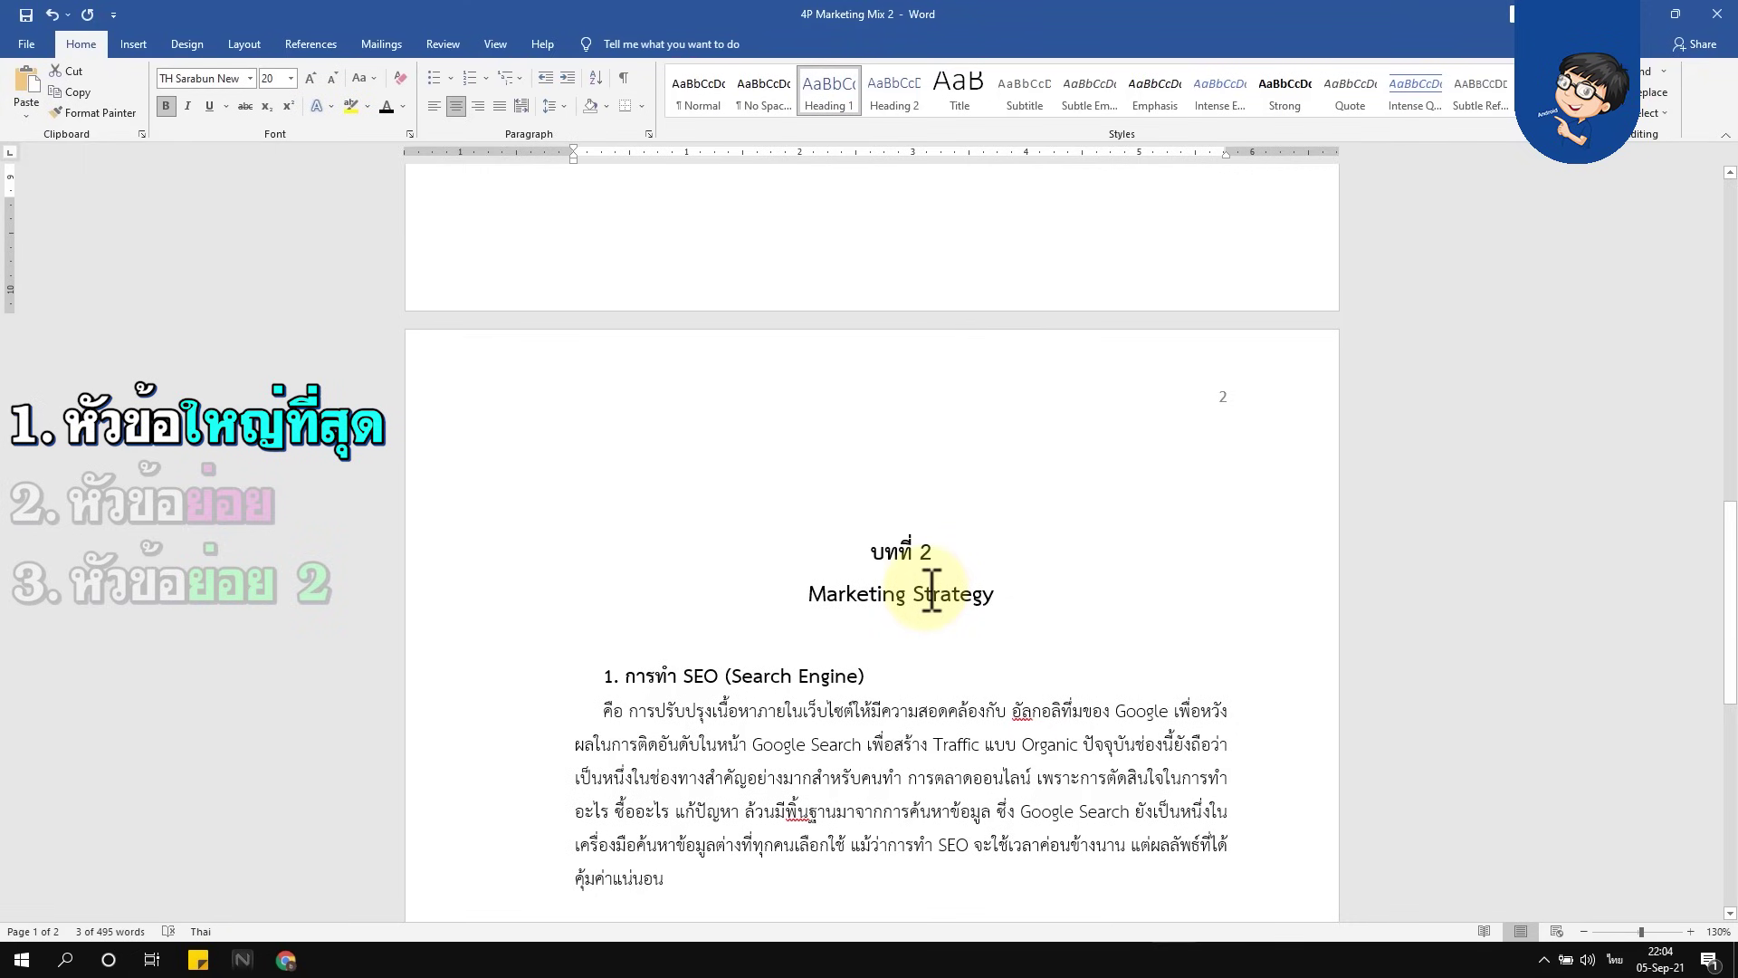
scroll(932, 588, up, 3)
scroll(932, 589, up, 4)
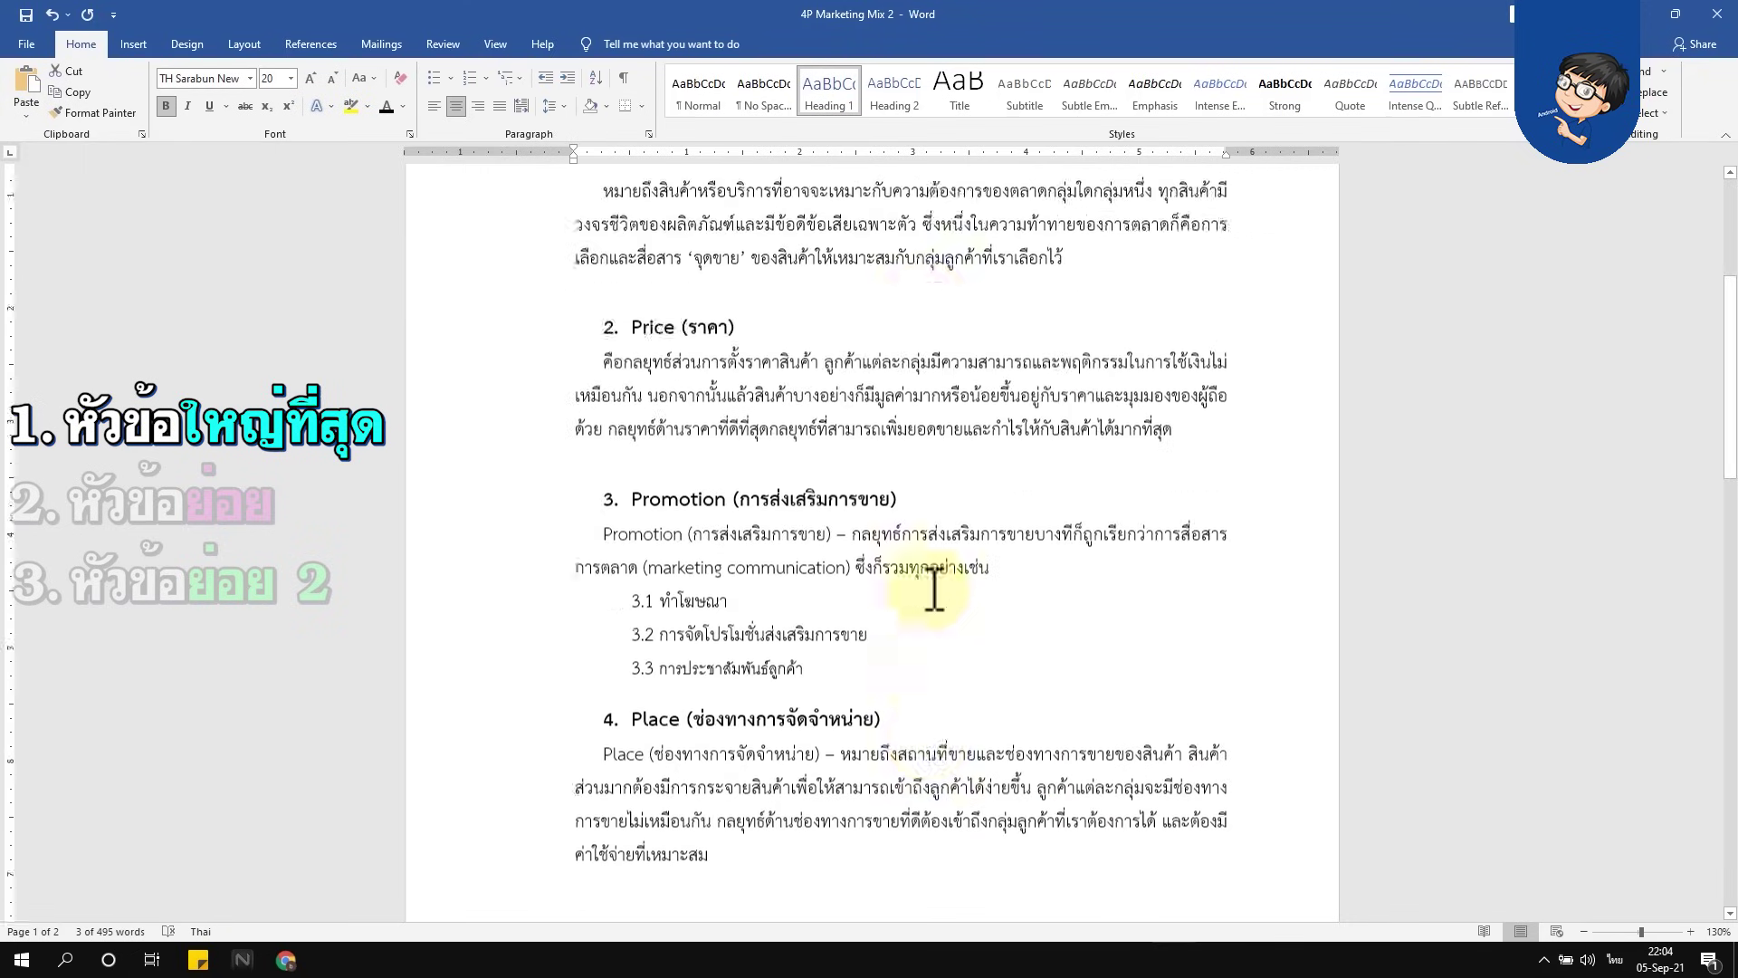
scroll(930, 579, up, 4)
mouse_move(905, 433)
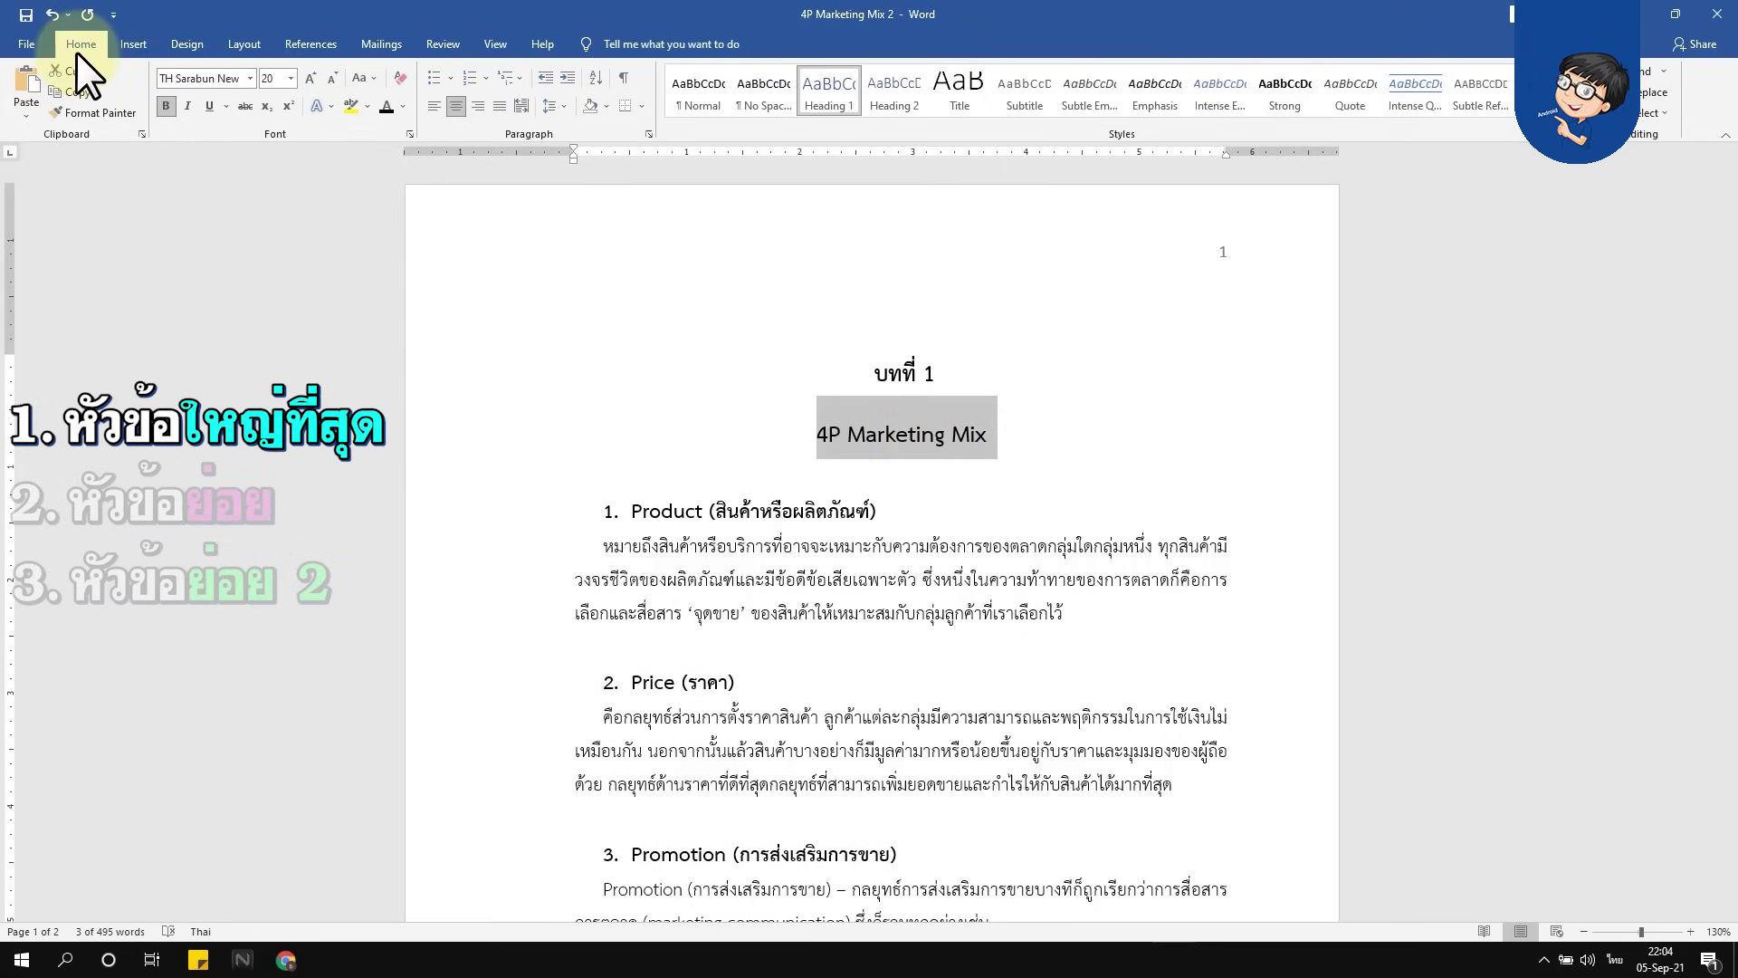
Copy the '4P Marketing Mix' formatting onto the 'Marketing Strategy' title on page 2 with Format Painter
click(116, 118)
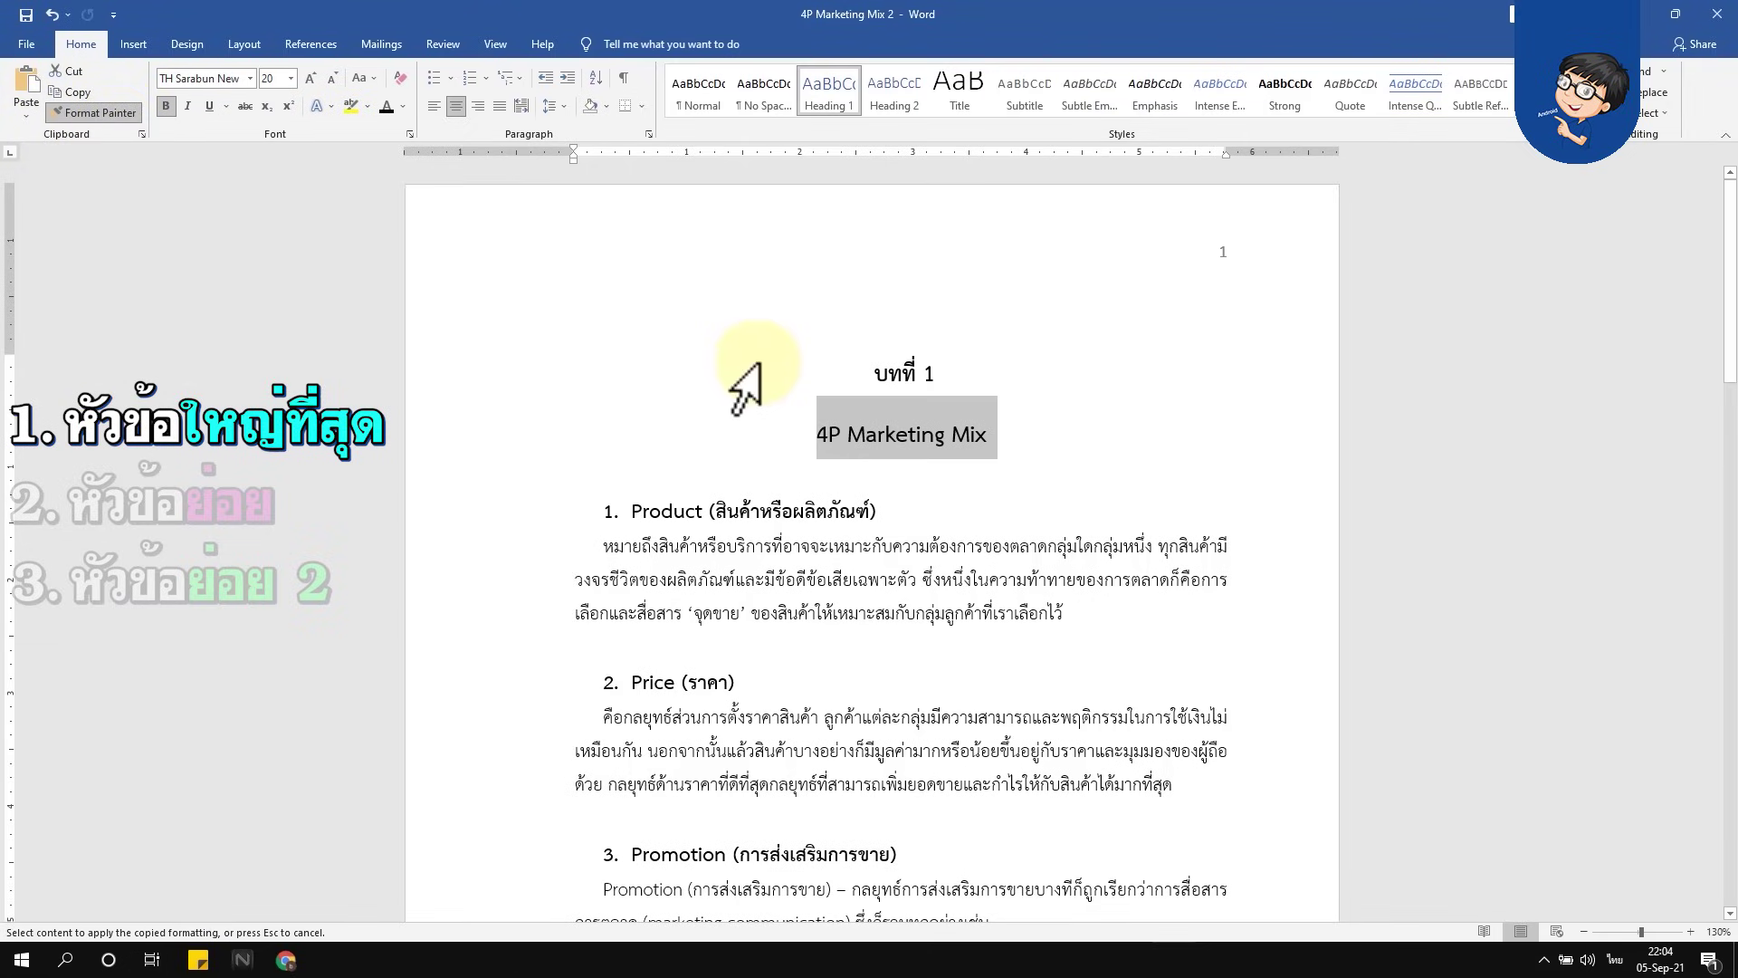
scroll(751, 367, down, 7)
scroll(757, 359, down, 5)
scroll(757, 355, down, 1)
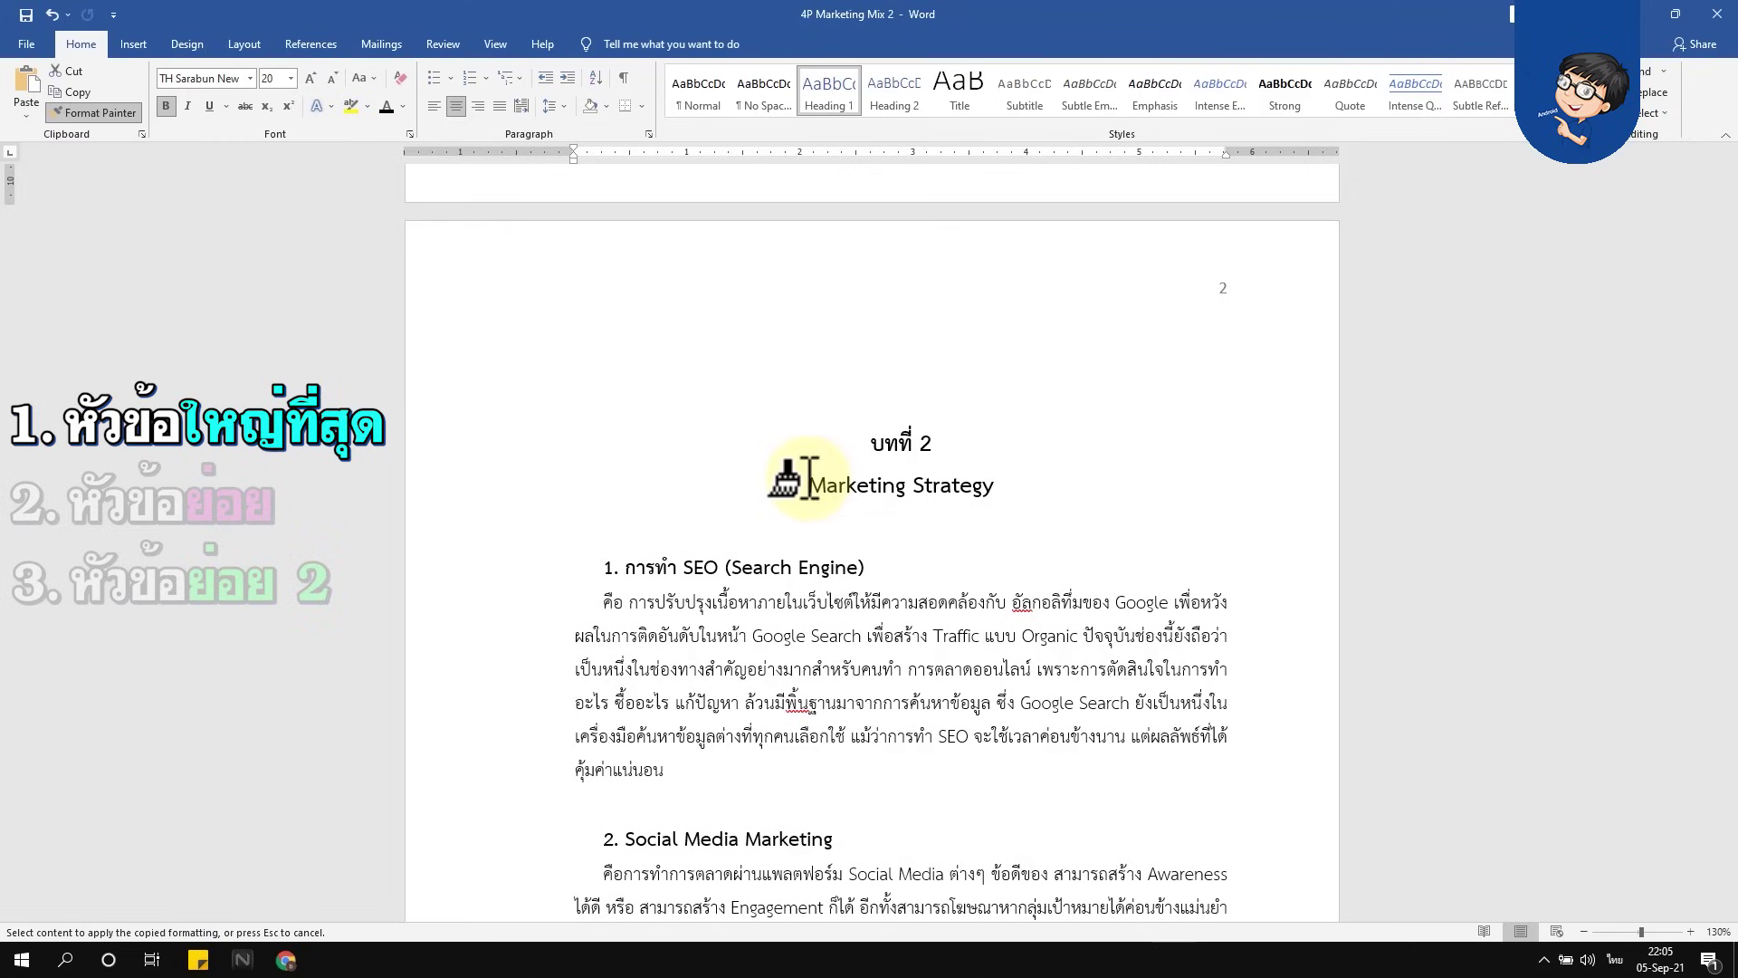
drag(808, 480, 998, 496)
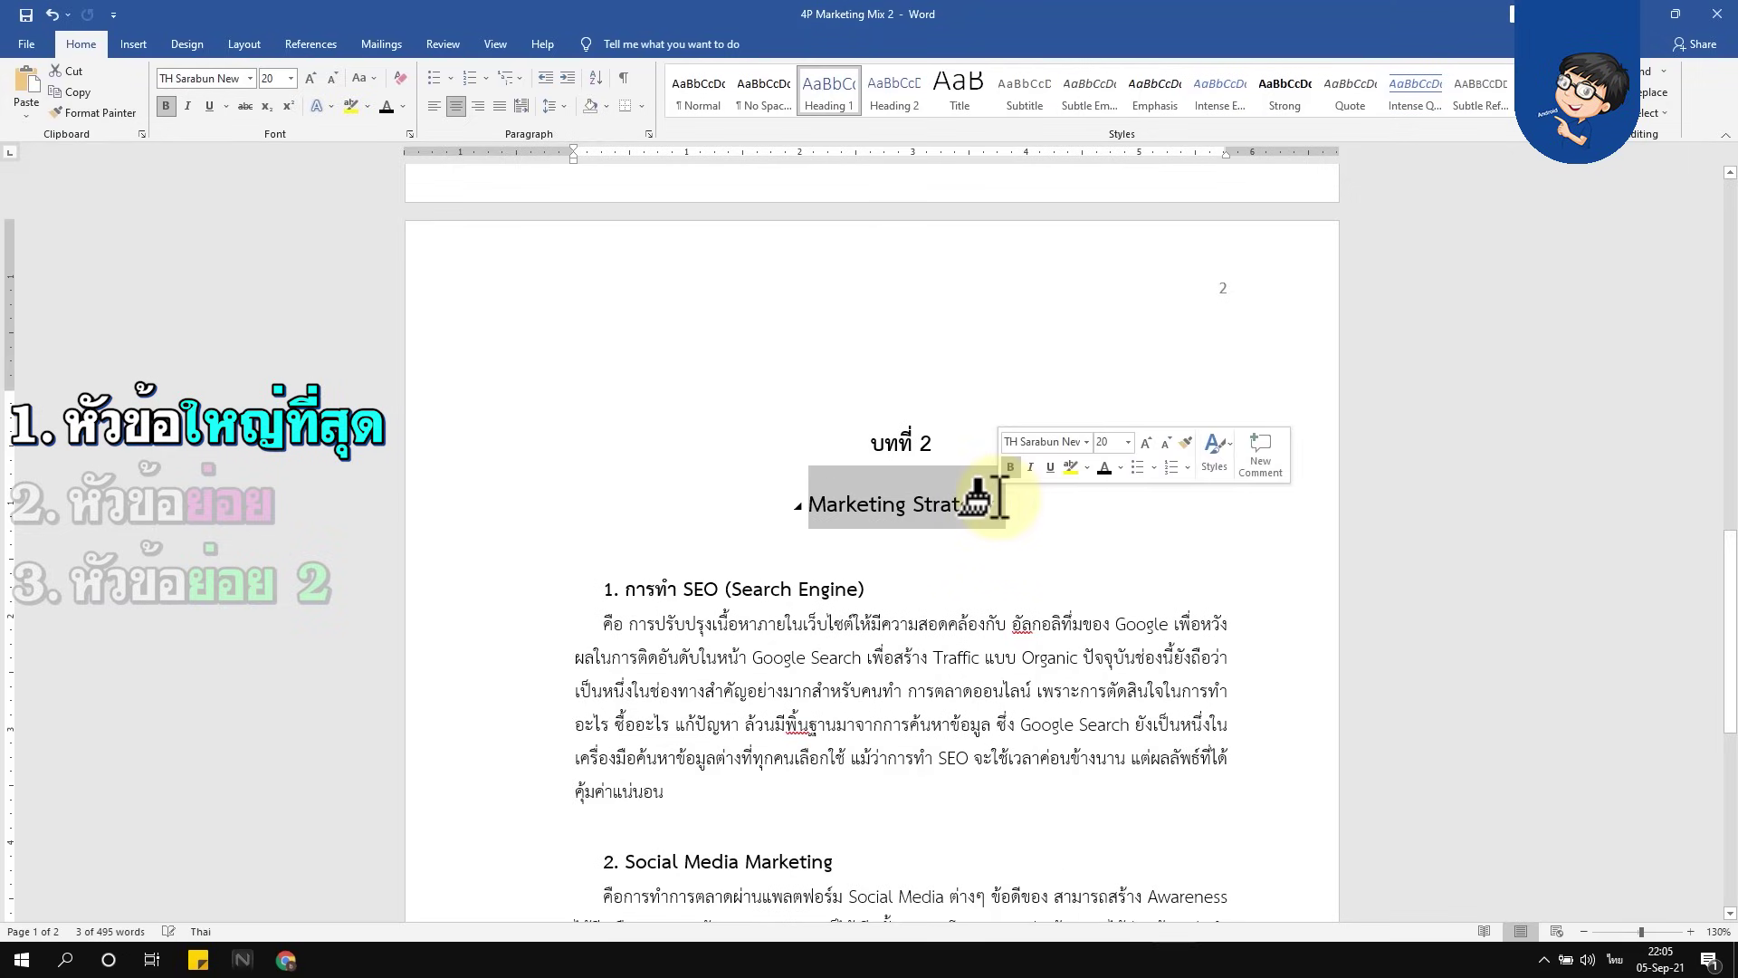
click(995, 496)
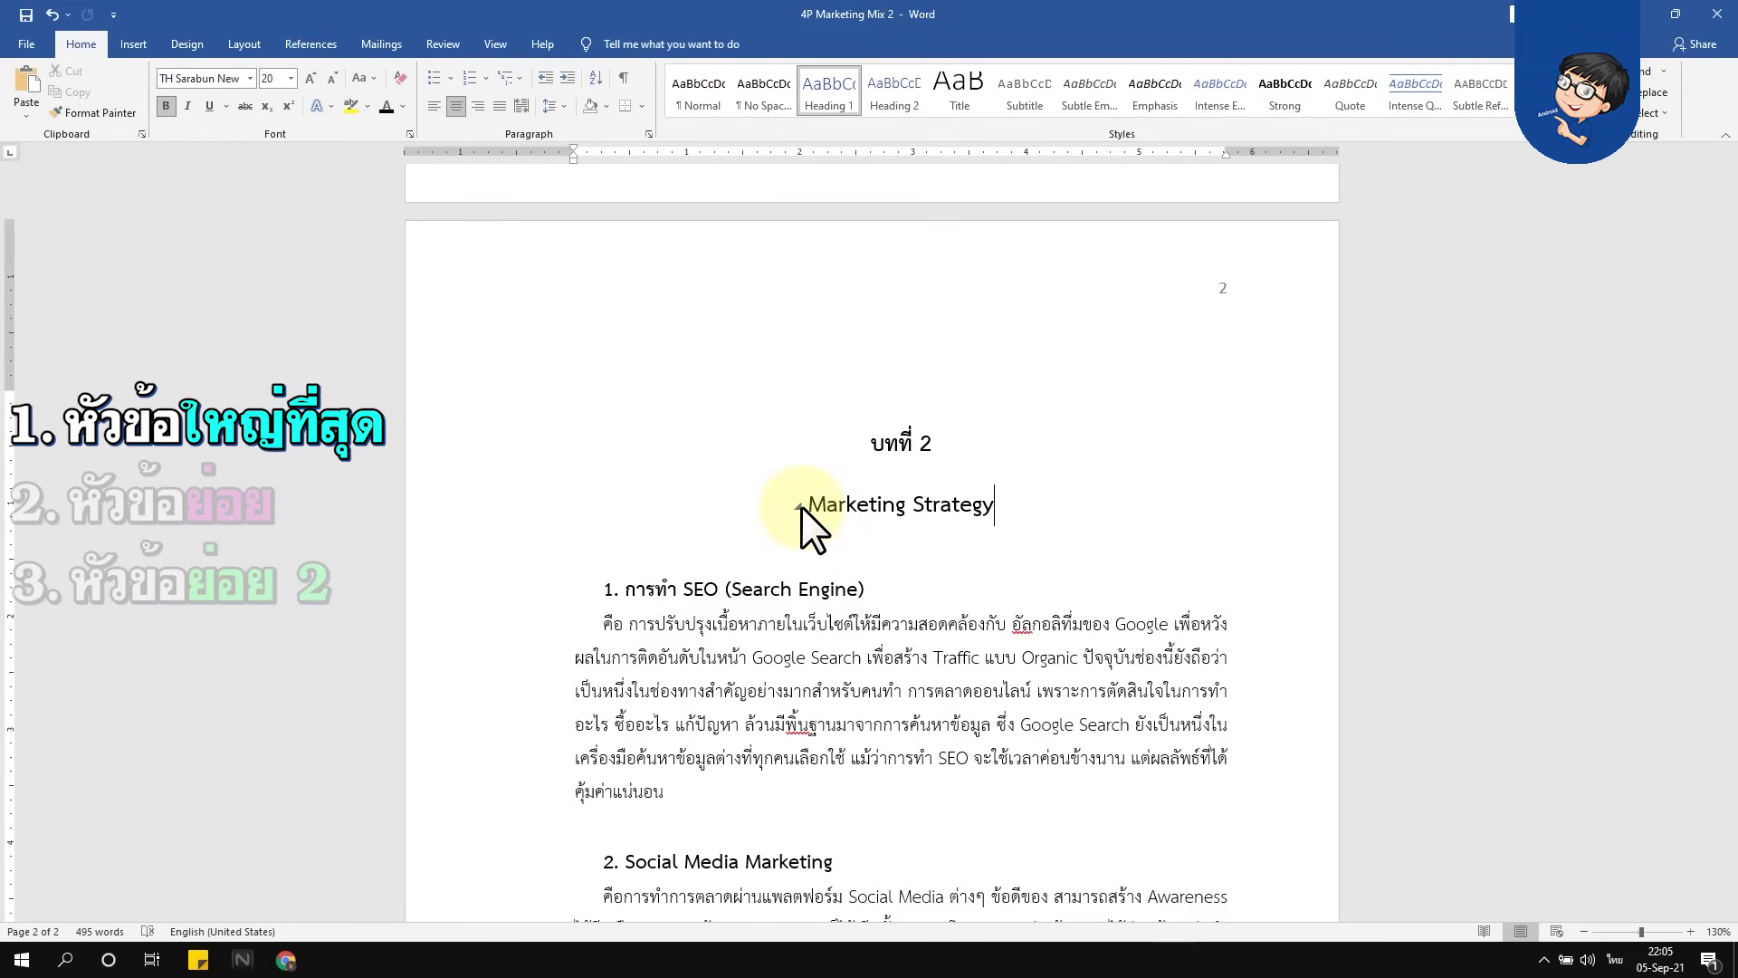
Scroll back from page 2 to the top of page 1 showing บทที่ 1 and the Product section
scroll(804, 497, down, 2)
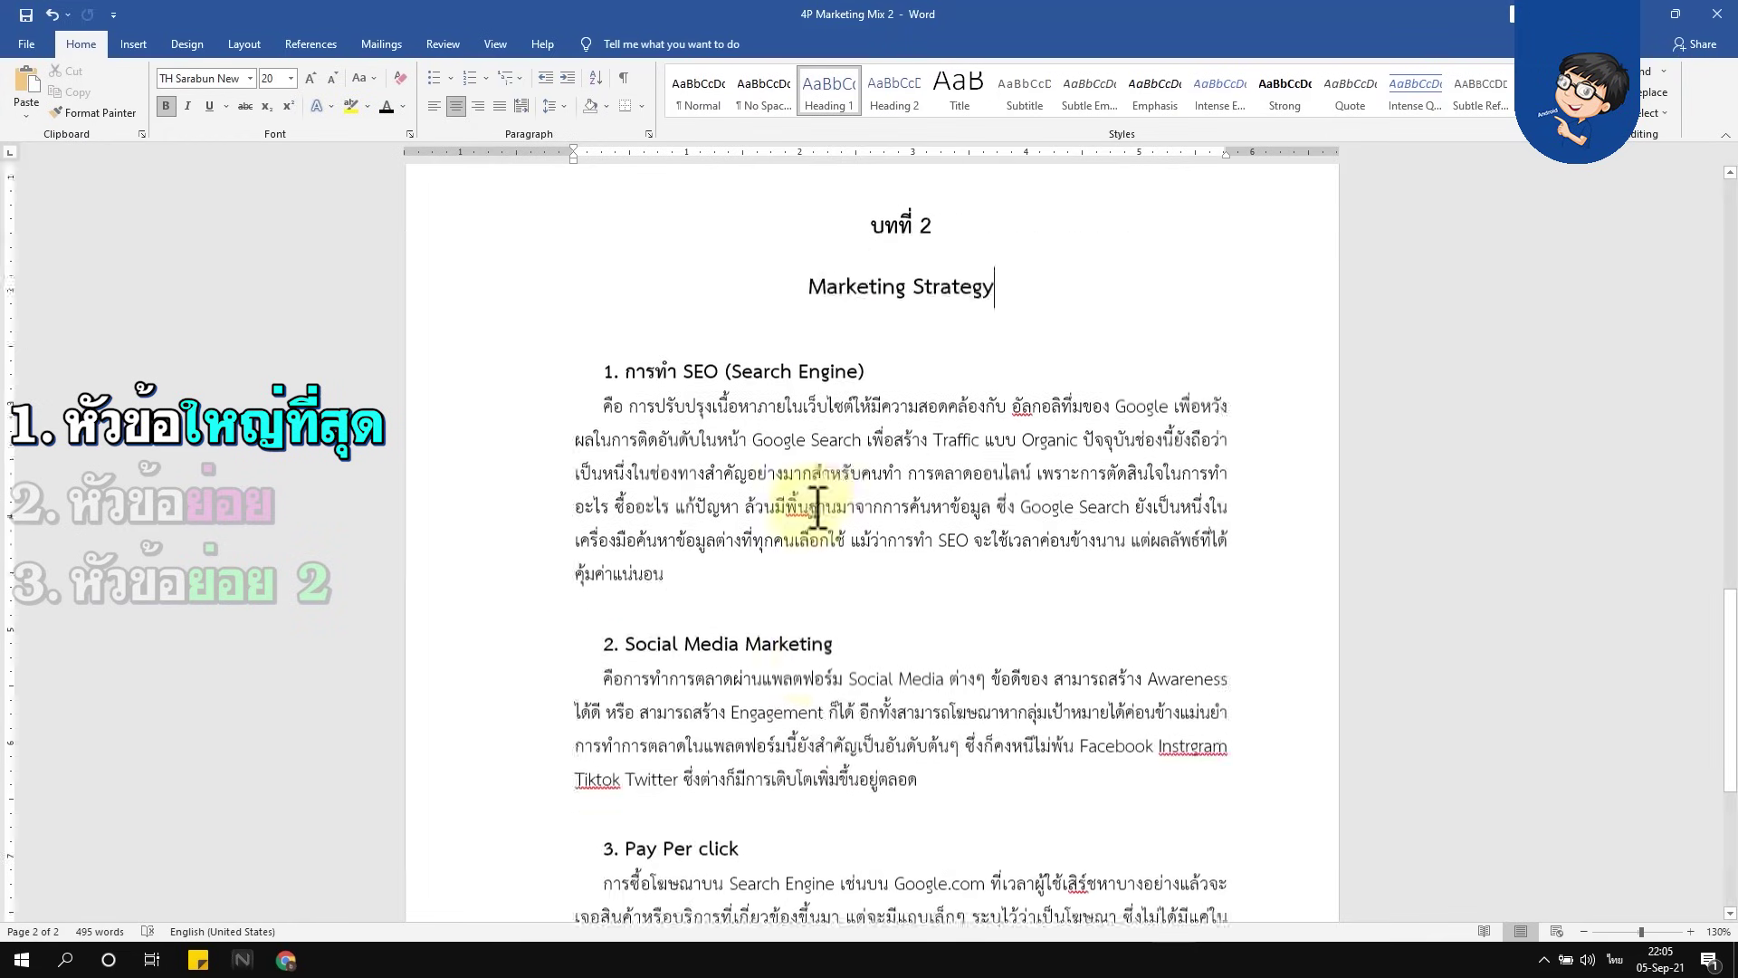
scroll(822, 502, down, 2)
scroll(824, 500, down, 3)
scroll(826, 498, up, 5)
scroll(831, 503, up, 2)
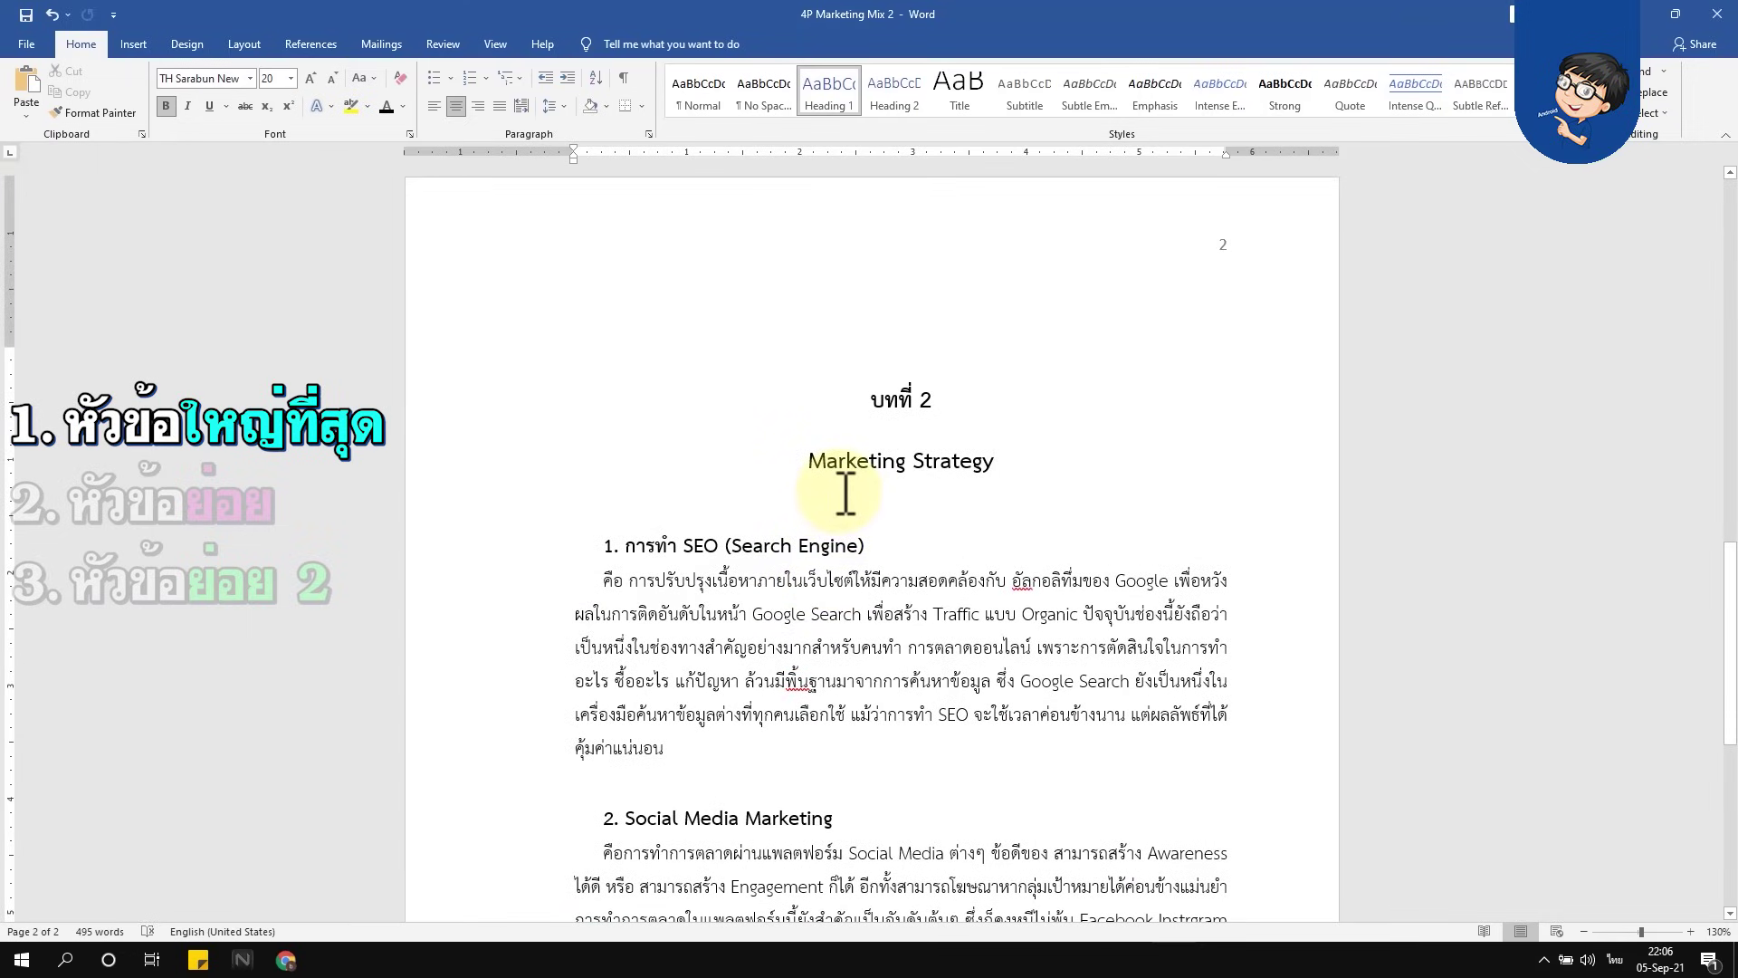
scroll(845, 493, down, 4)
scroll(860, 488, up, 3)
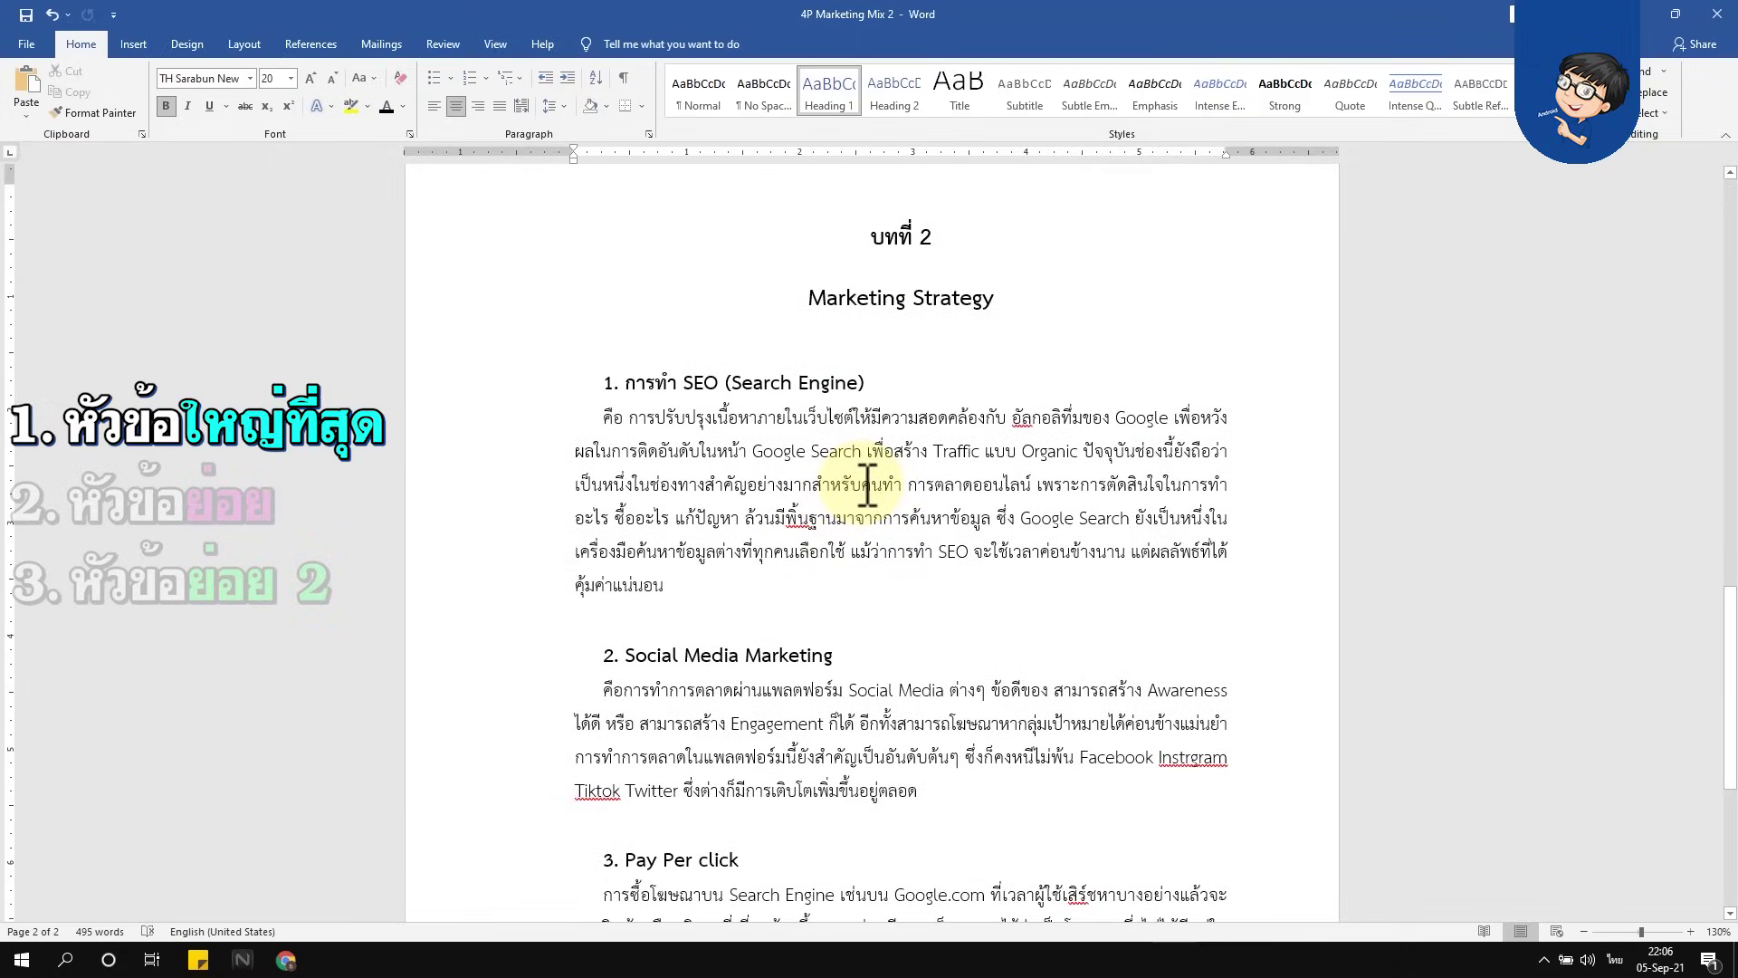
mouse_move(900, 460)
scroll(932, 308, up, 4)
scroll(933, 307, up, 2)
scroll(932, 307, up, 5)
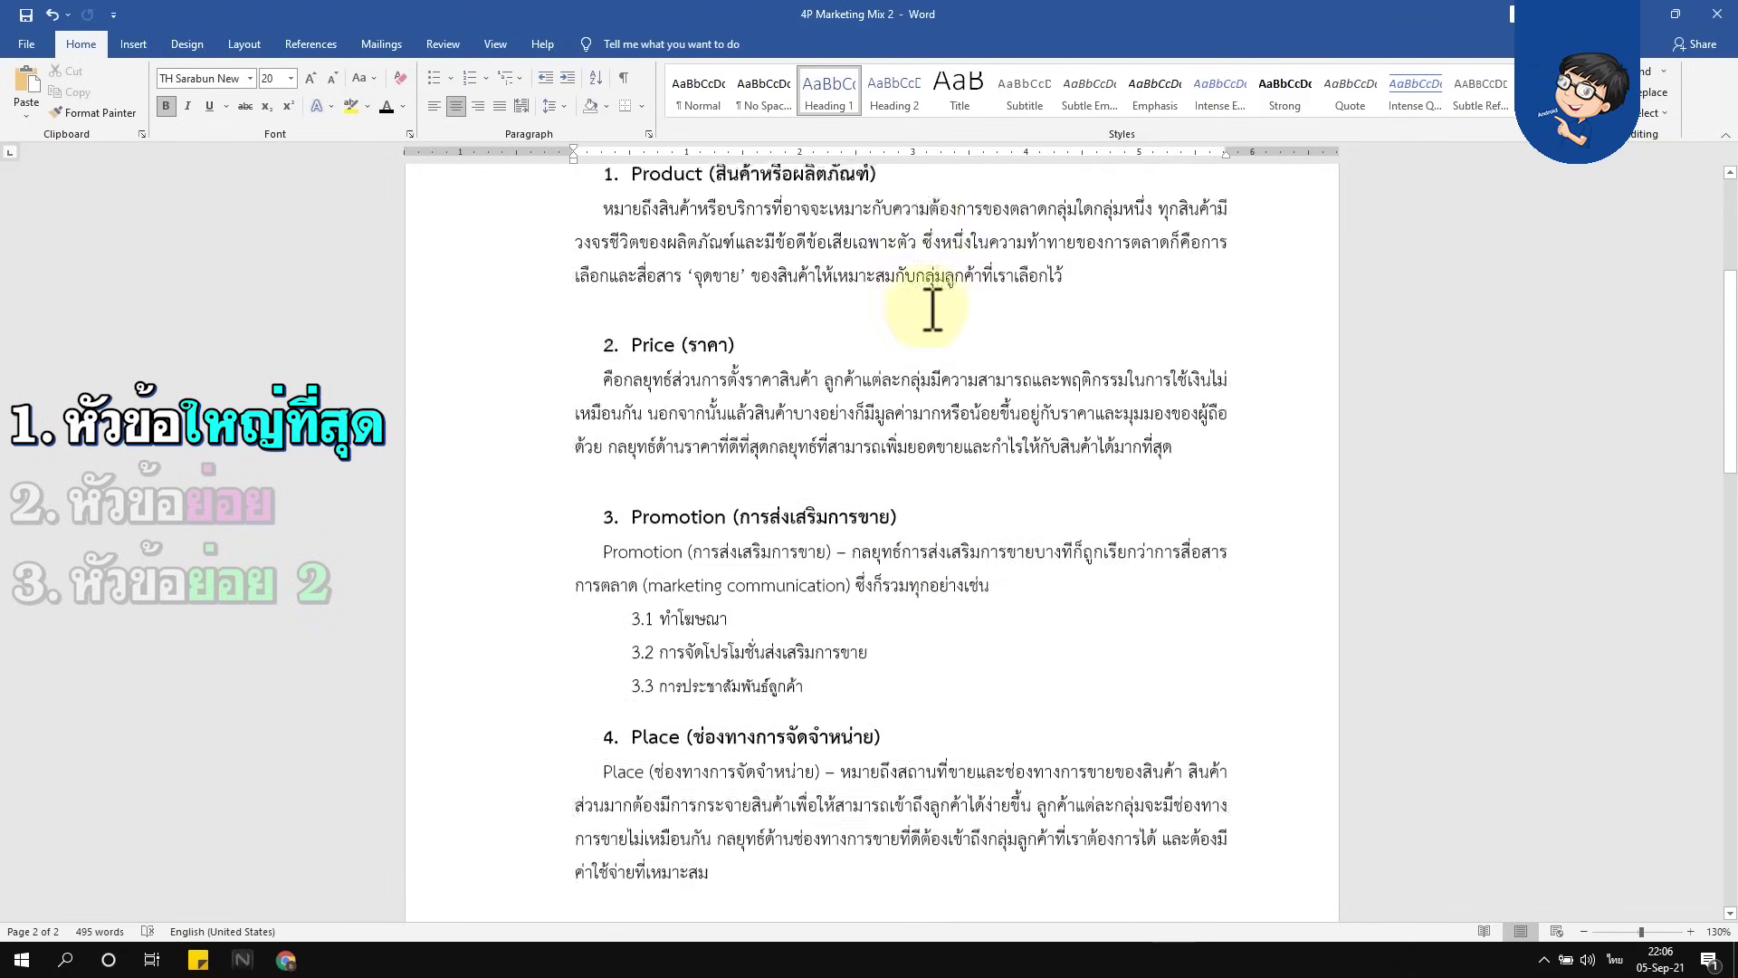
scroll(933, 307, up, 4)
scroll(931, 329, down, 1)
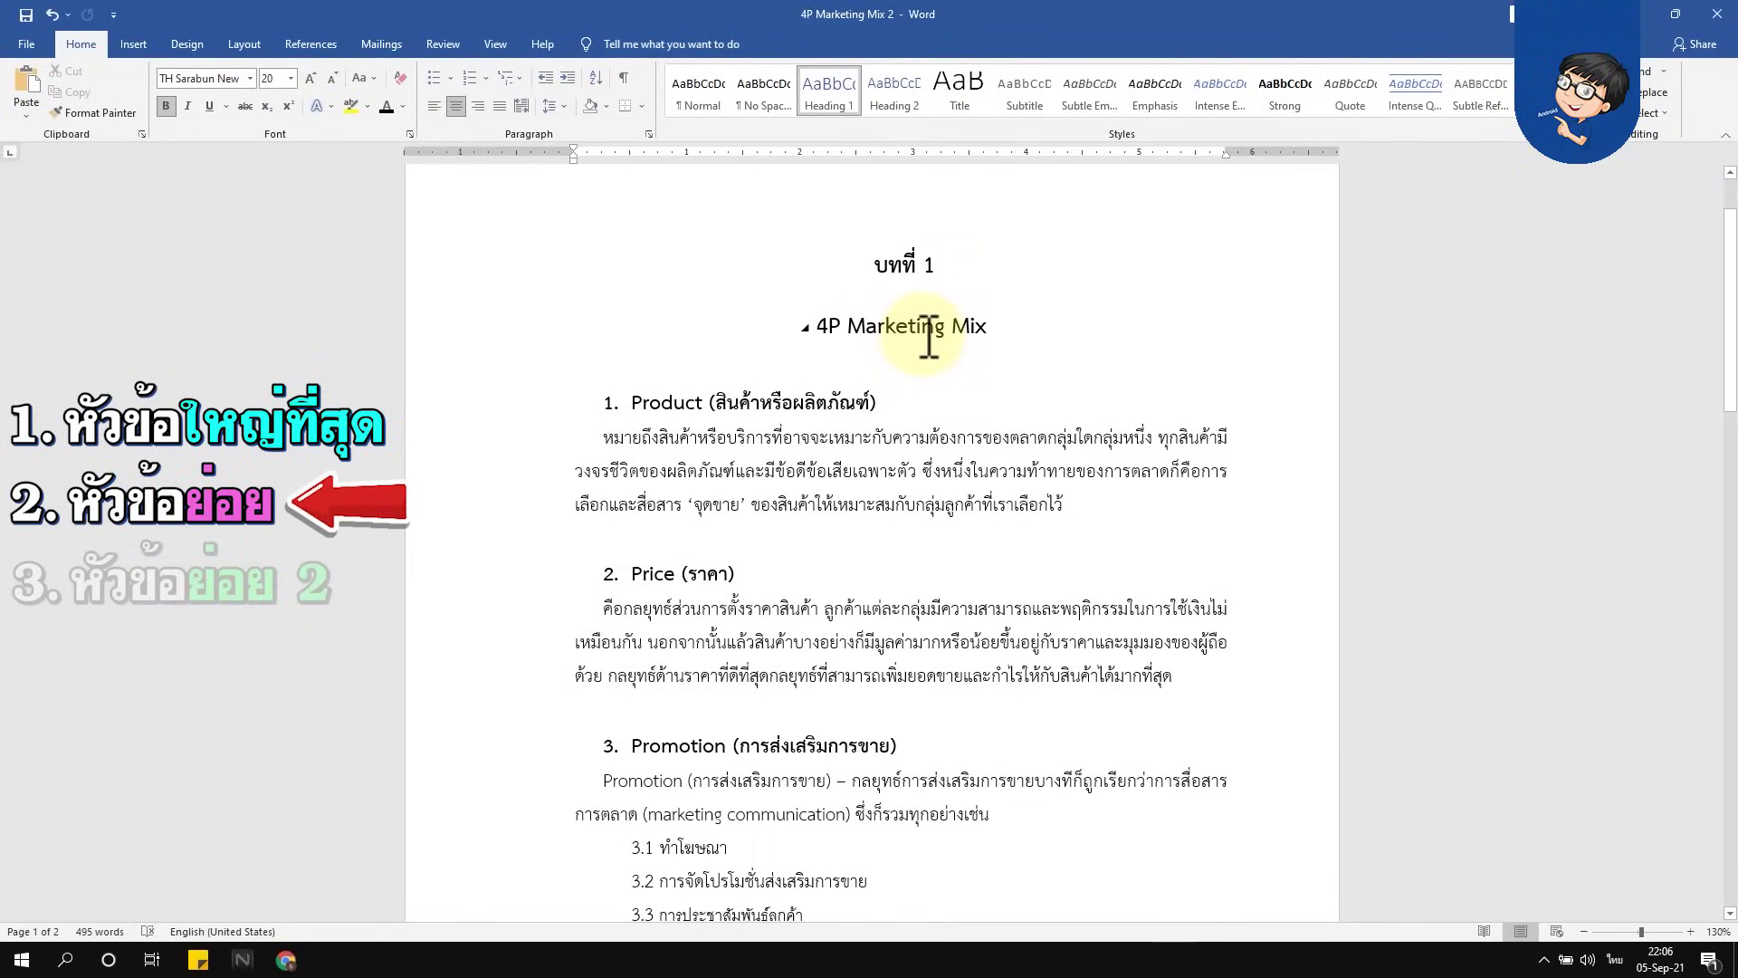
Make the Product heading Heading 2 in bold, black TH Sarabun New size 18
click(894, 402)
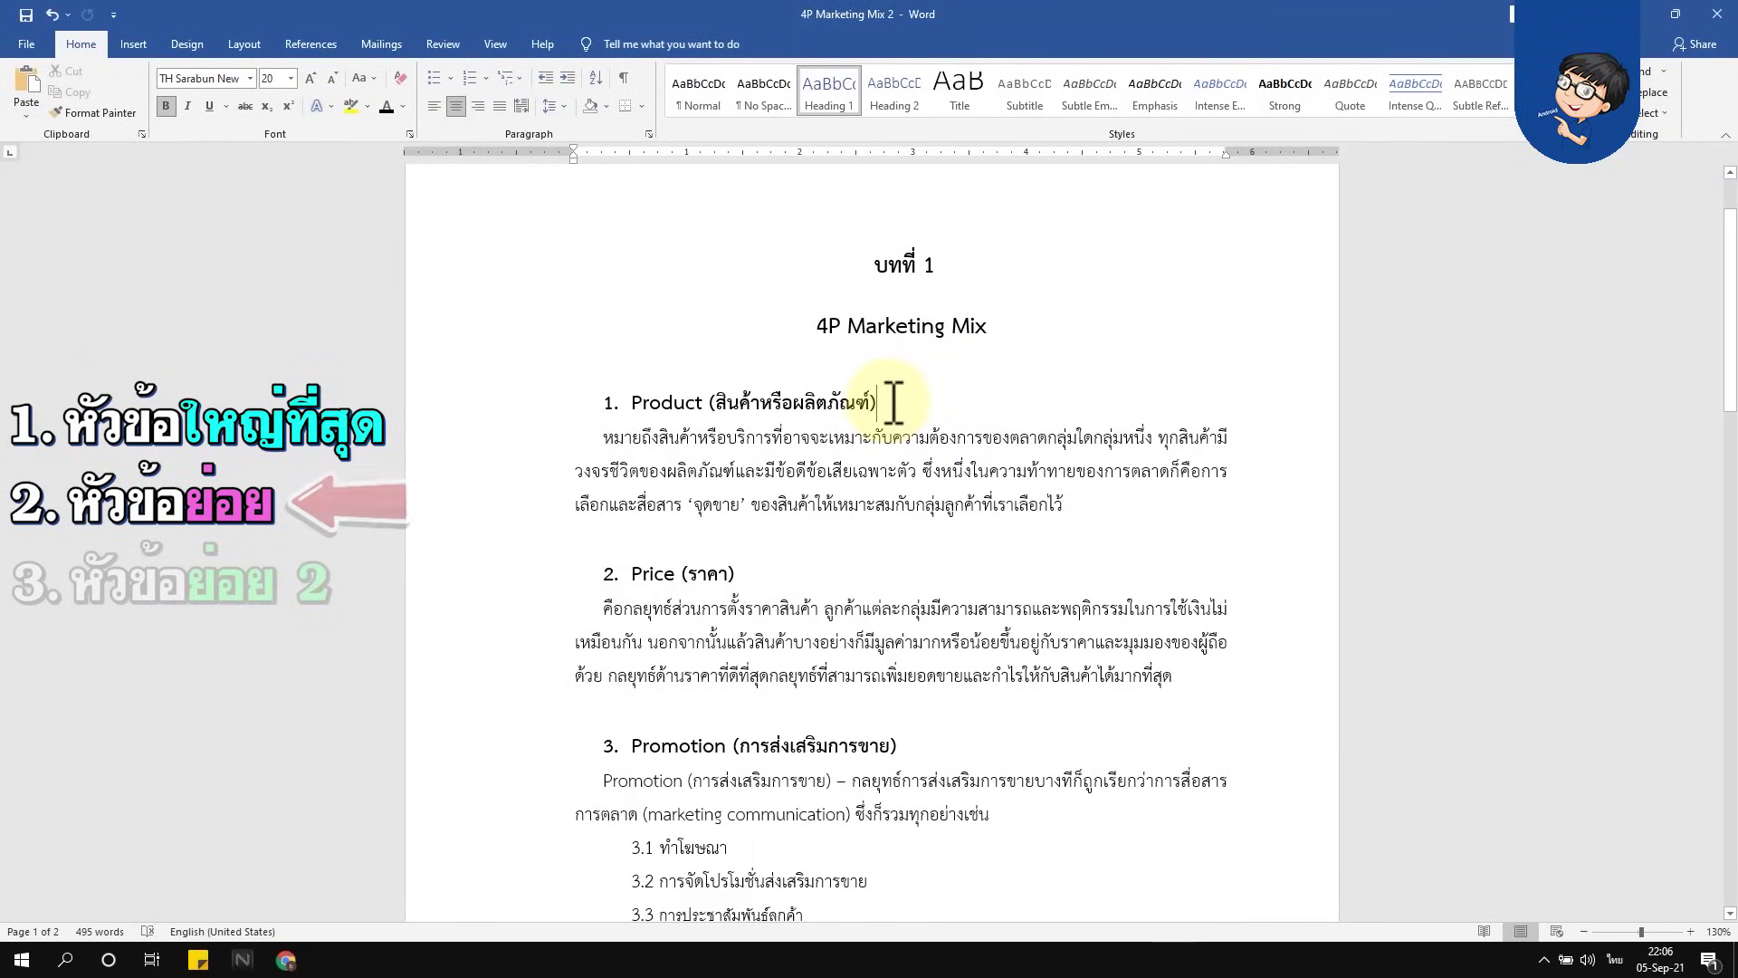
drag(896, 402, 634, 403)
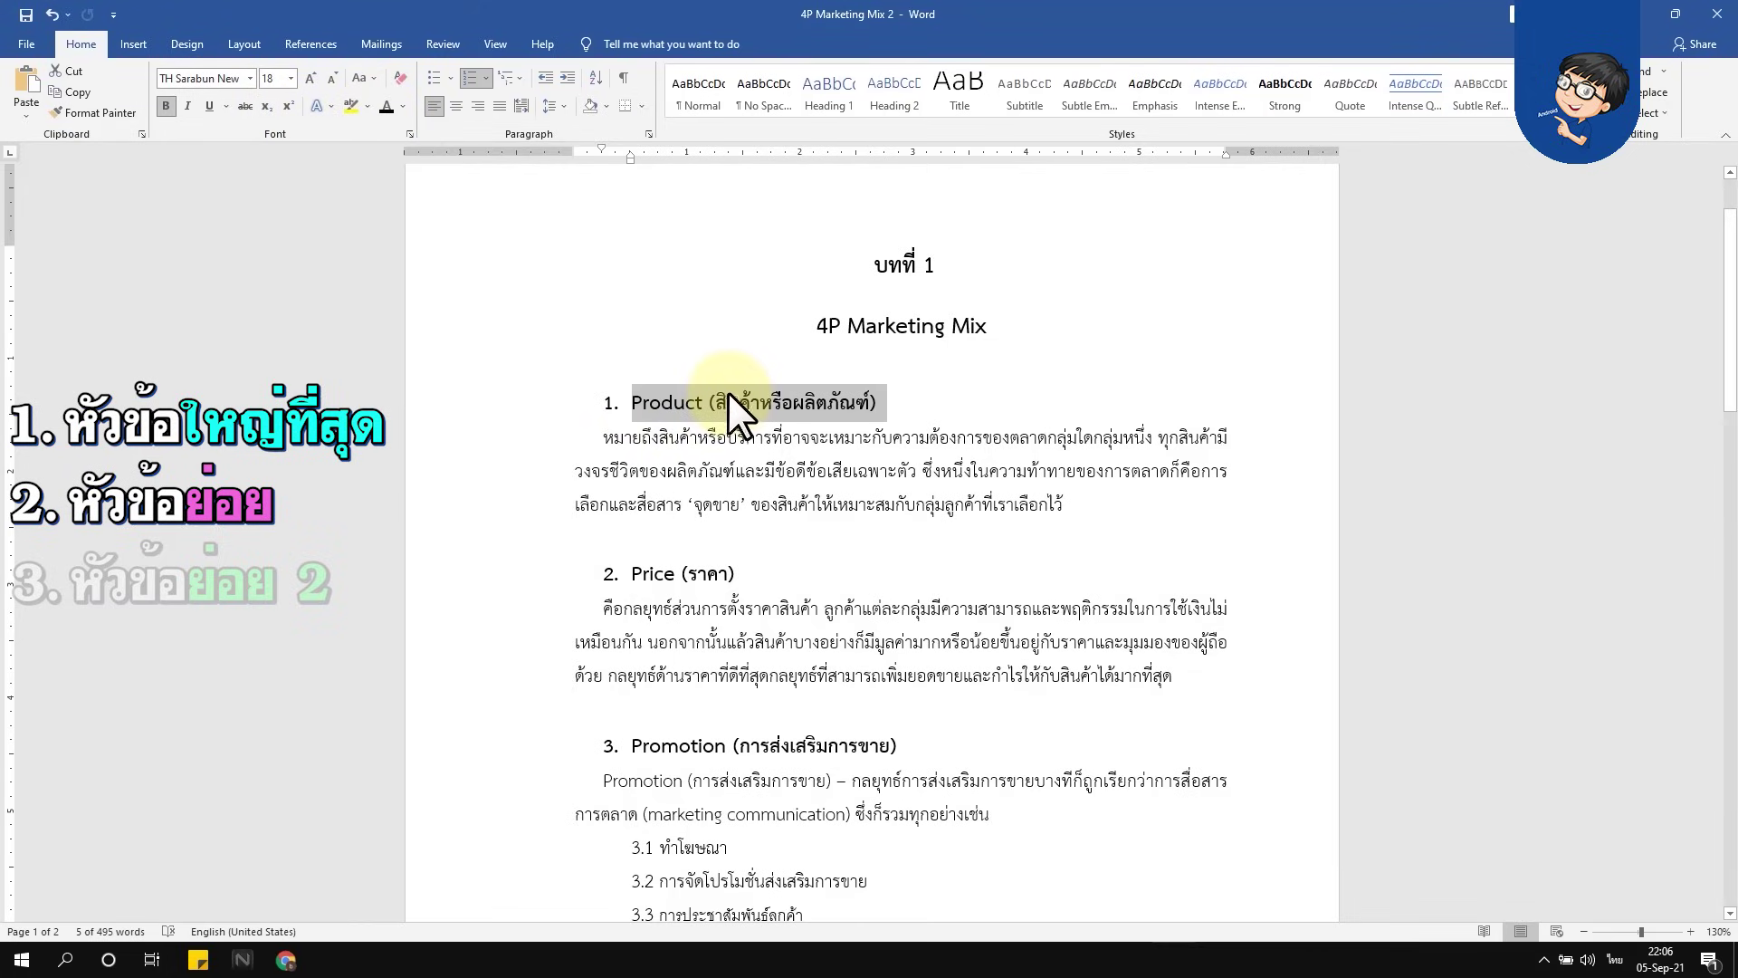
click(879, 111)
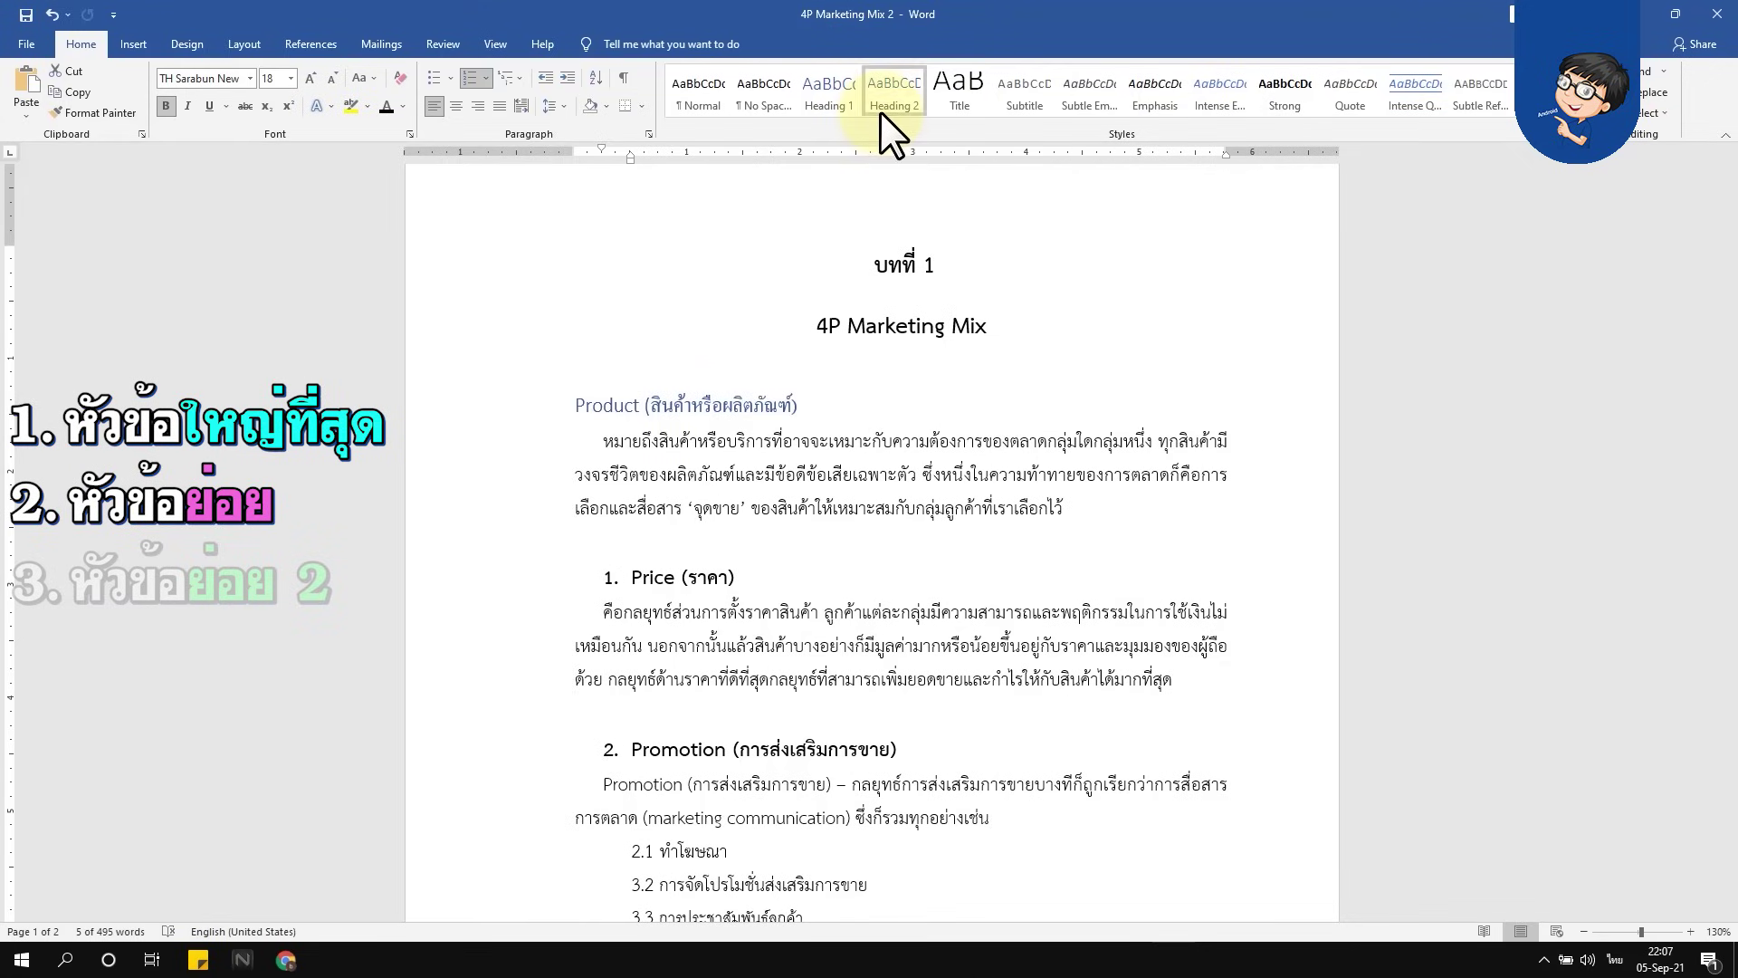
click(880, 112)
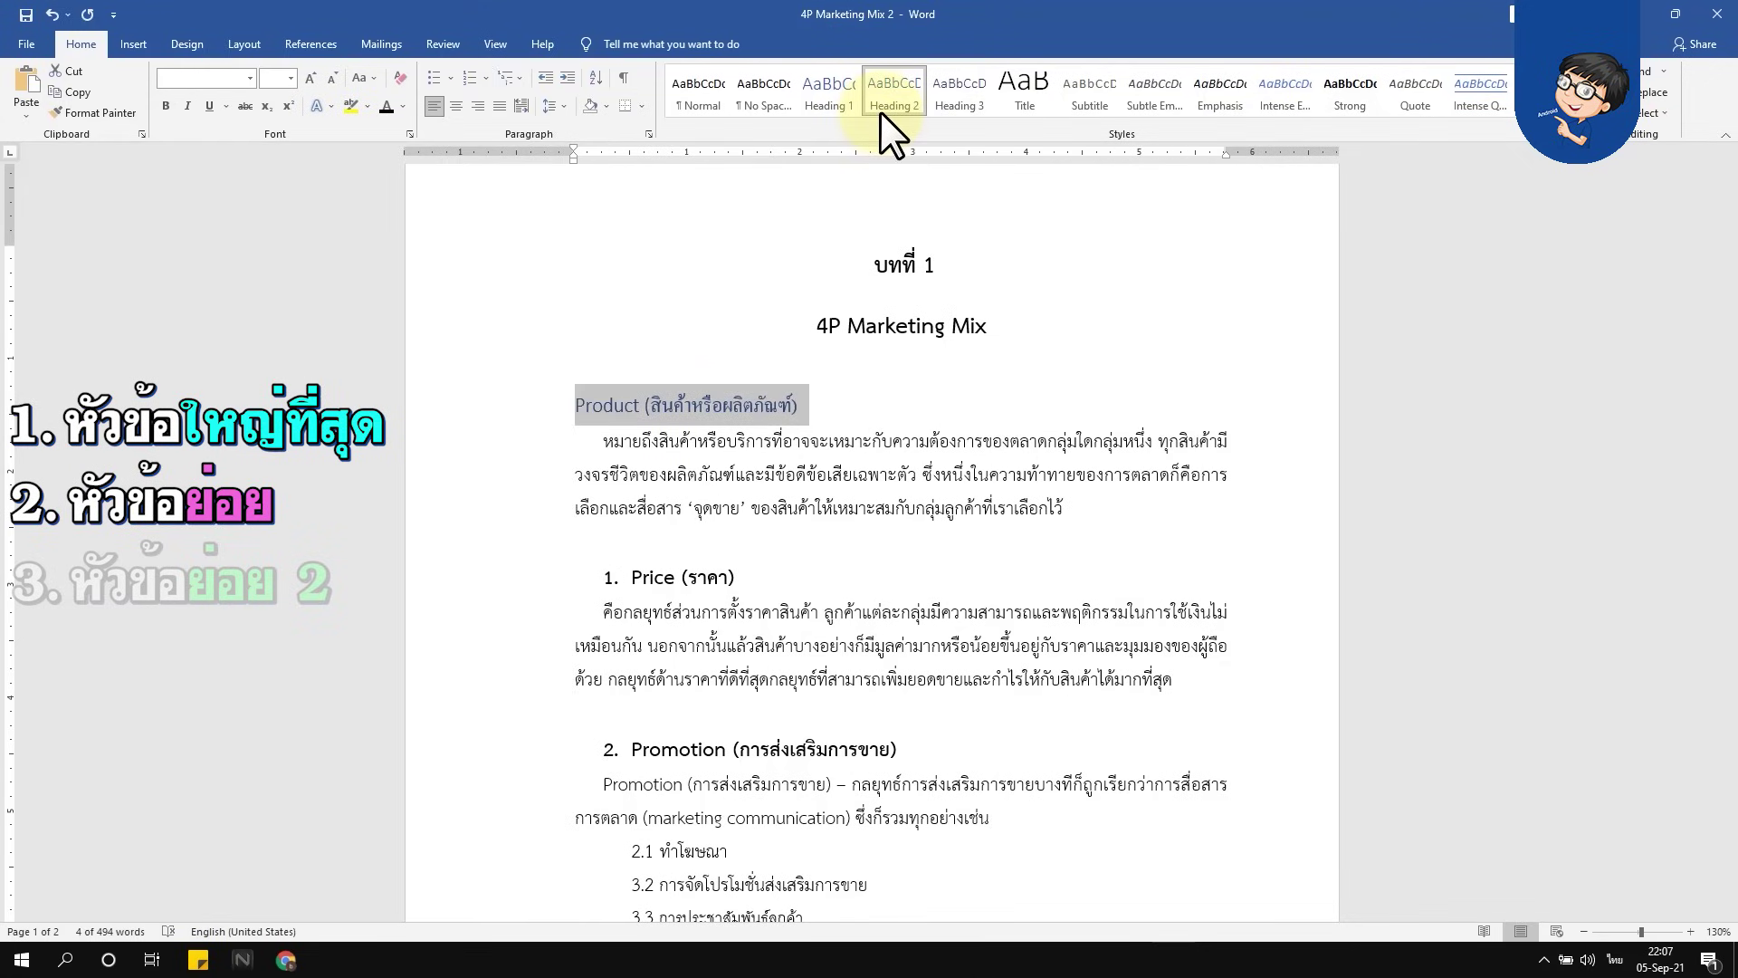
click(250, 78)
click(203, 224)
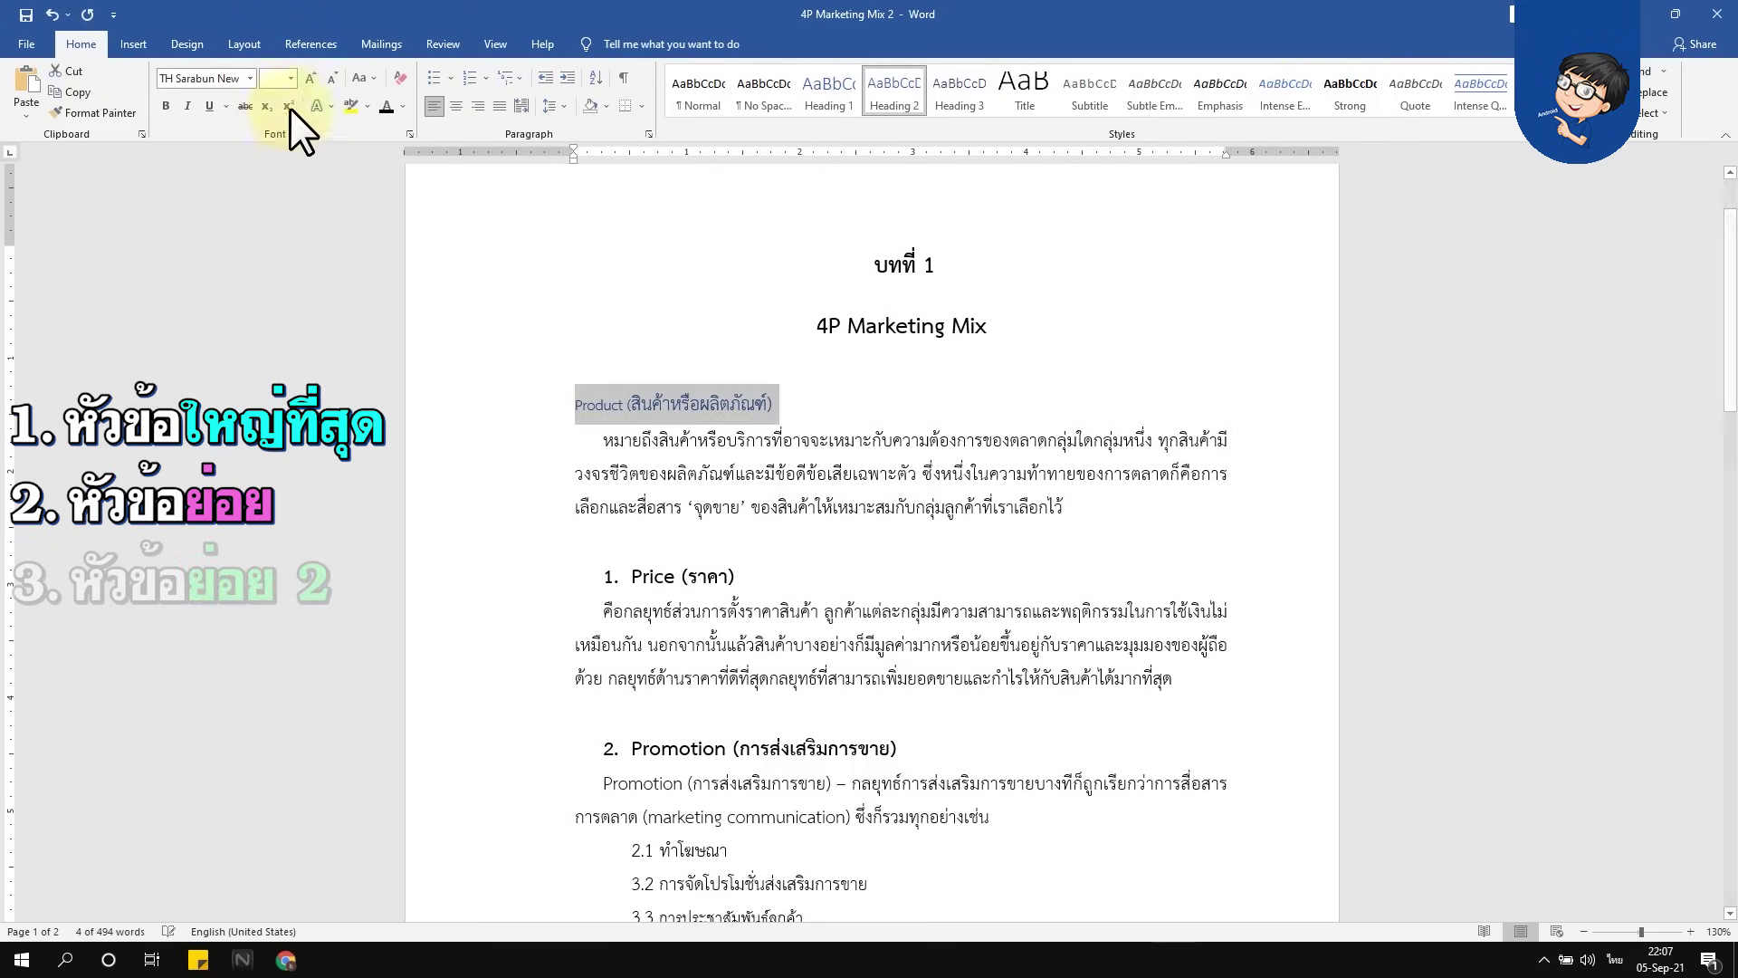
click(291, 78)
click(274, 221)
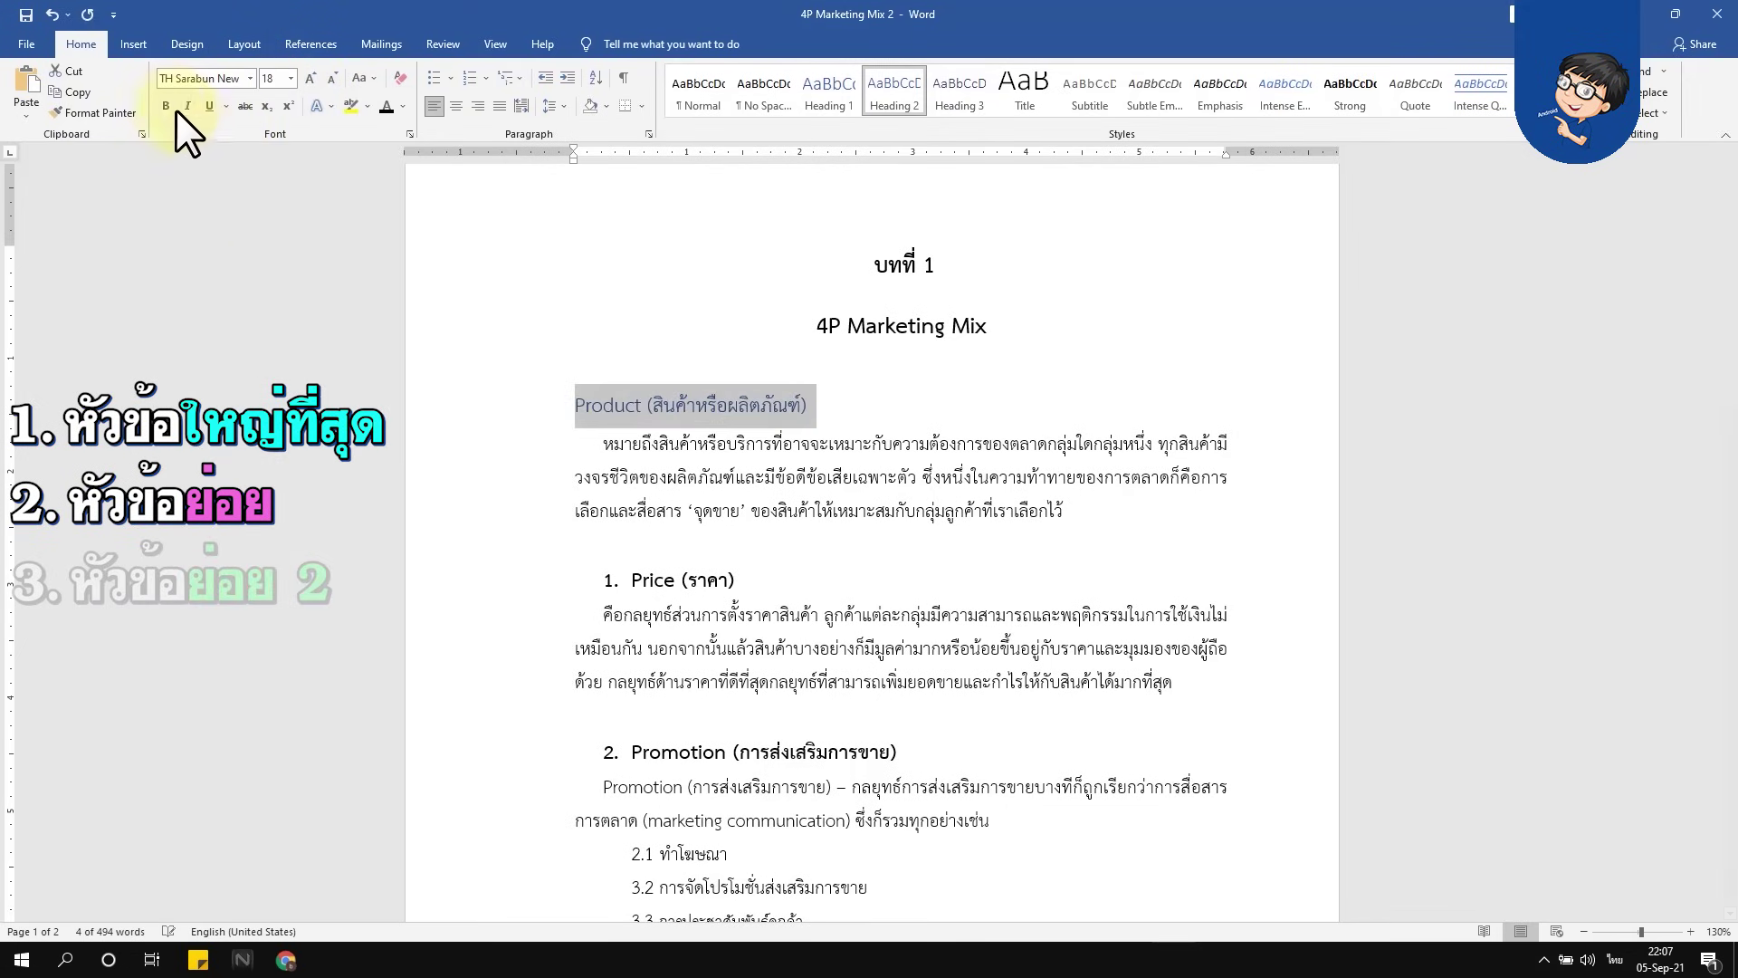
click(166, 105)
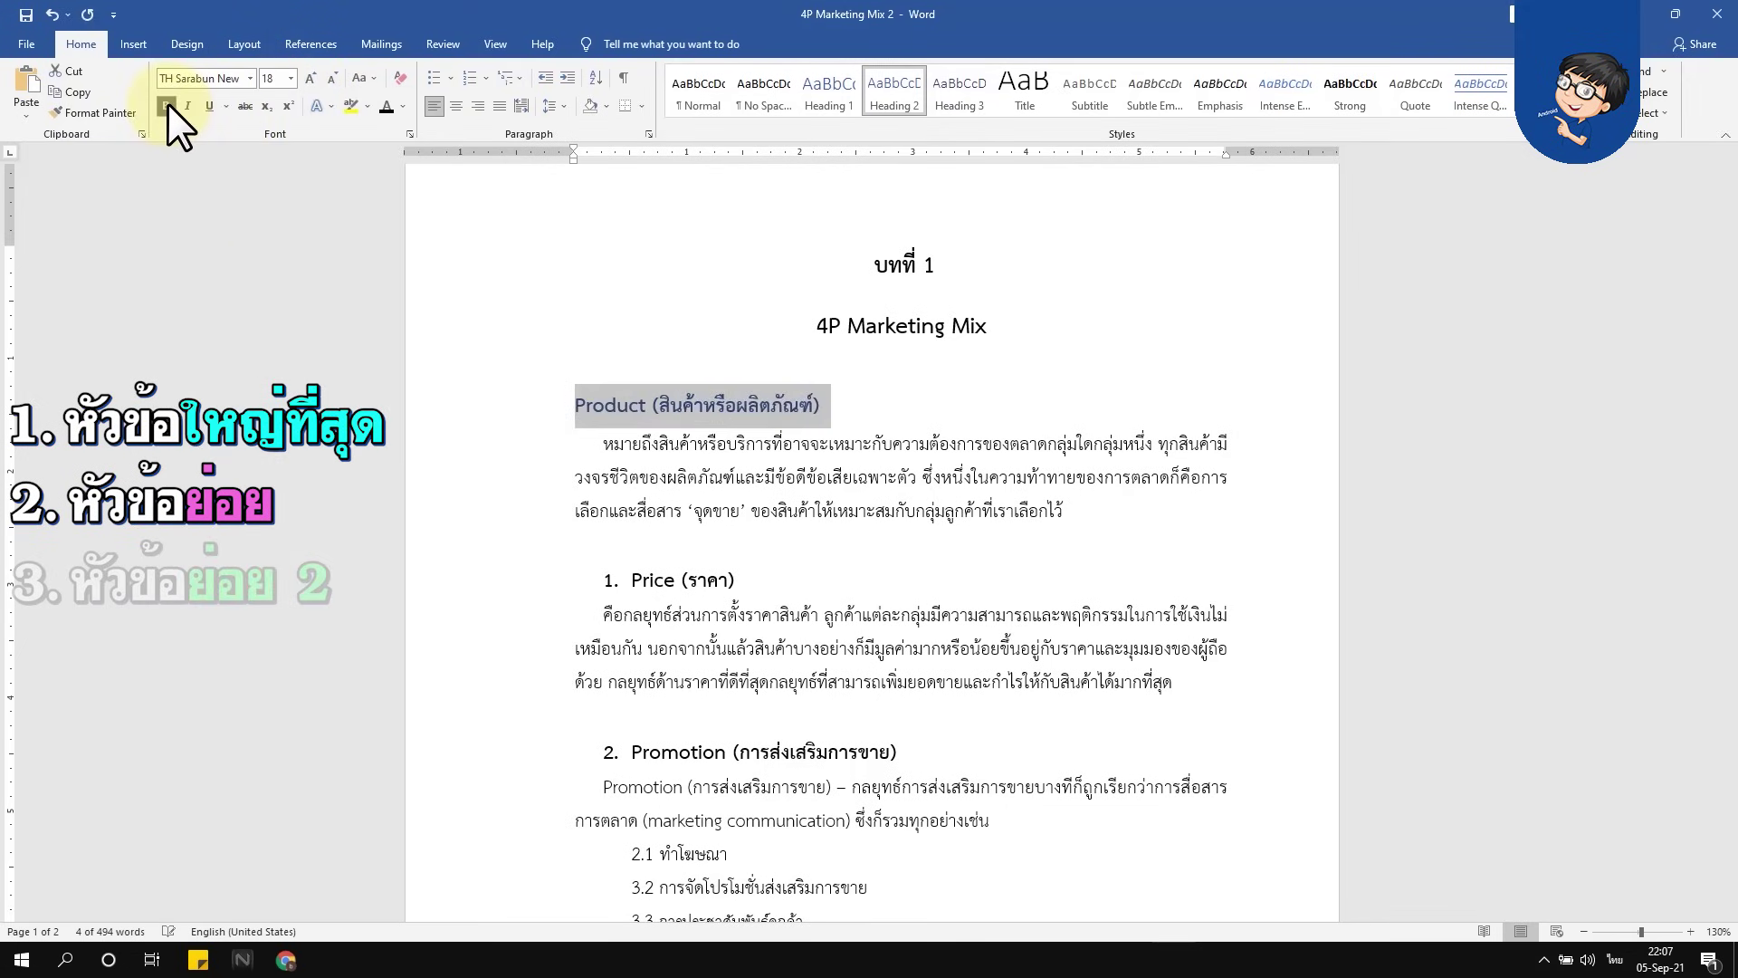
click(391, 107)
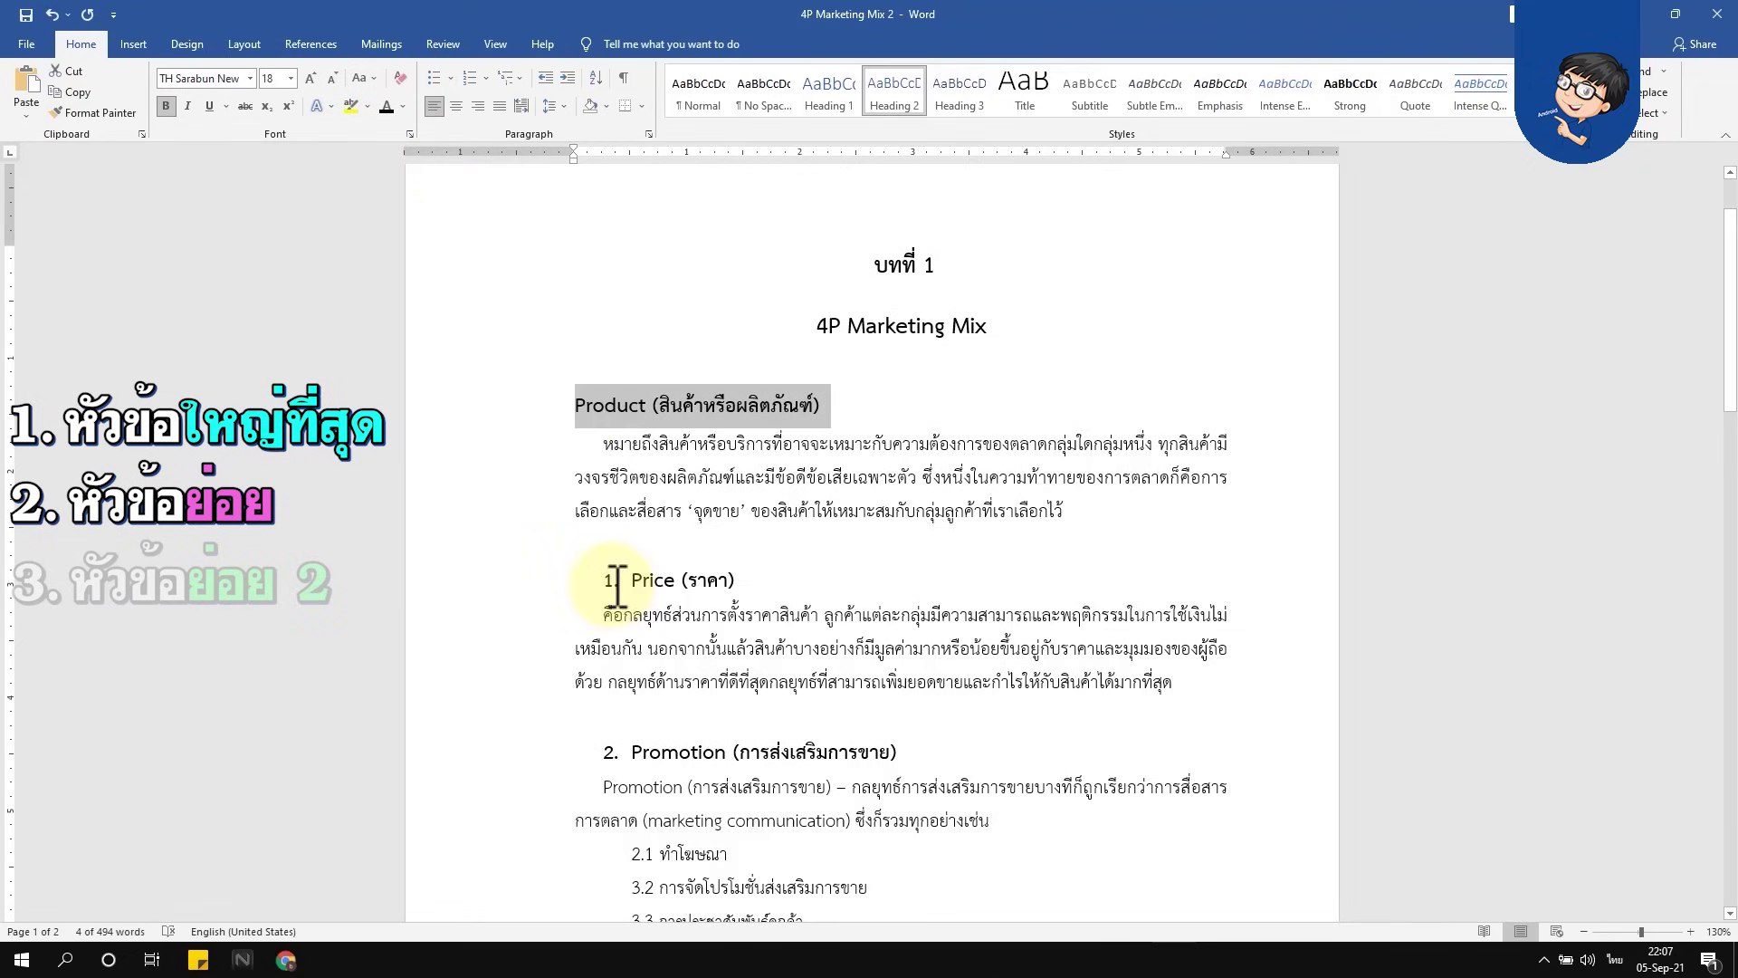
Number the Product heading '1.' and reapply Heading 2 to it
click(574, 409)
text(1)
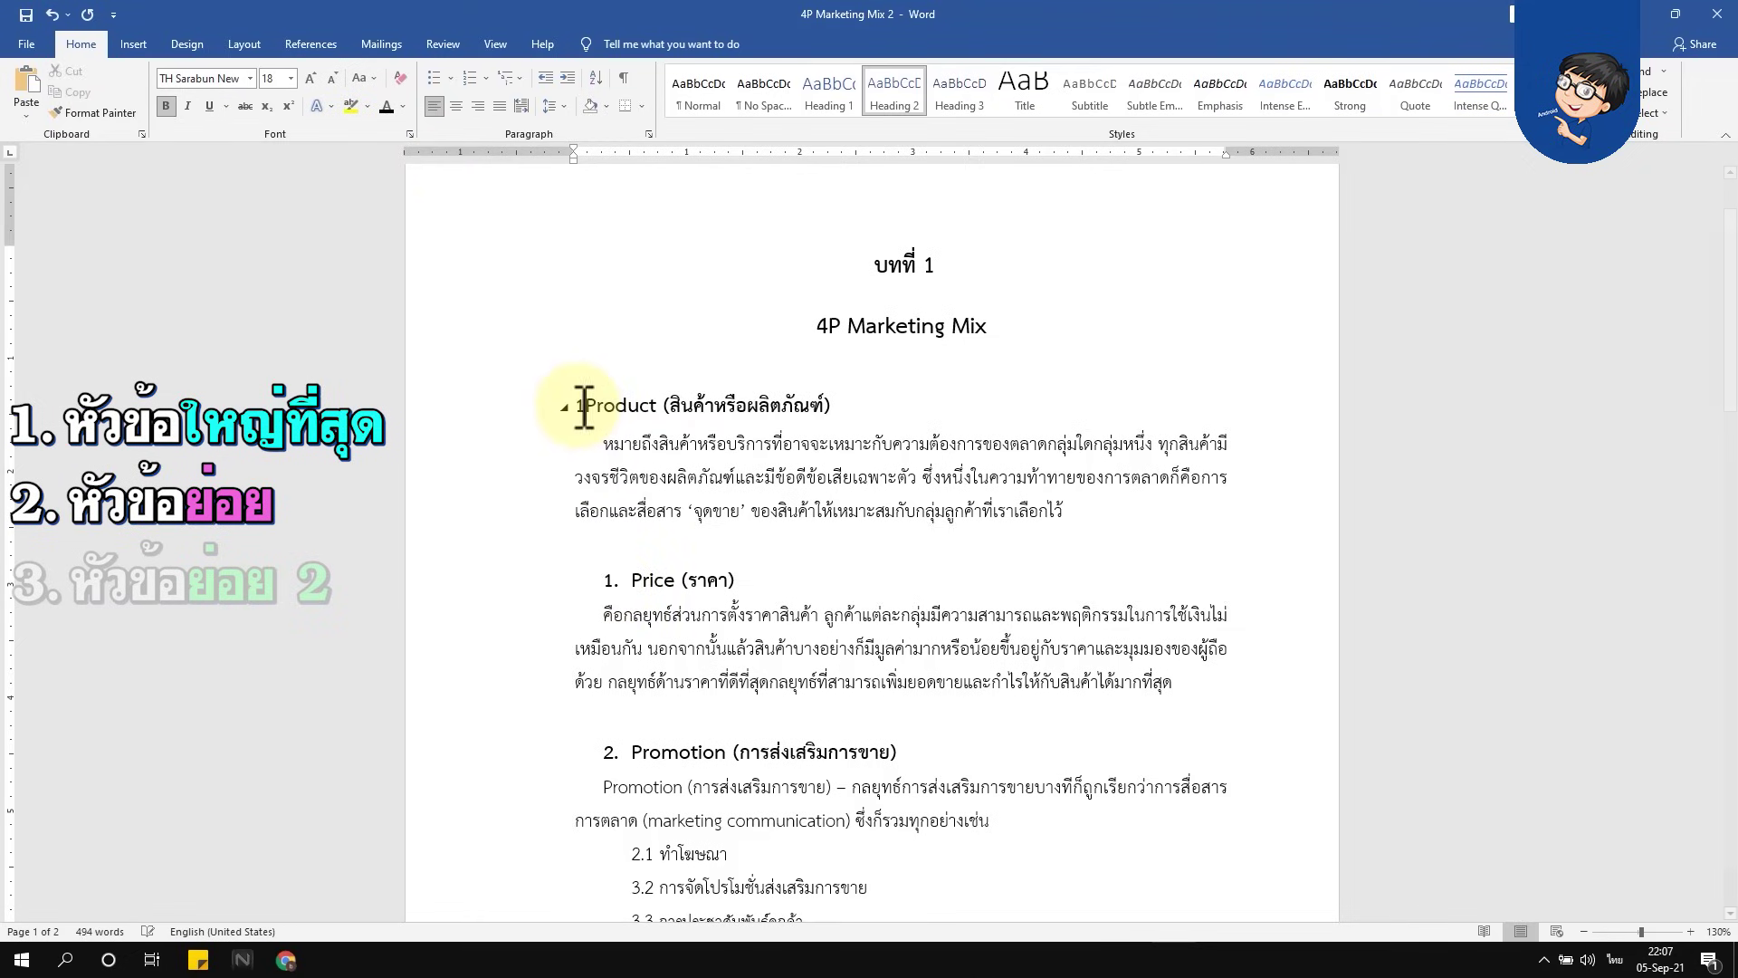
text(.)
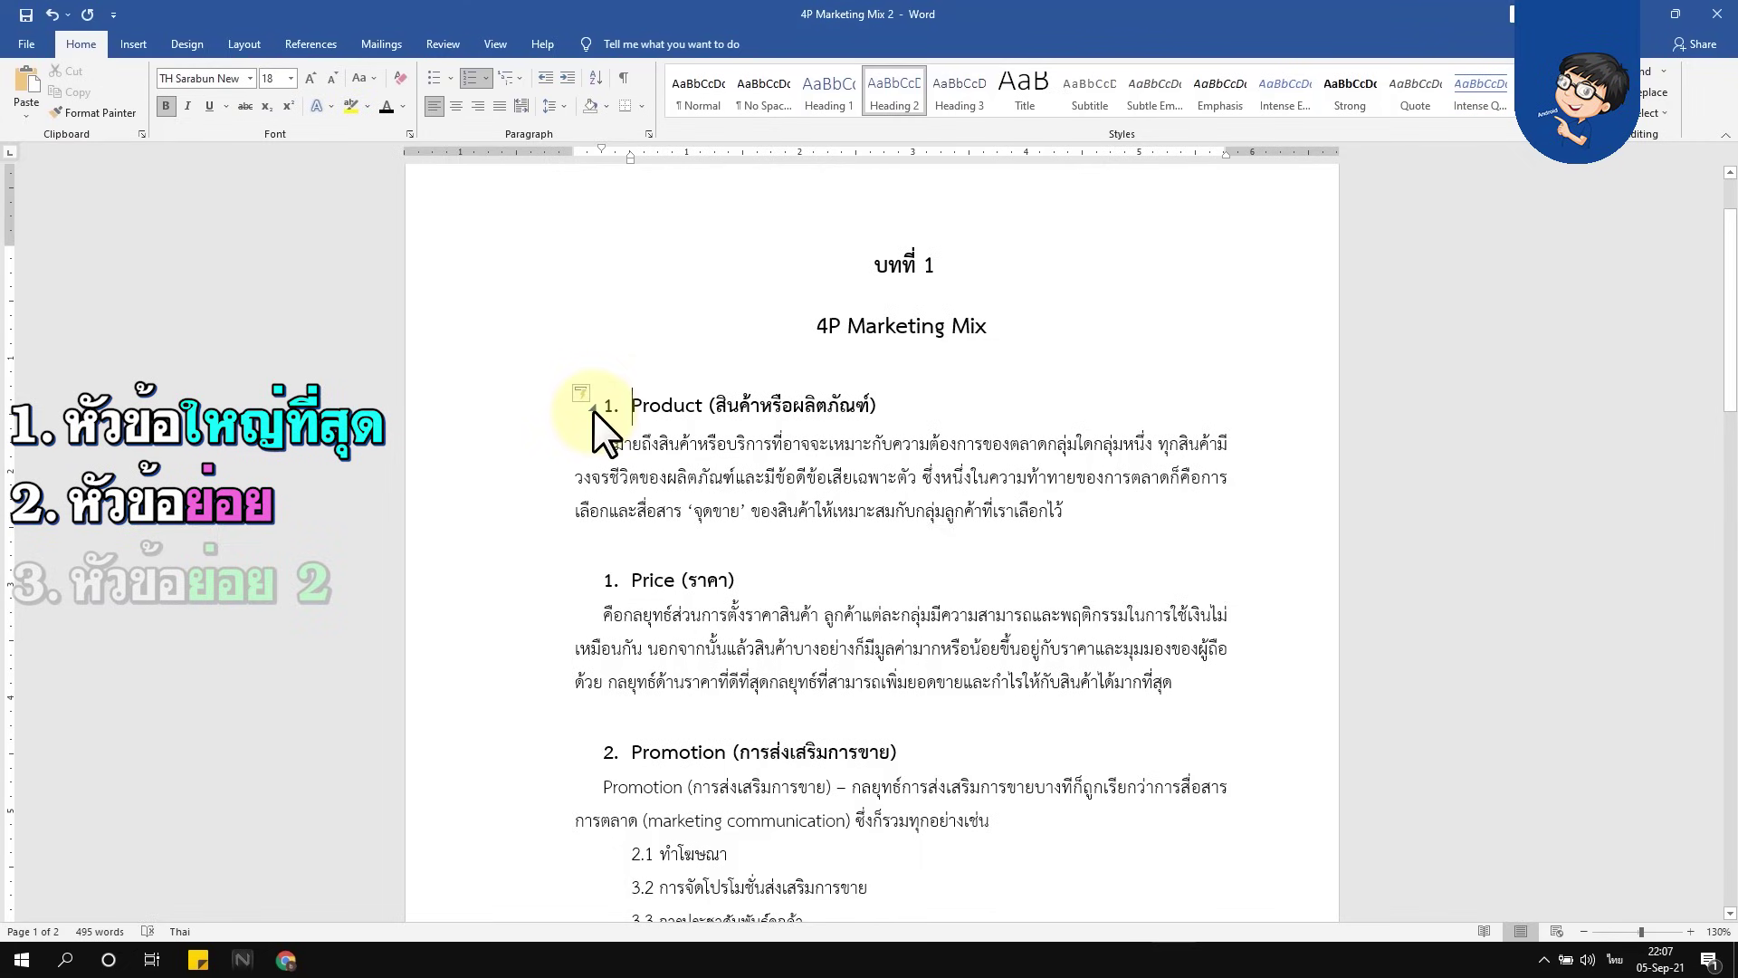
drag(631, 404, 880, 405)
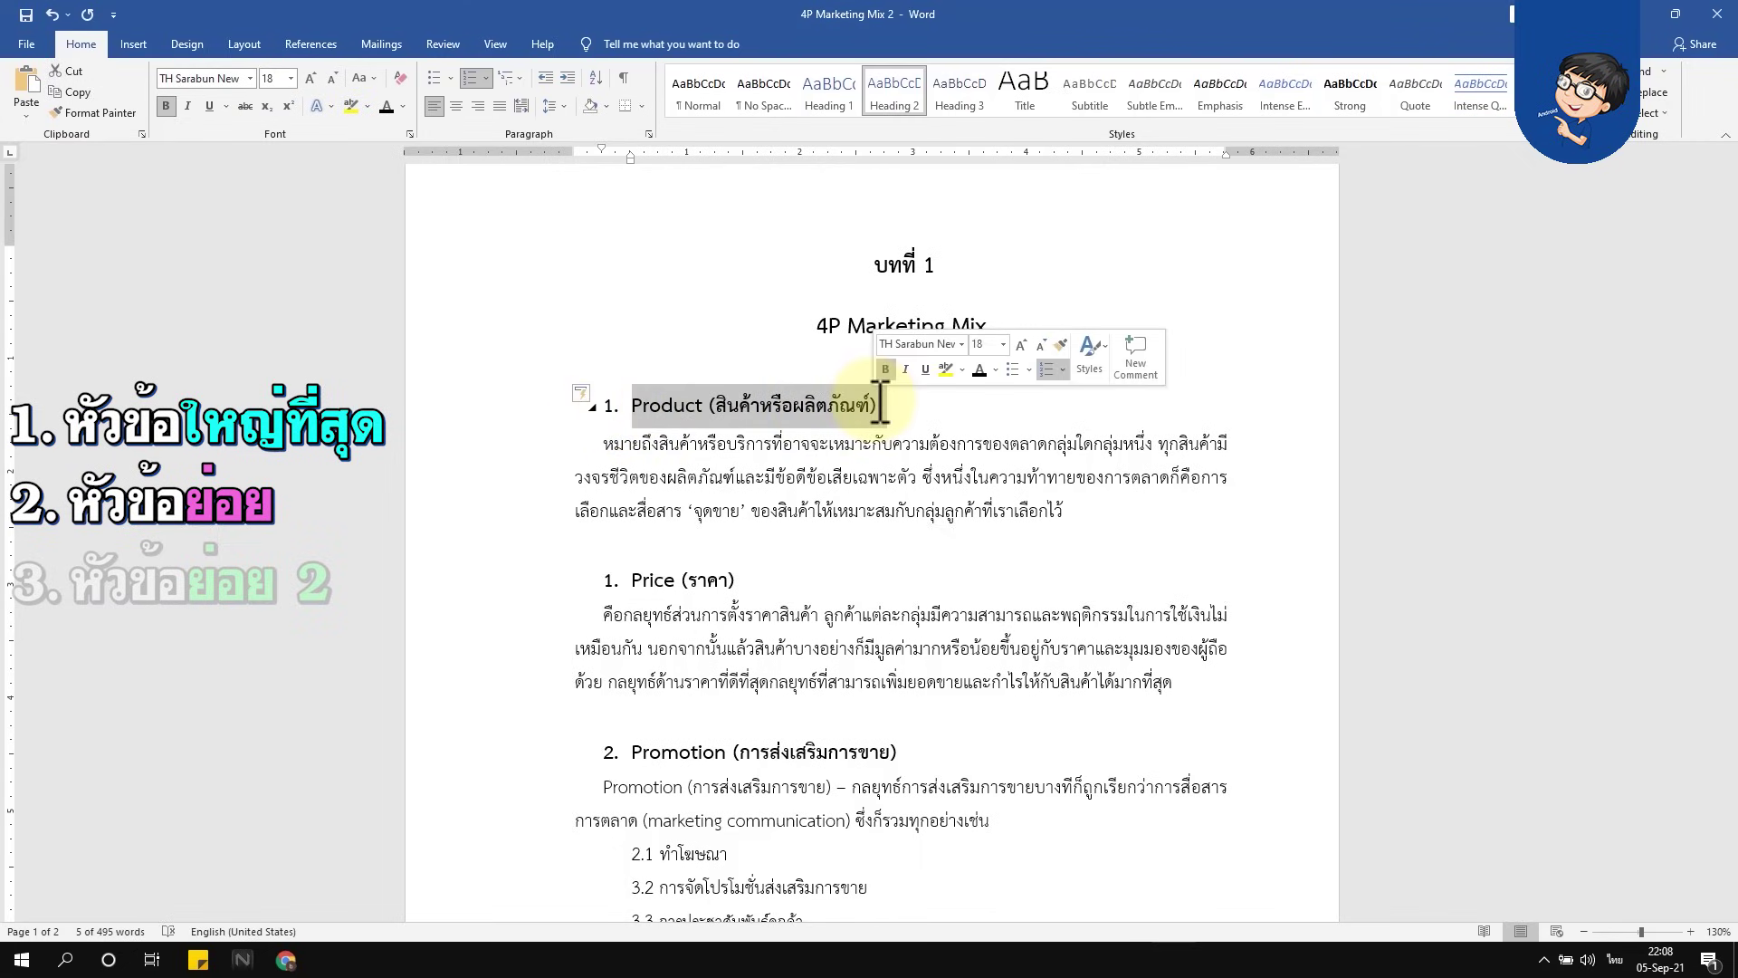
click(904, 97)
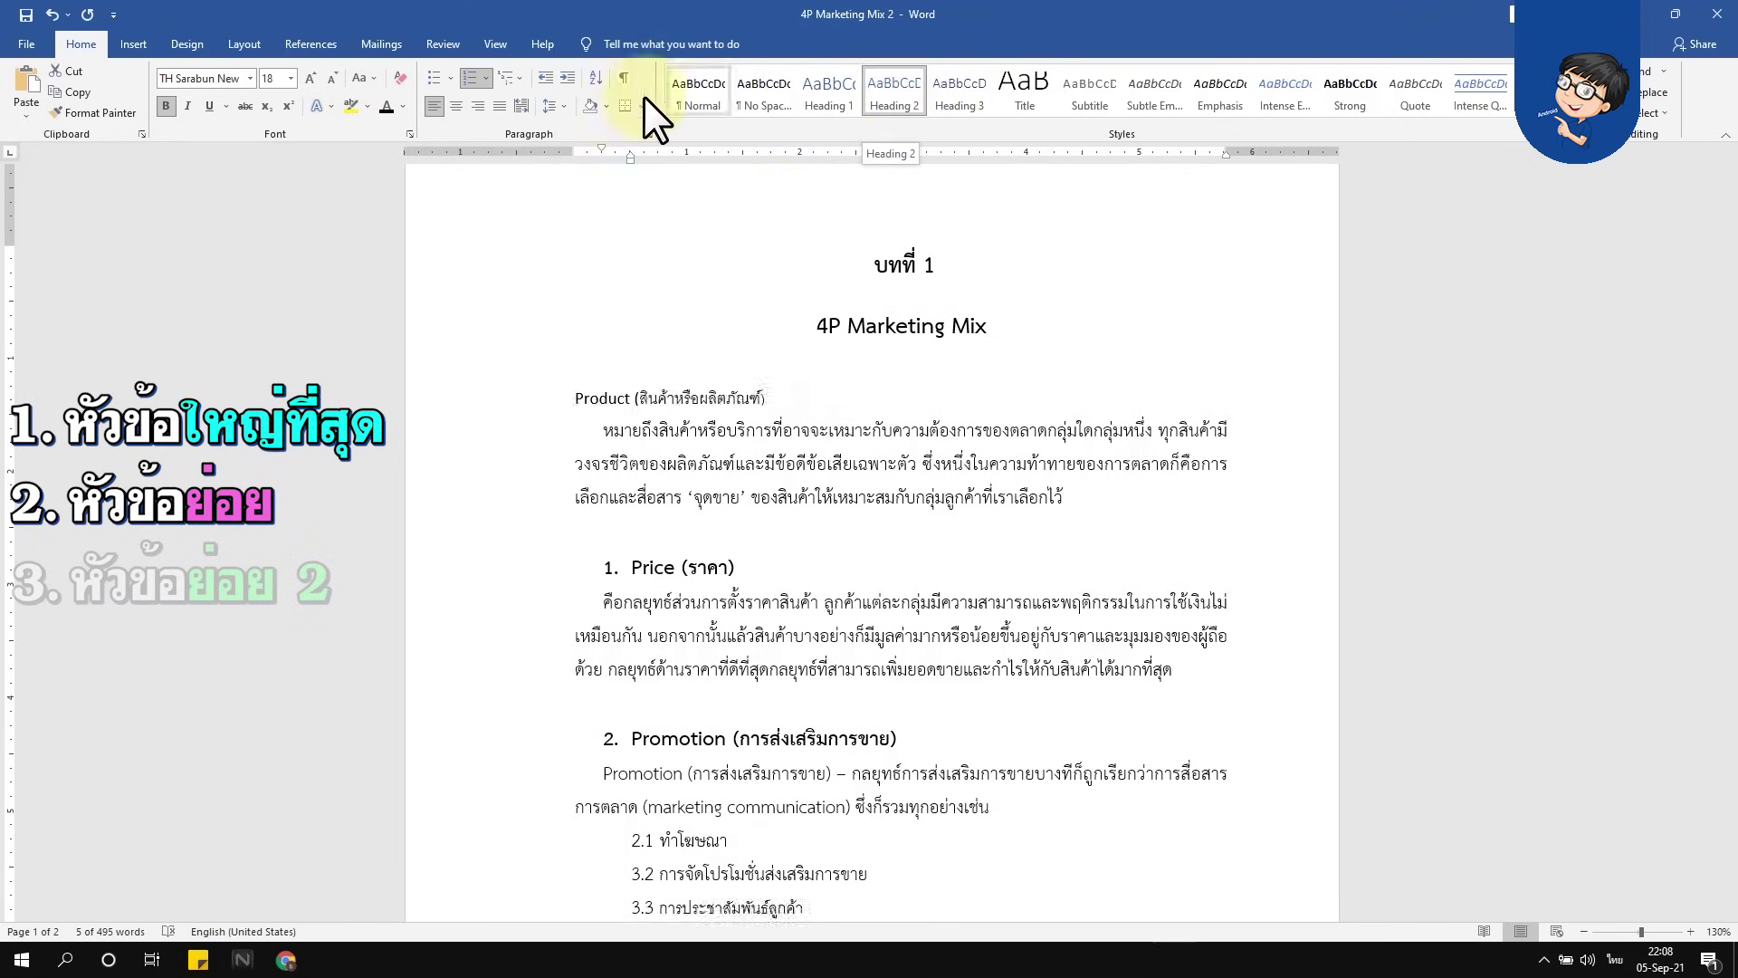
Copy the Product heading's formatting onto the Price heading and apply Heading 2 to it
click(97, 115)
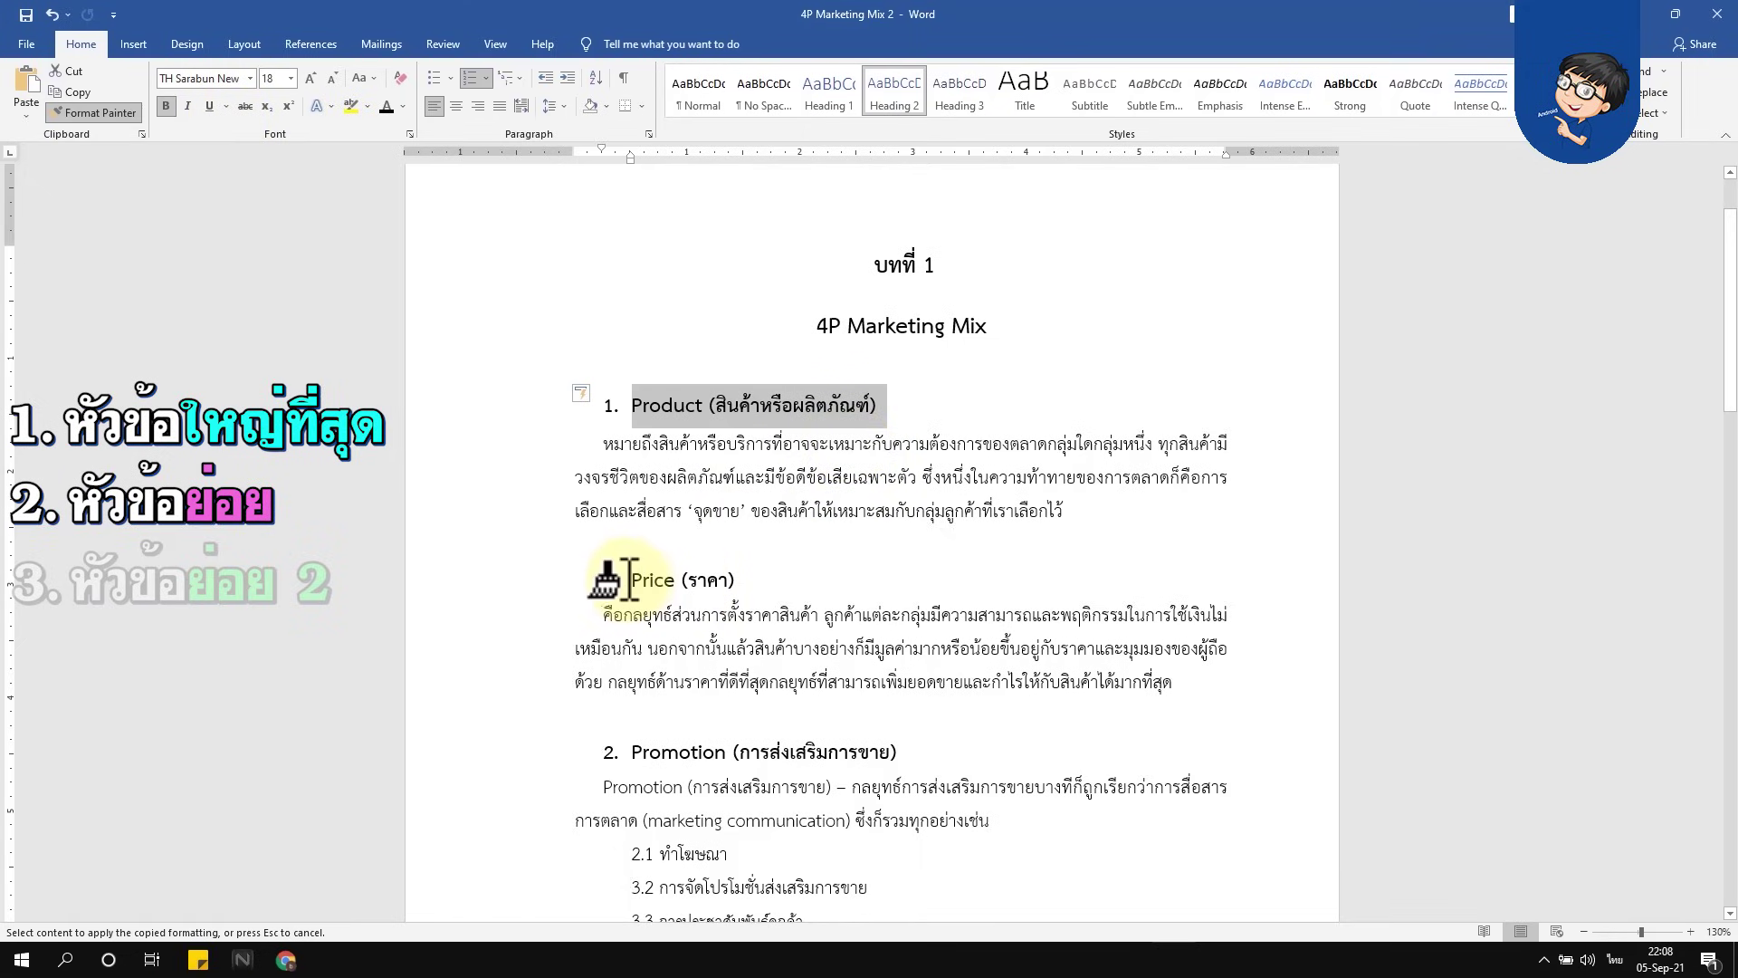
drag(645, 580, 739, 584)
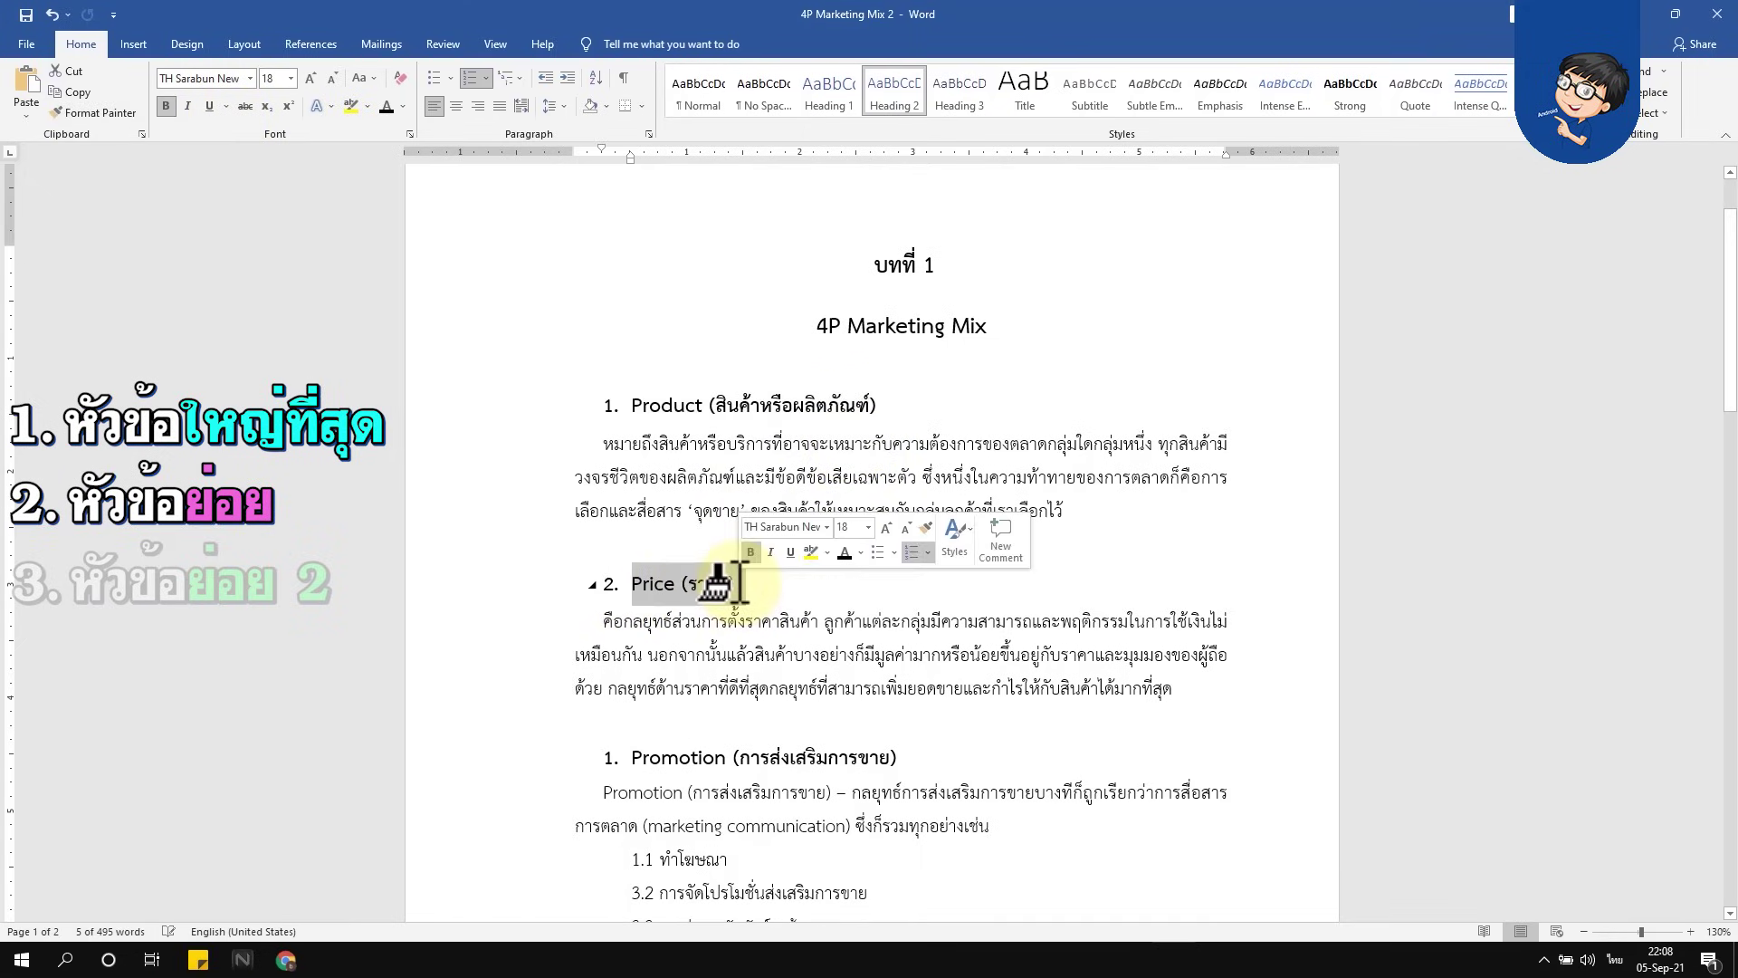
click(735, 582)
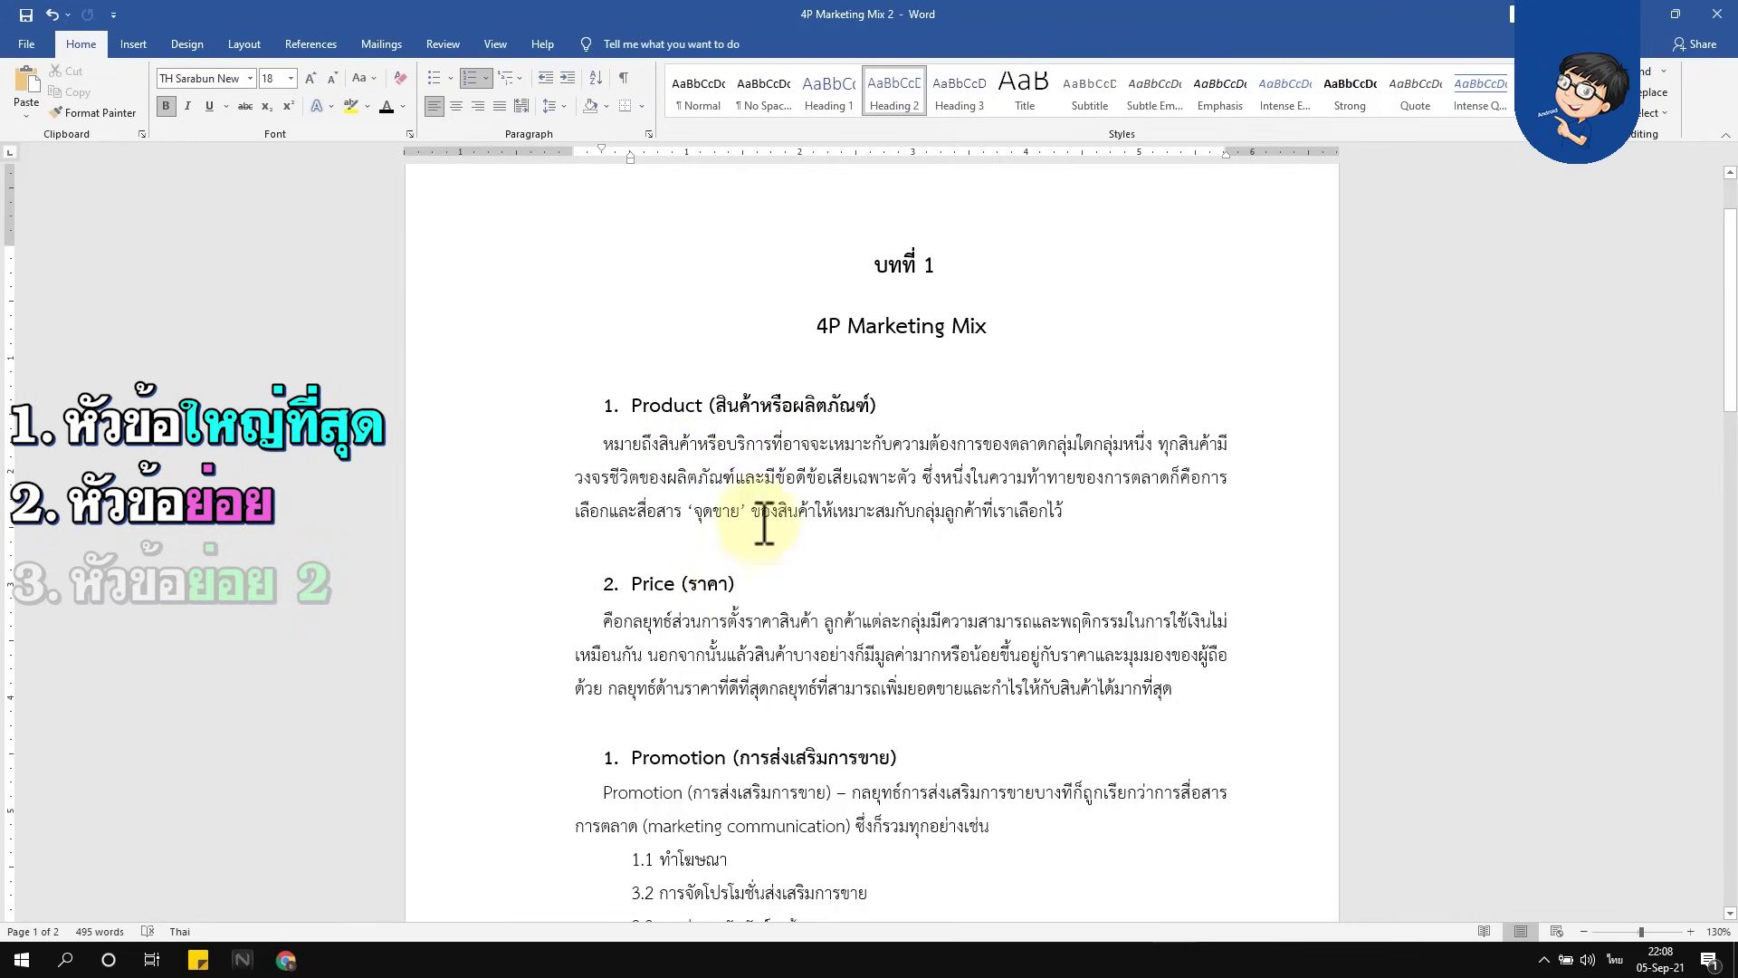
drag(740, 584, 632, 584)
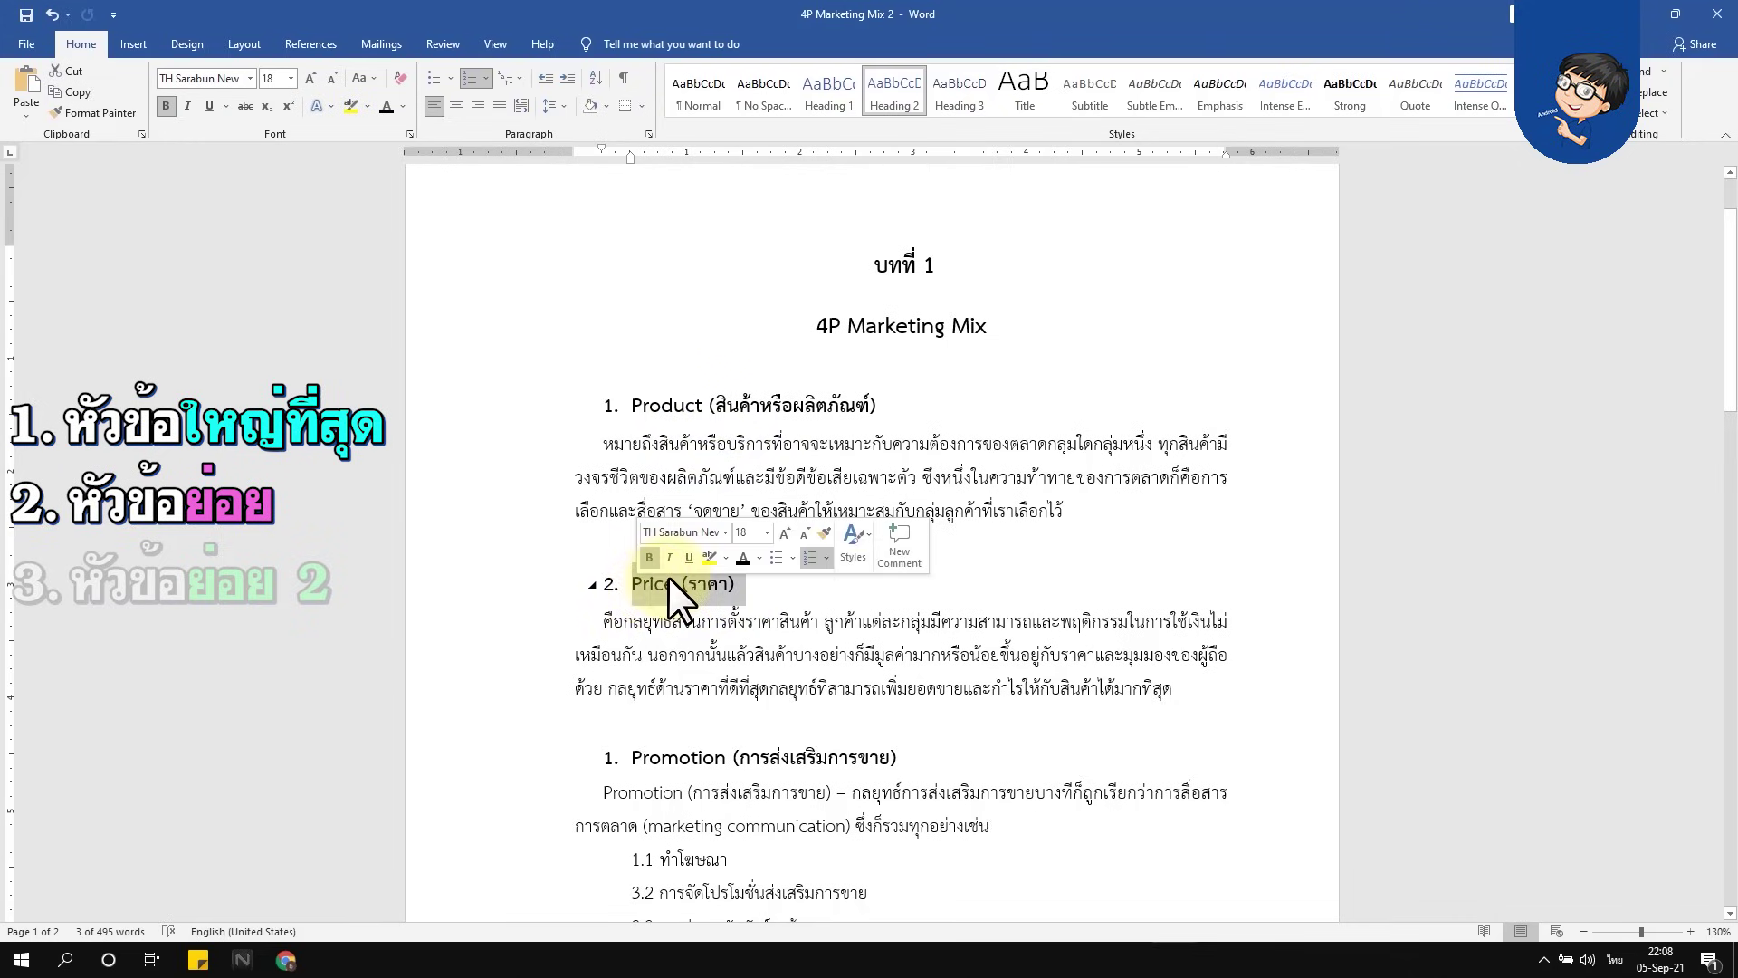
click(894, 91)
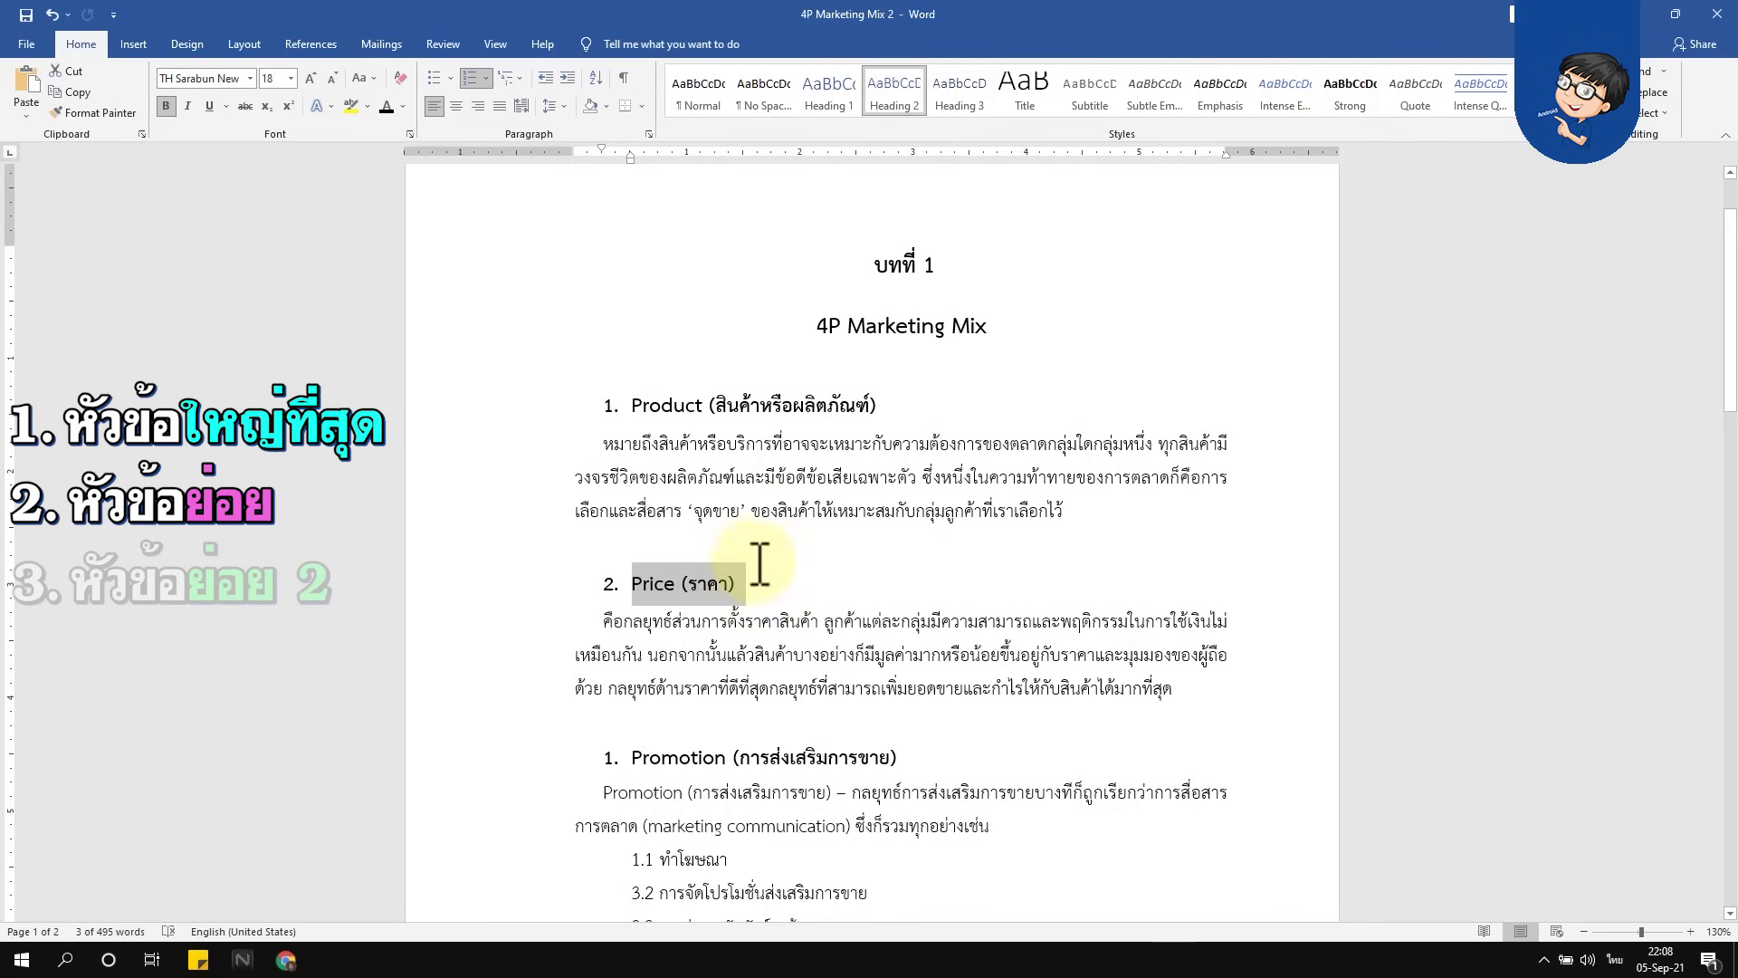
Copy the Price heading's formatting onto the Promotion heading
scroll(769, 577, down, 3)
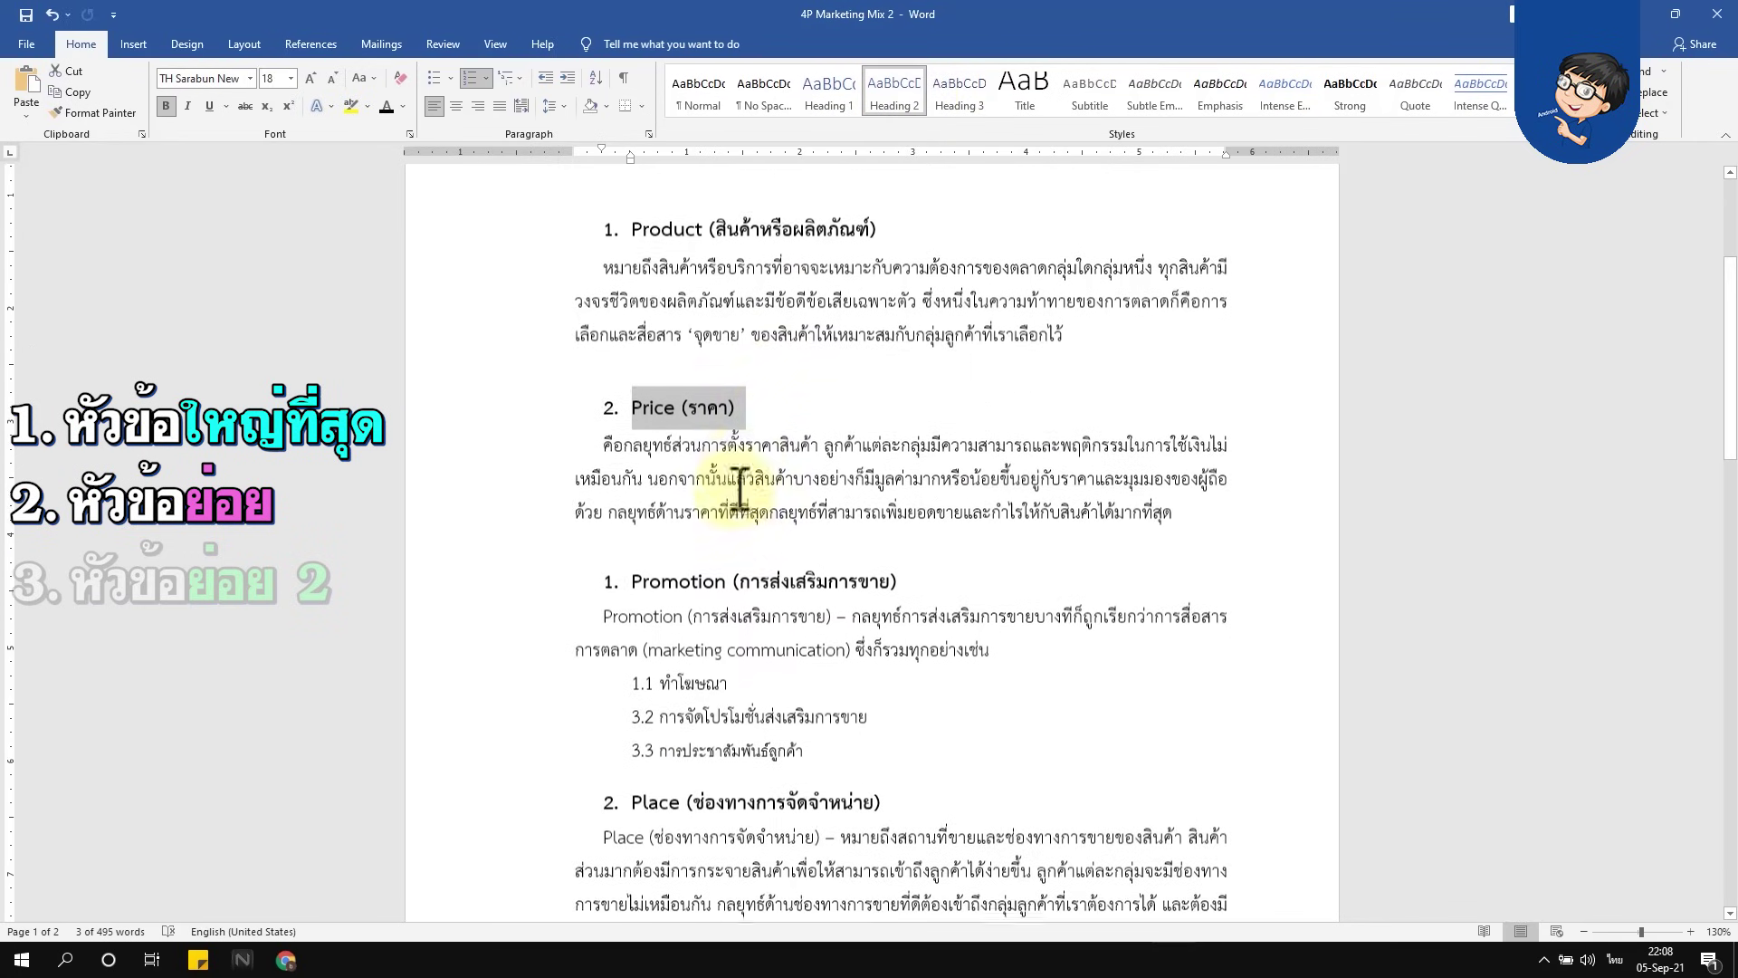
click(100, 113)
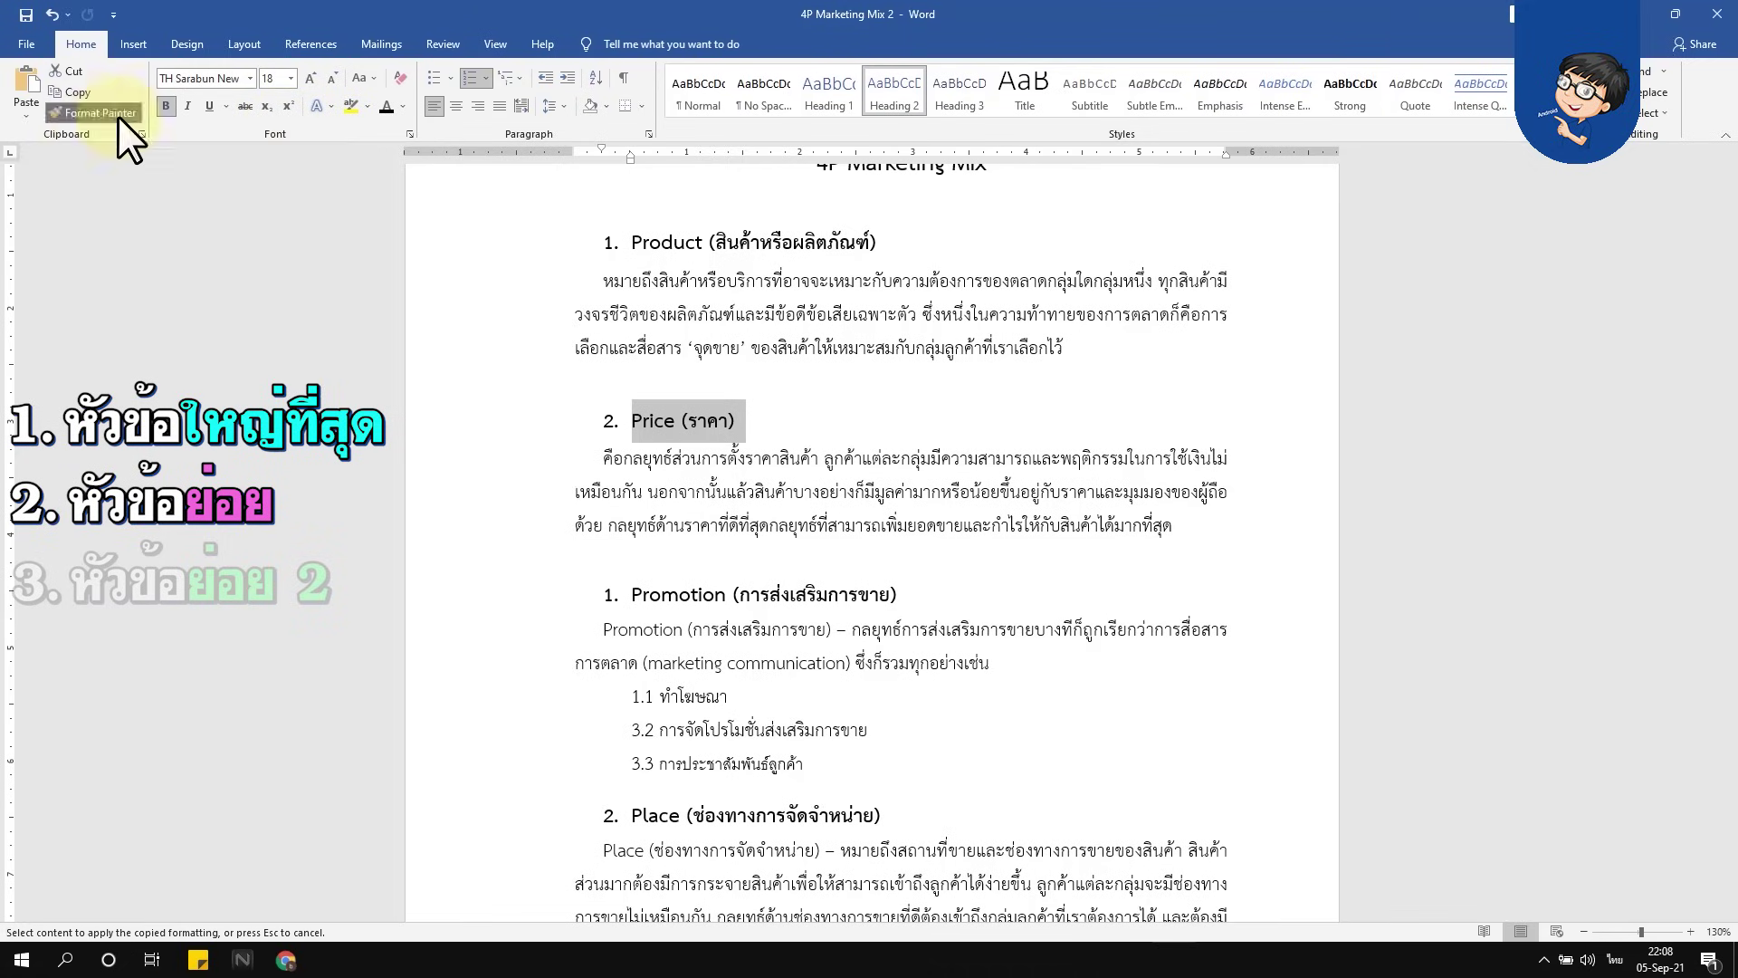
drag(912, 593, 624, 597)
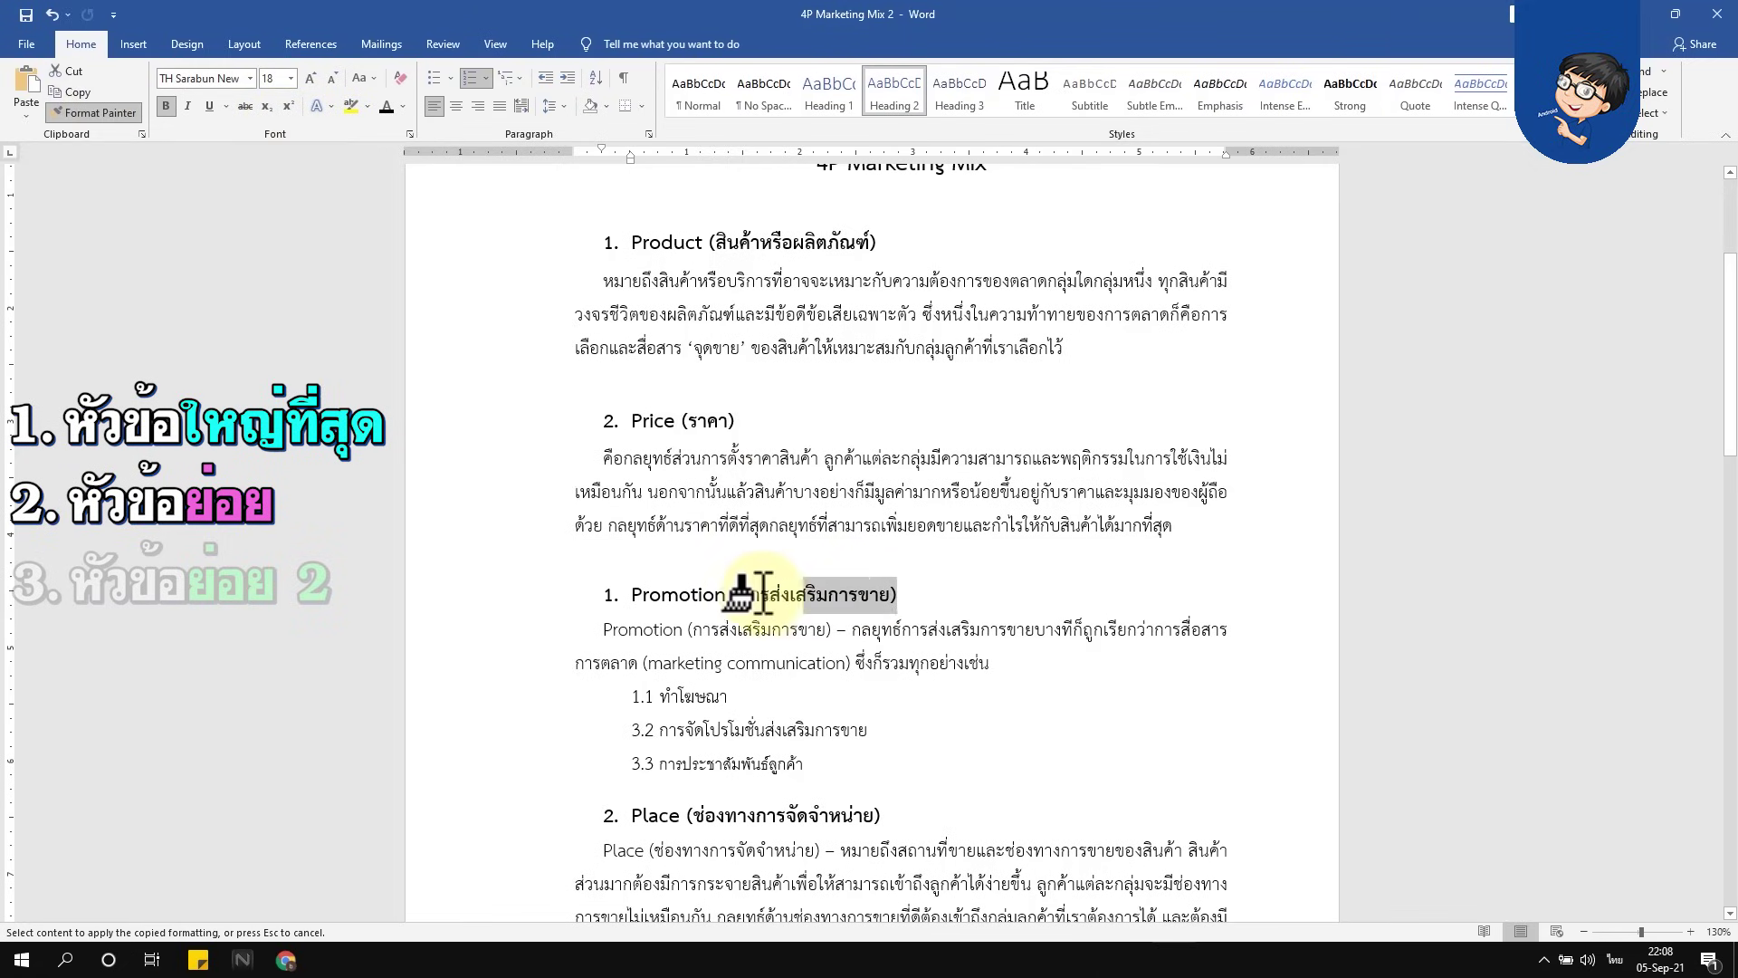
click(637, 598)
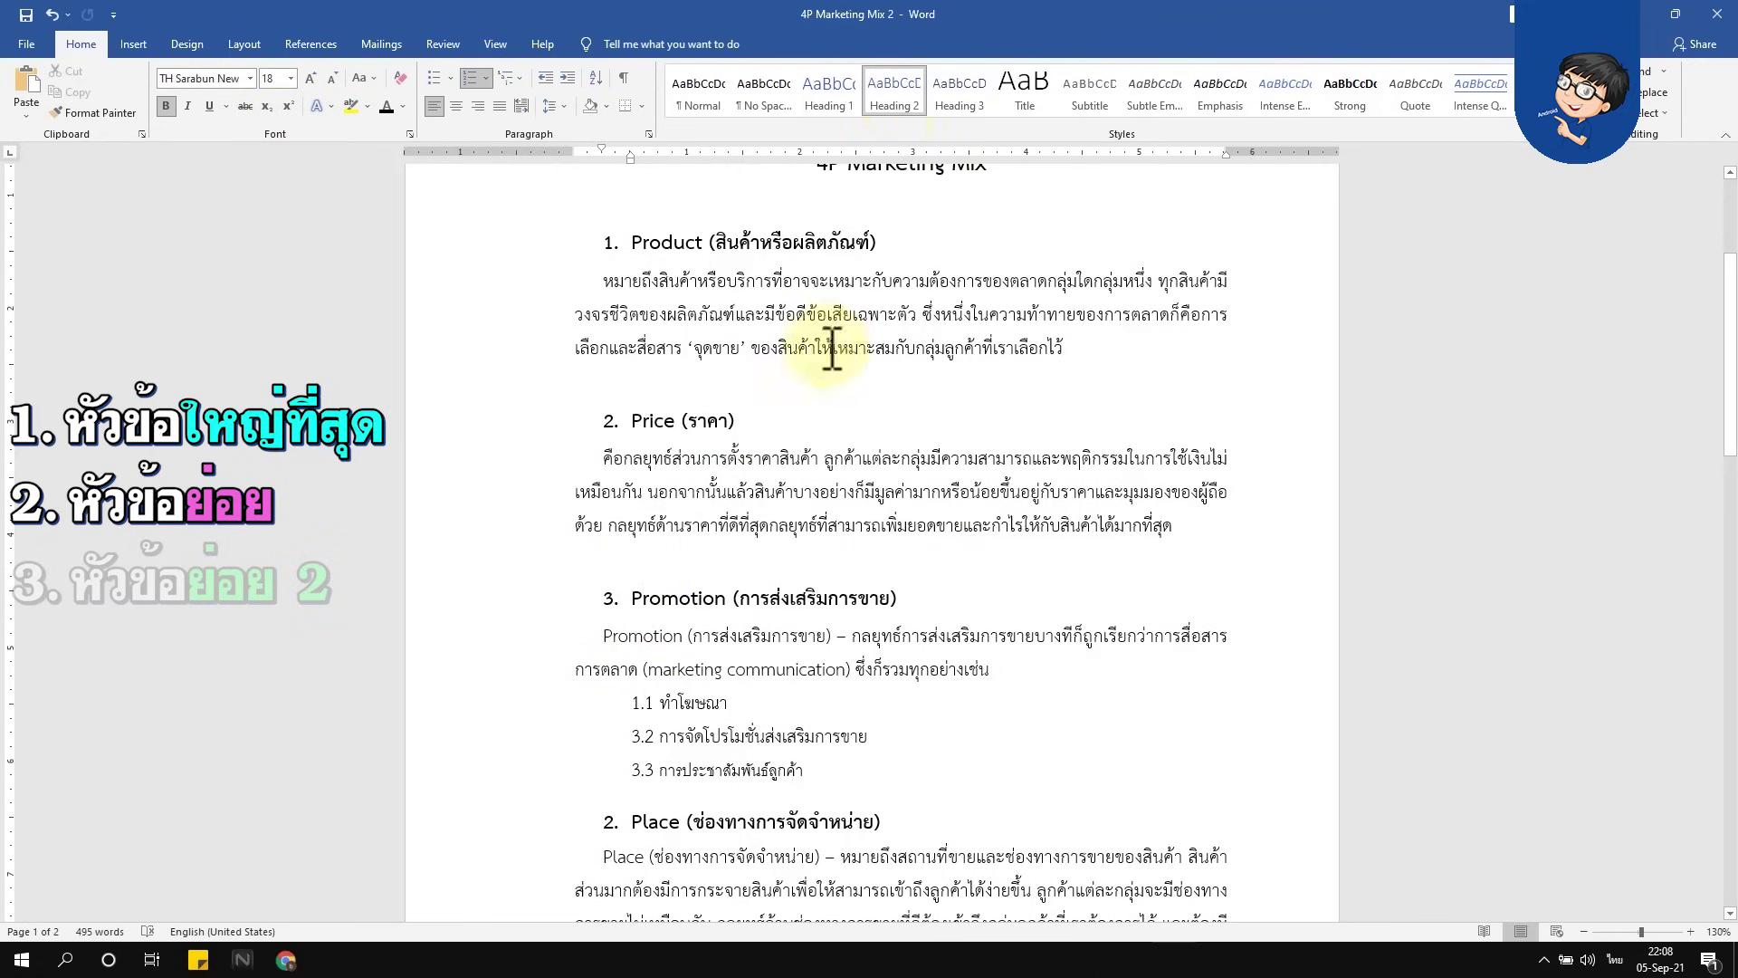
scroll(792, 347, down, 3)
Copy the Promotion heading's formatting onto the Place heading
drag(907, 381, 631, 381)
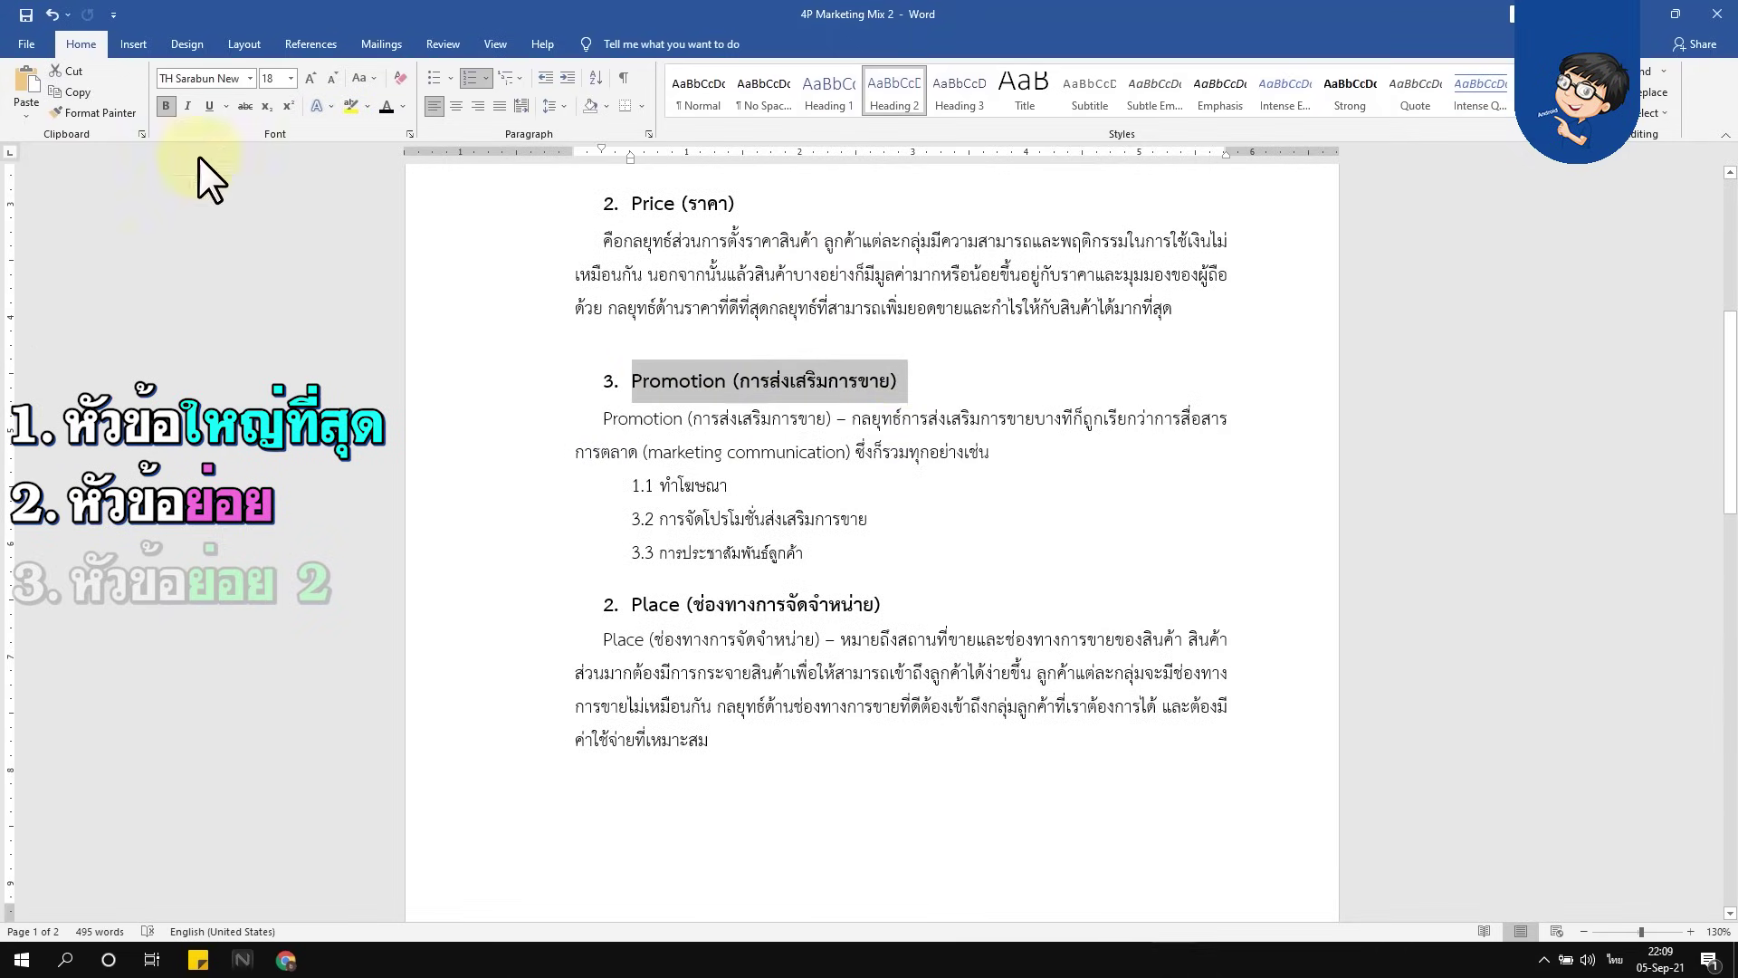
click(110, 116)
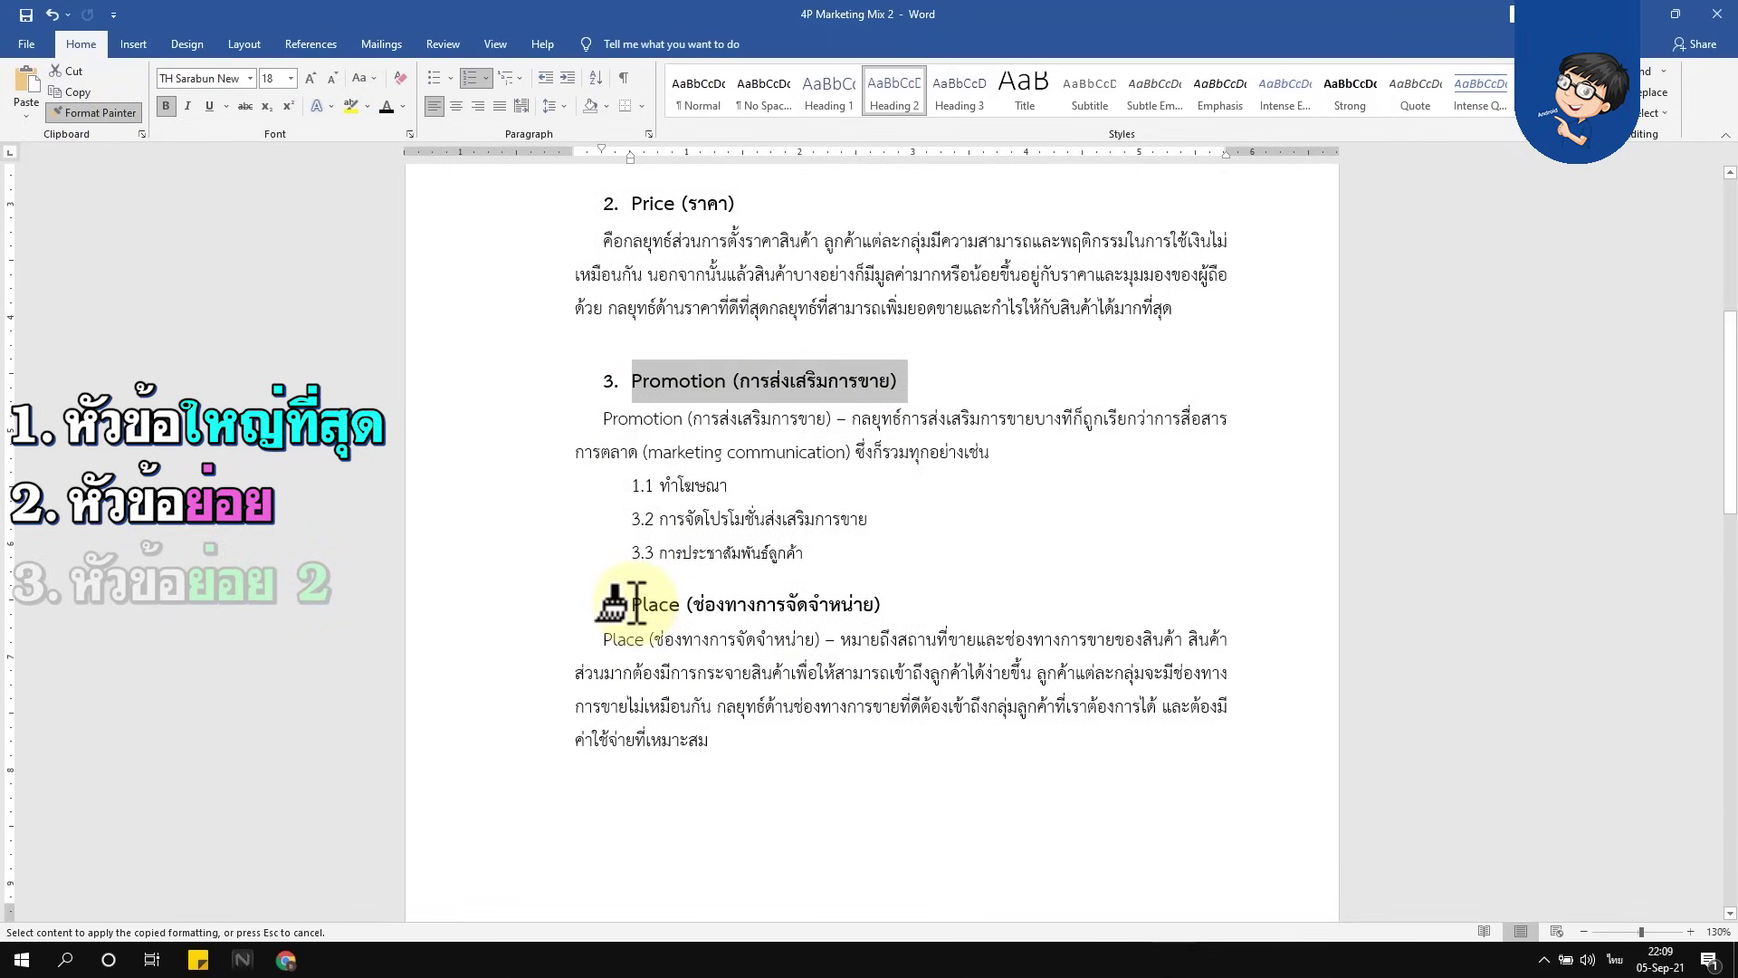
drag(631, 604, 905, 604)
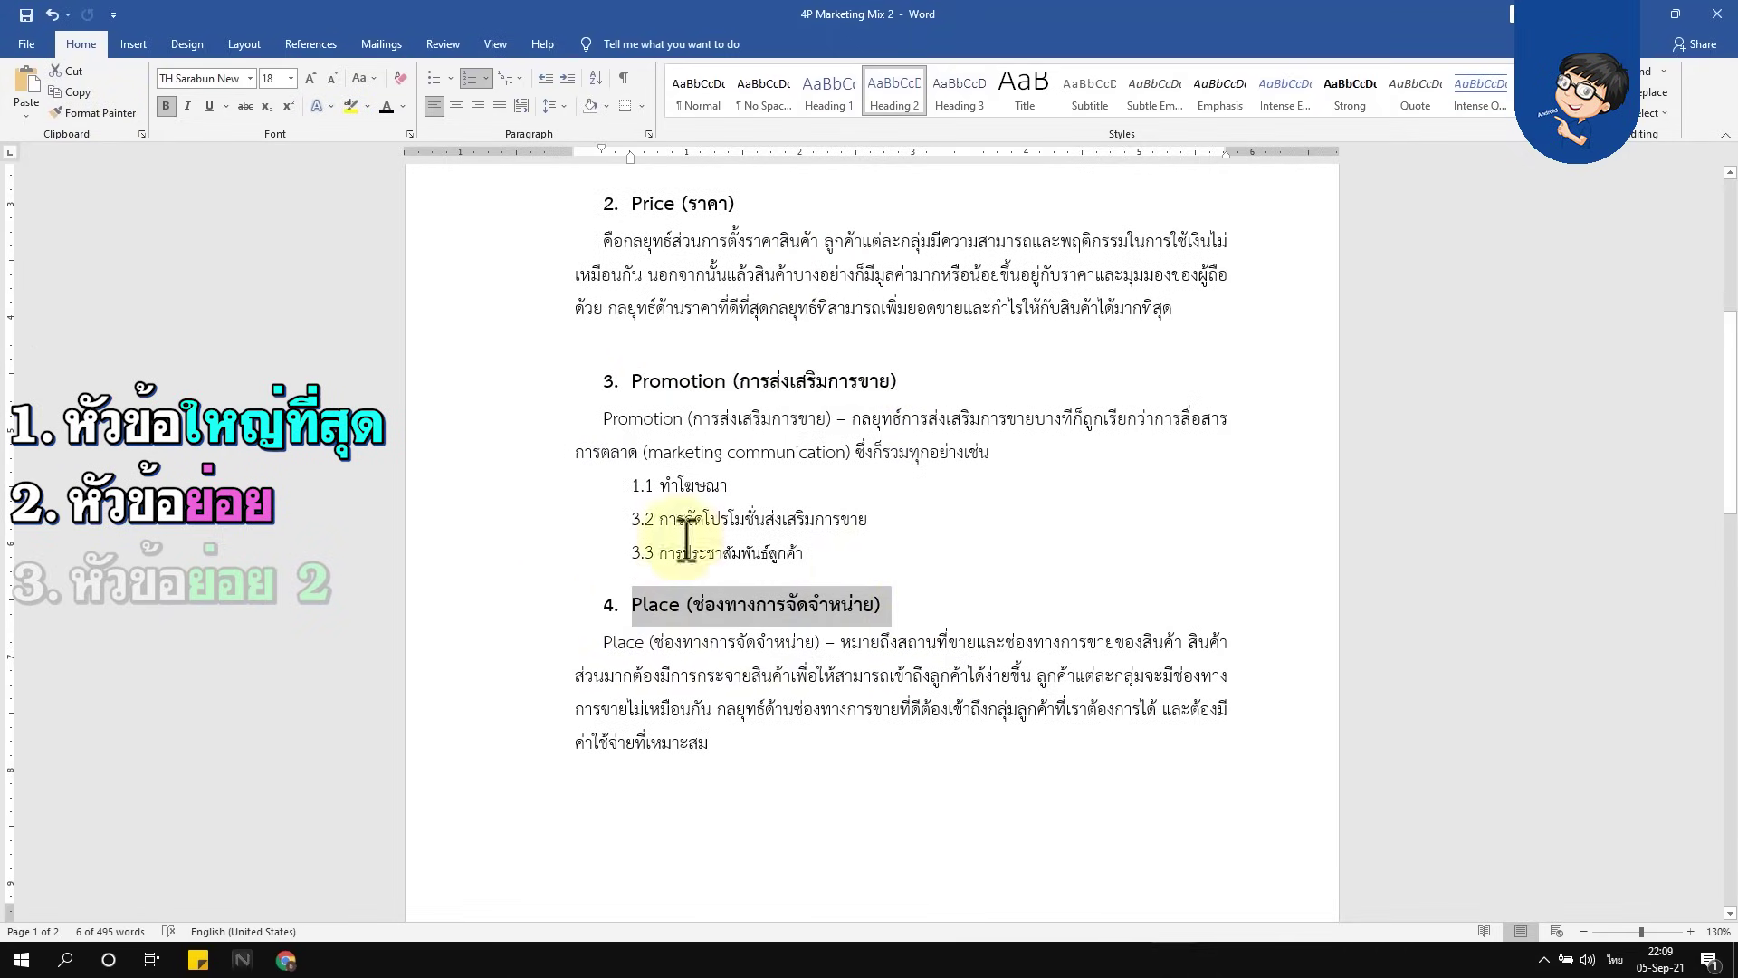
scroll(679, 553, down, 3)
scroll(675, 543, down, 2)
scroll(676, 540, down, 8)
scroll(737, 317, down, 2)
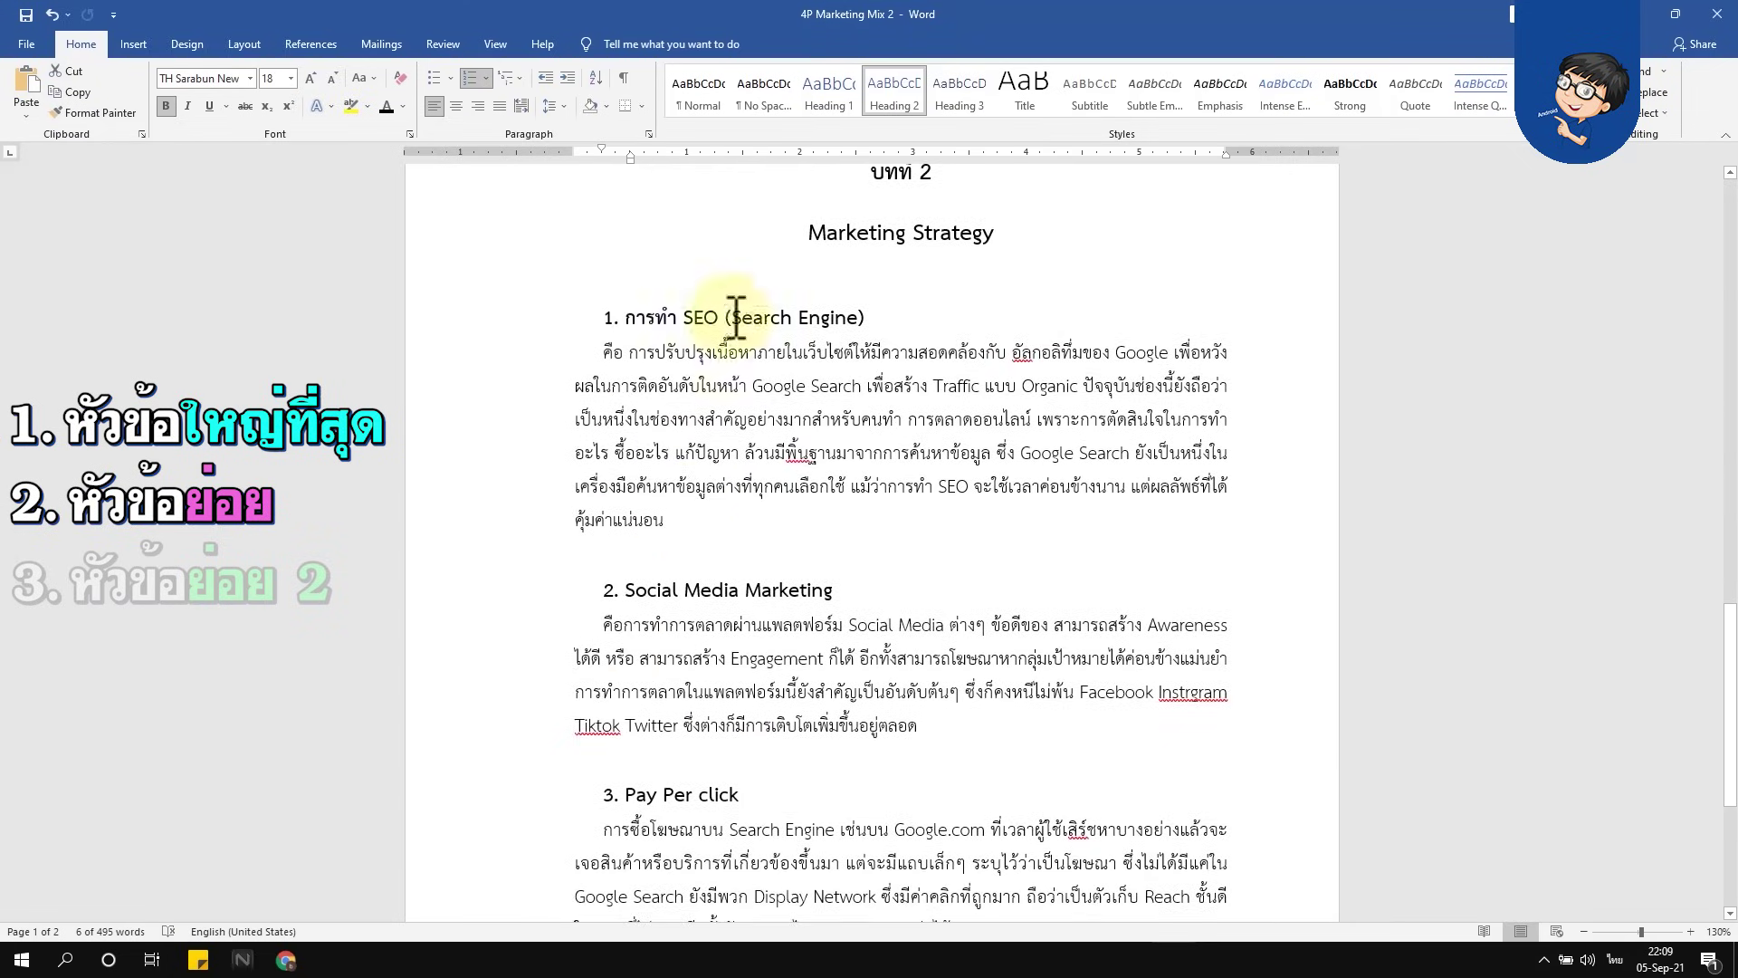
scroll(770, 398, up, 12)
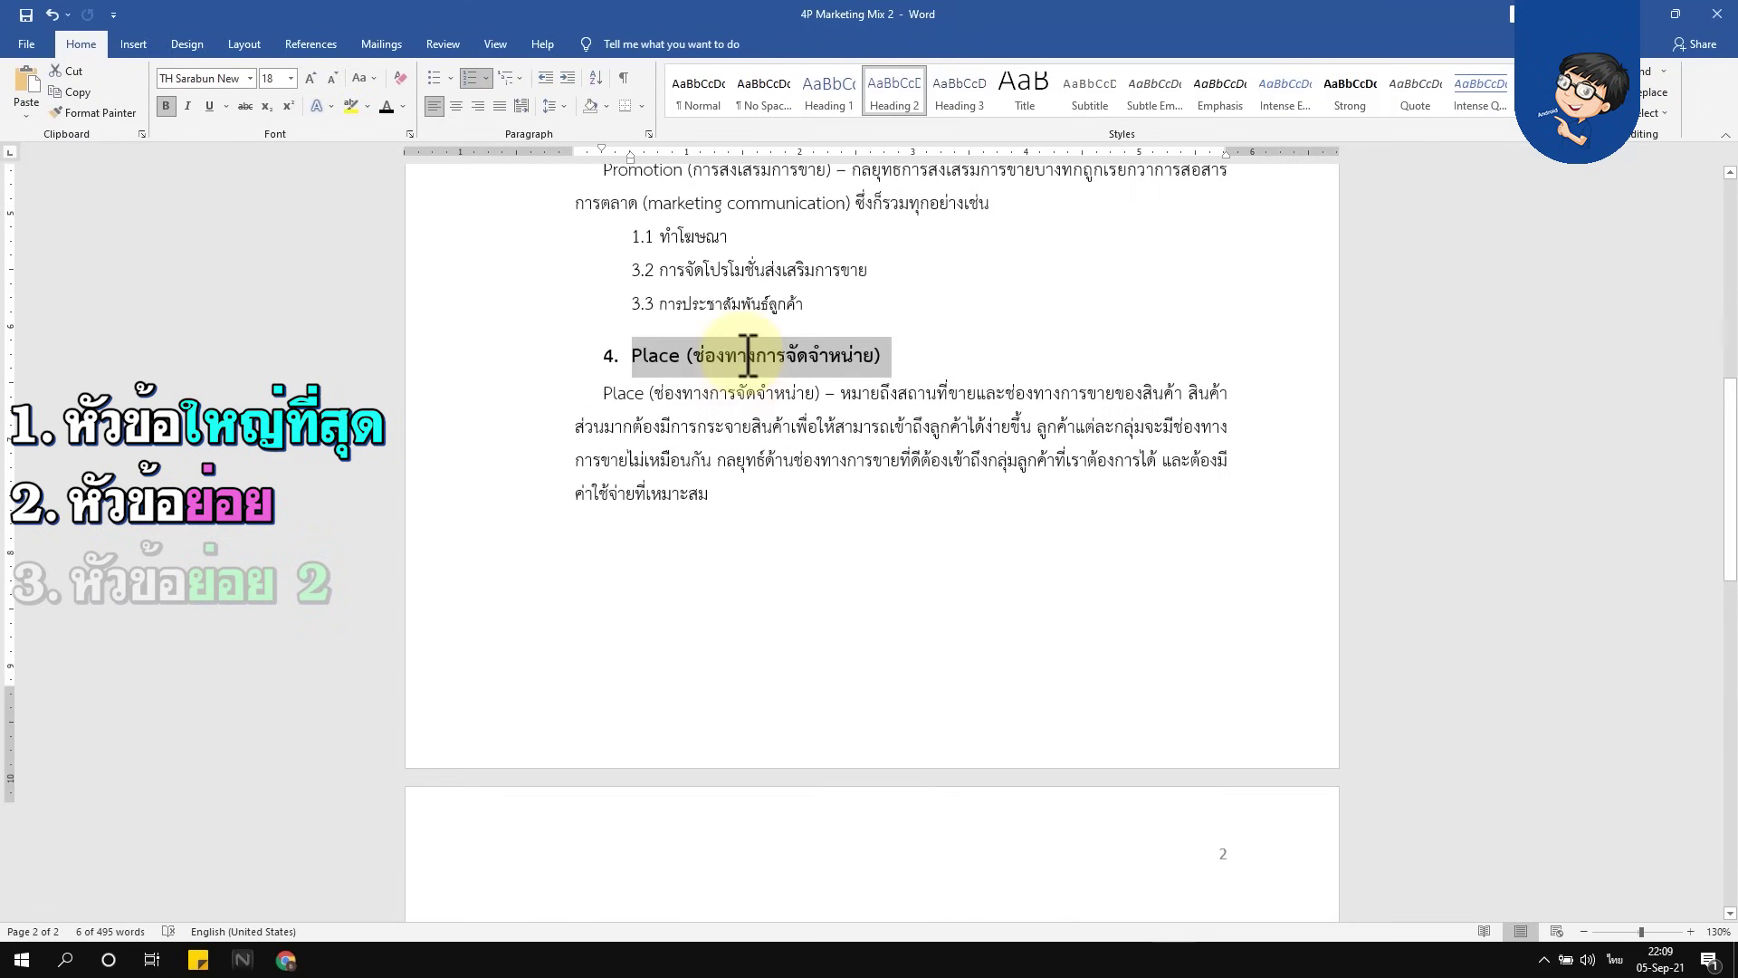
click(815, 367)
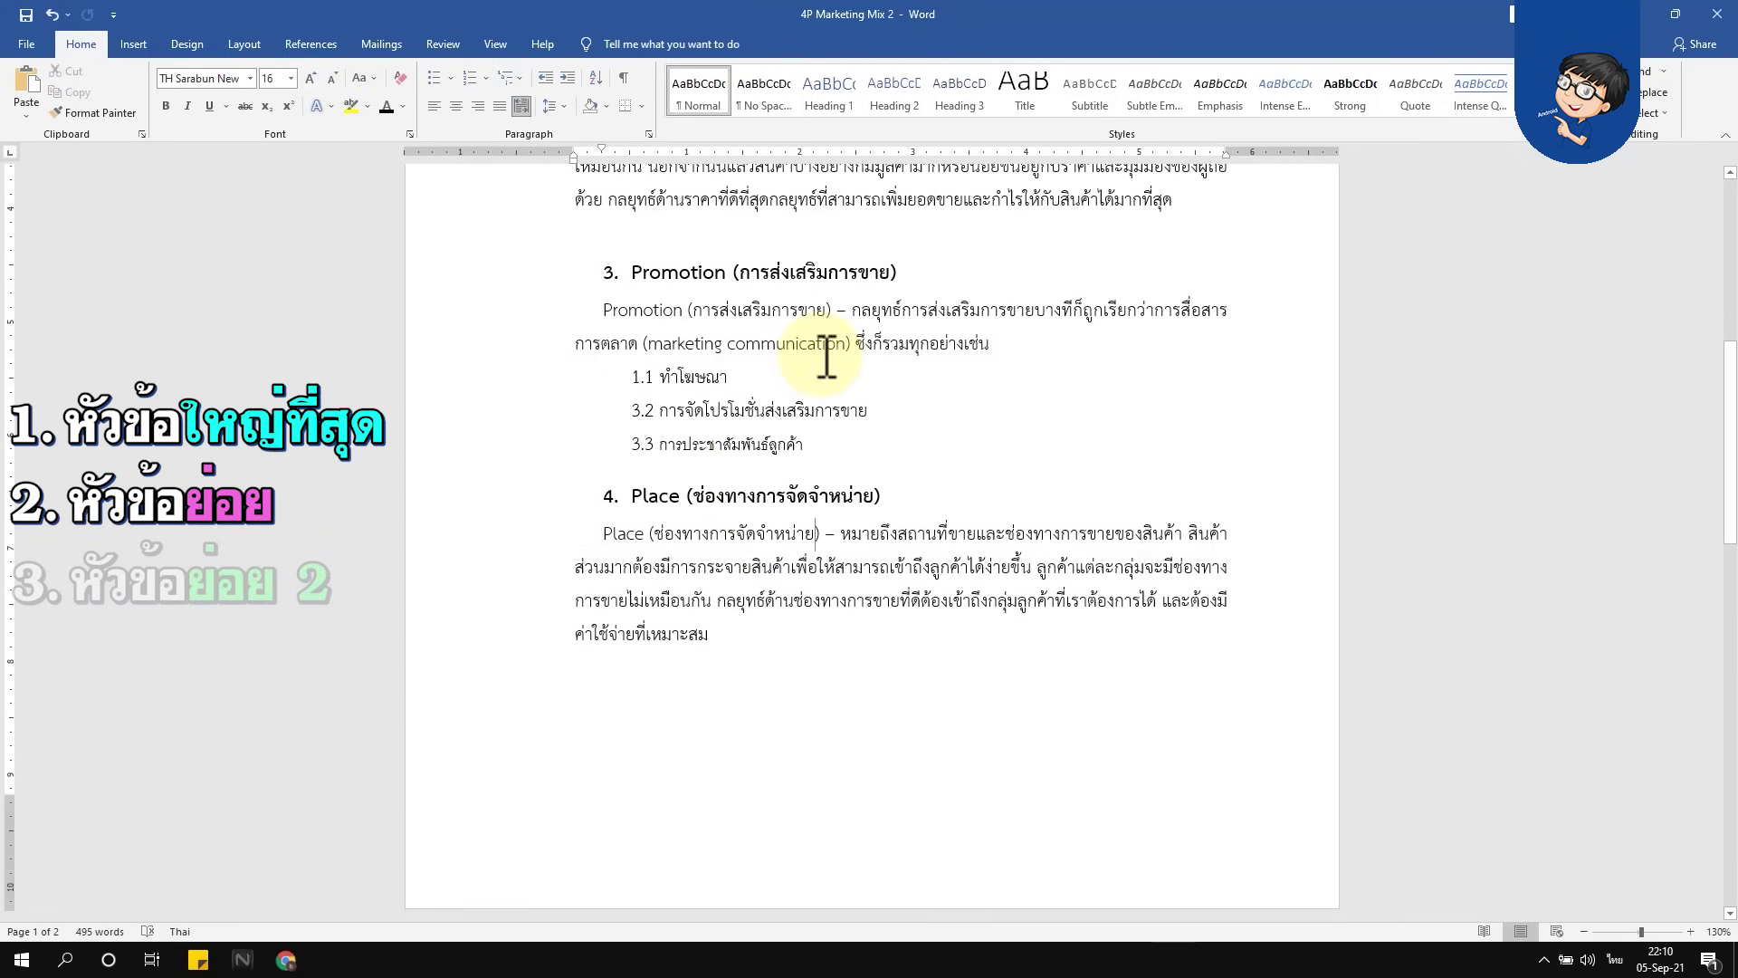
scroll(827, 358, up, 5)
scroll(828, 358, up, 2)
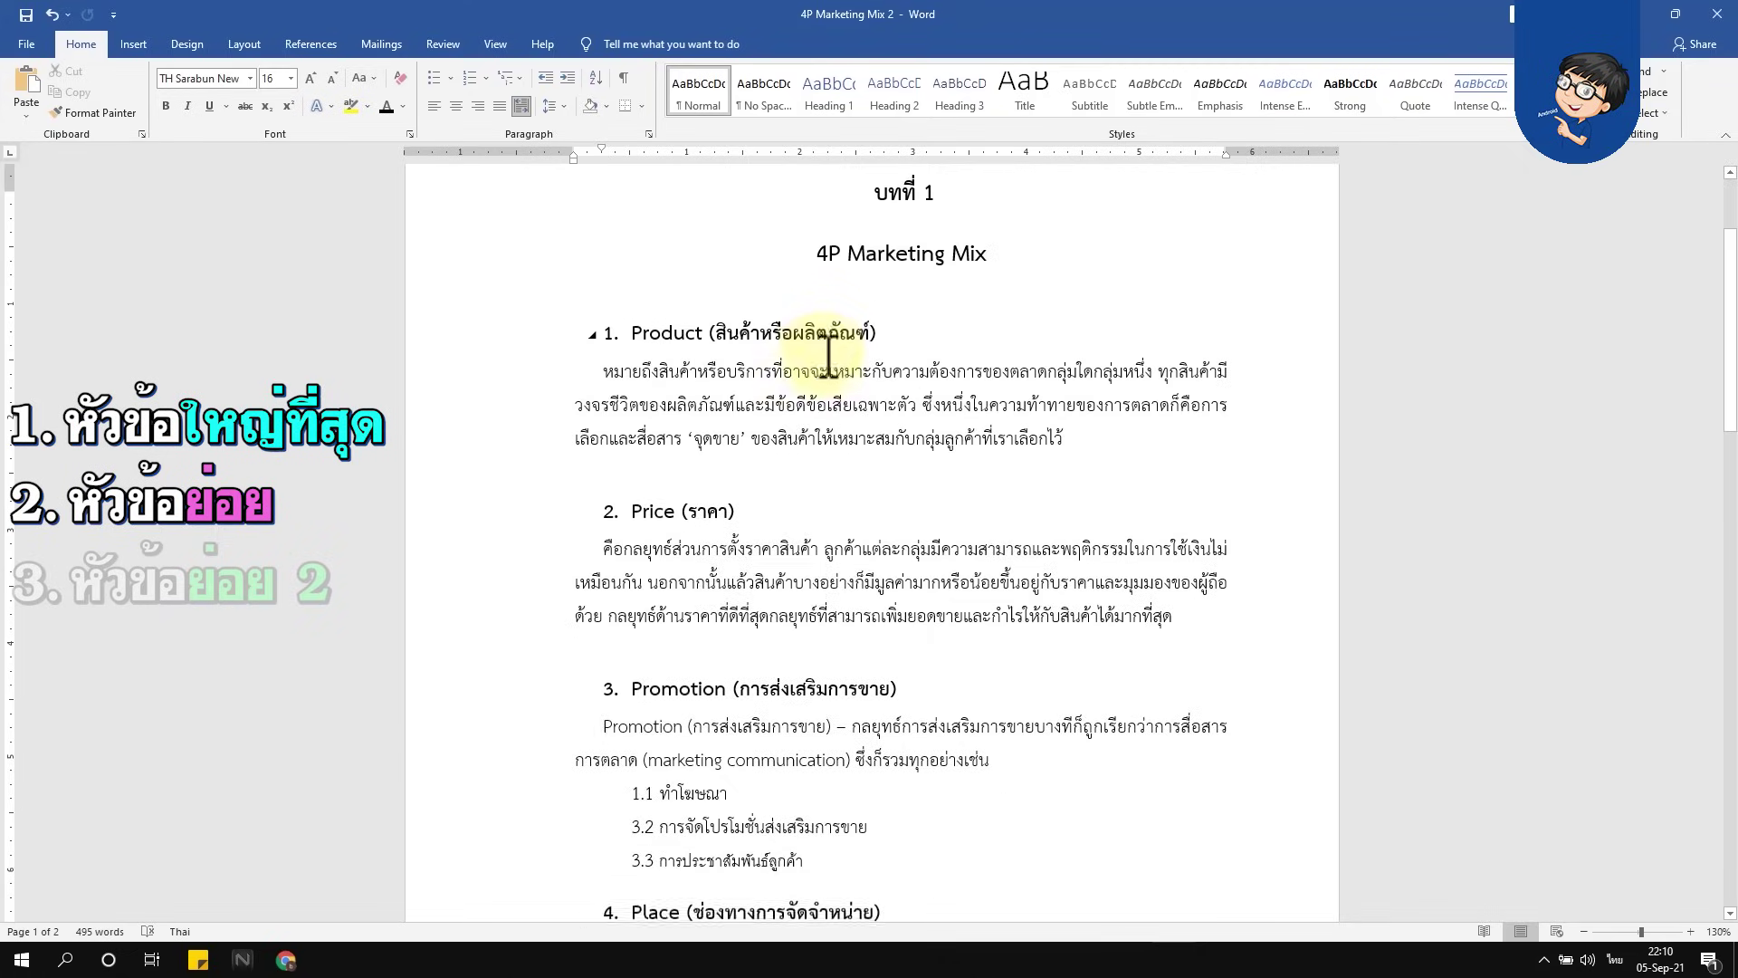
click(871, 272)
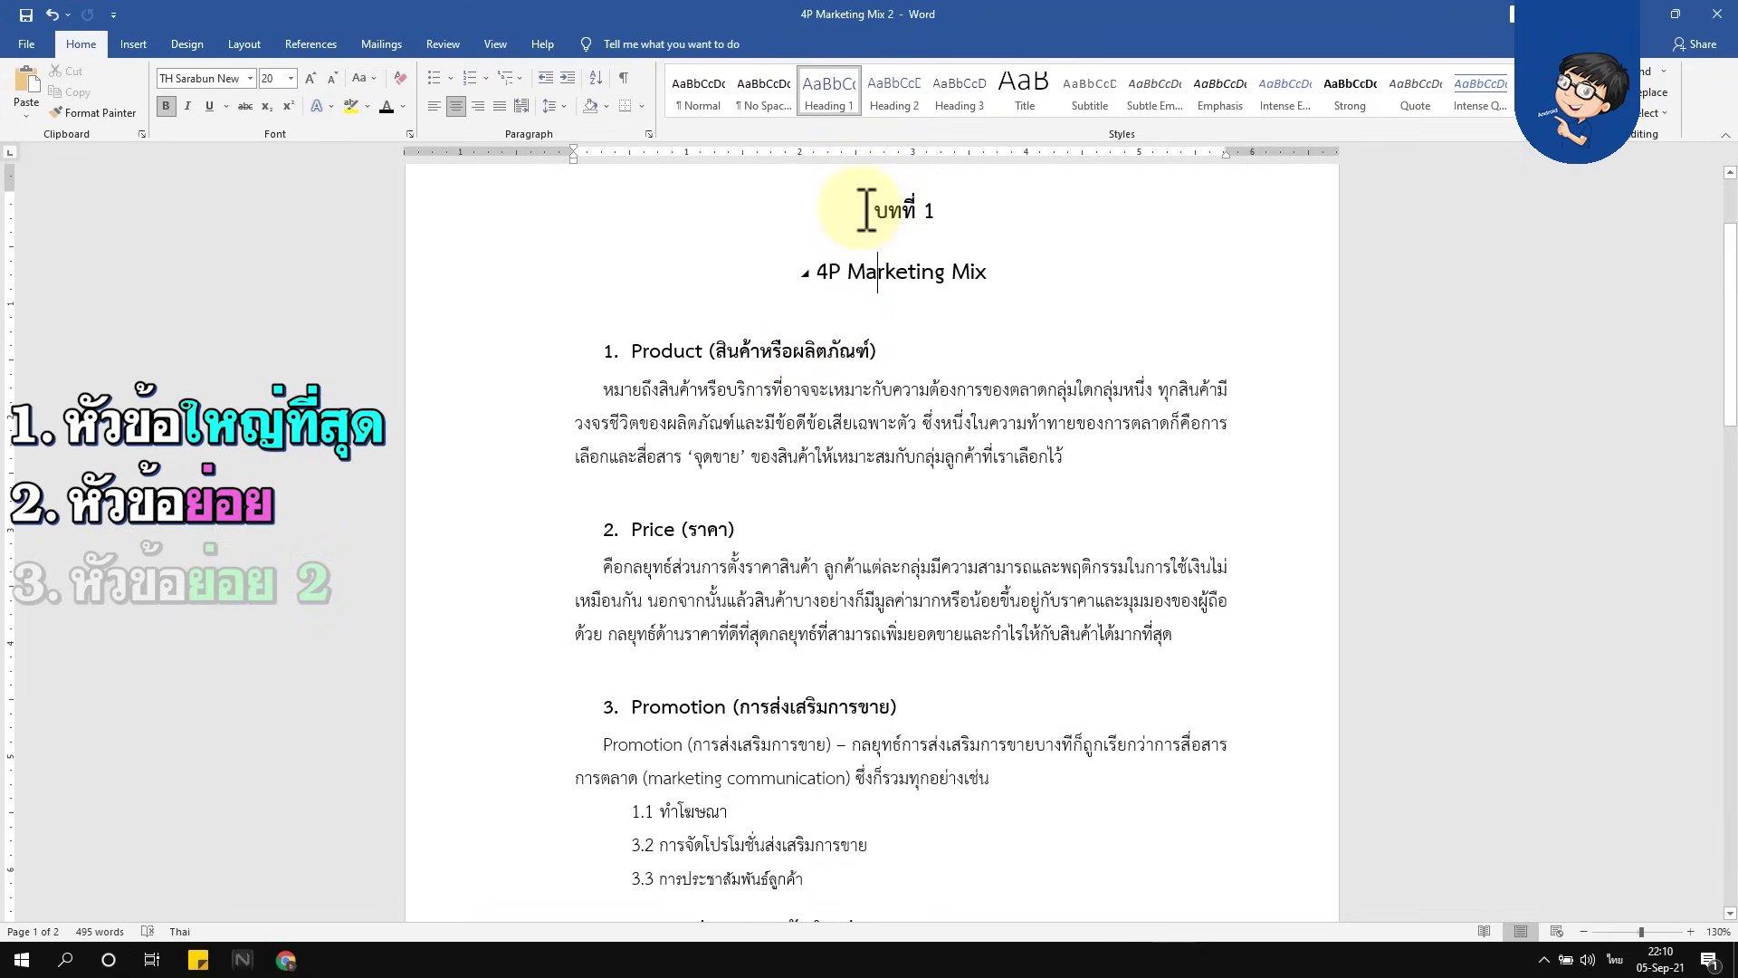
click(763, 350)
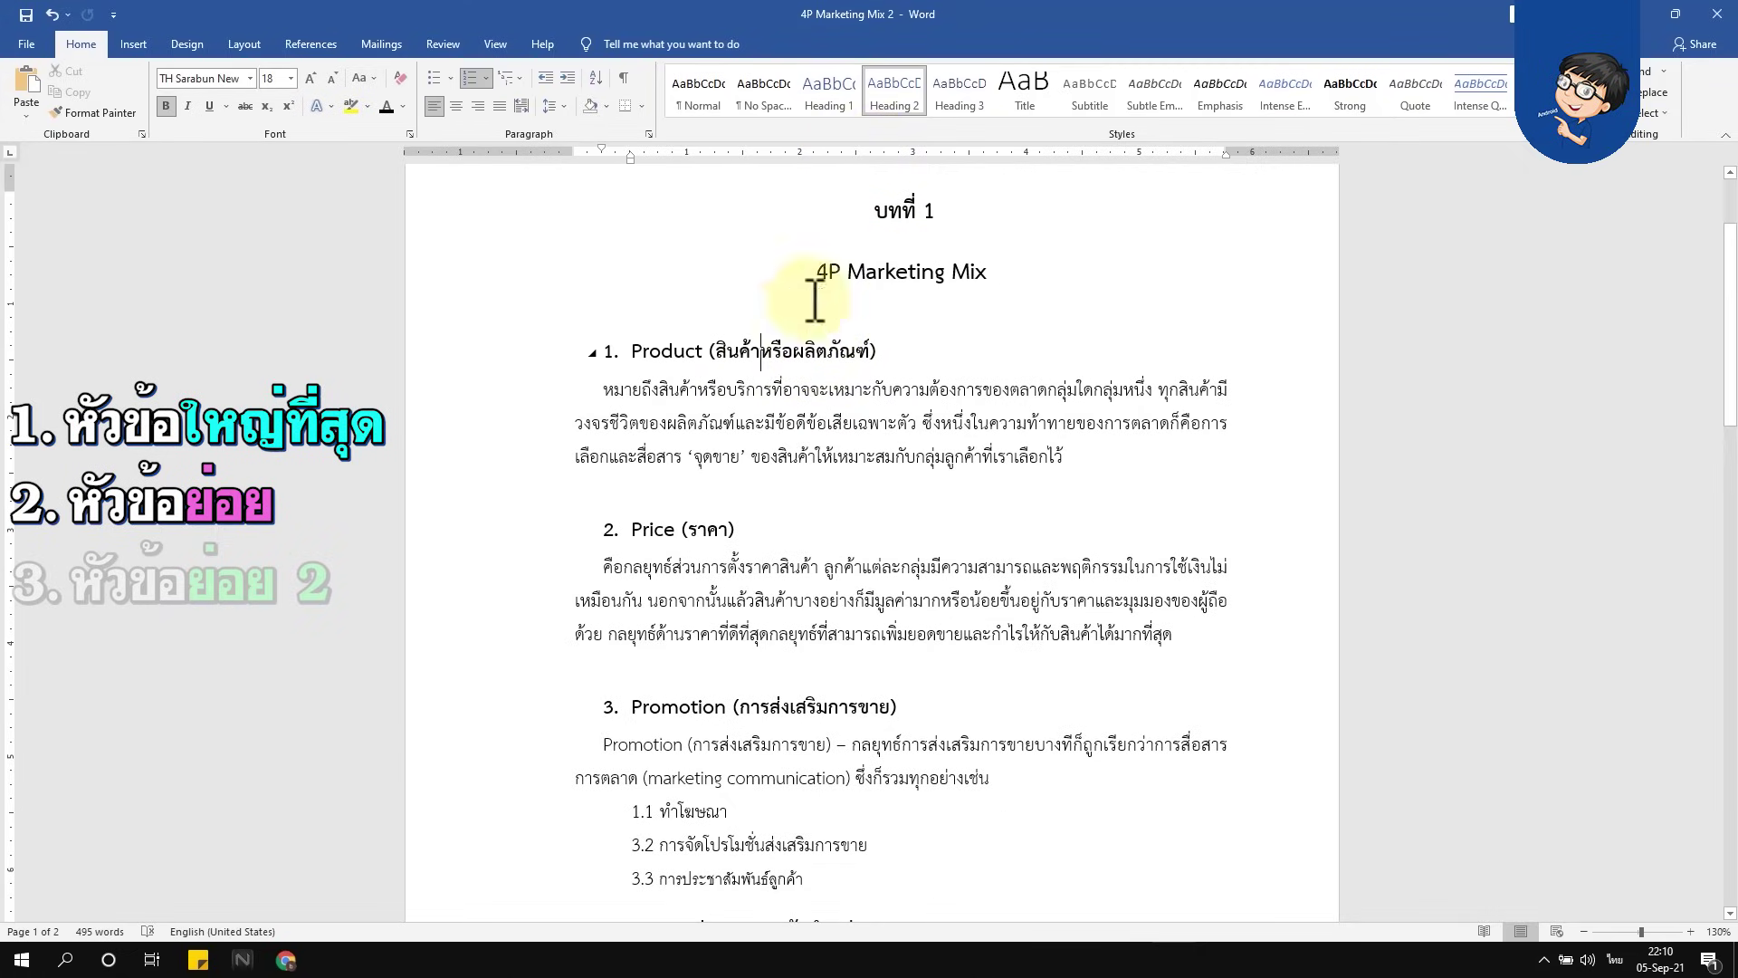
scroll(705, 319, down, 2)
scroll(705, 318, down, 3)
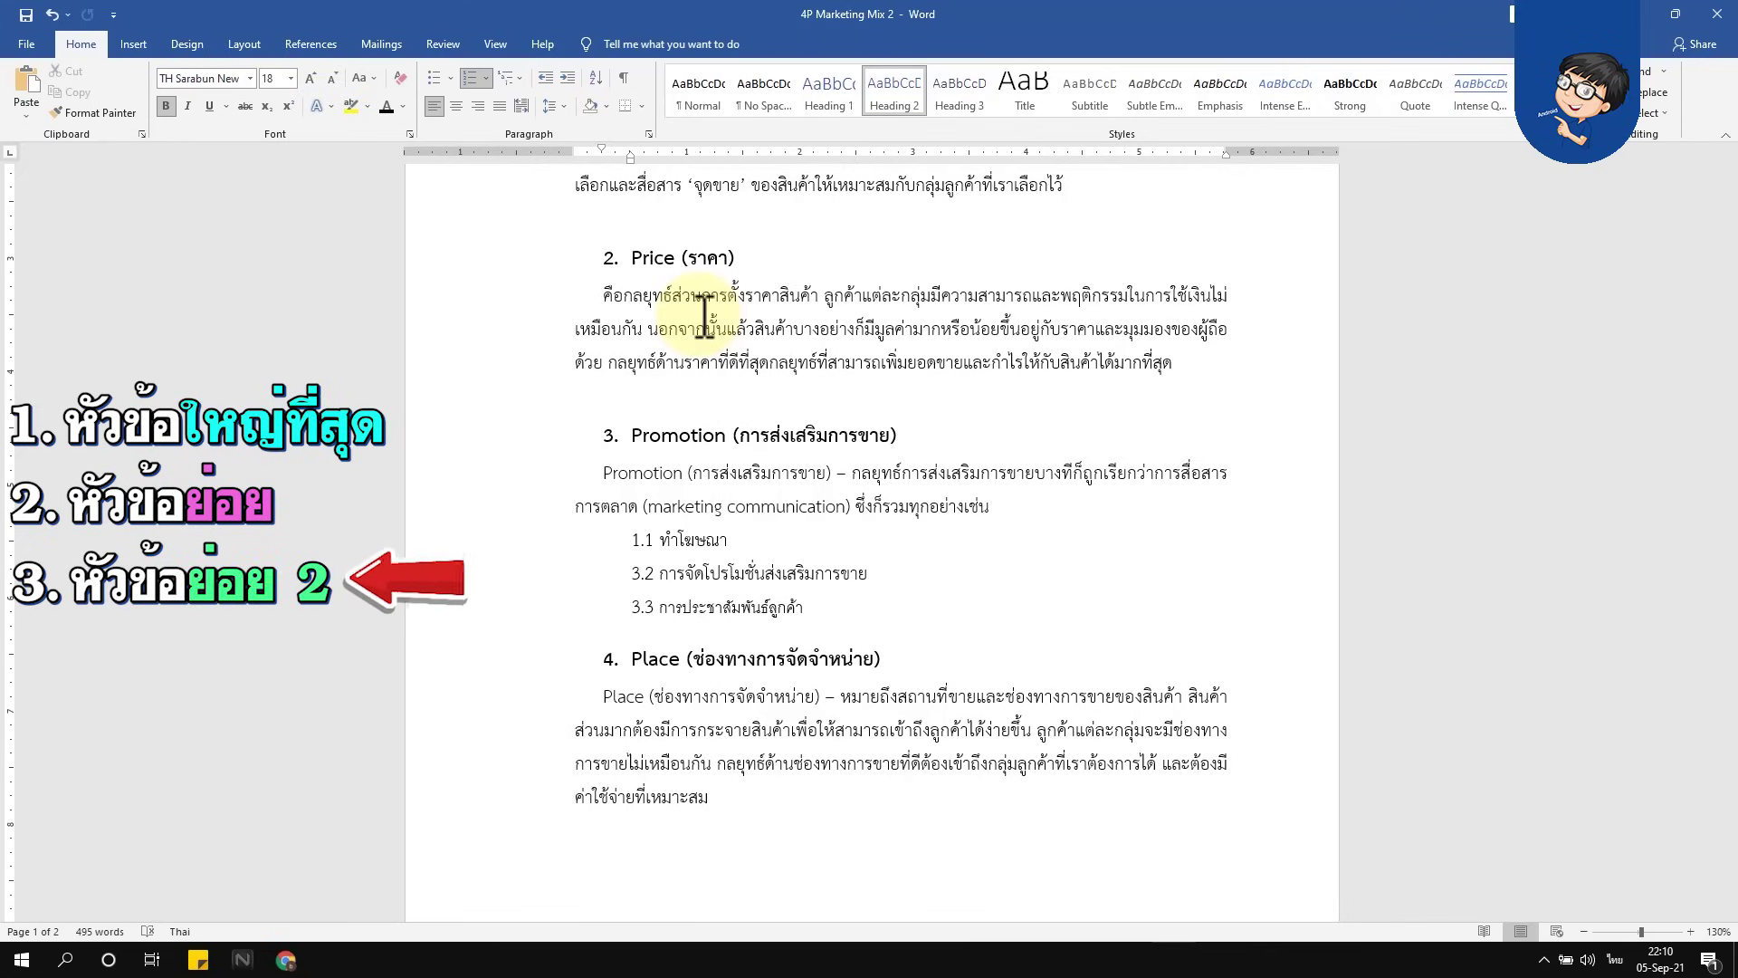
Make the ทำโฆษณา line Heading 3 in TH Sarabun New size 16
drag(660, 541, 744, 541)
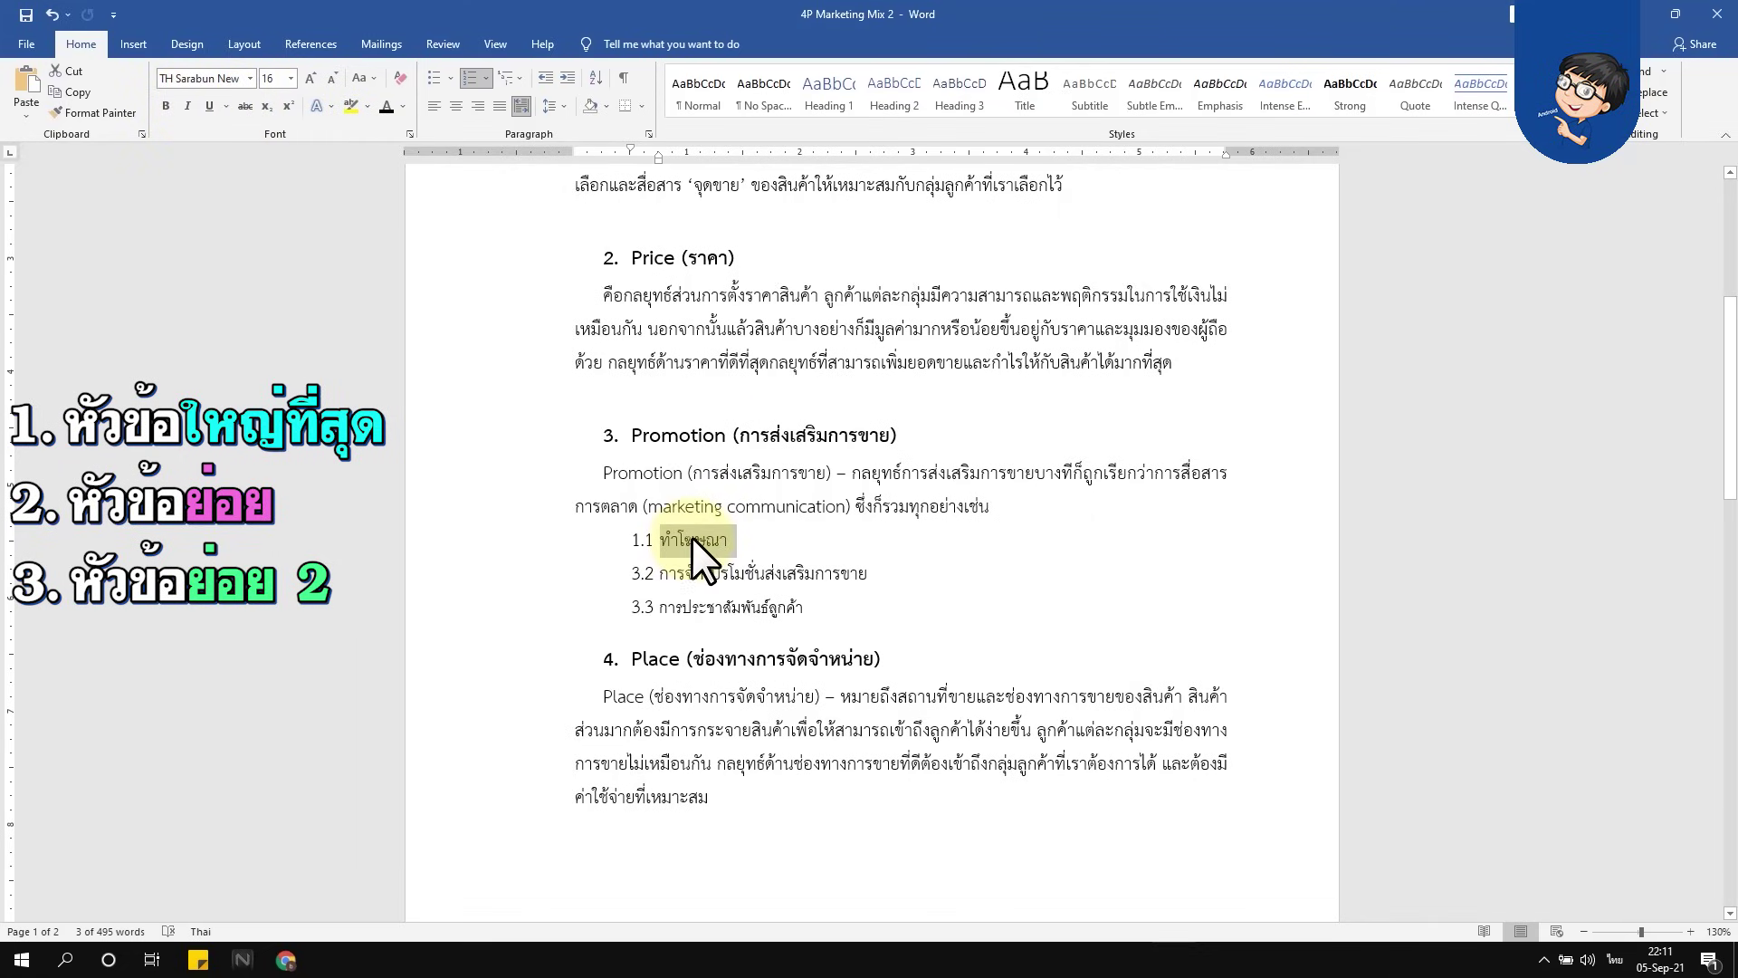
click(959, 107)
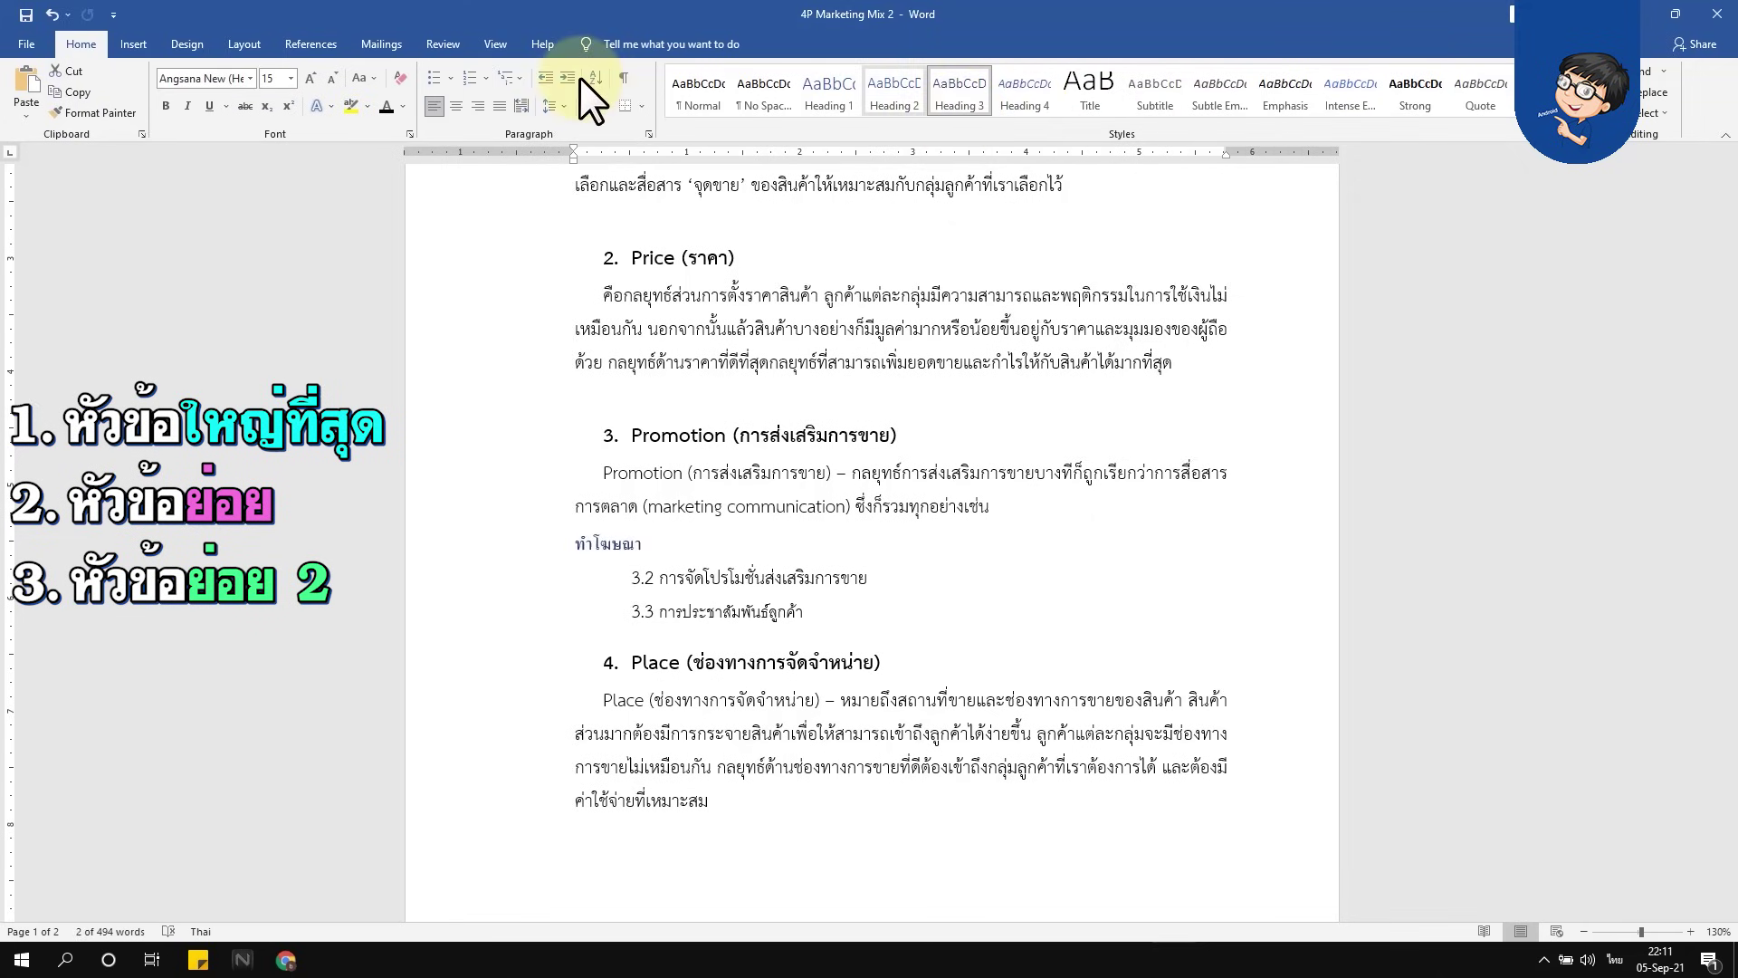
click(252, 73)
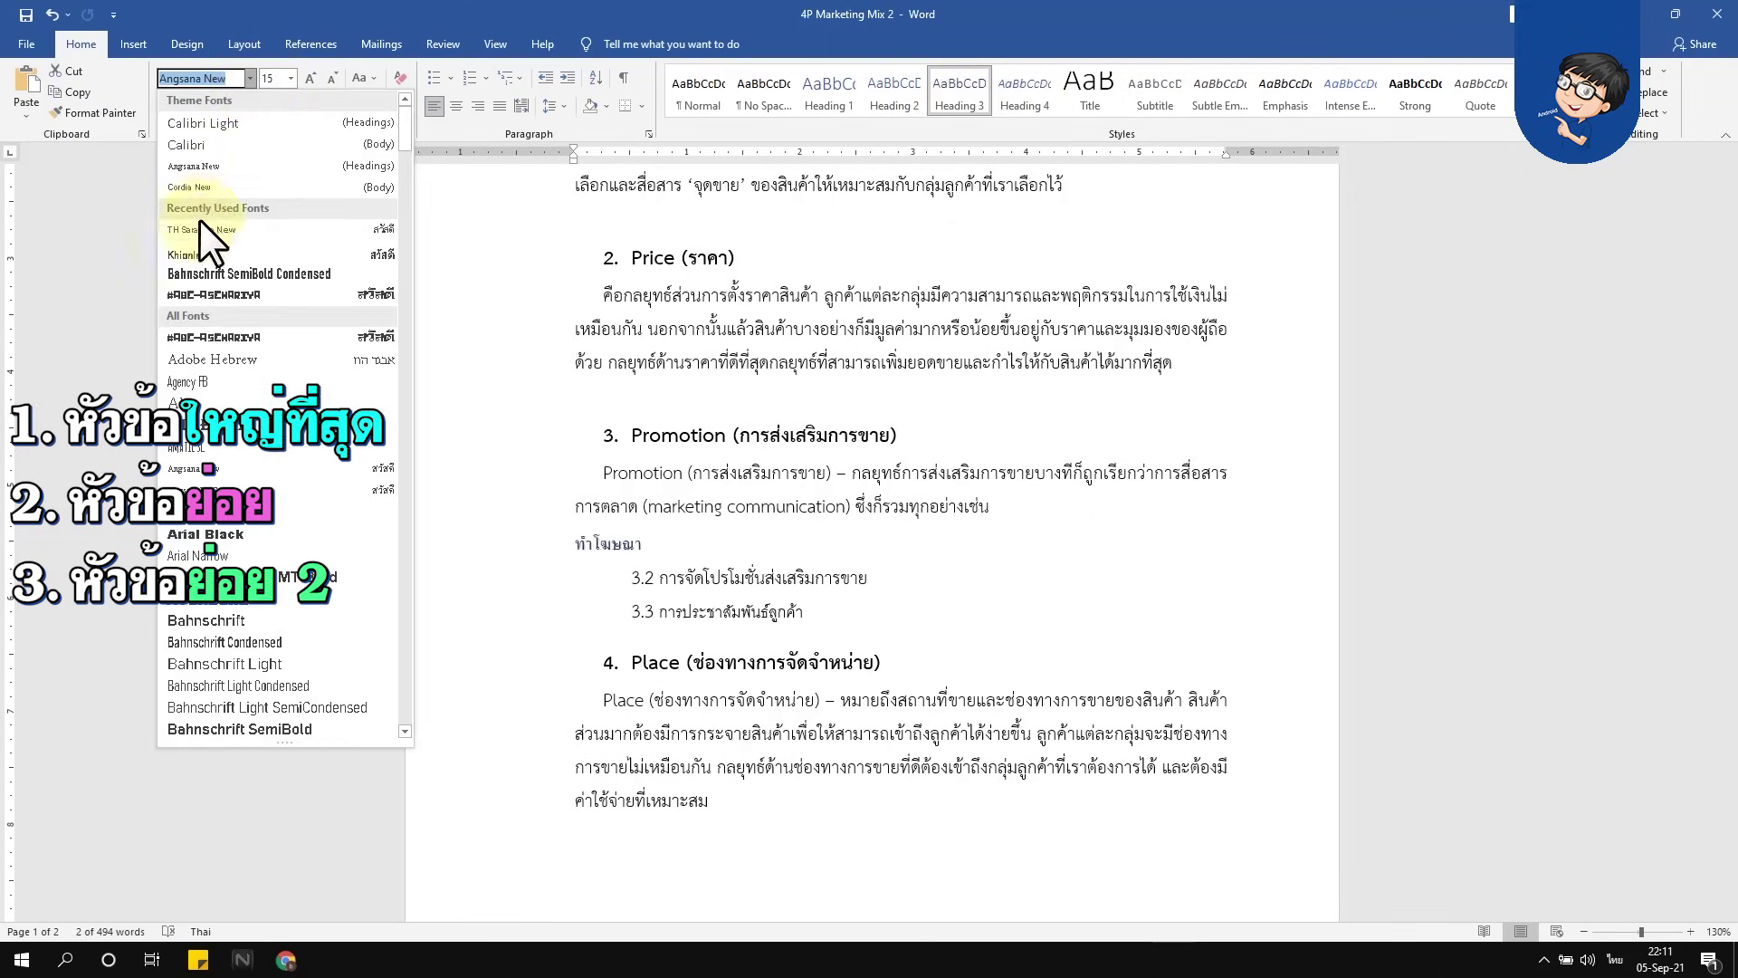
click(201, 228)
click(291, 78)
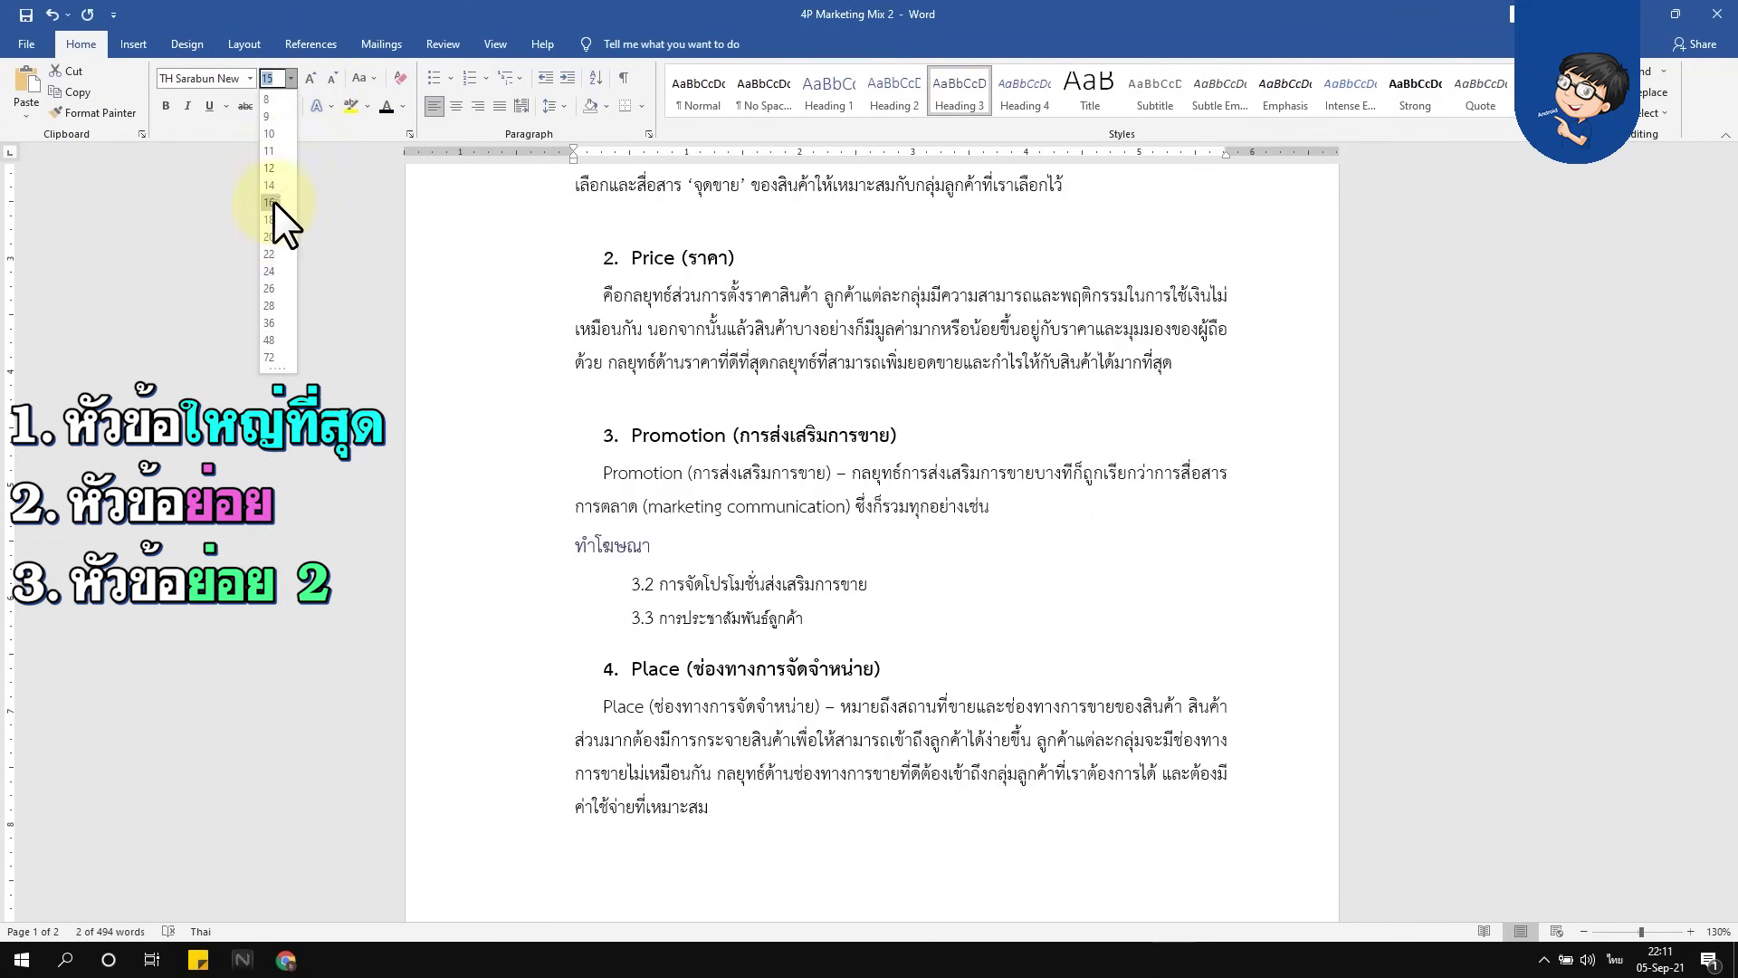
click(270, 202)
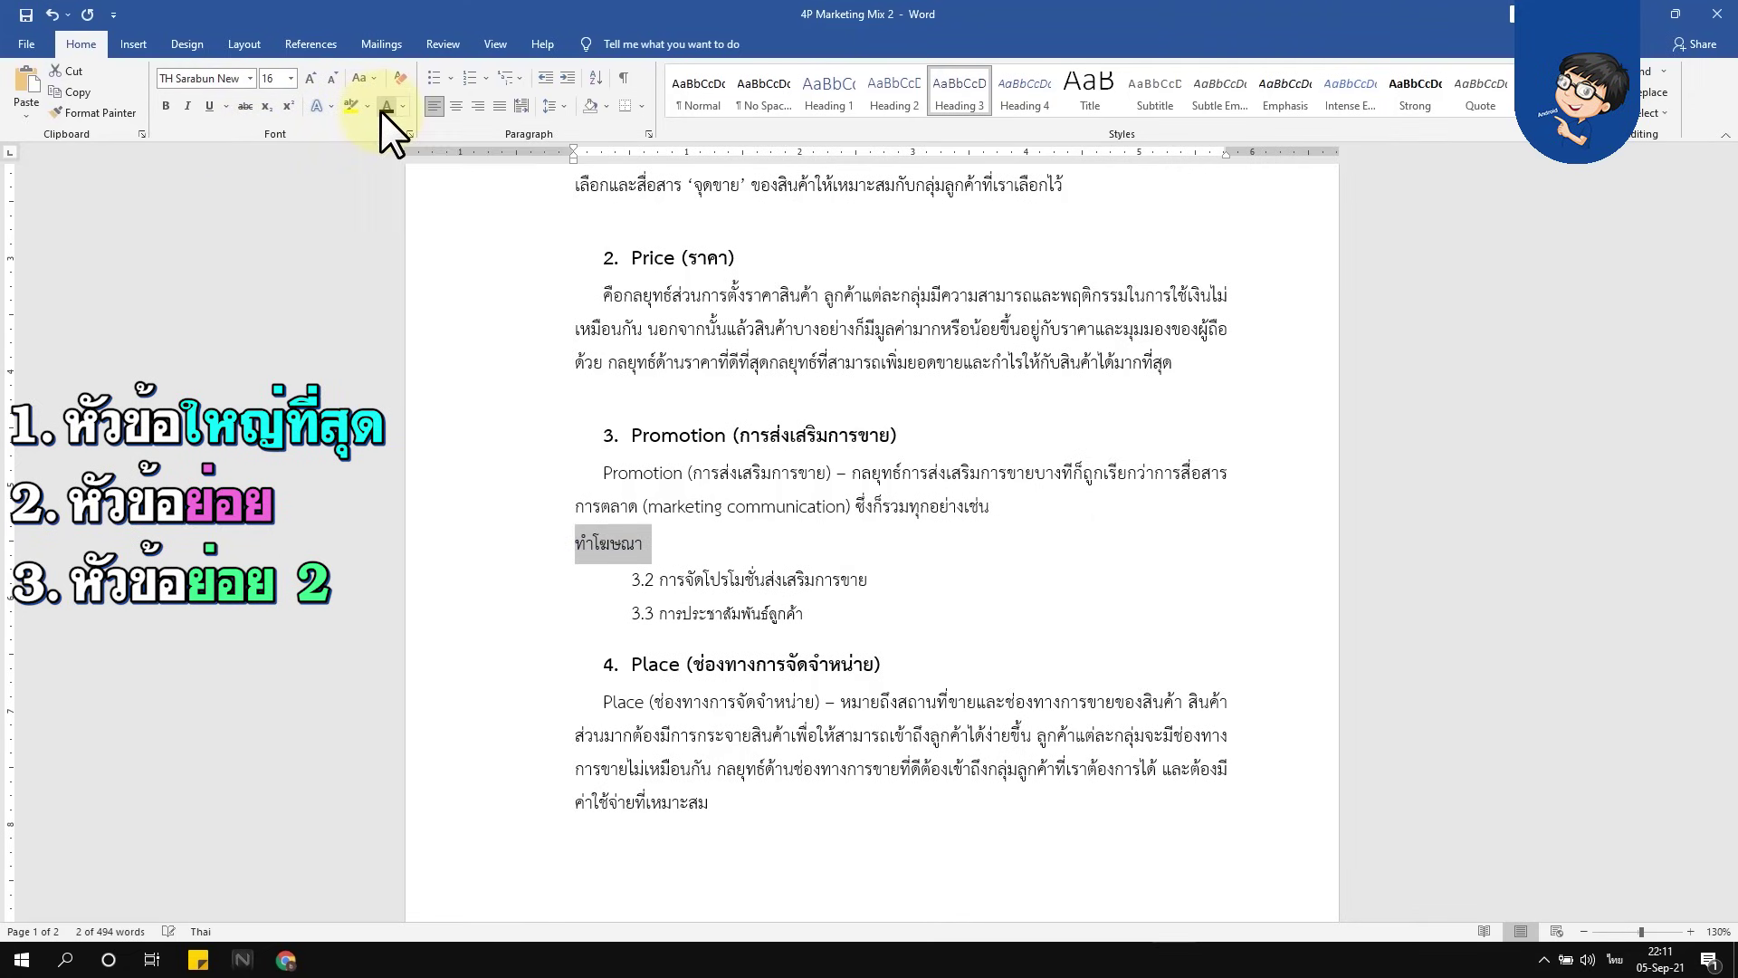
Number the line '3.1' and indent it with Tab to line up with the other items
click(573, 545)
text(3.1)
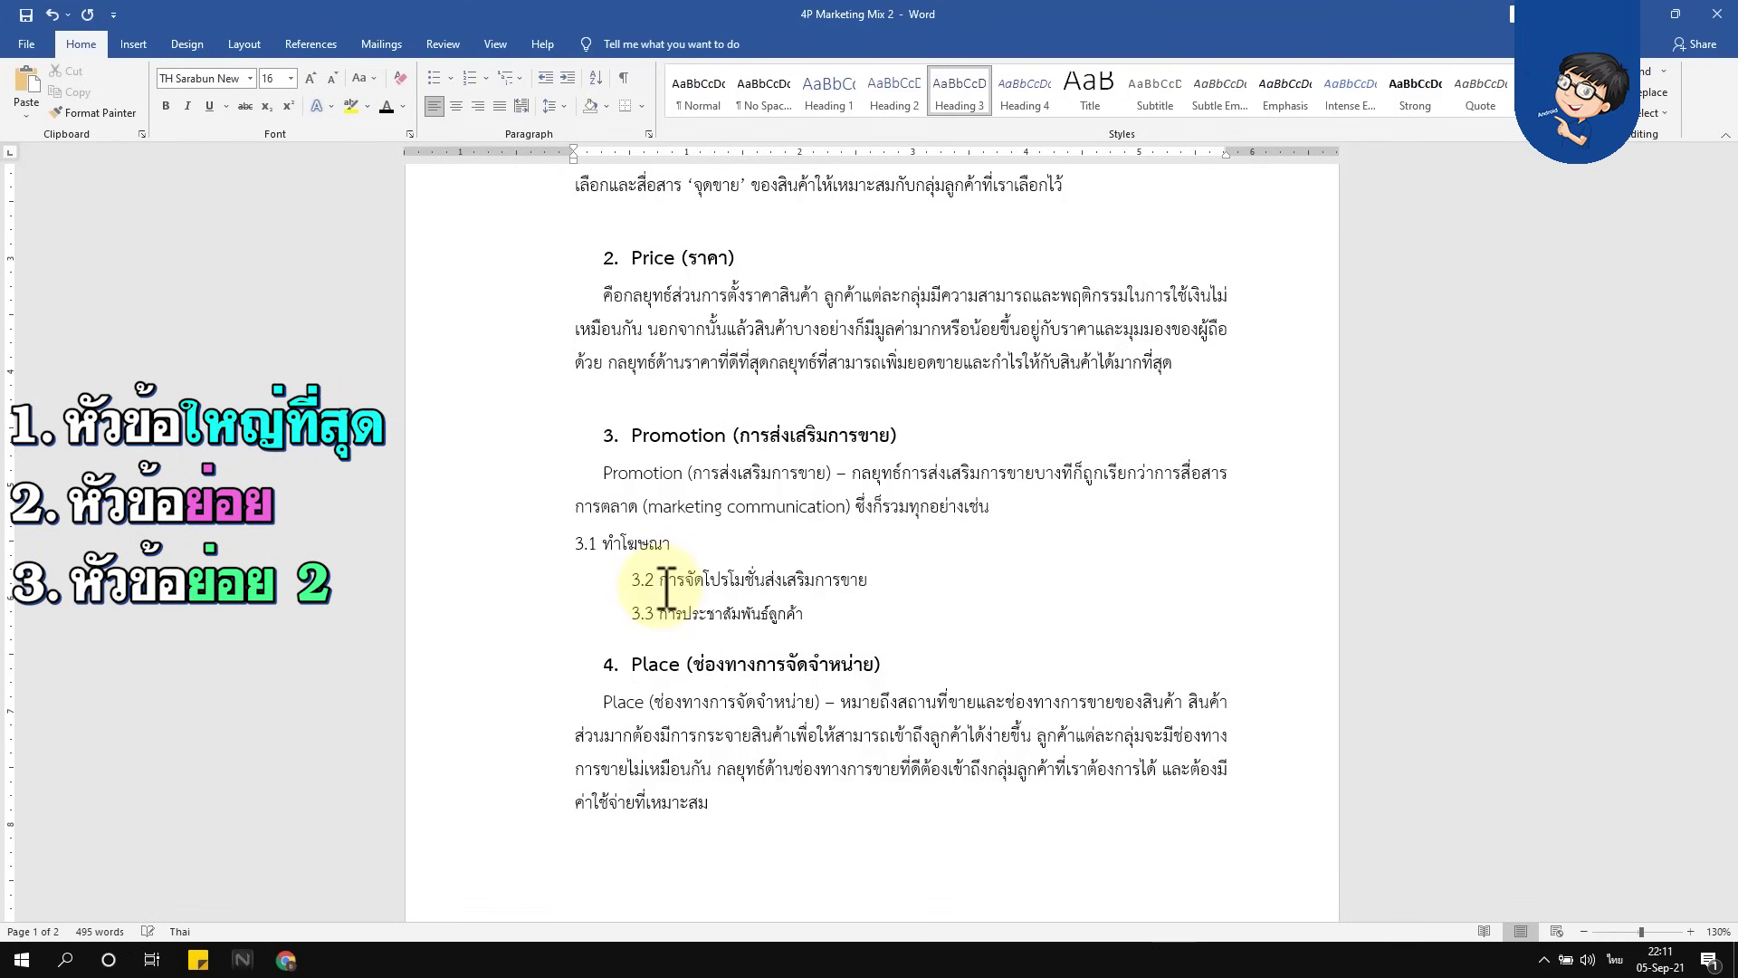
click(577, 543)
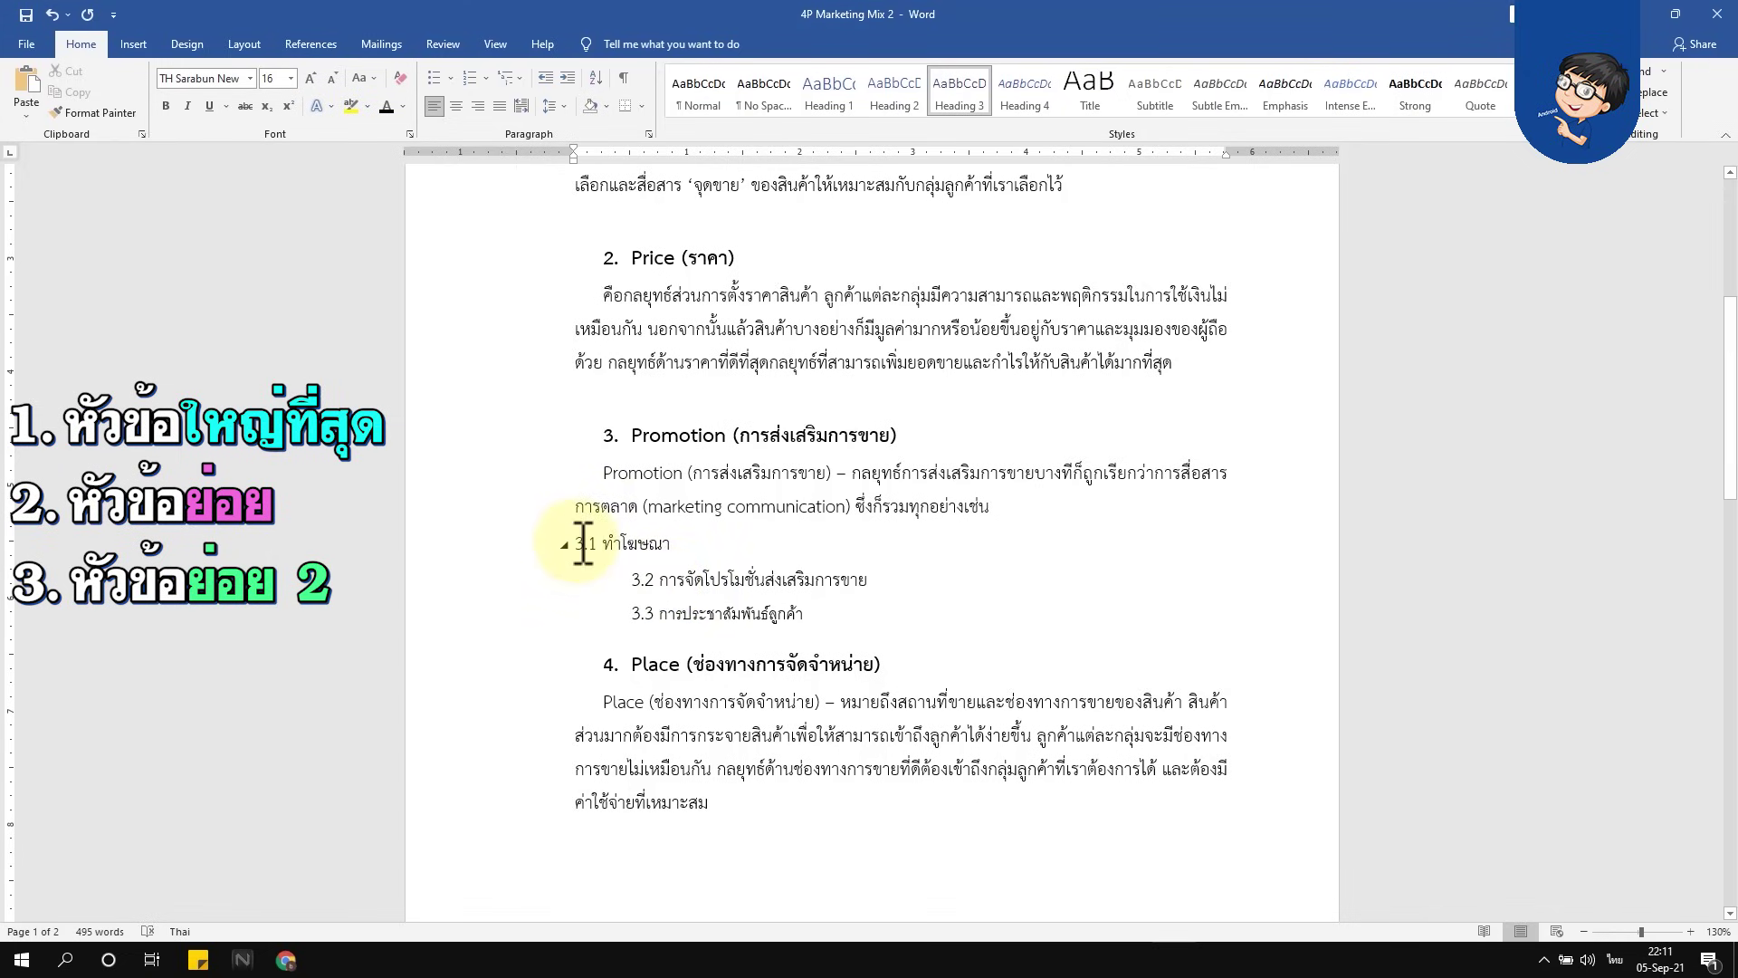
key(Tab)
key(Tab)
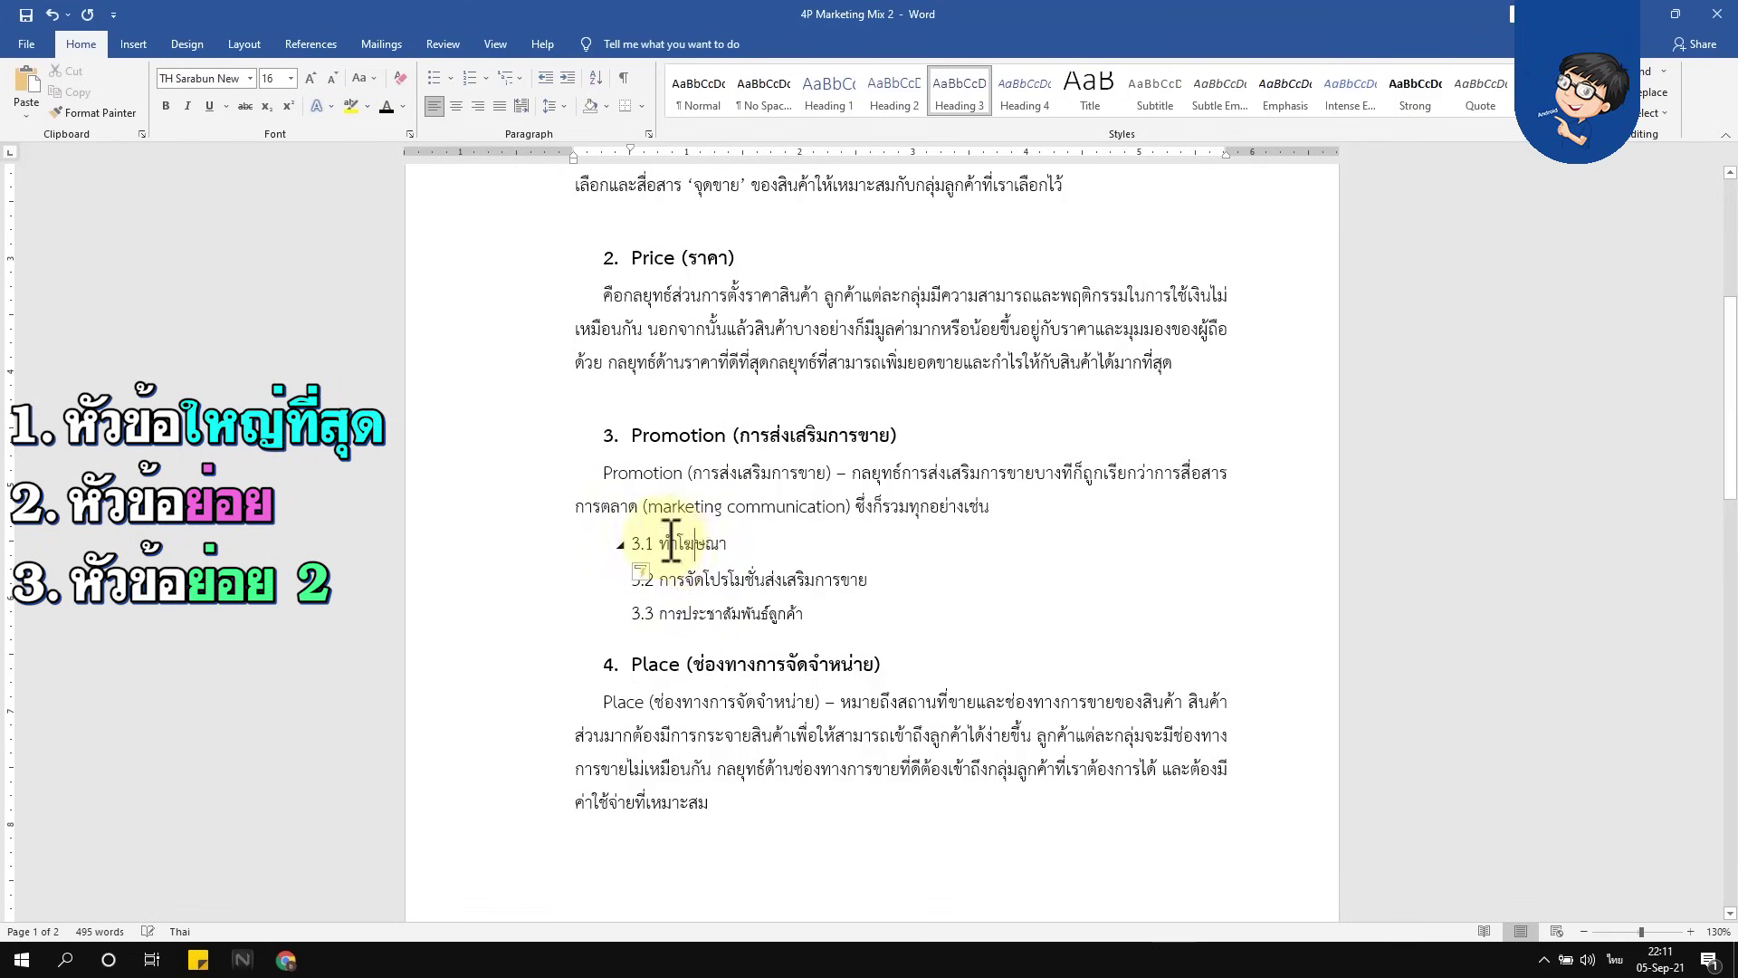
drag(680, 539, 728, 542)
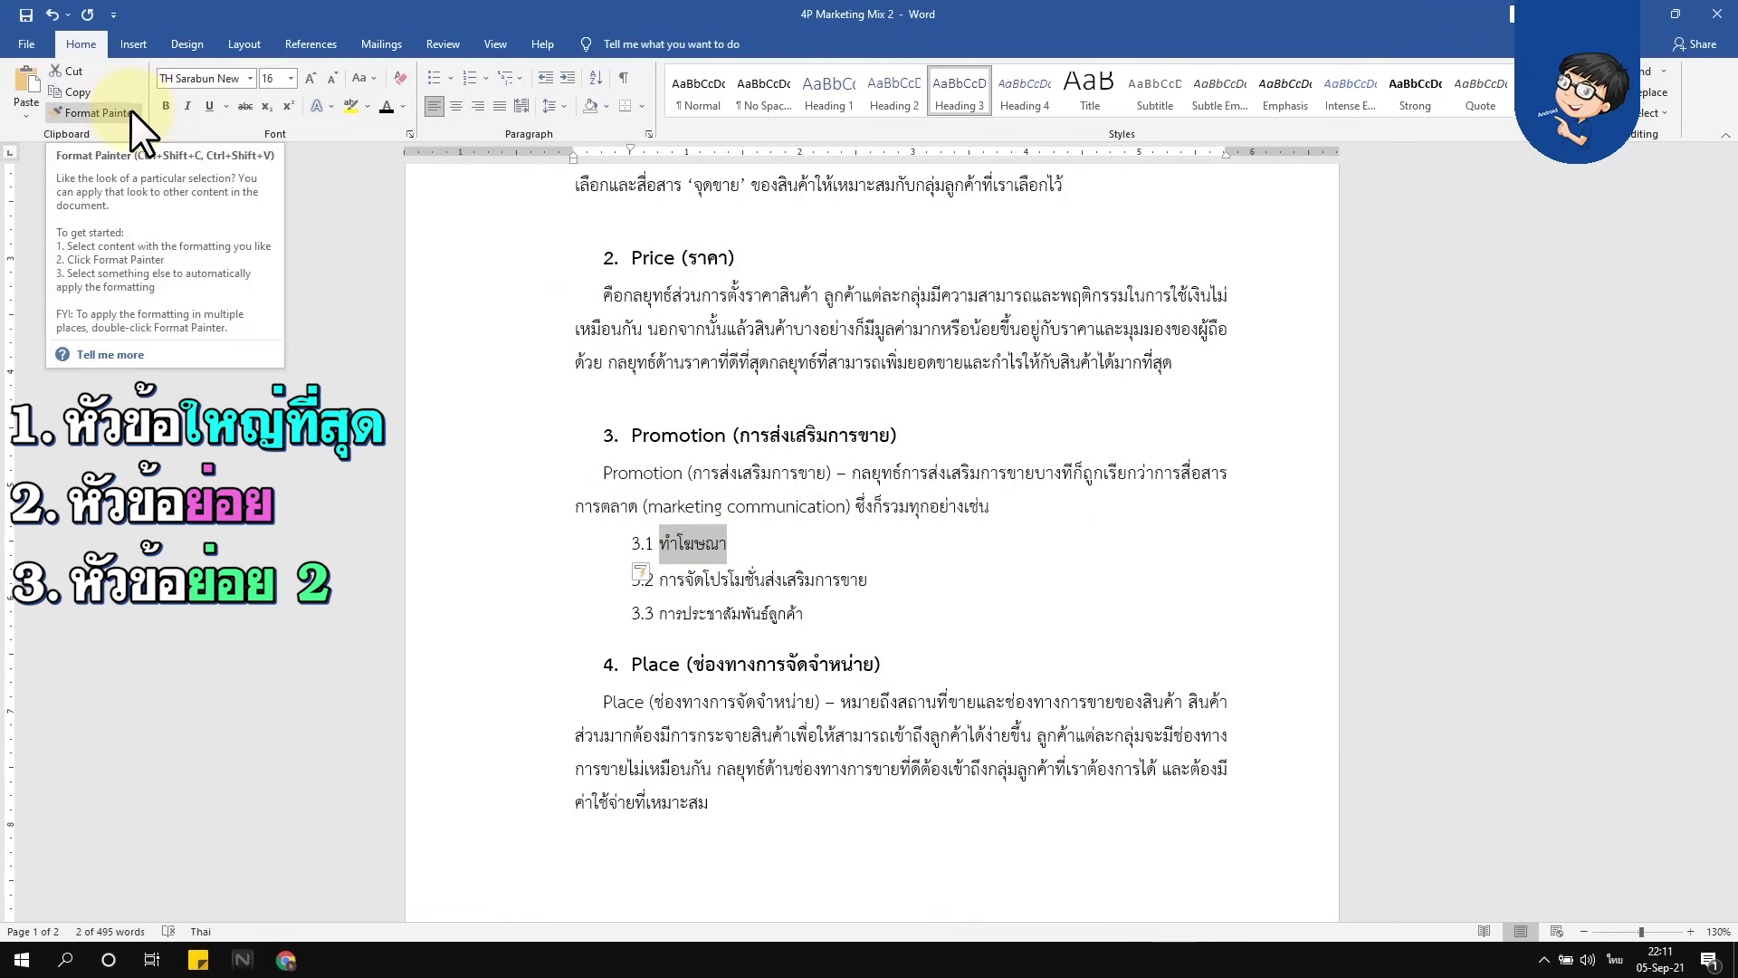
Paint 3.1's format onto 3.2, then make 3.2 and 3.3 Heading 3, TH Sarabun New 16
click(132, 111)
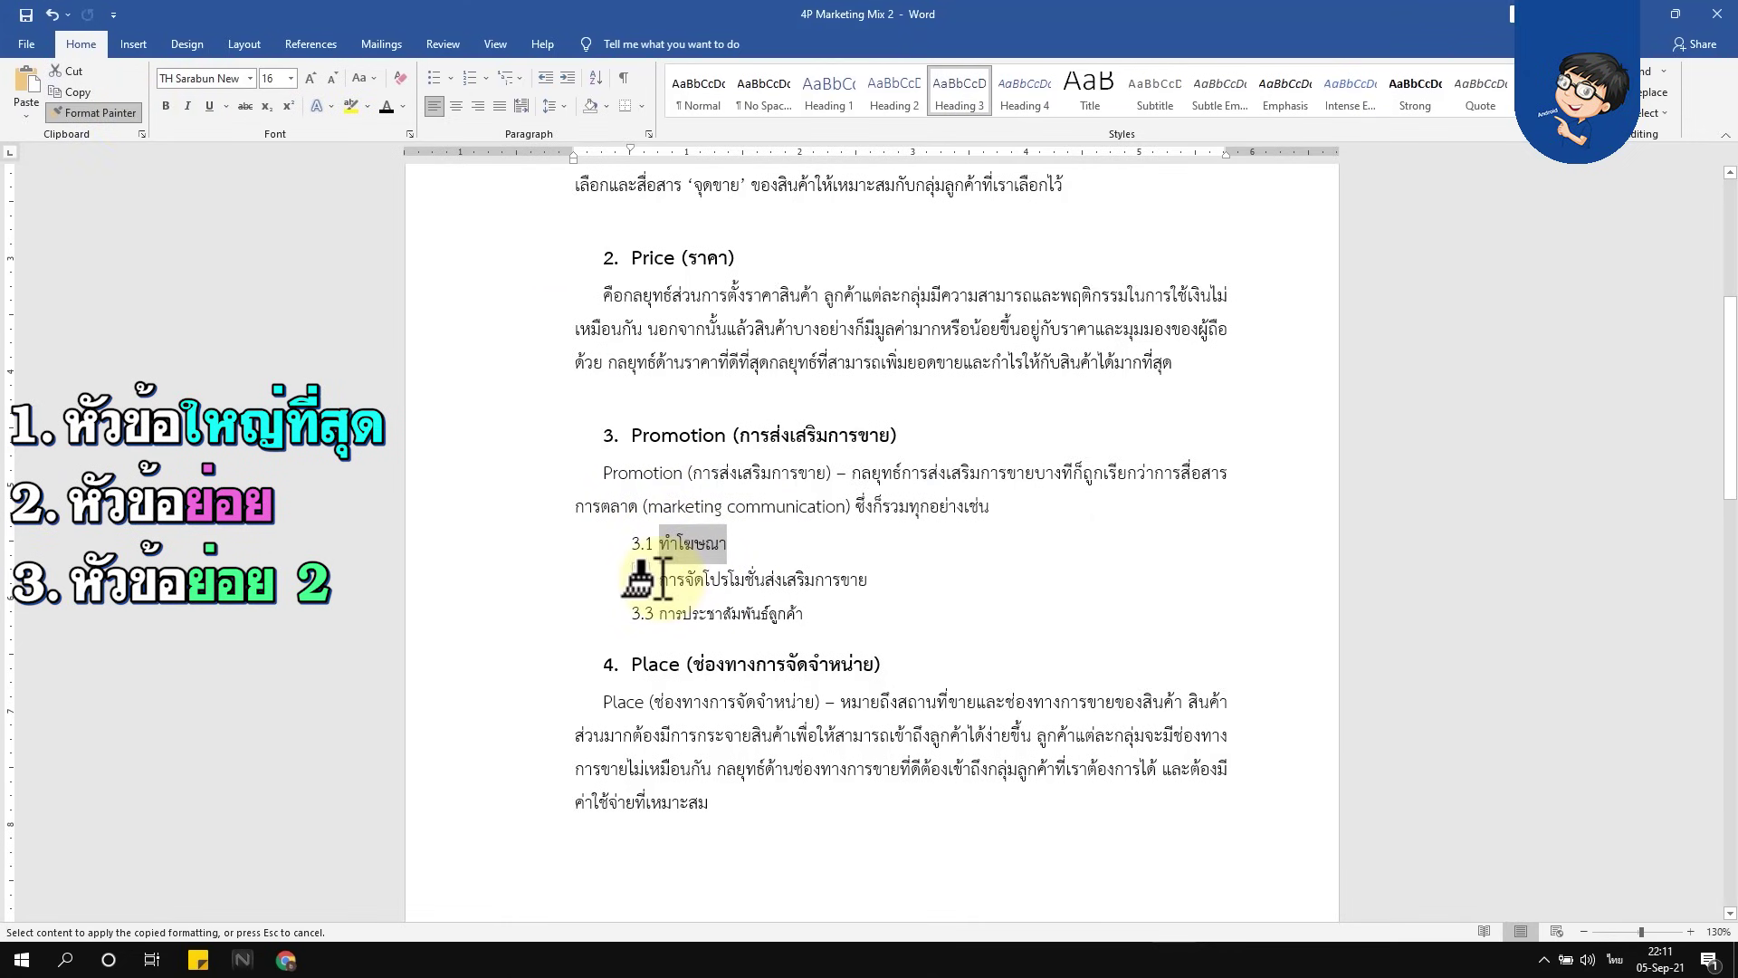
drag(663, 579, 873, 580)
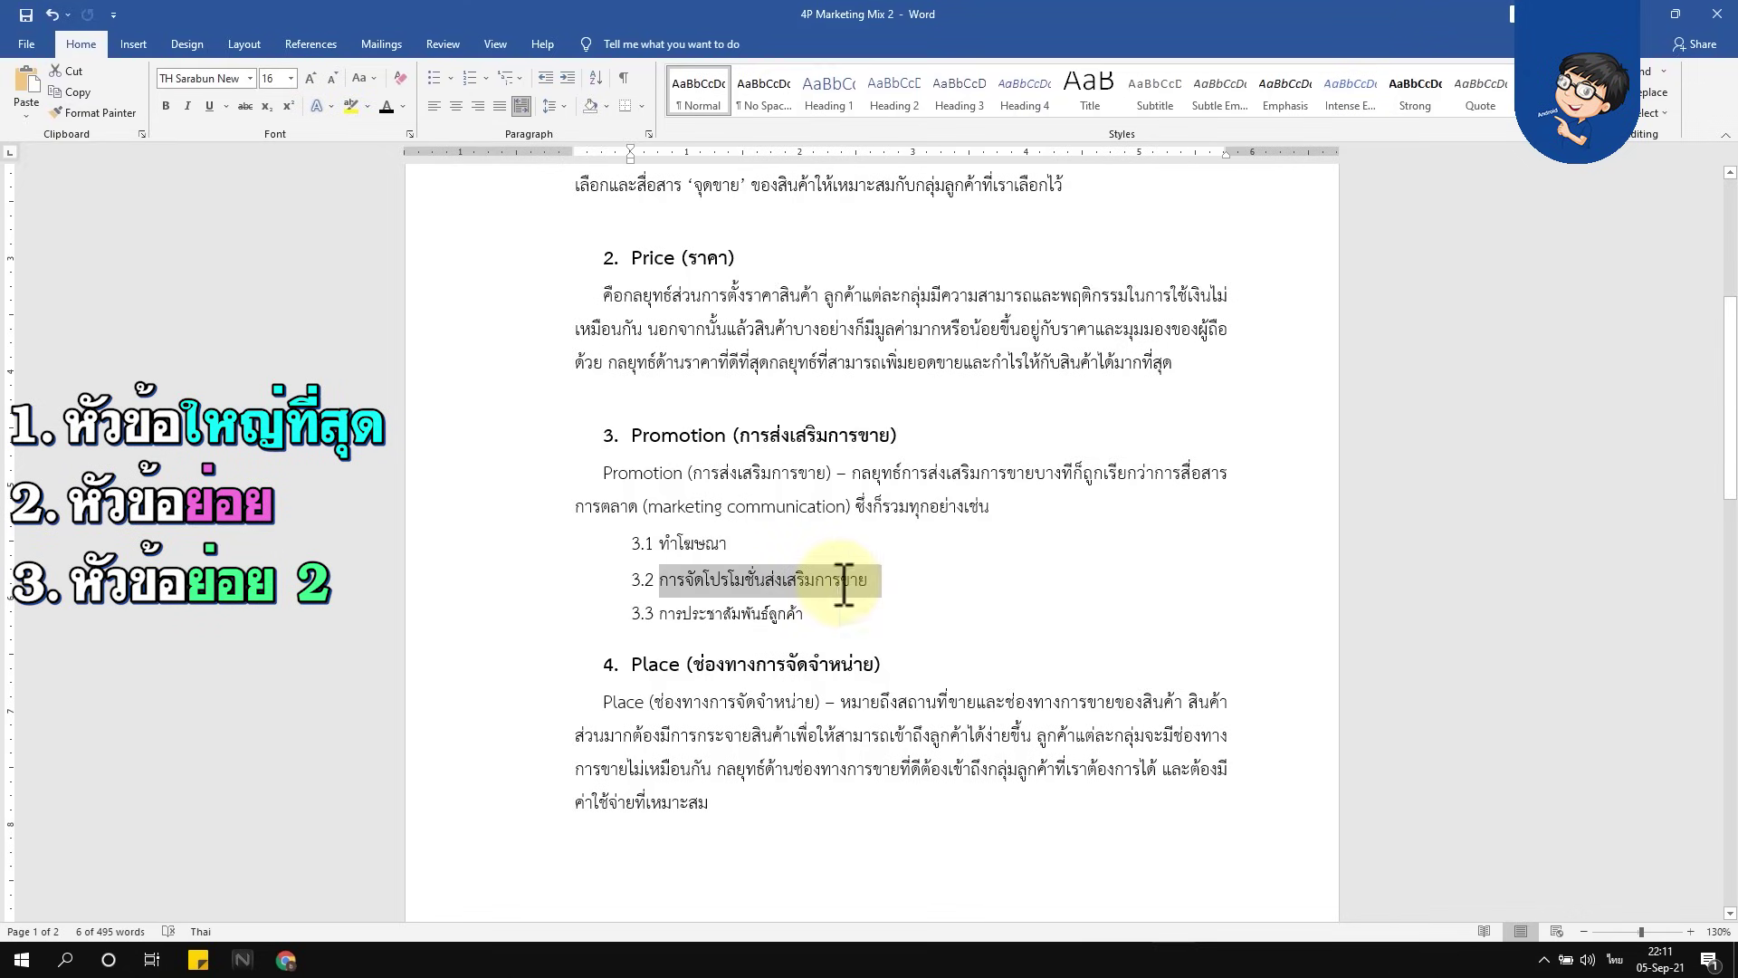
click(844, 584)
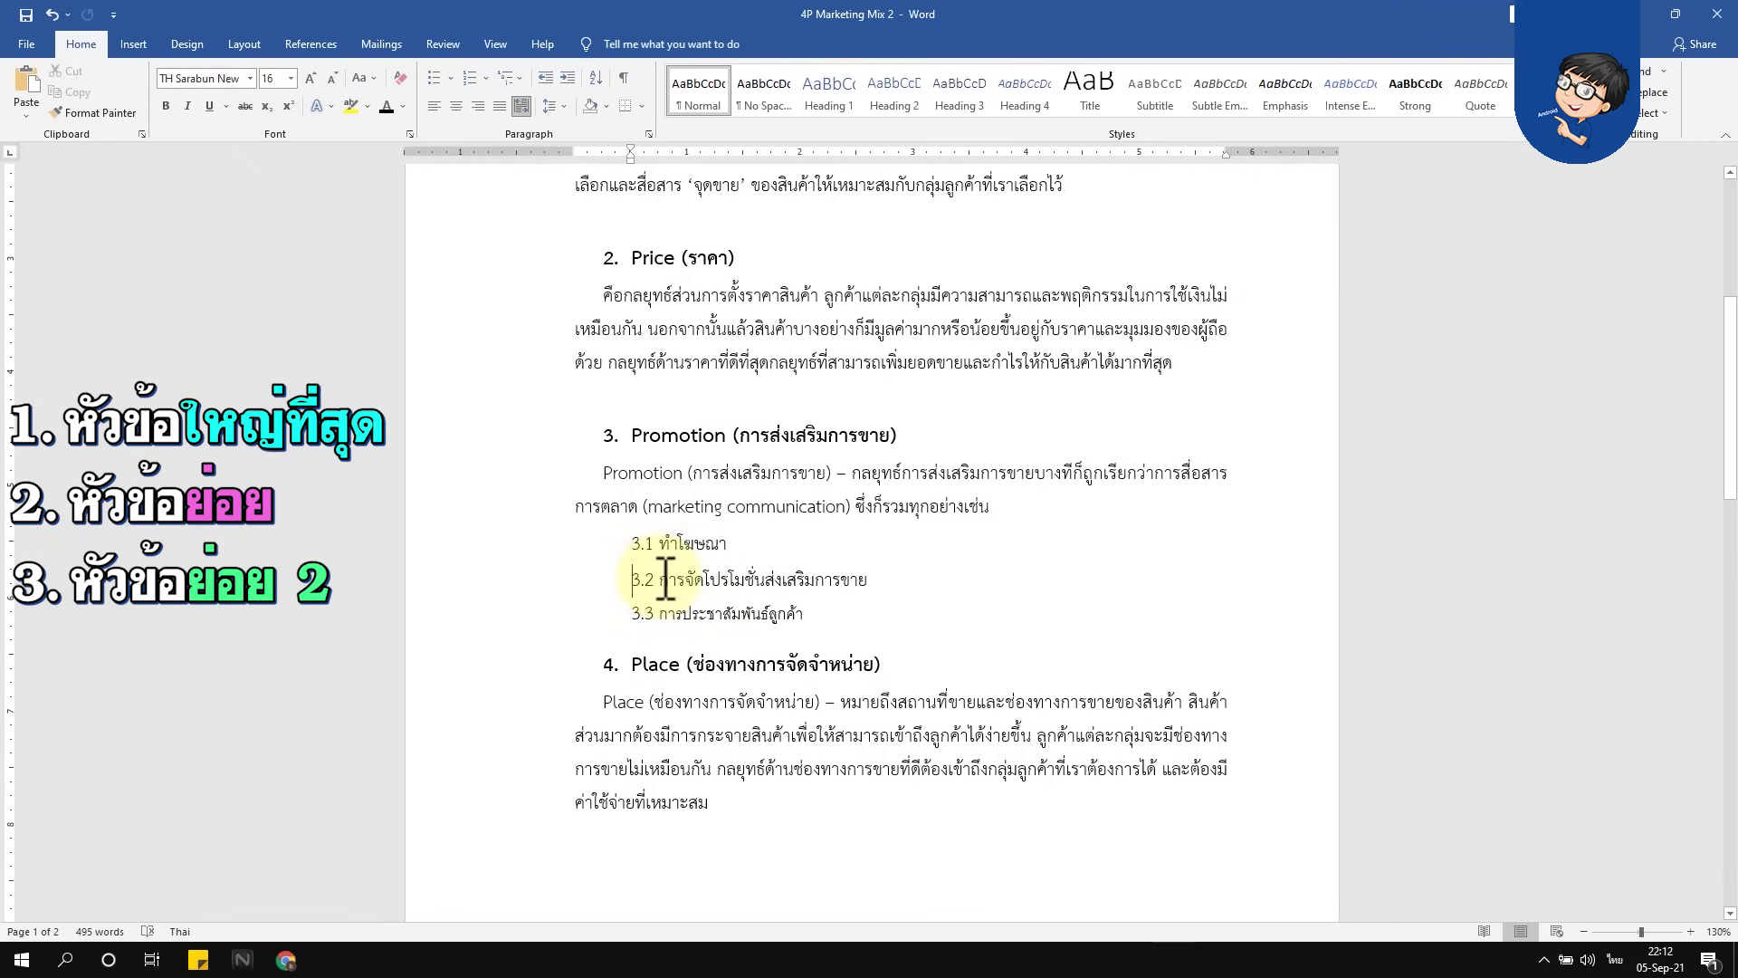
drag(659, 579, 875, 584)
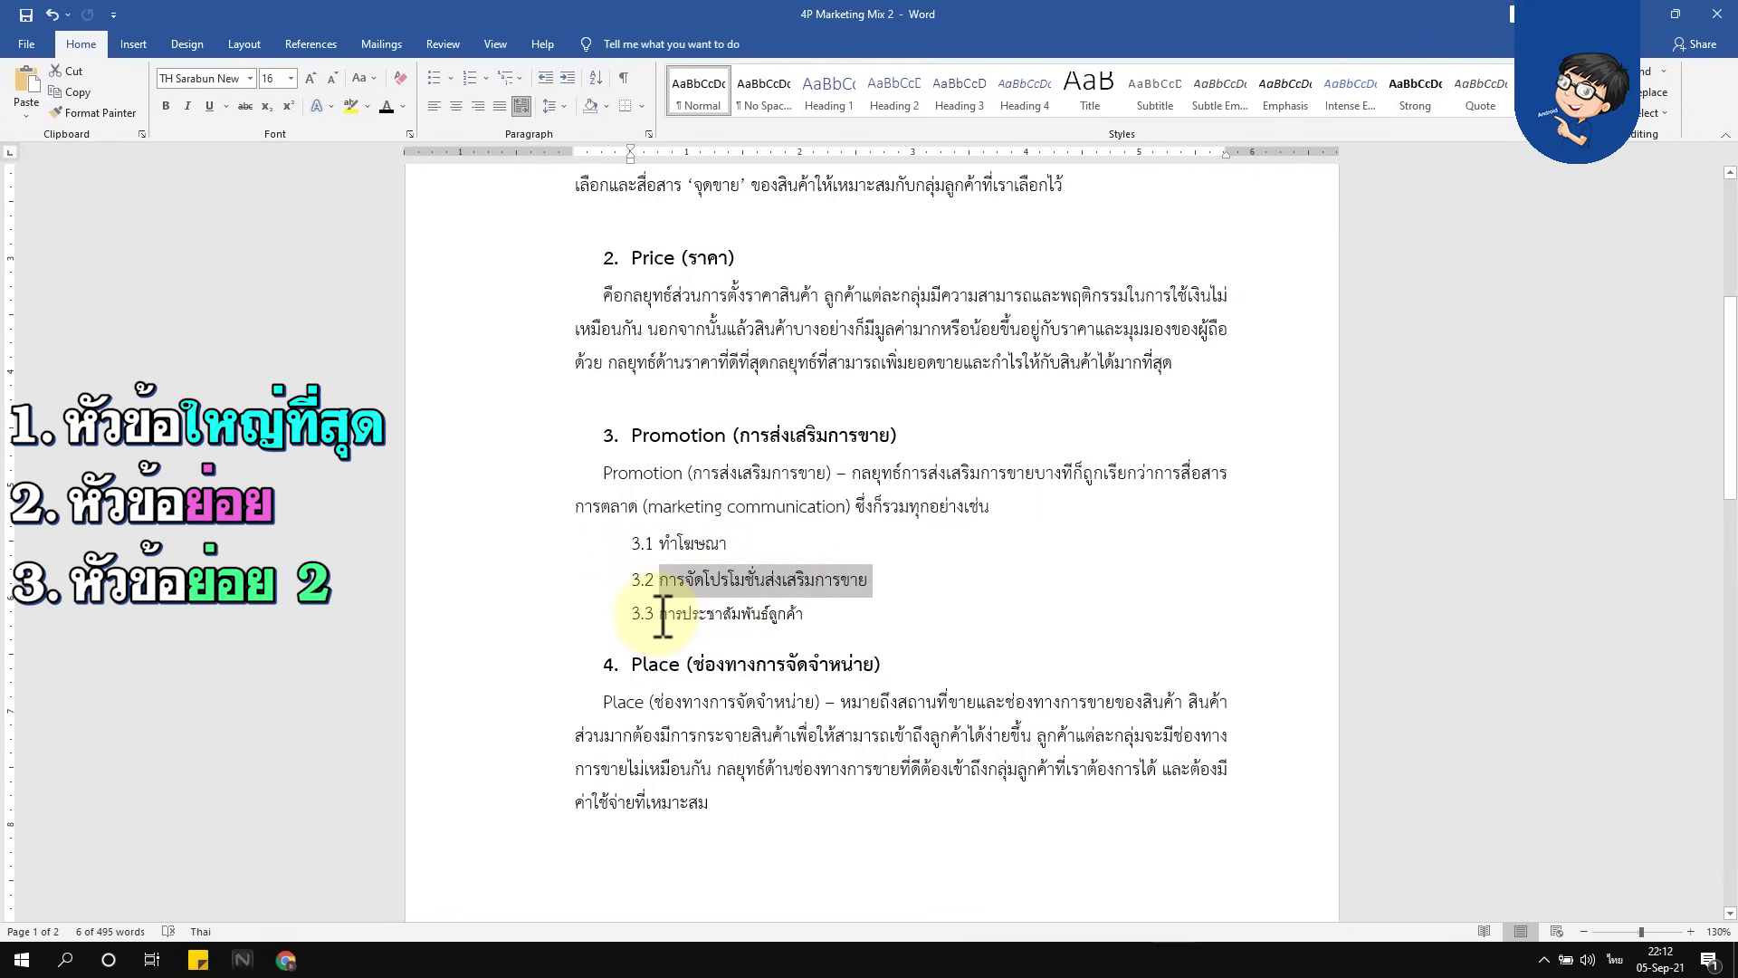
drag(662, 616, 804, 616)
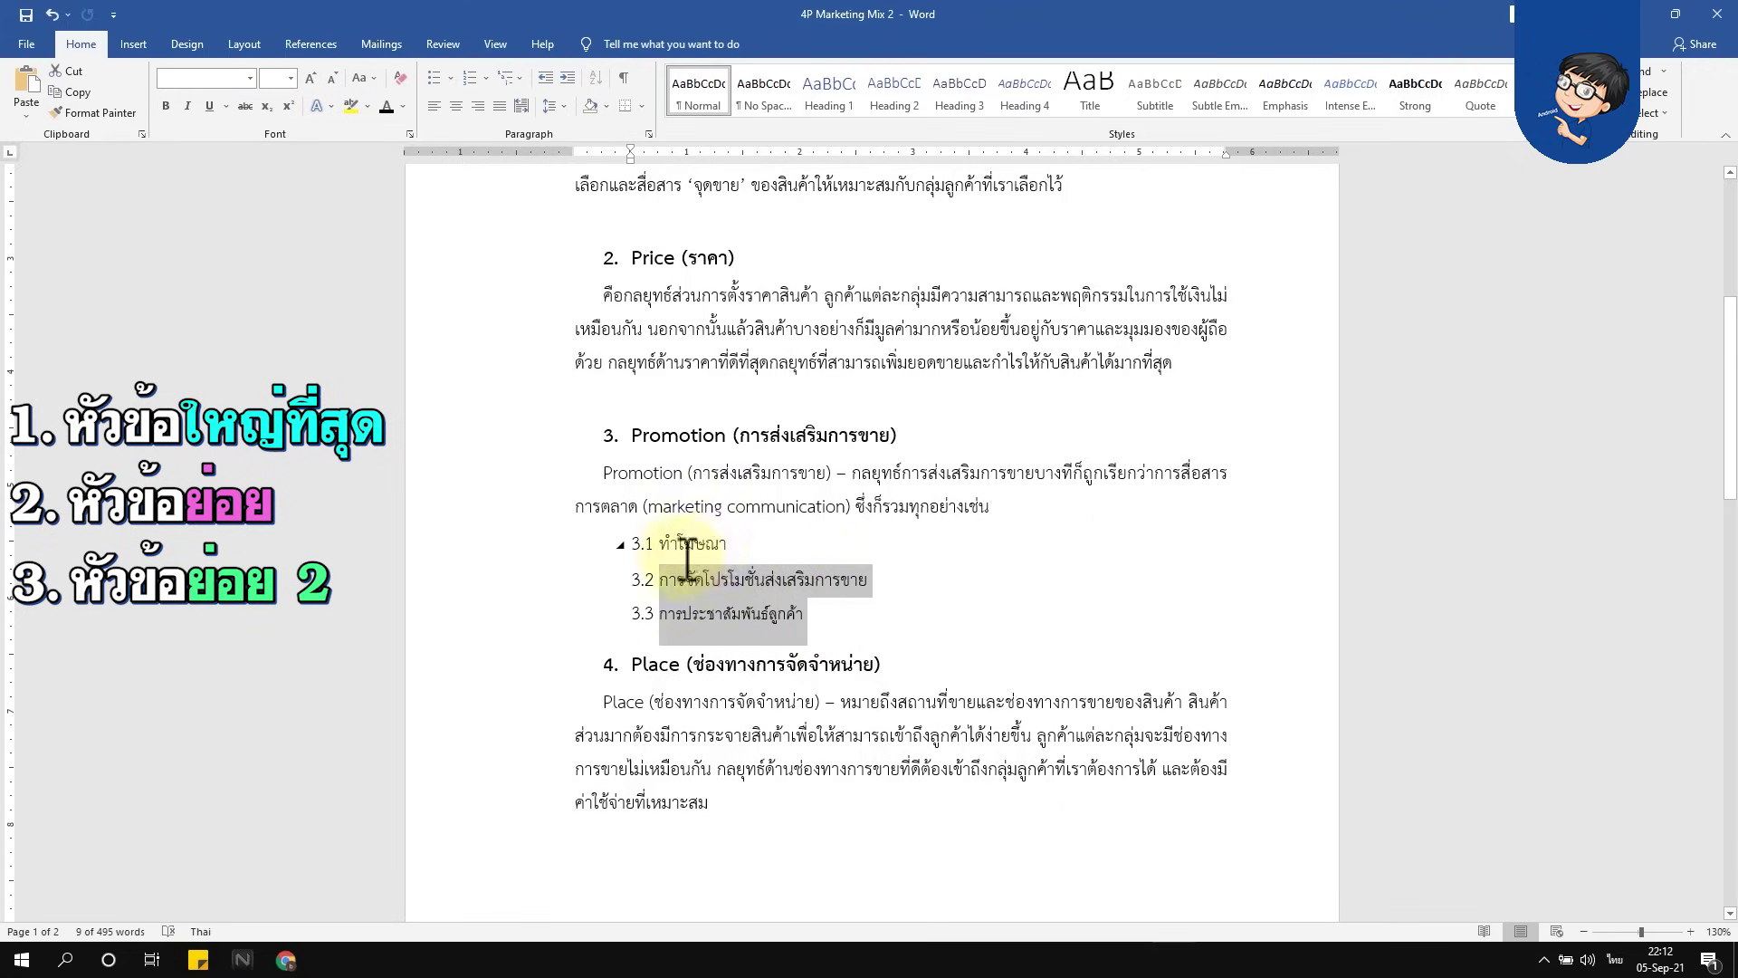
click(969, 107)
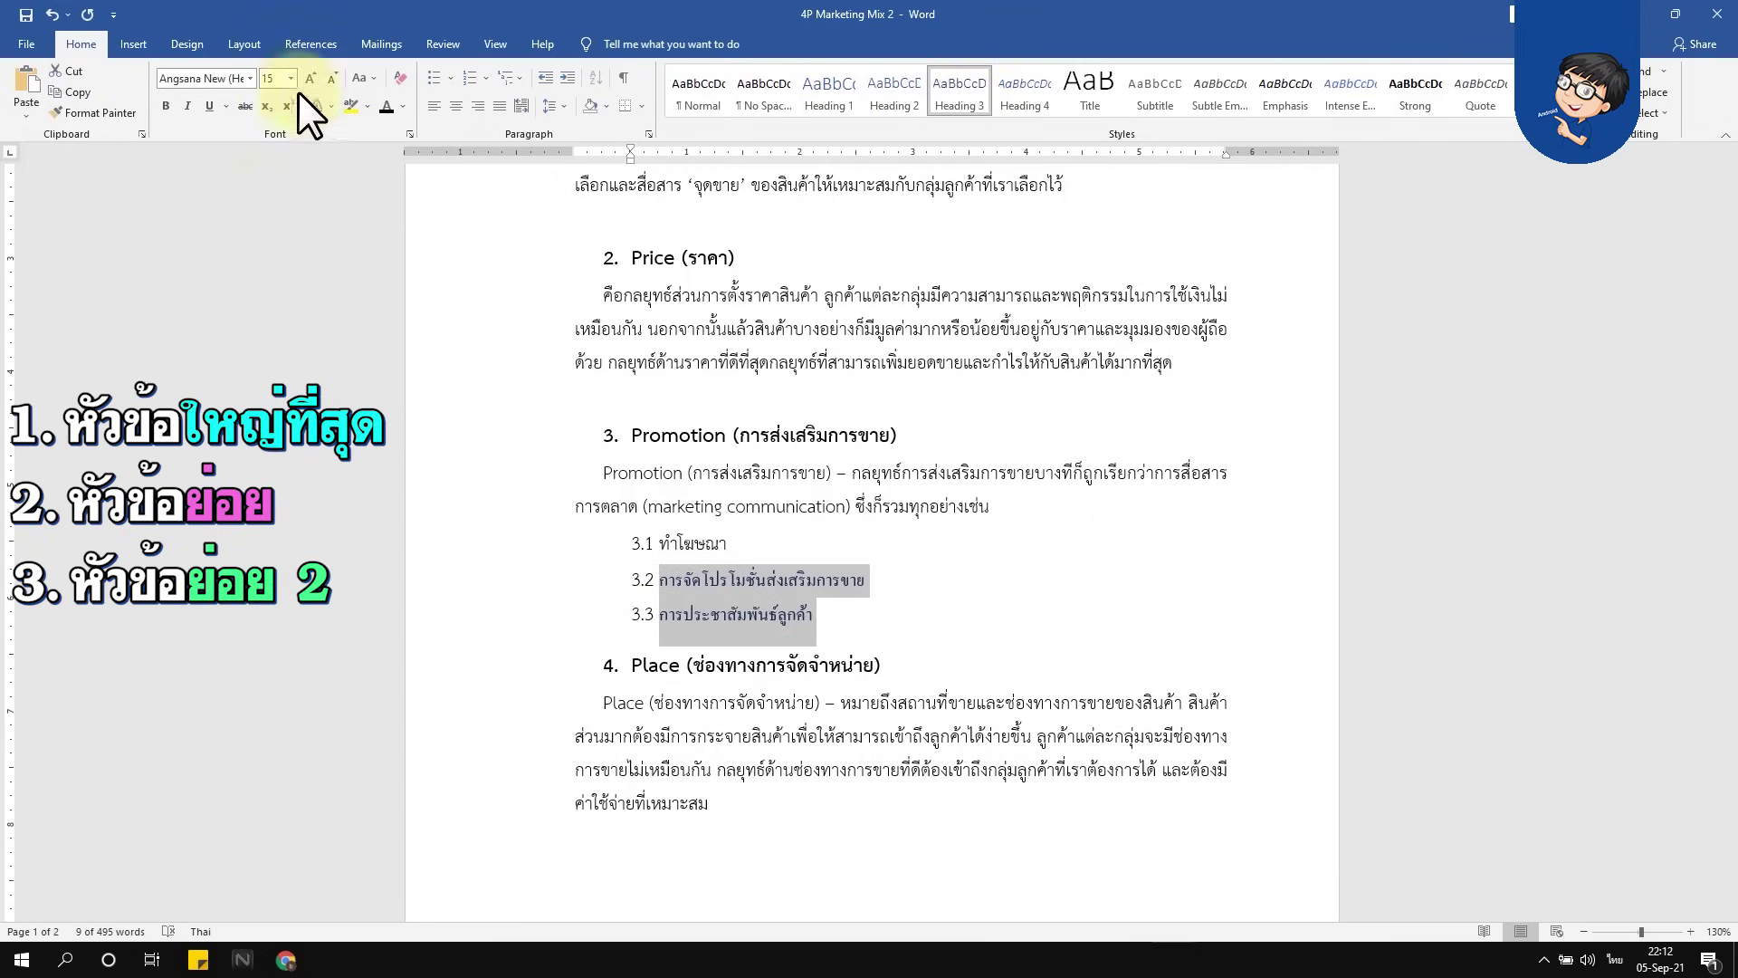
click(251, 78)
click(227, 219)
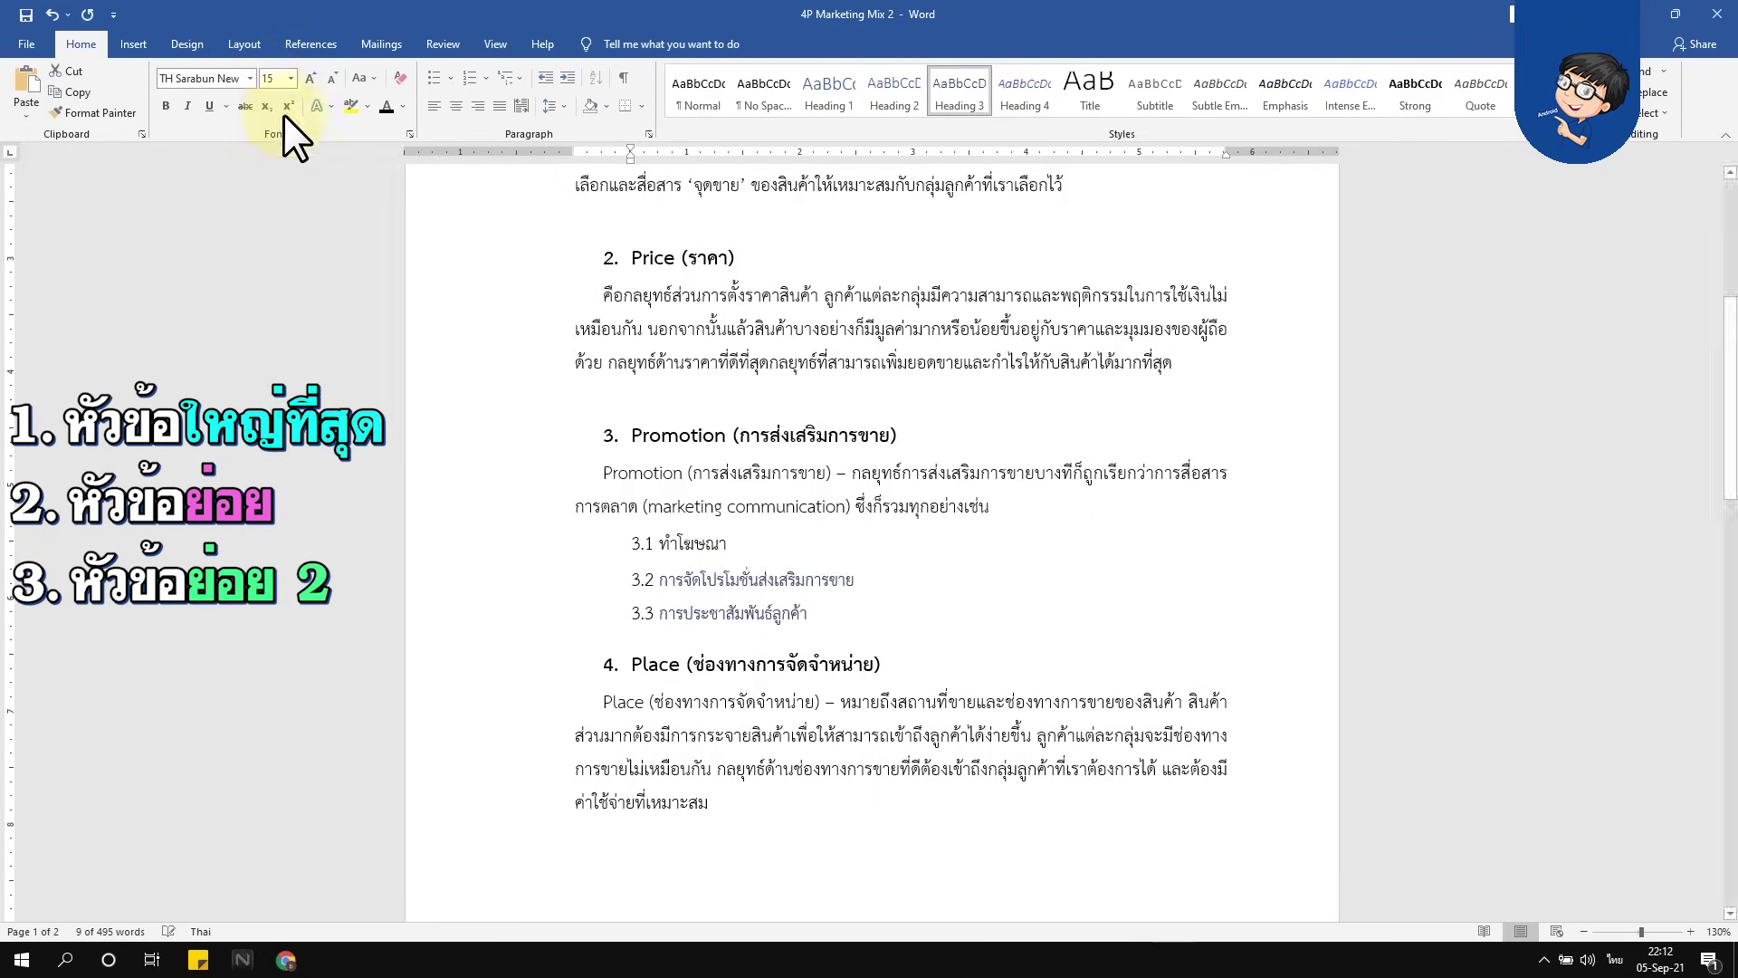
click(291, 78)
click(278, 203)
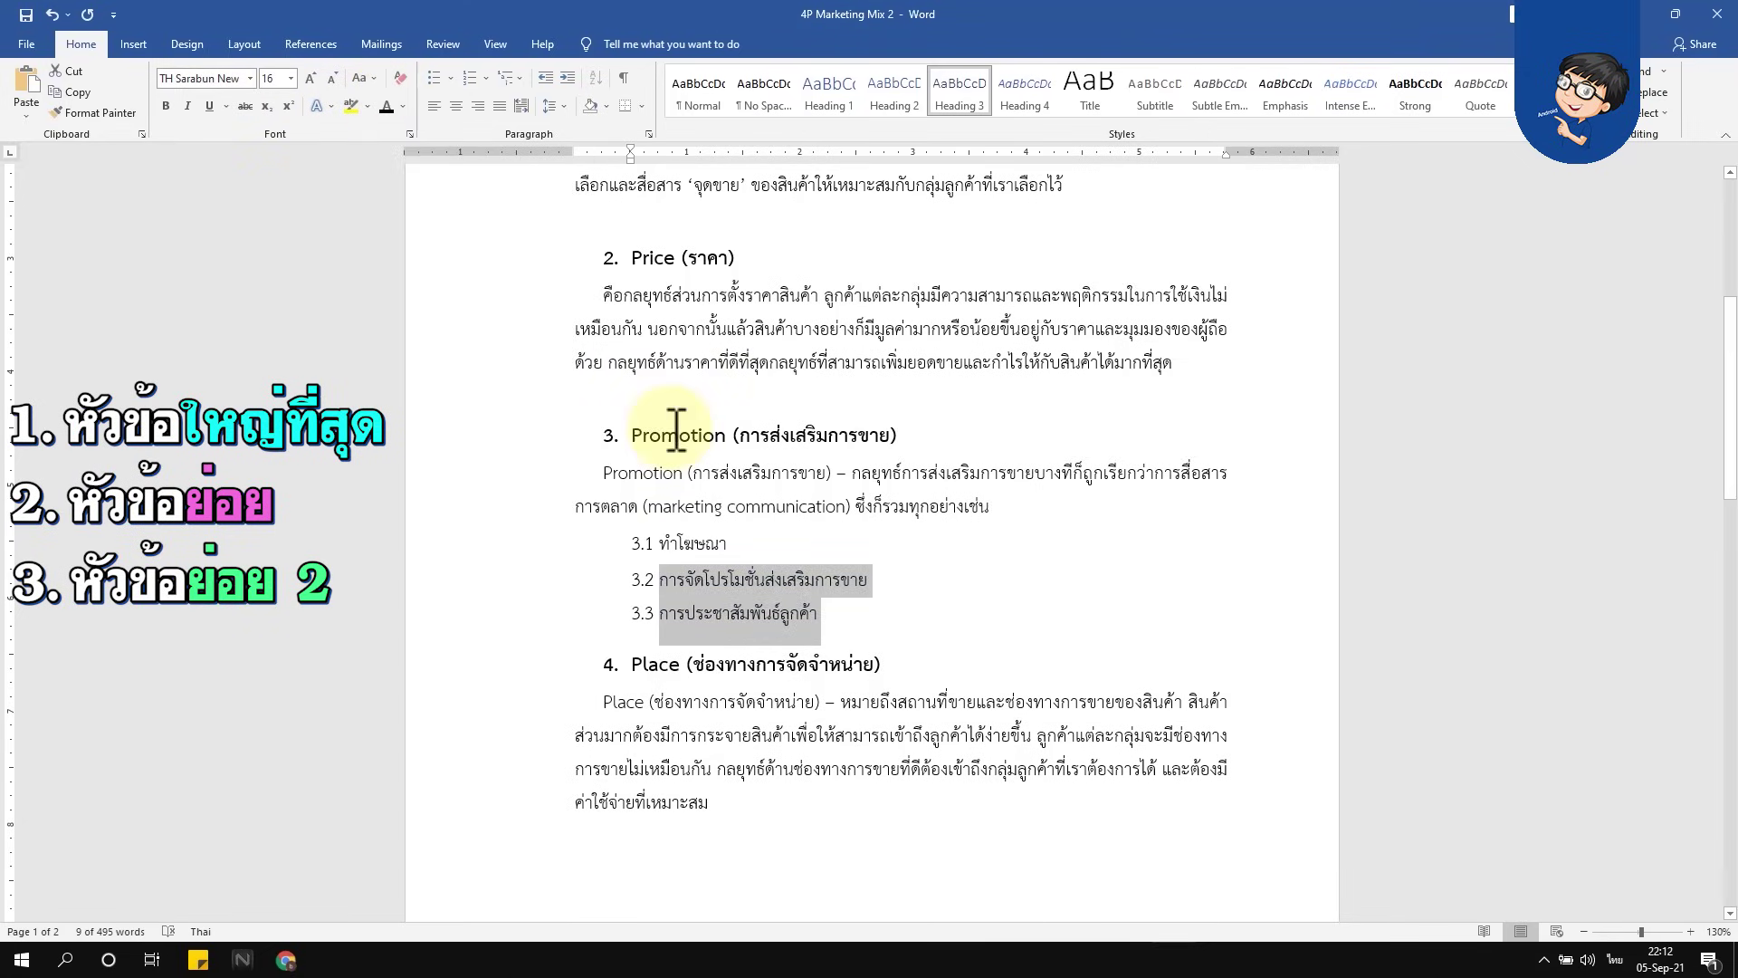
Check the styles of the Promotion paragraph and sub-items 3.1 to 3.3
click(730, 498)
click(750, 613)
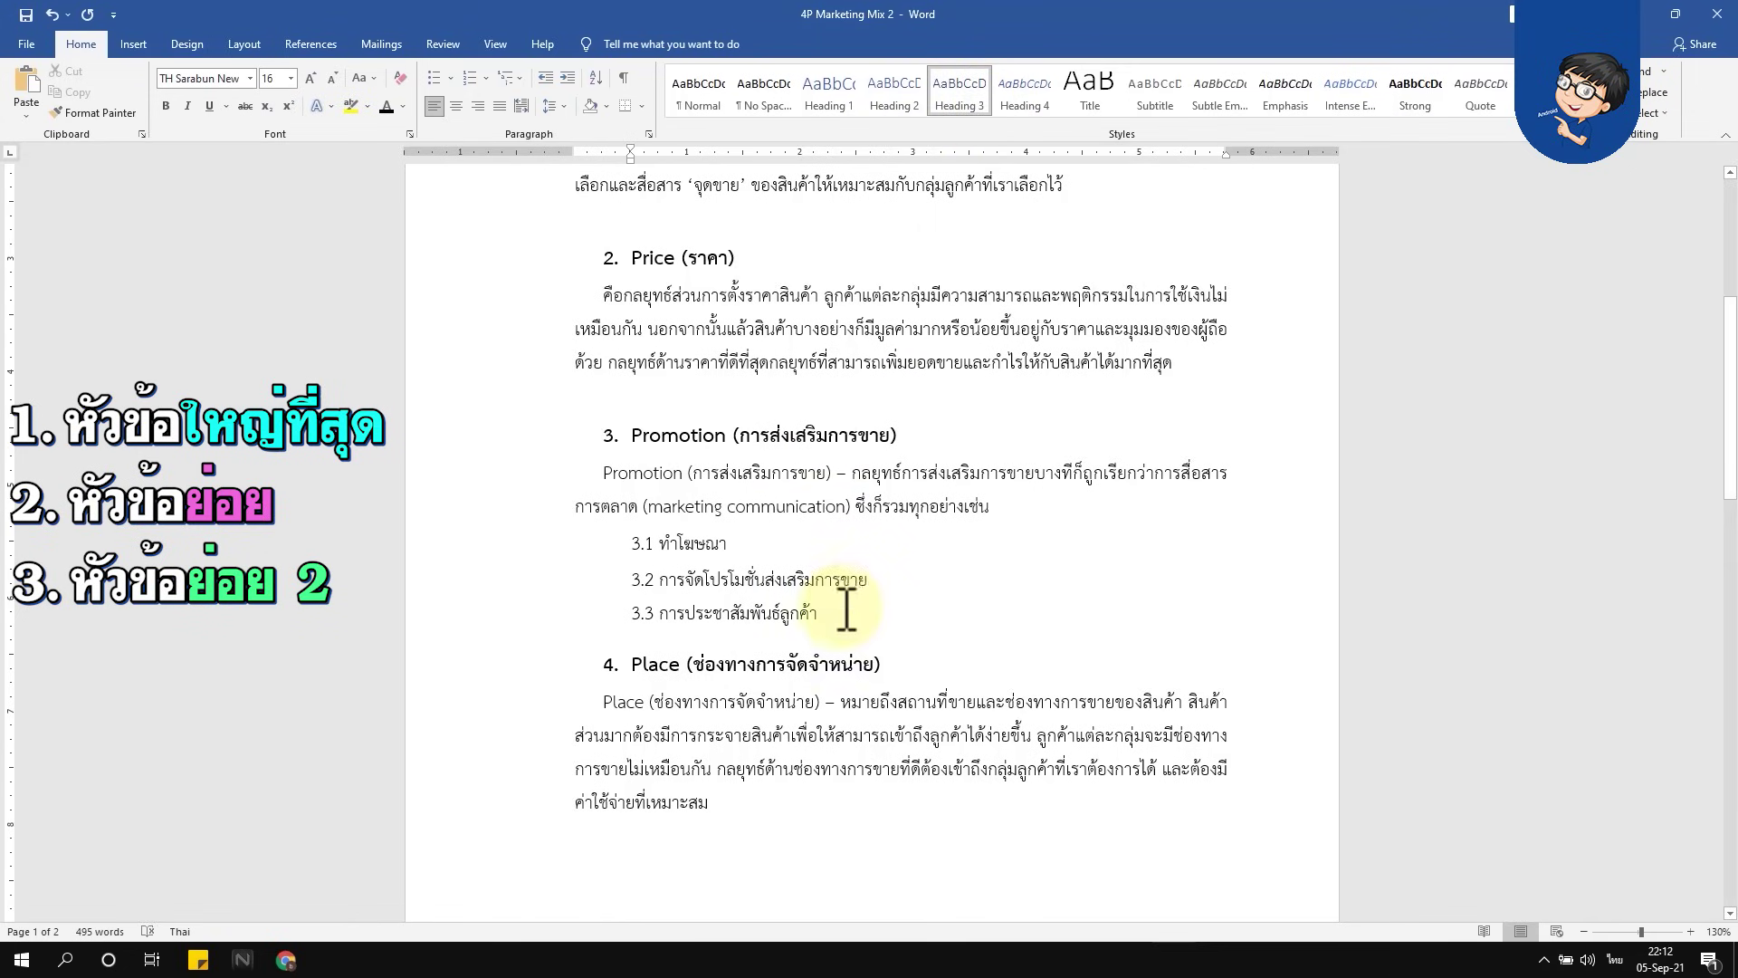
drag(841, 611, 638, 543)
click(706, 582)
drag(783, 598, 709, 589)
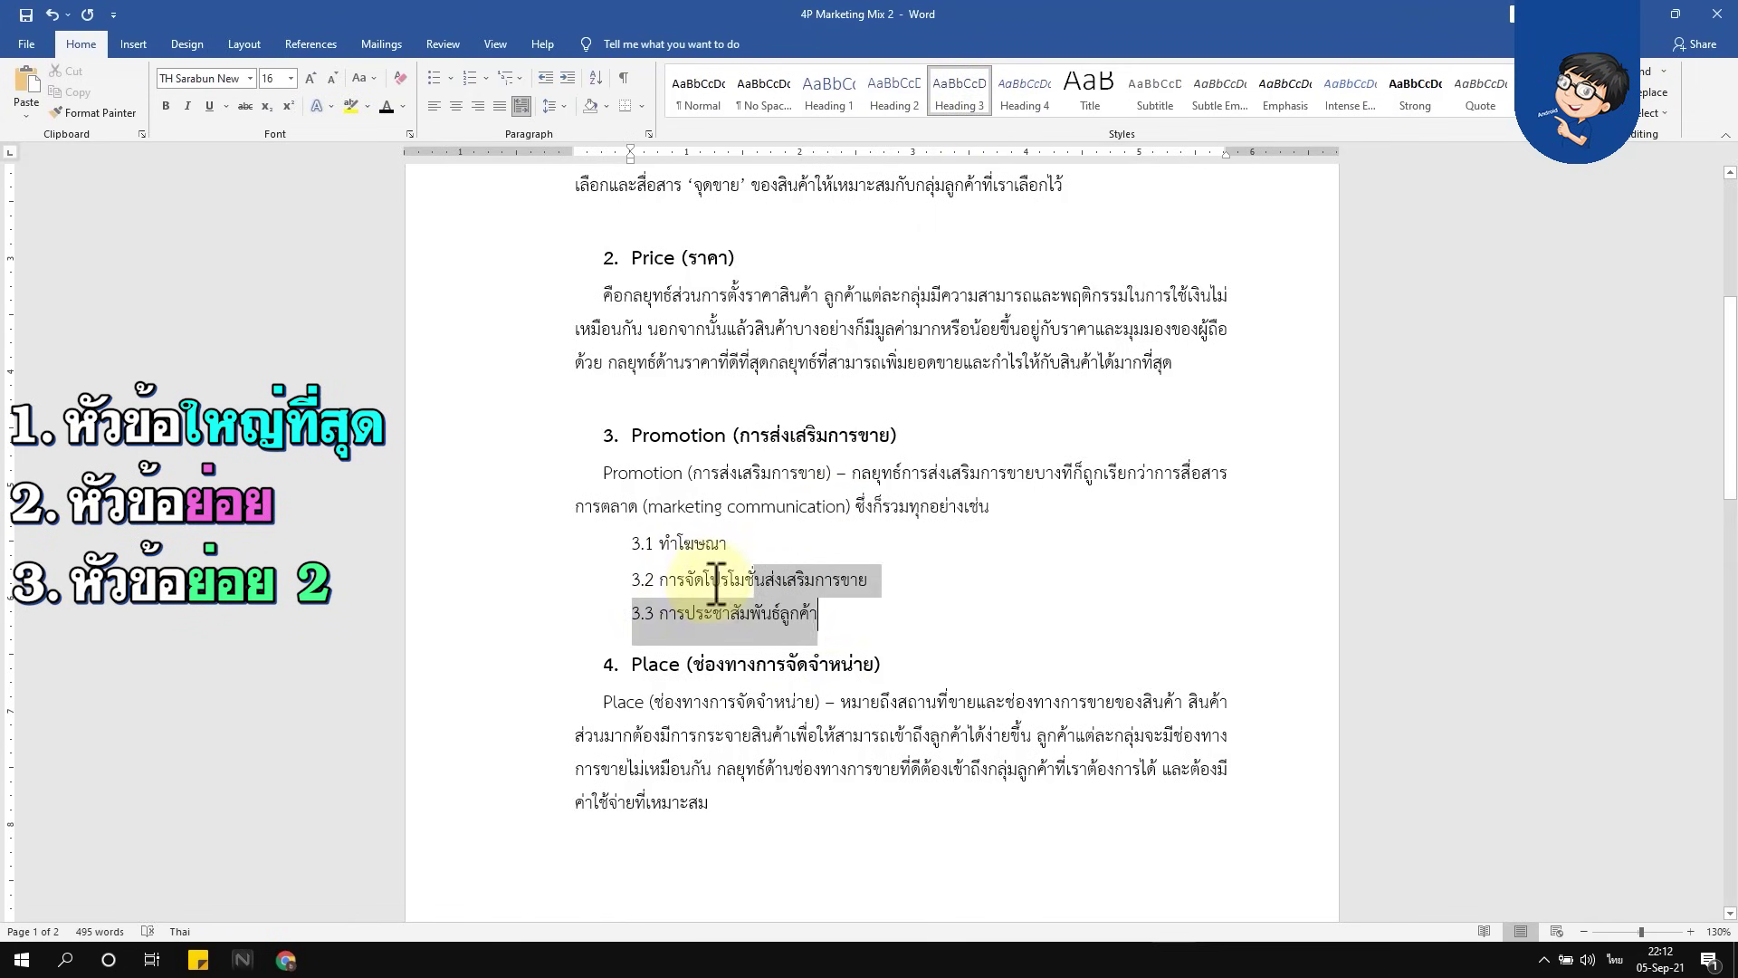
double_click(796, 435)
scroll(778, 439, up, 3)
Insert four blank lines above บทที่ 1 to push chapter 1 down the page
scroll(768, 441, up, 2)
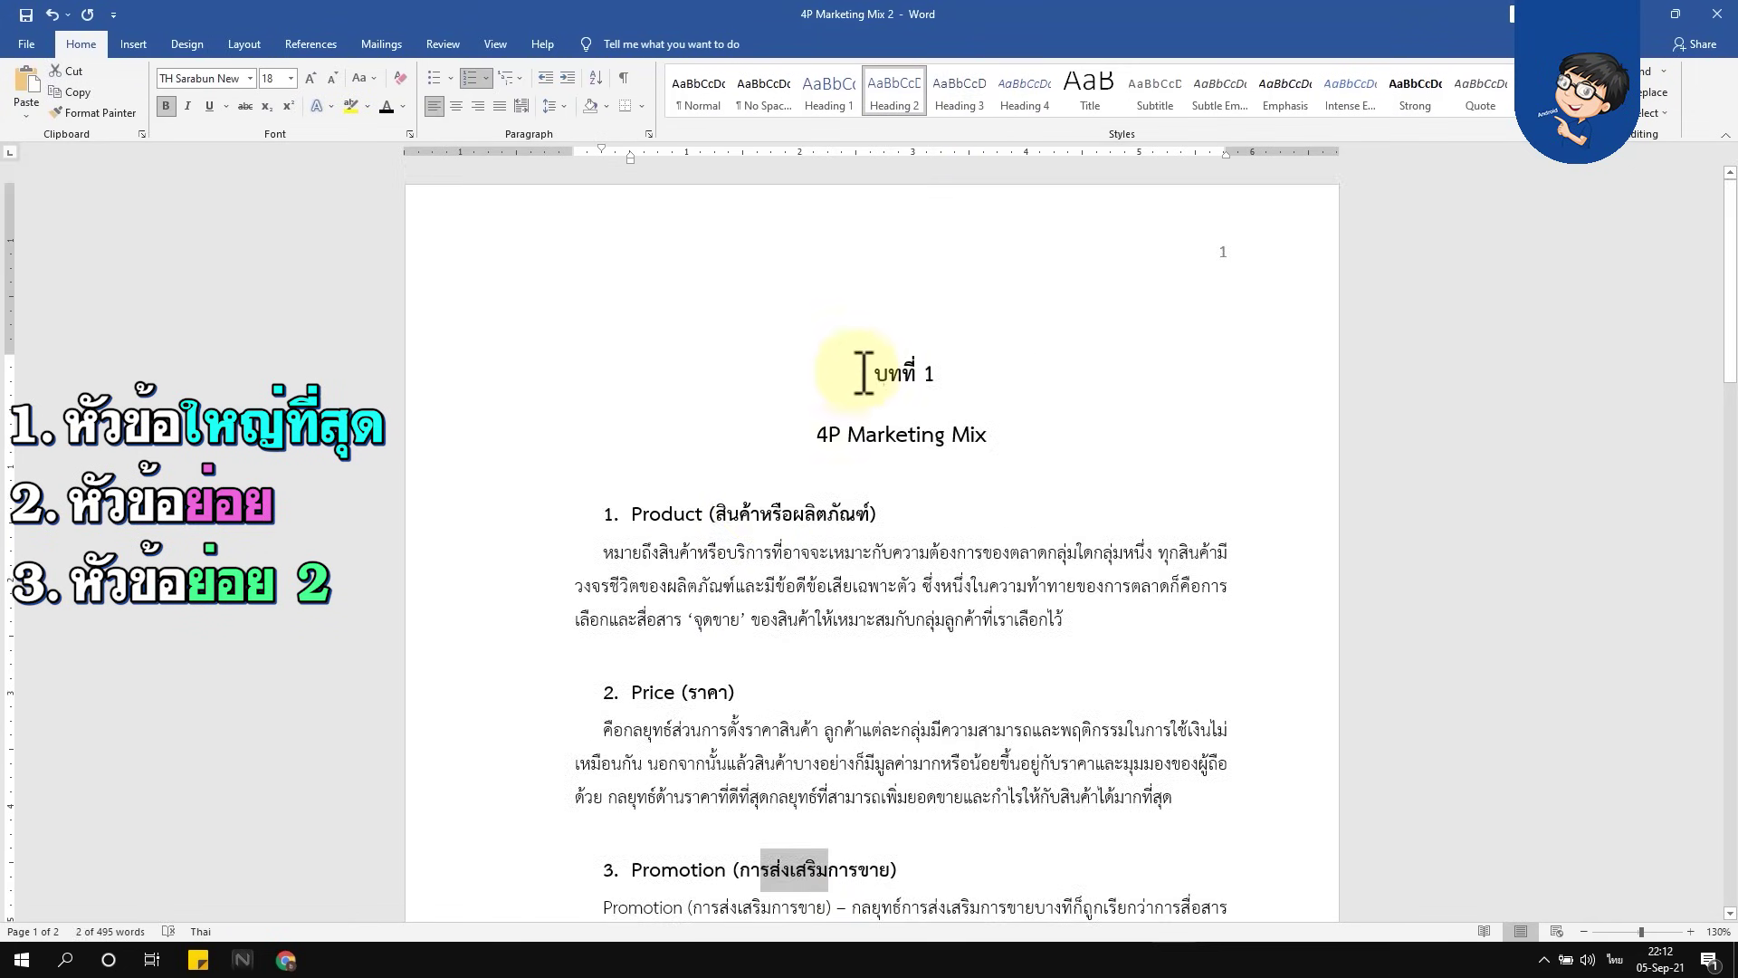
click(880, 367)
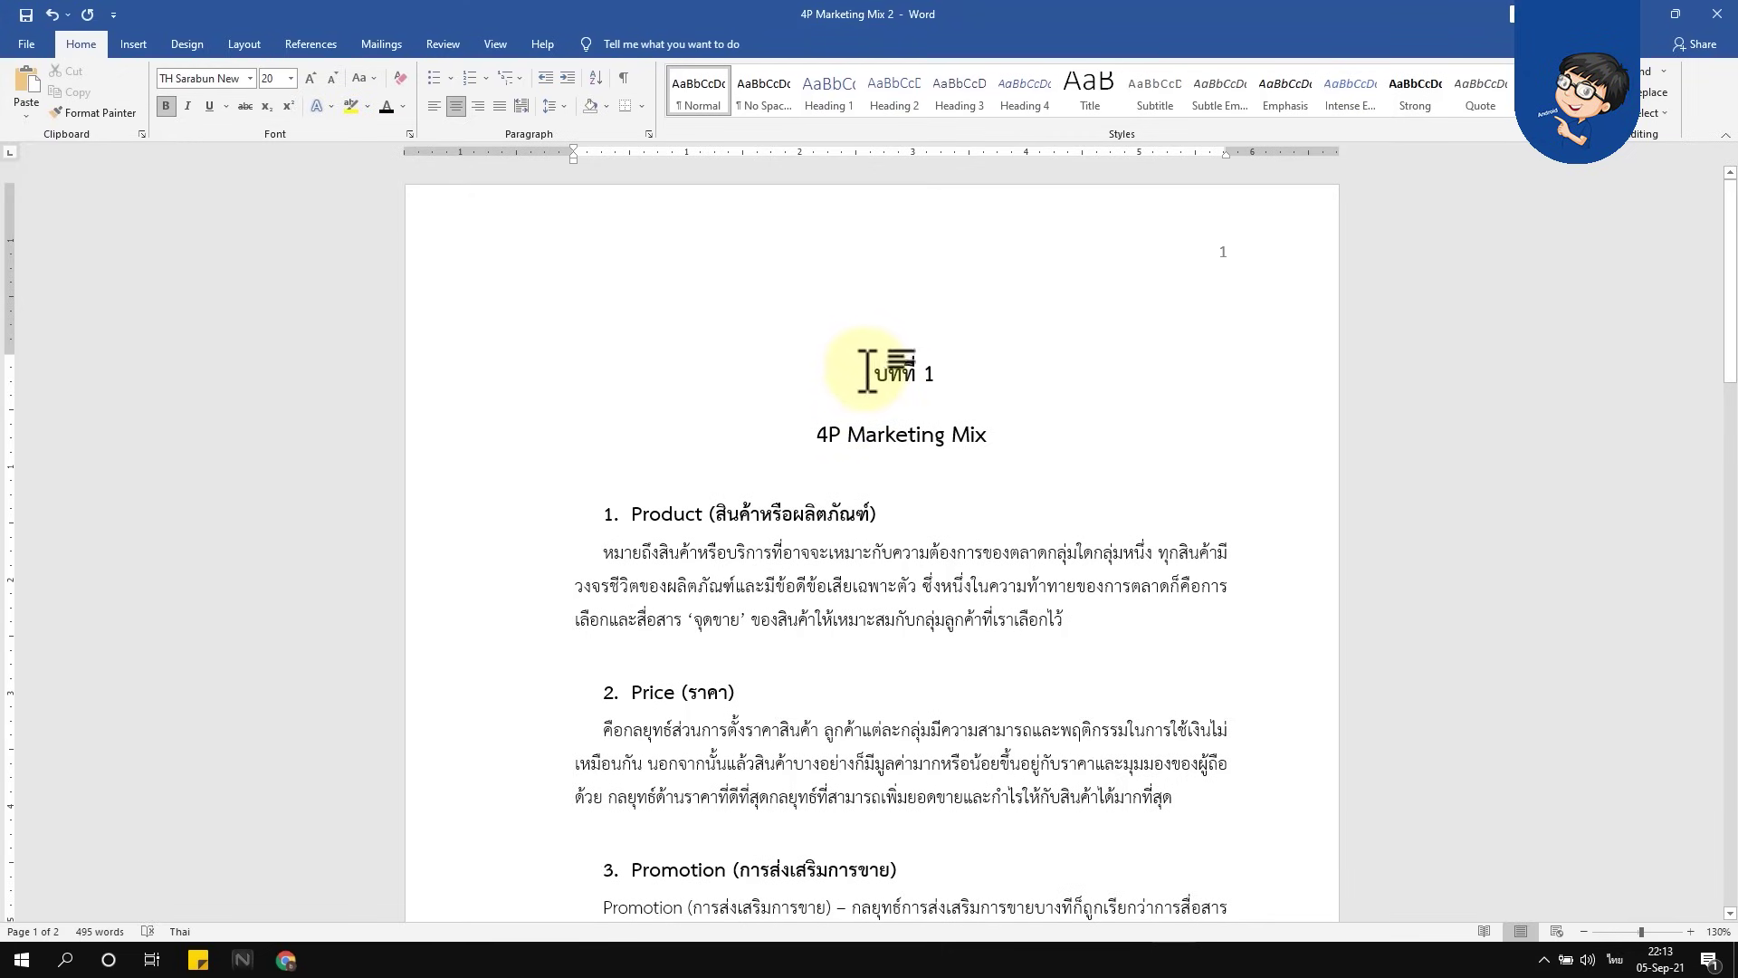
key(Return)
key(Return)
key(Return)
key(Return)
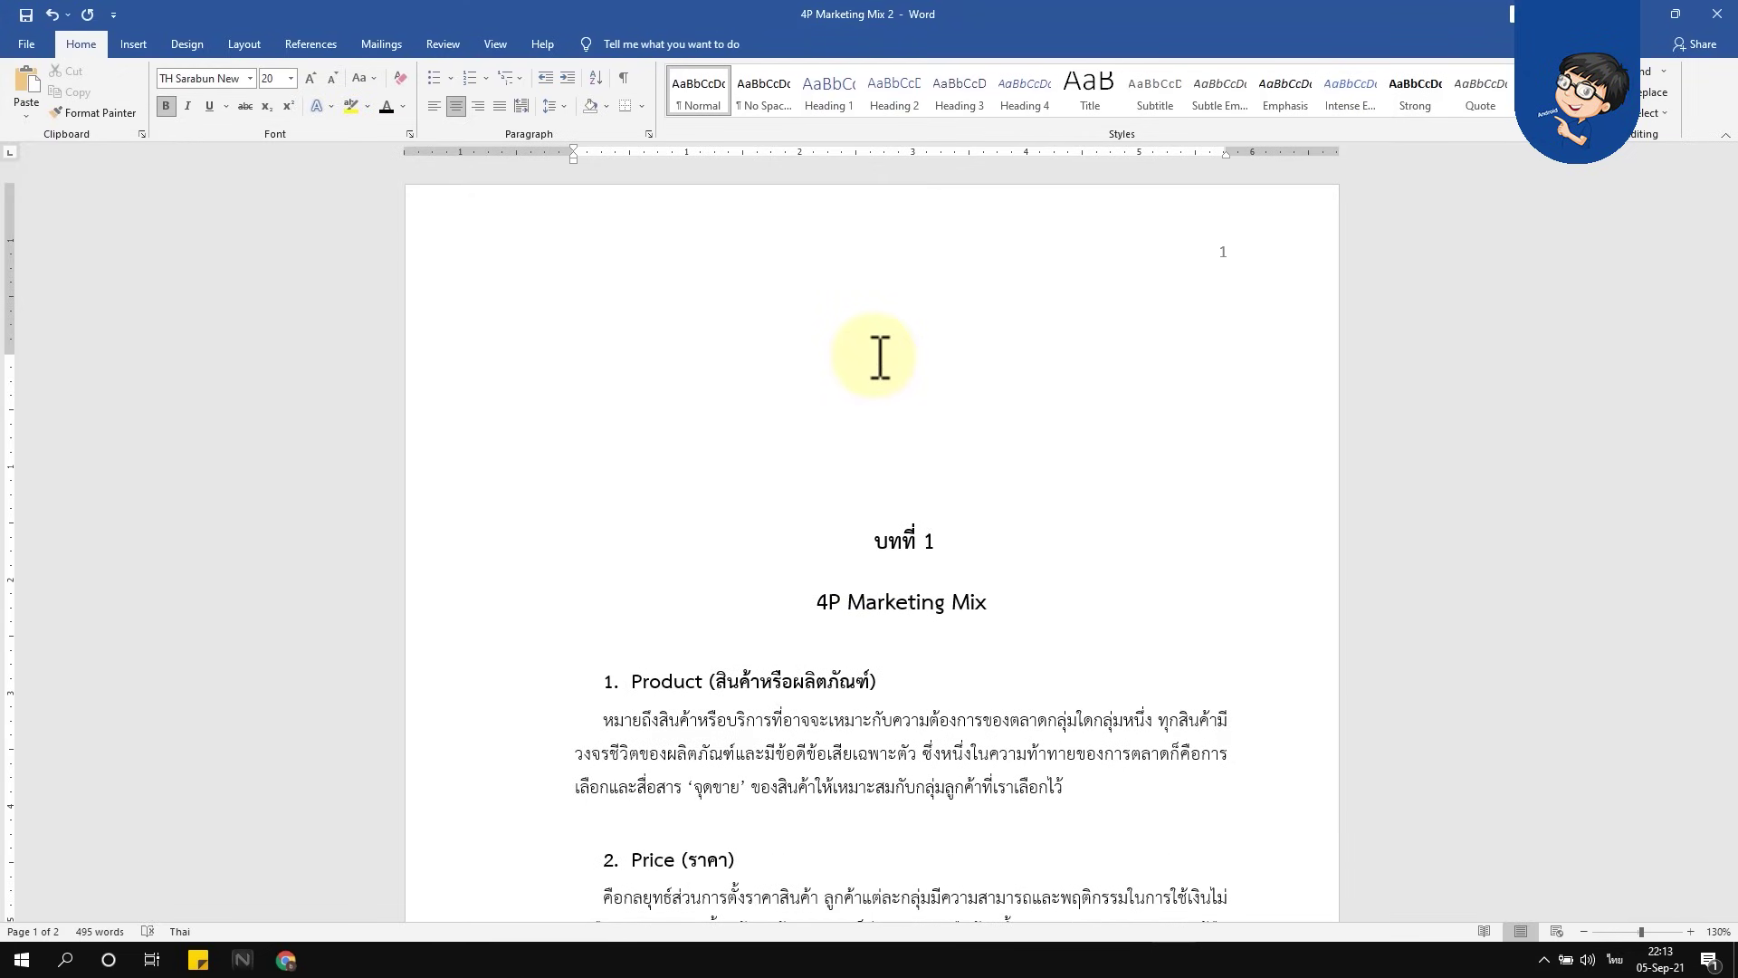
key(Return)
key(Return)
key(Return)
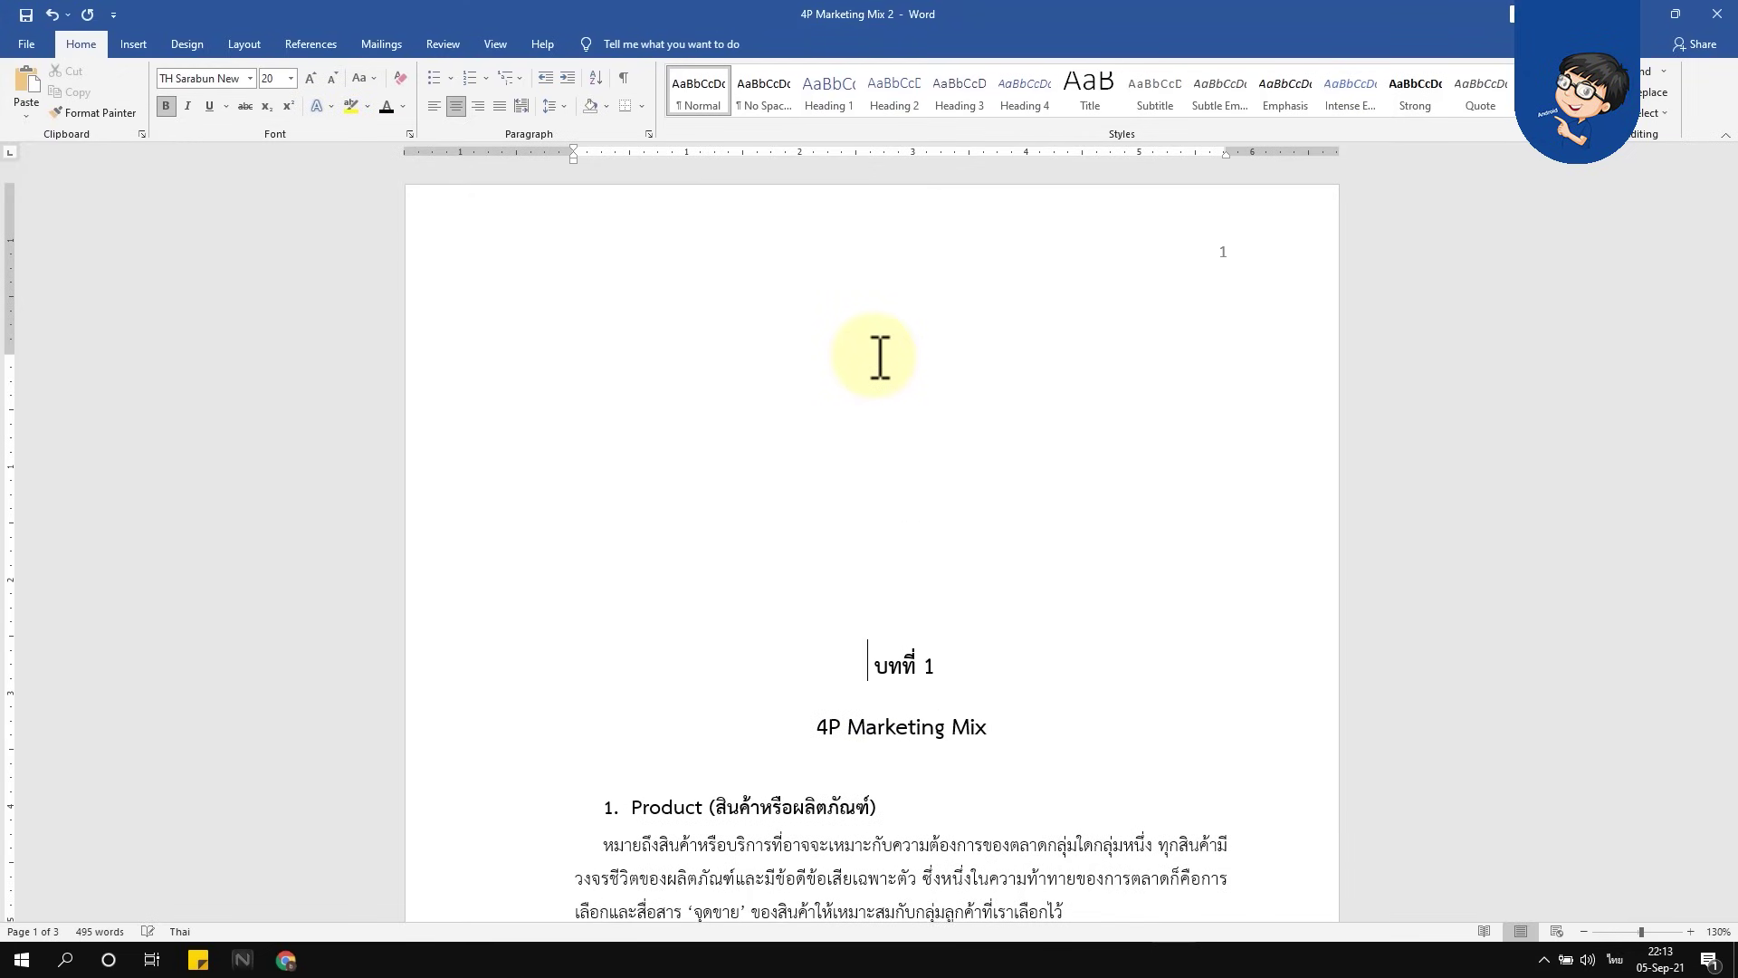
key(Return)
key(Return)
key(Return)
key(Return)
key(Return)
key(Return)
key(Return)
key(Return)
key(Return)
key(Return)
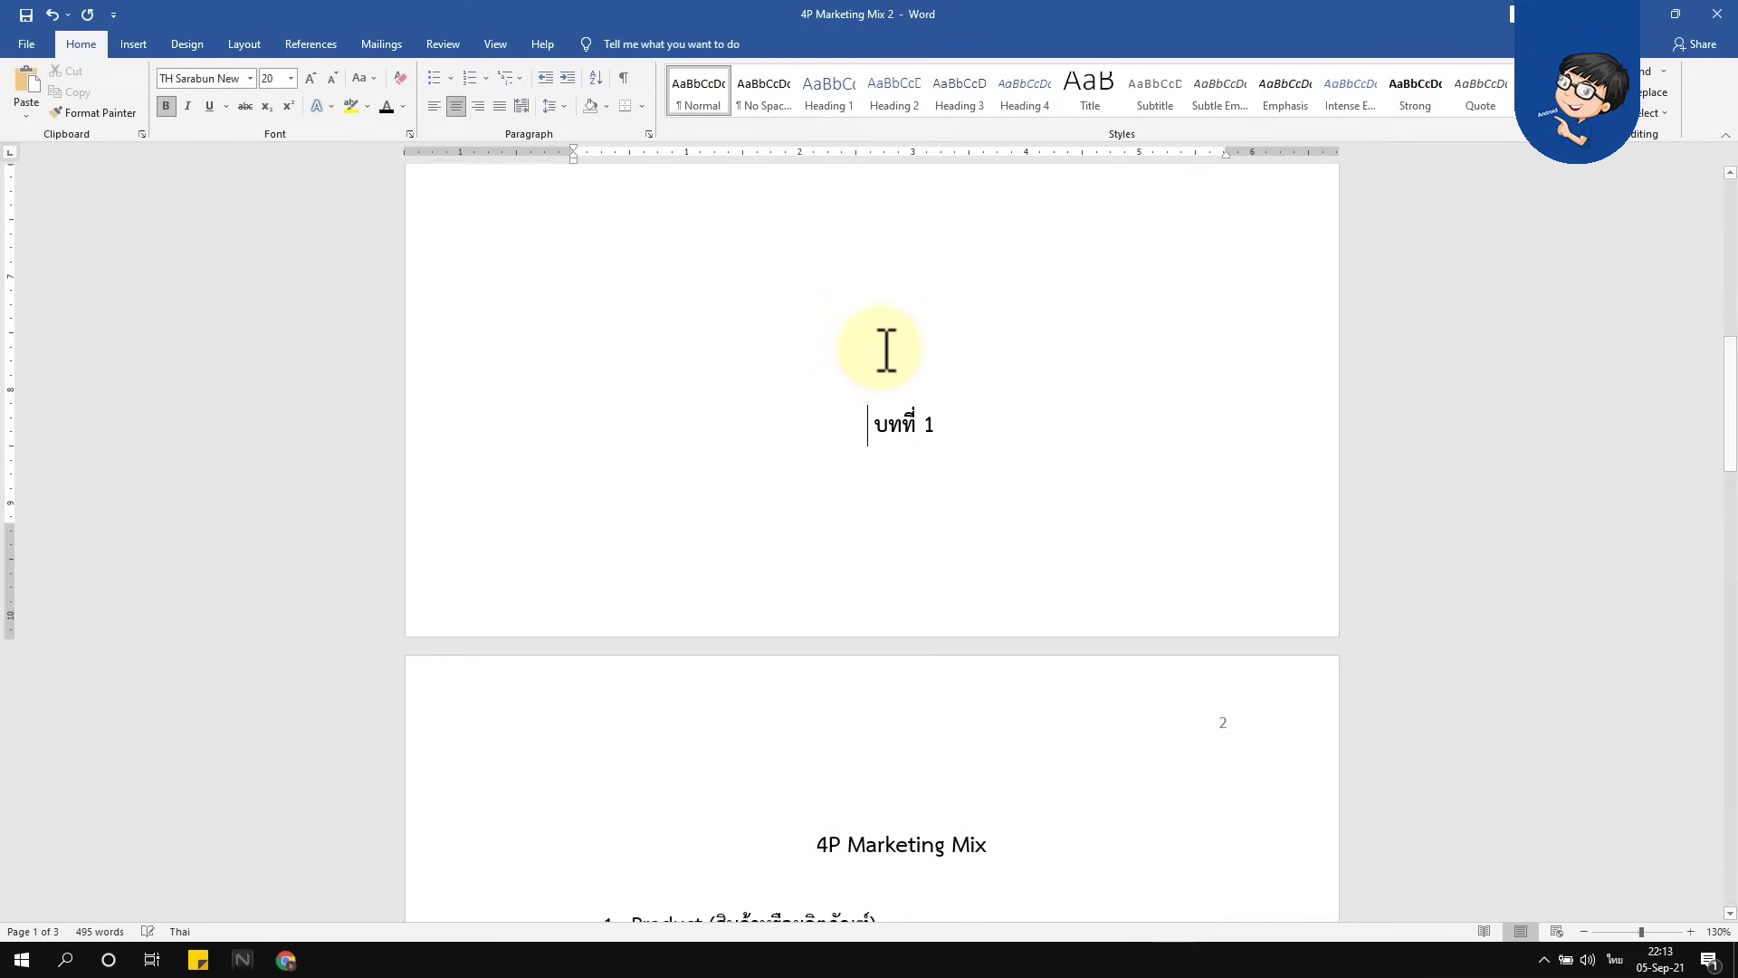
key(Return)
key(Return)
scroll(888, 349, down, 10)
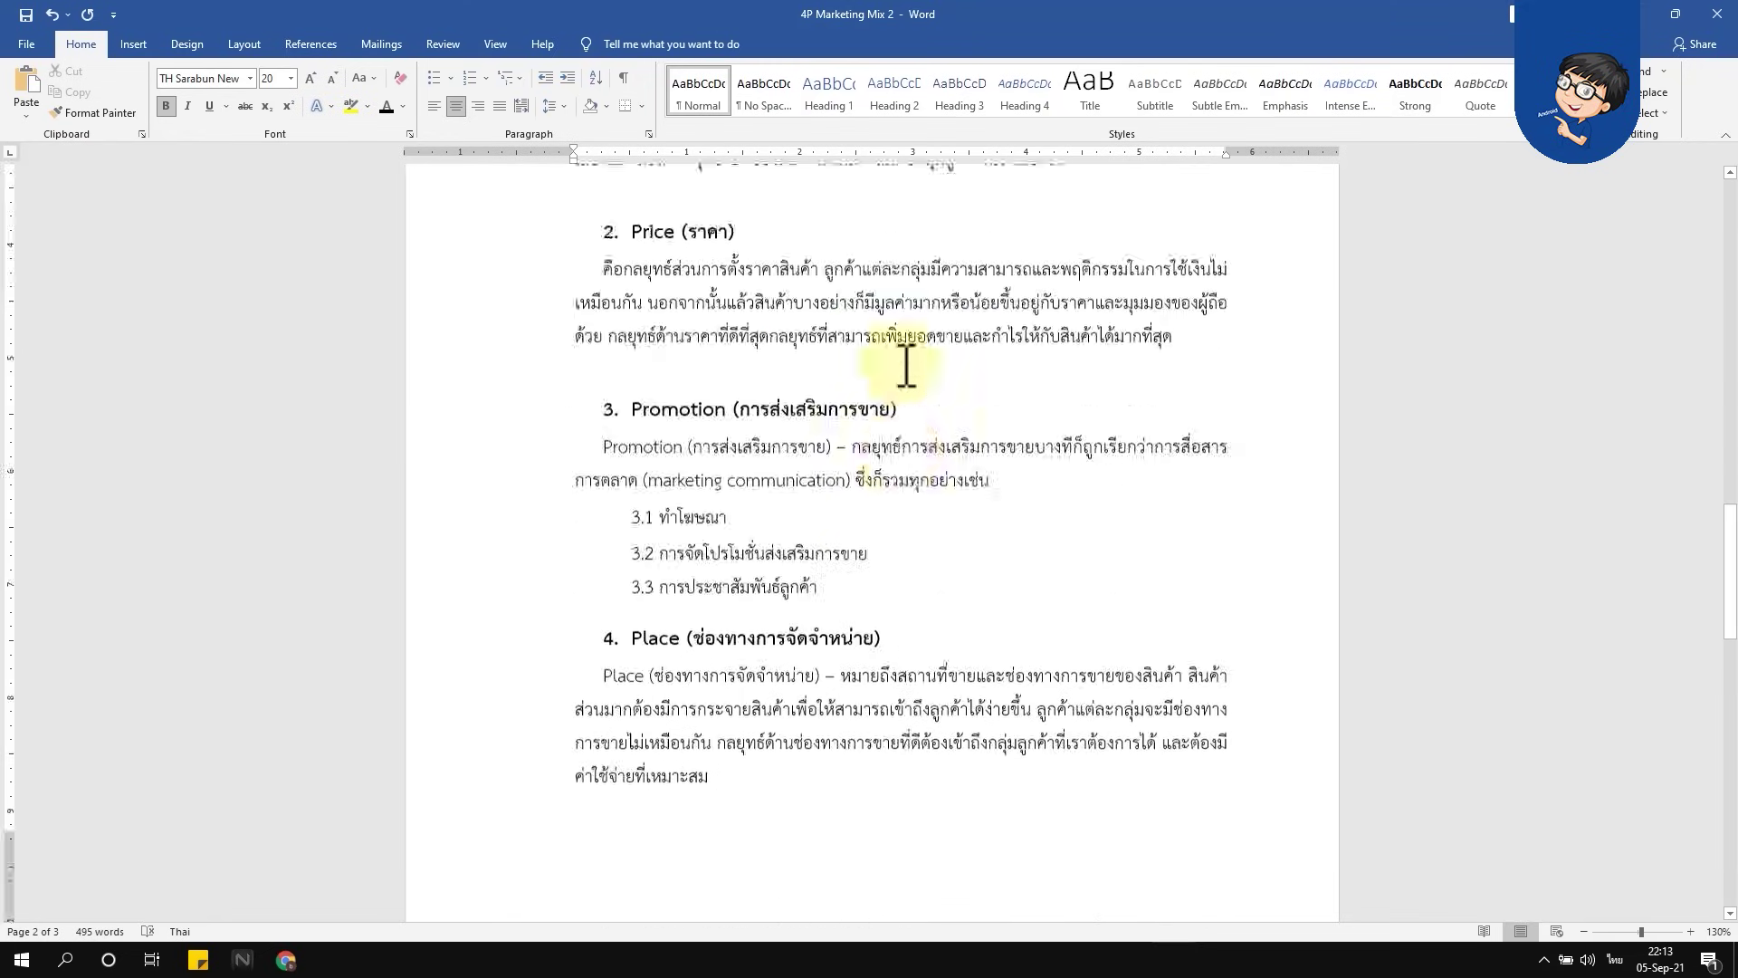
click(911, 324)
Type the heading 'สารบัญ' on the first line of the blank first page
scroll(914, 328, up, 10)
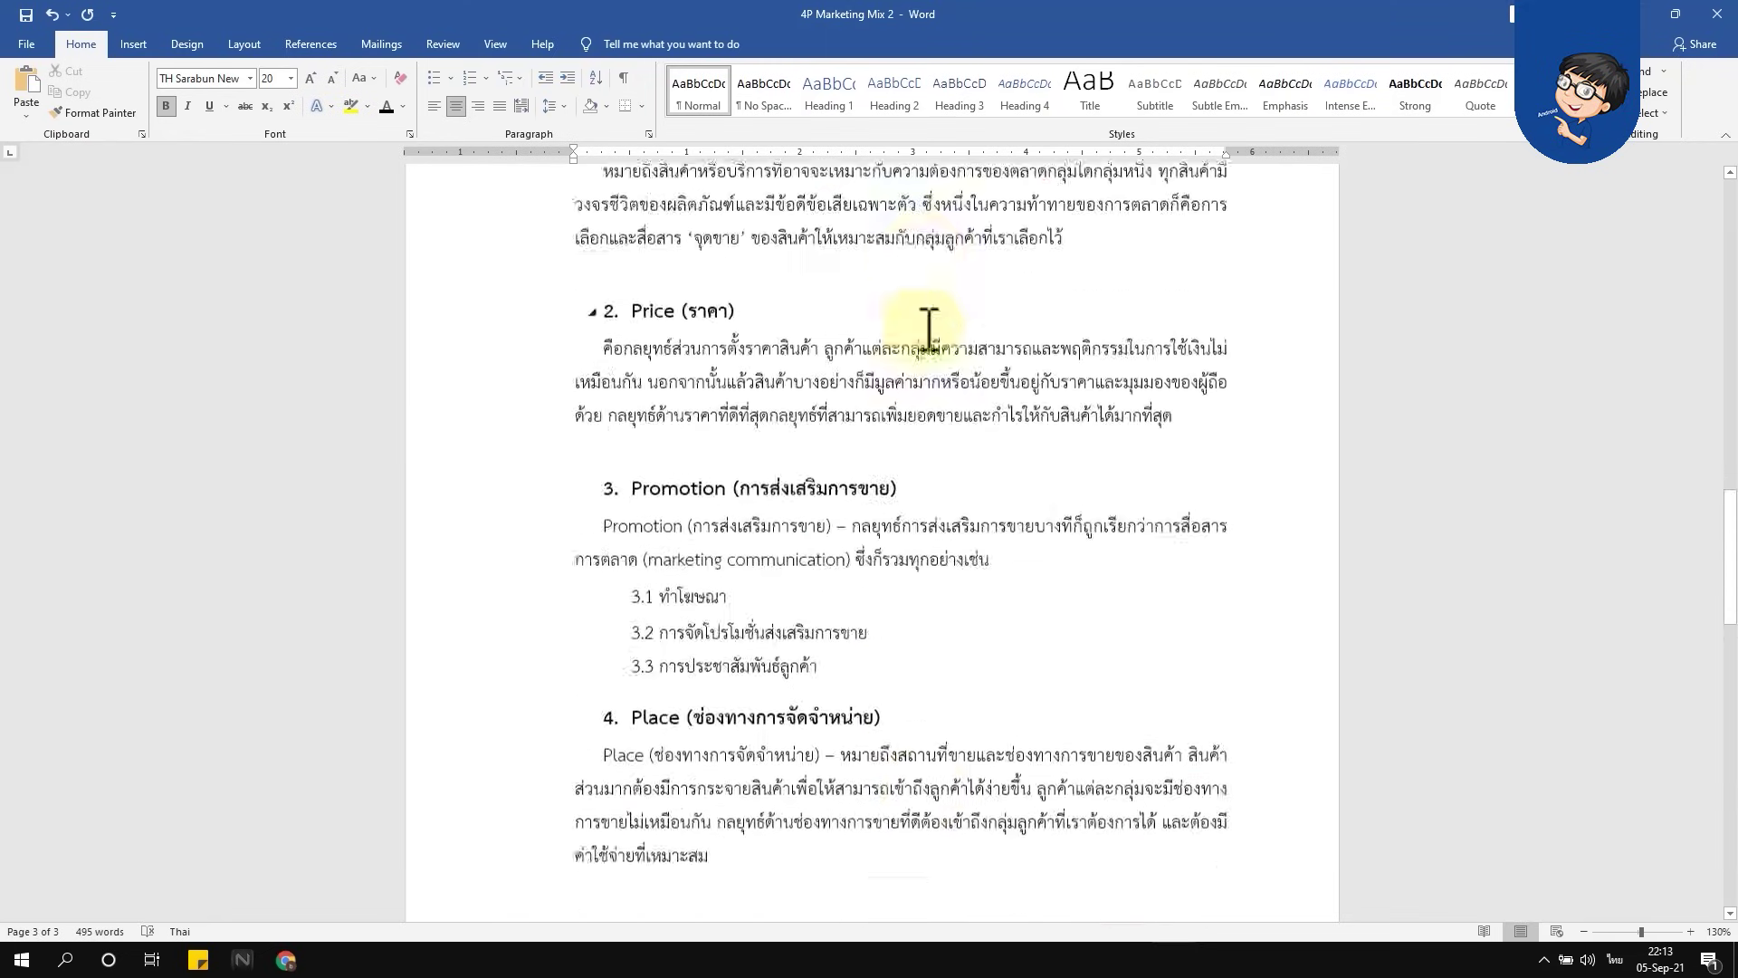
scroll(924, 329, up, 8)
scroll(924, 329, up, 5)
click(883, 328)
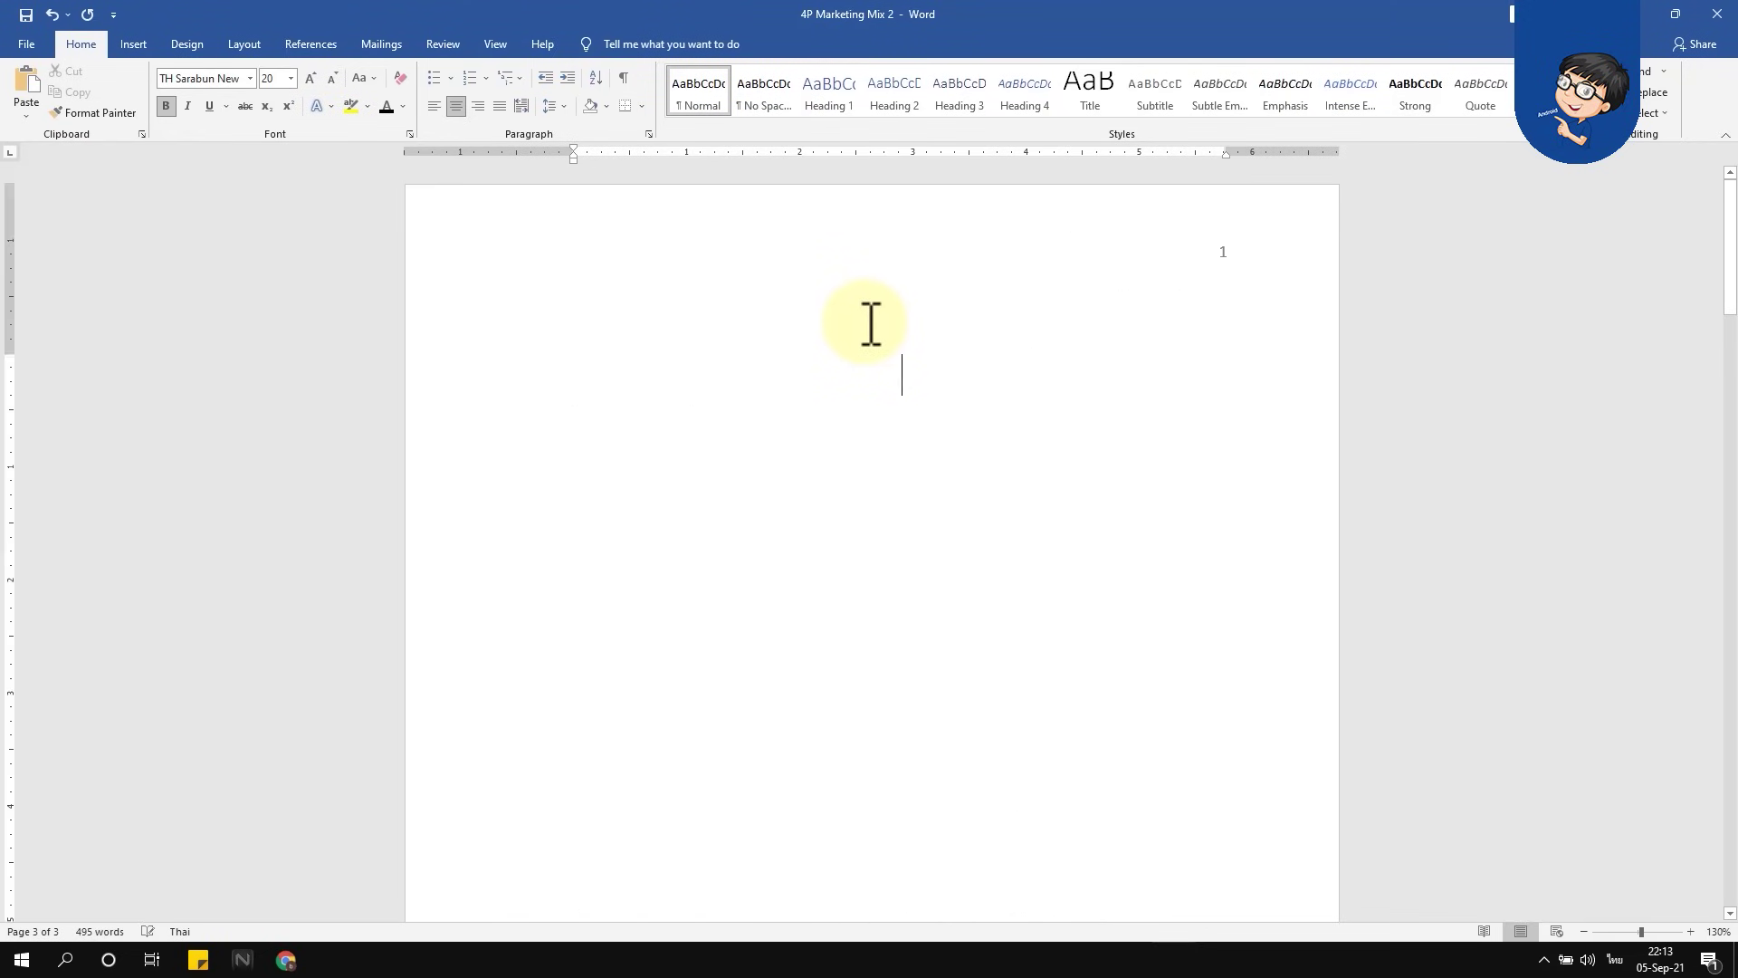
text(สาร)
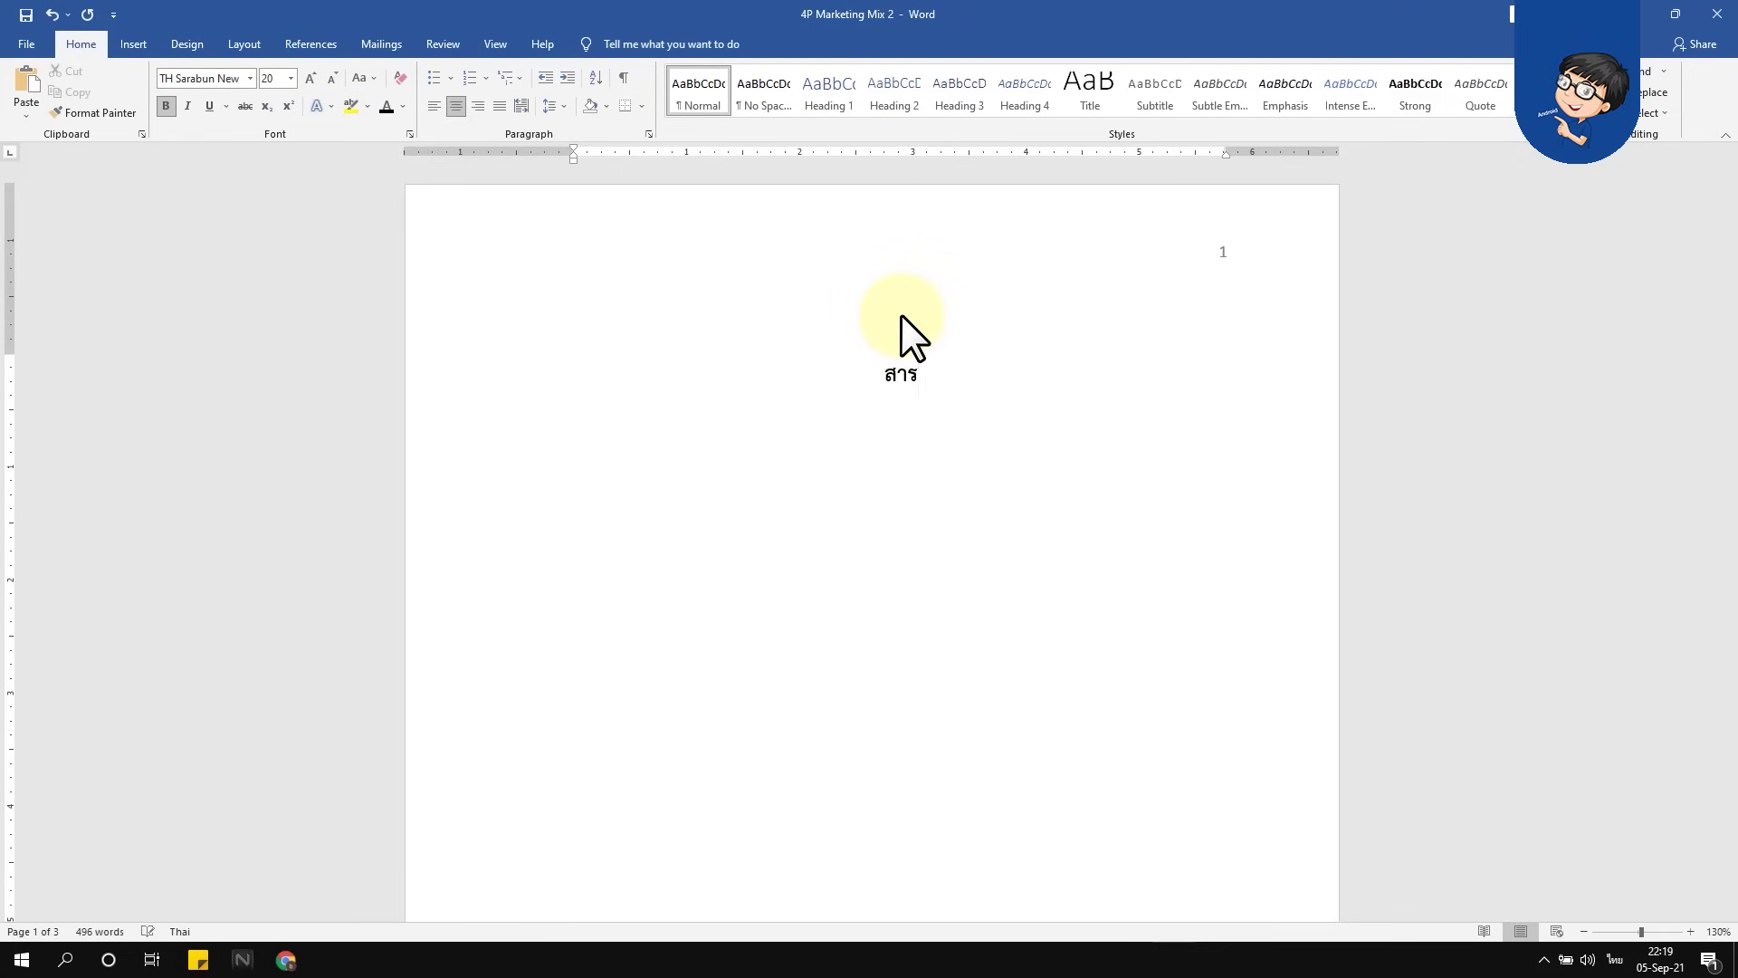
text(บัญ)
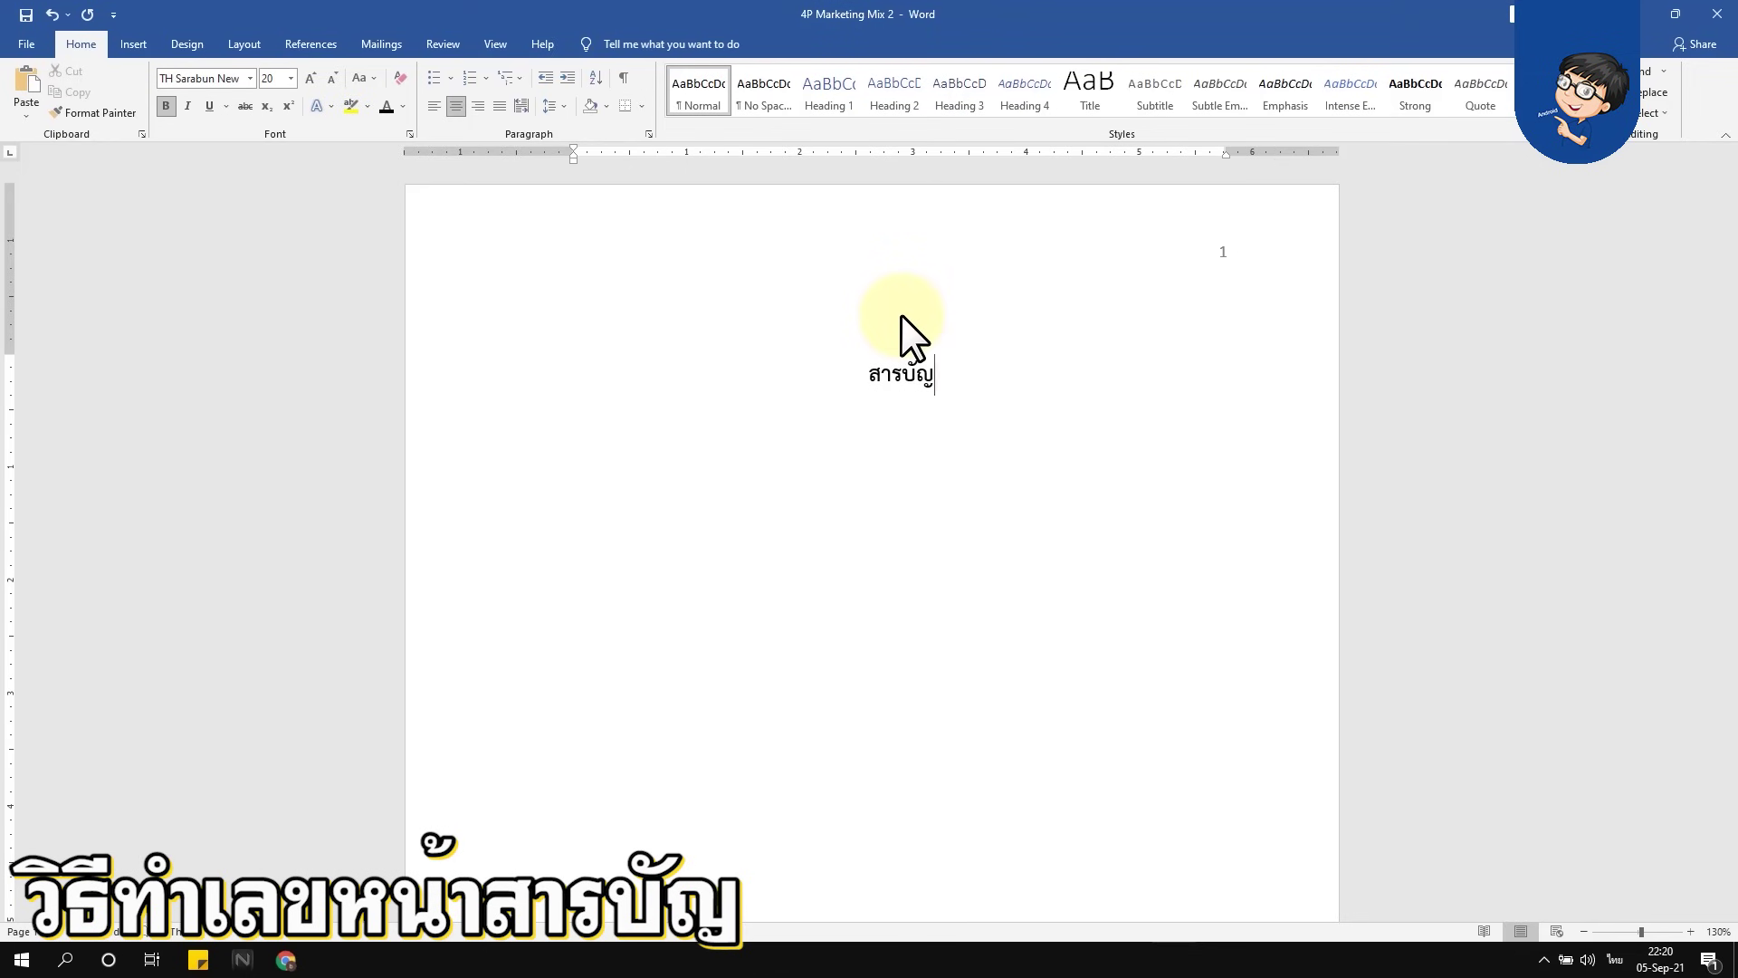
scroll(1237, 263, down, 3)
Insert a Next Page section break before chapter 1 and delete the blank line above บทที่ 1
scroll(1237, 263, down, 5)
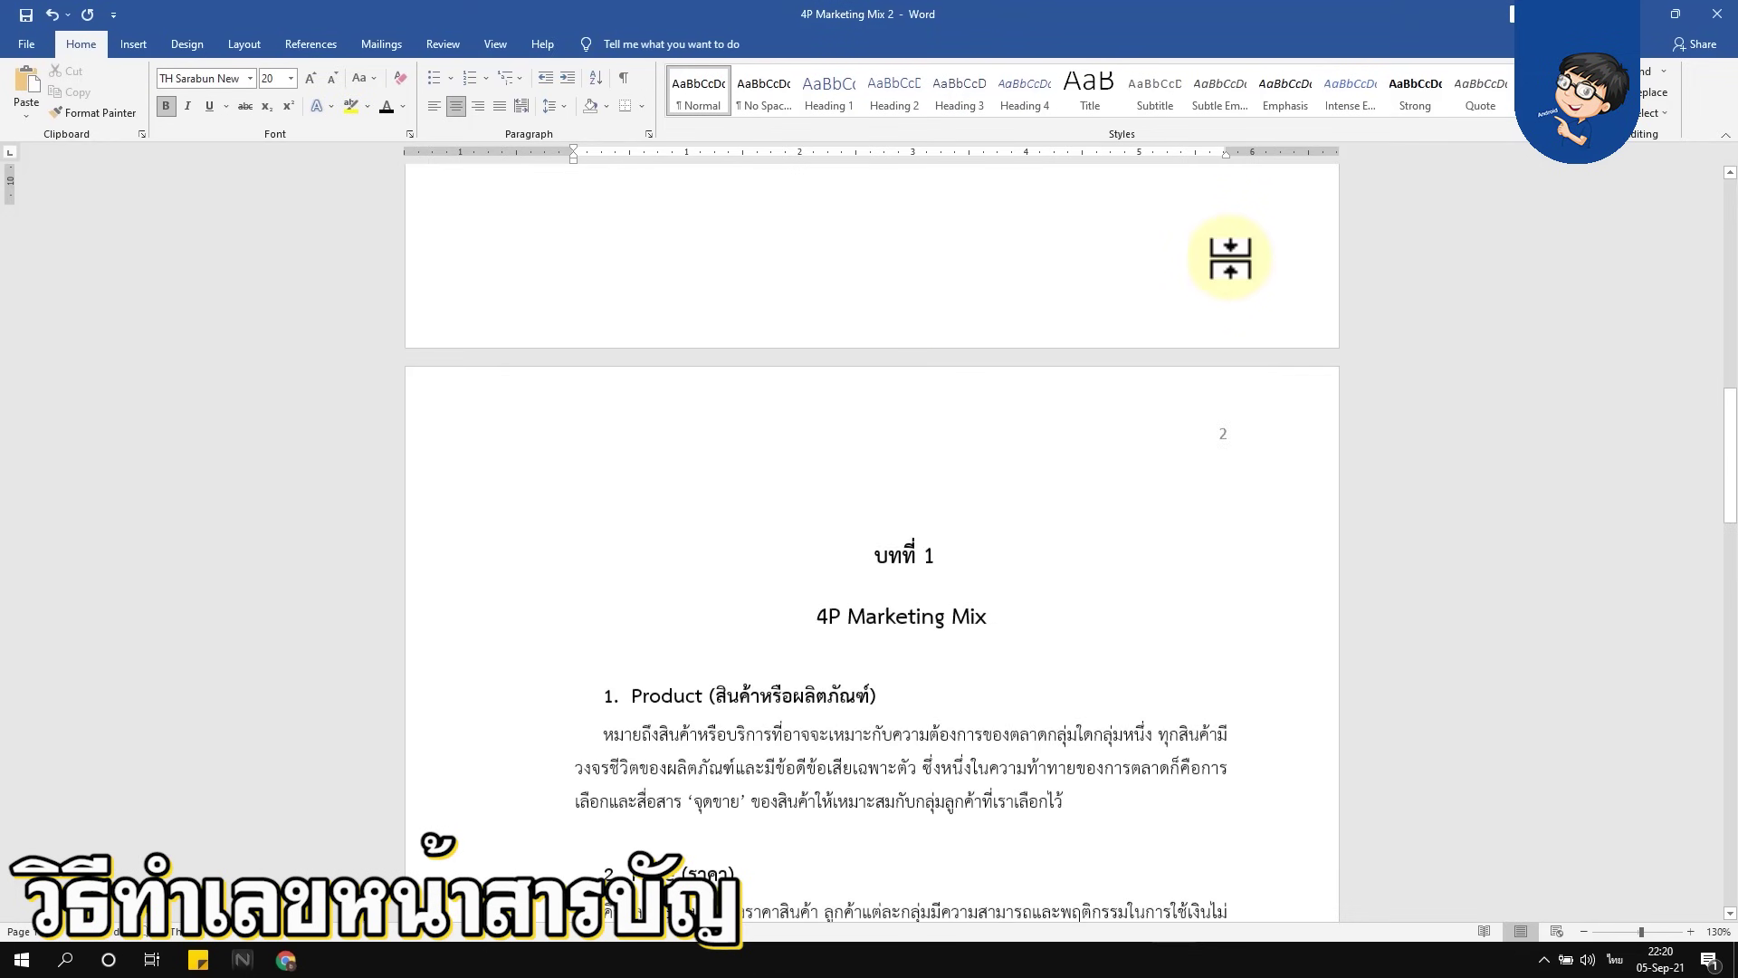
scroll(1231, 260, down, 1)
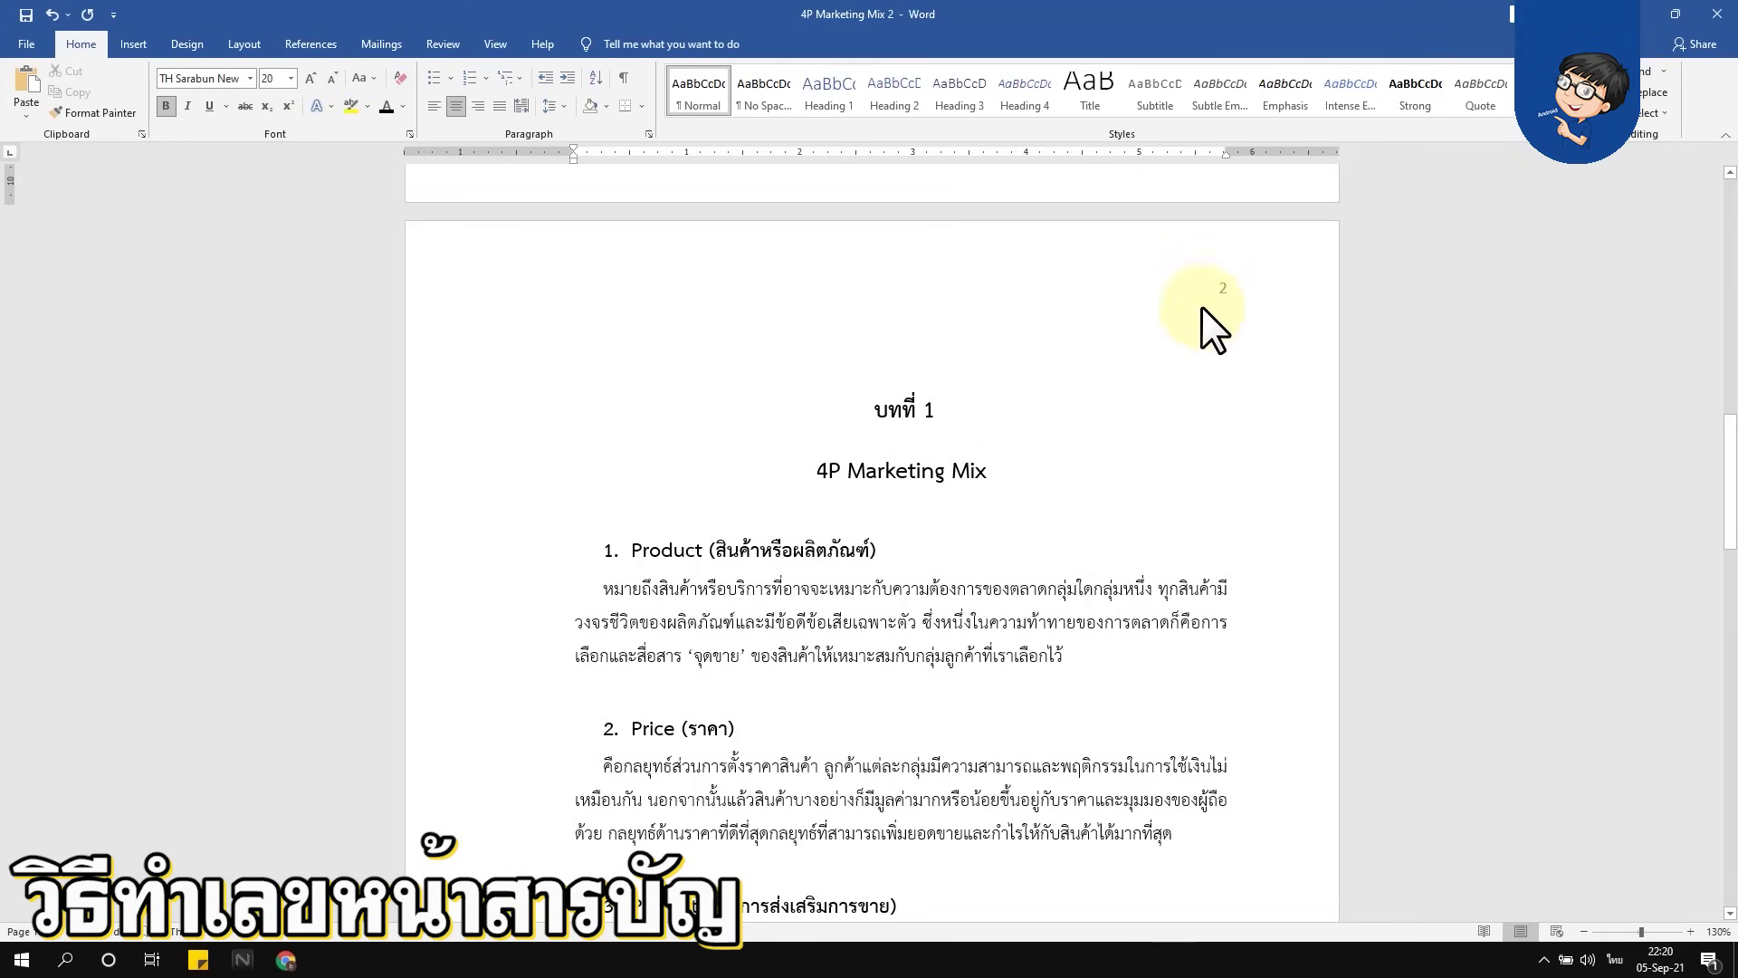
scroll(1235, 279, up, 2)
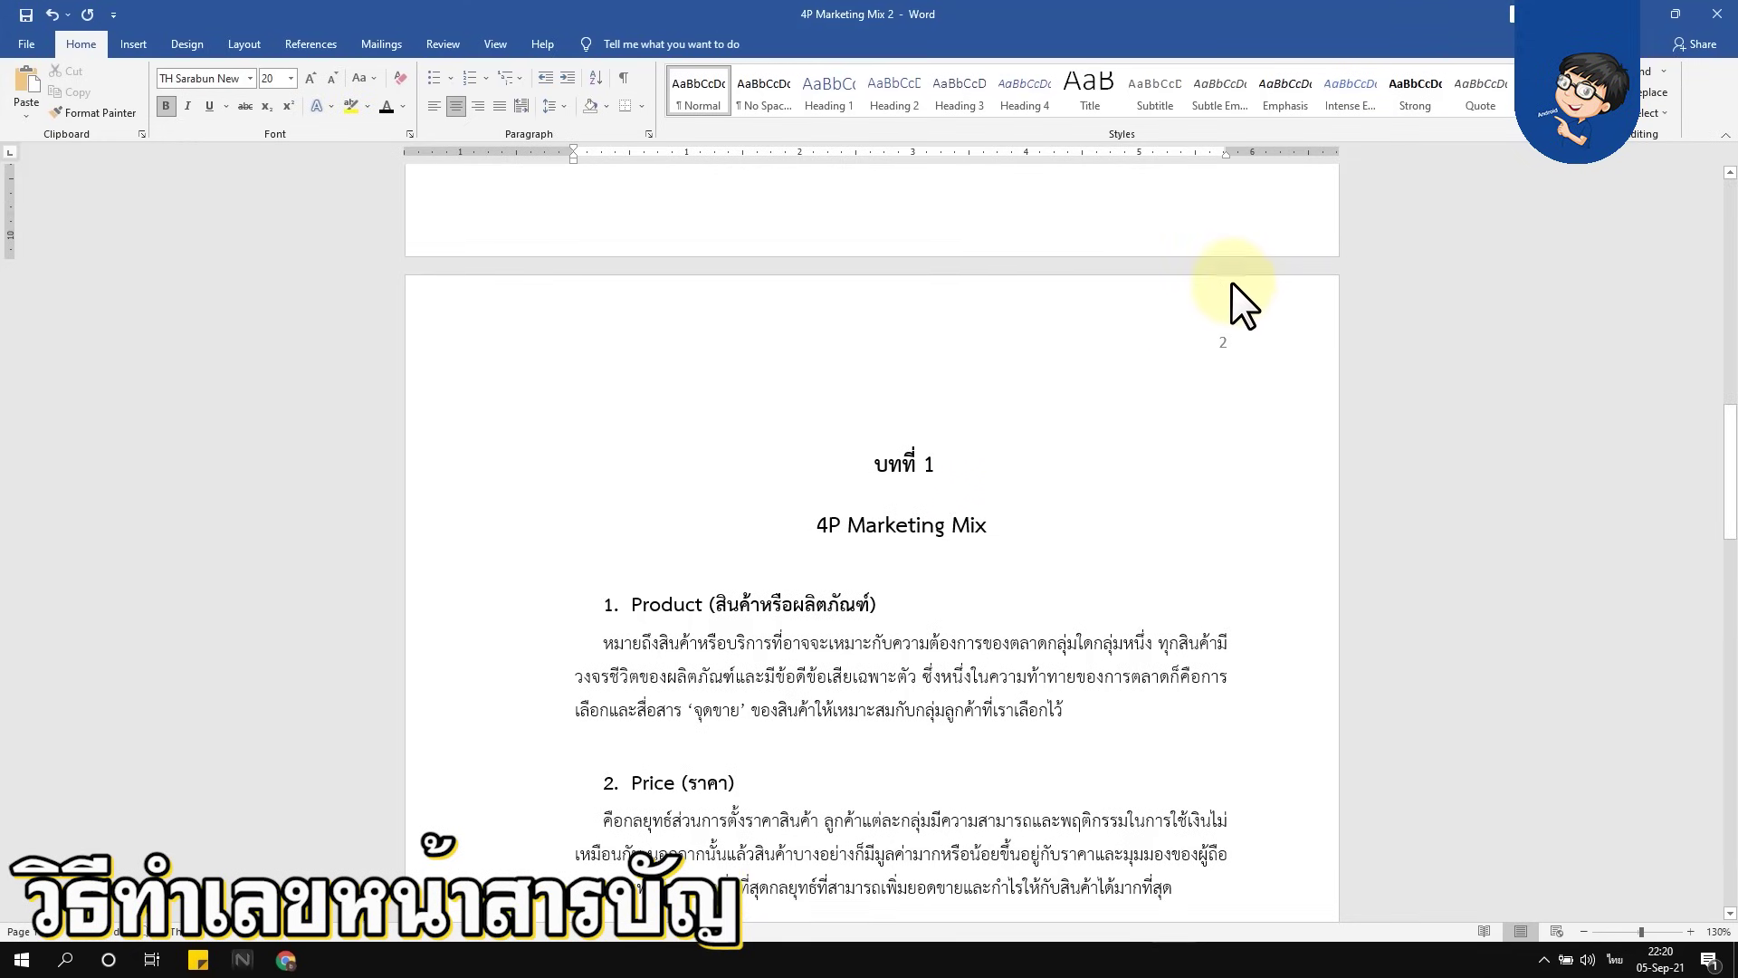
double_click(1155, 326)
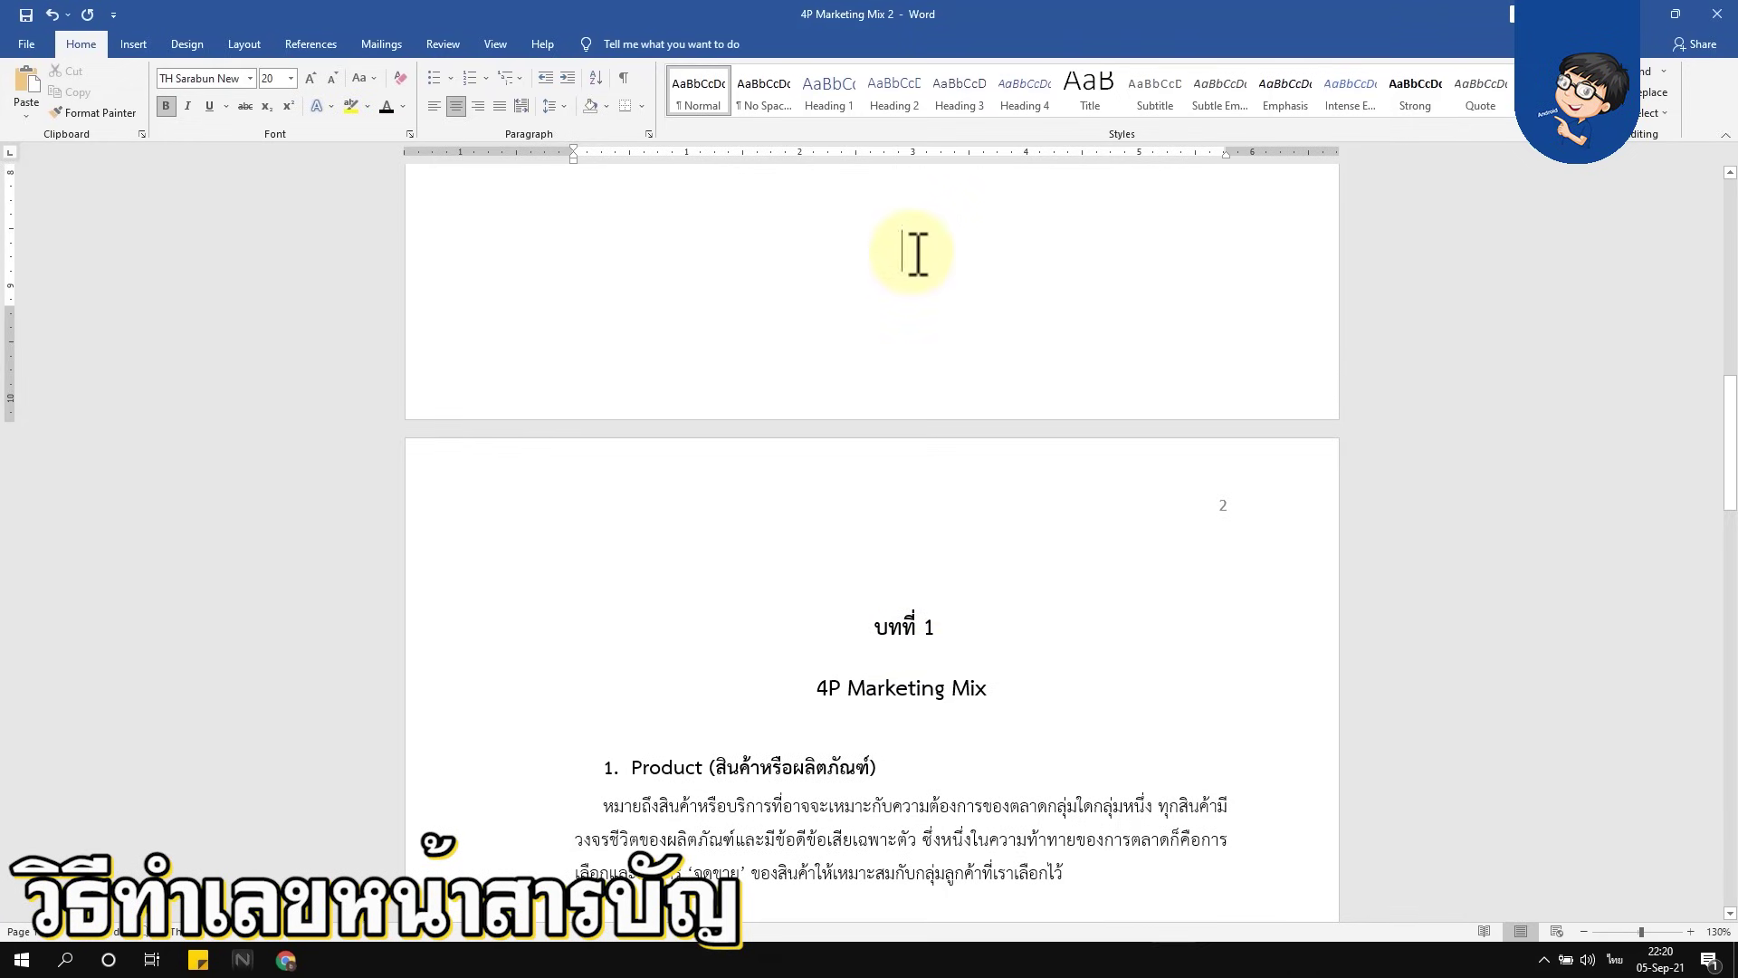
click(238, 45)
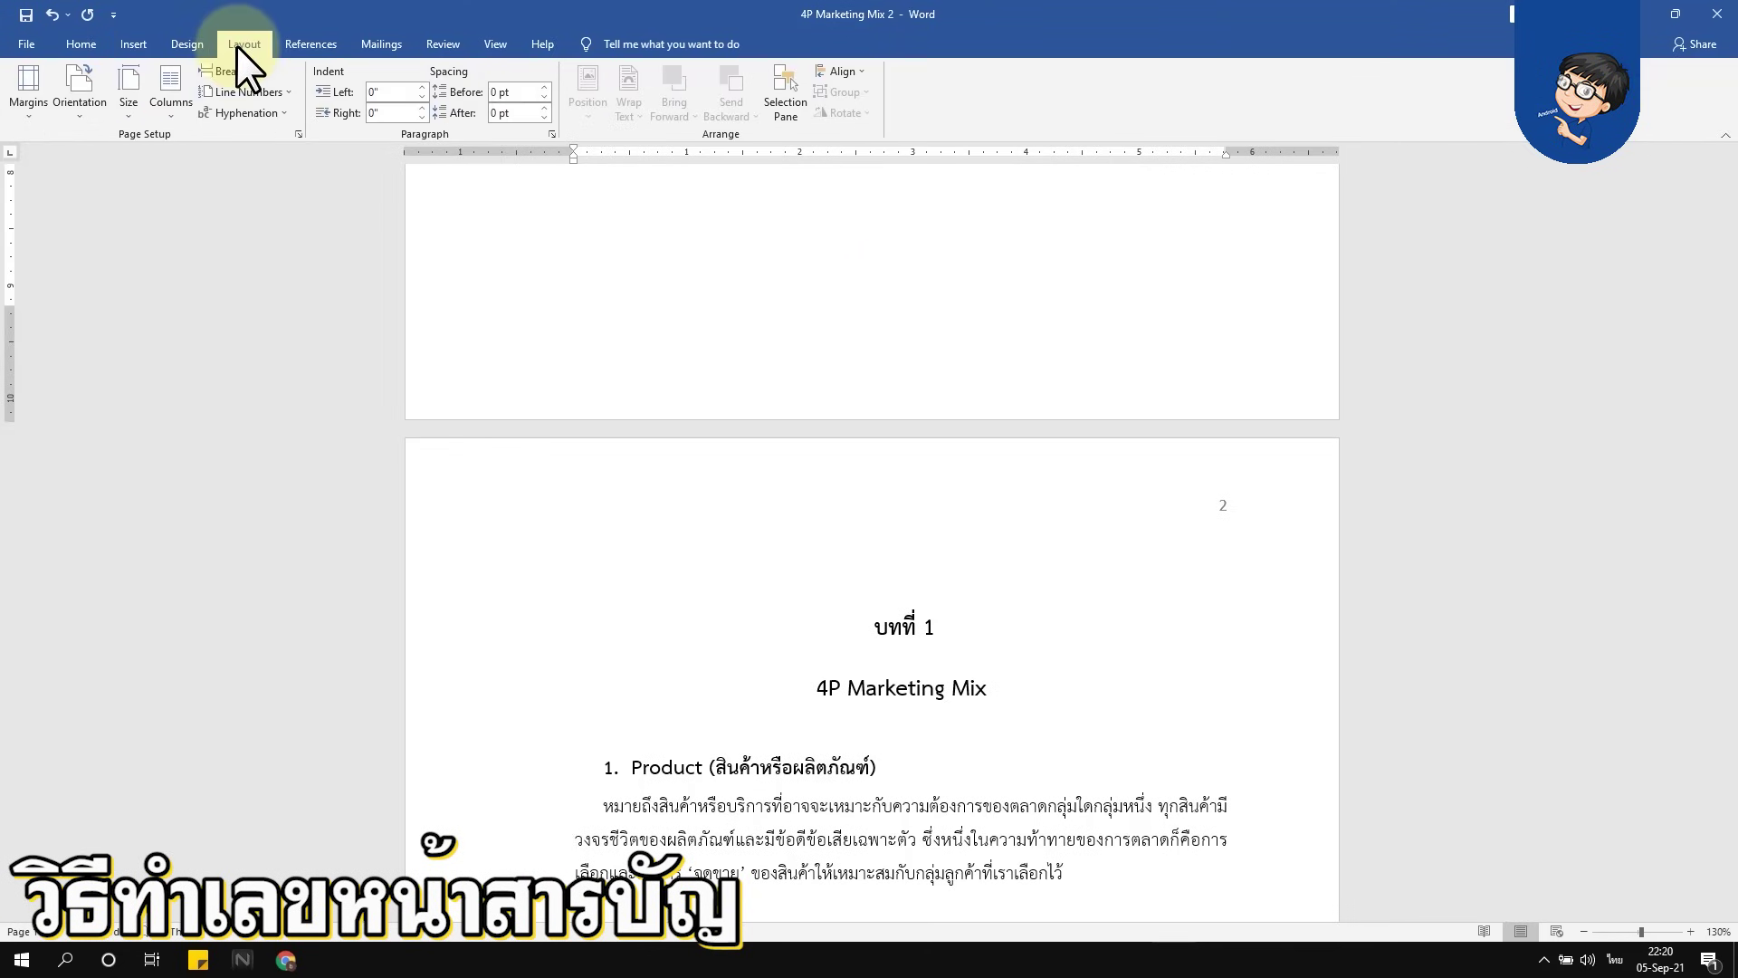
click(225, 72)
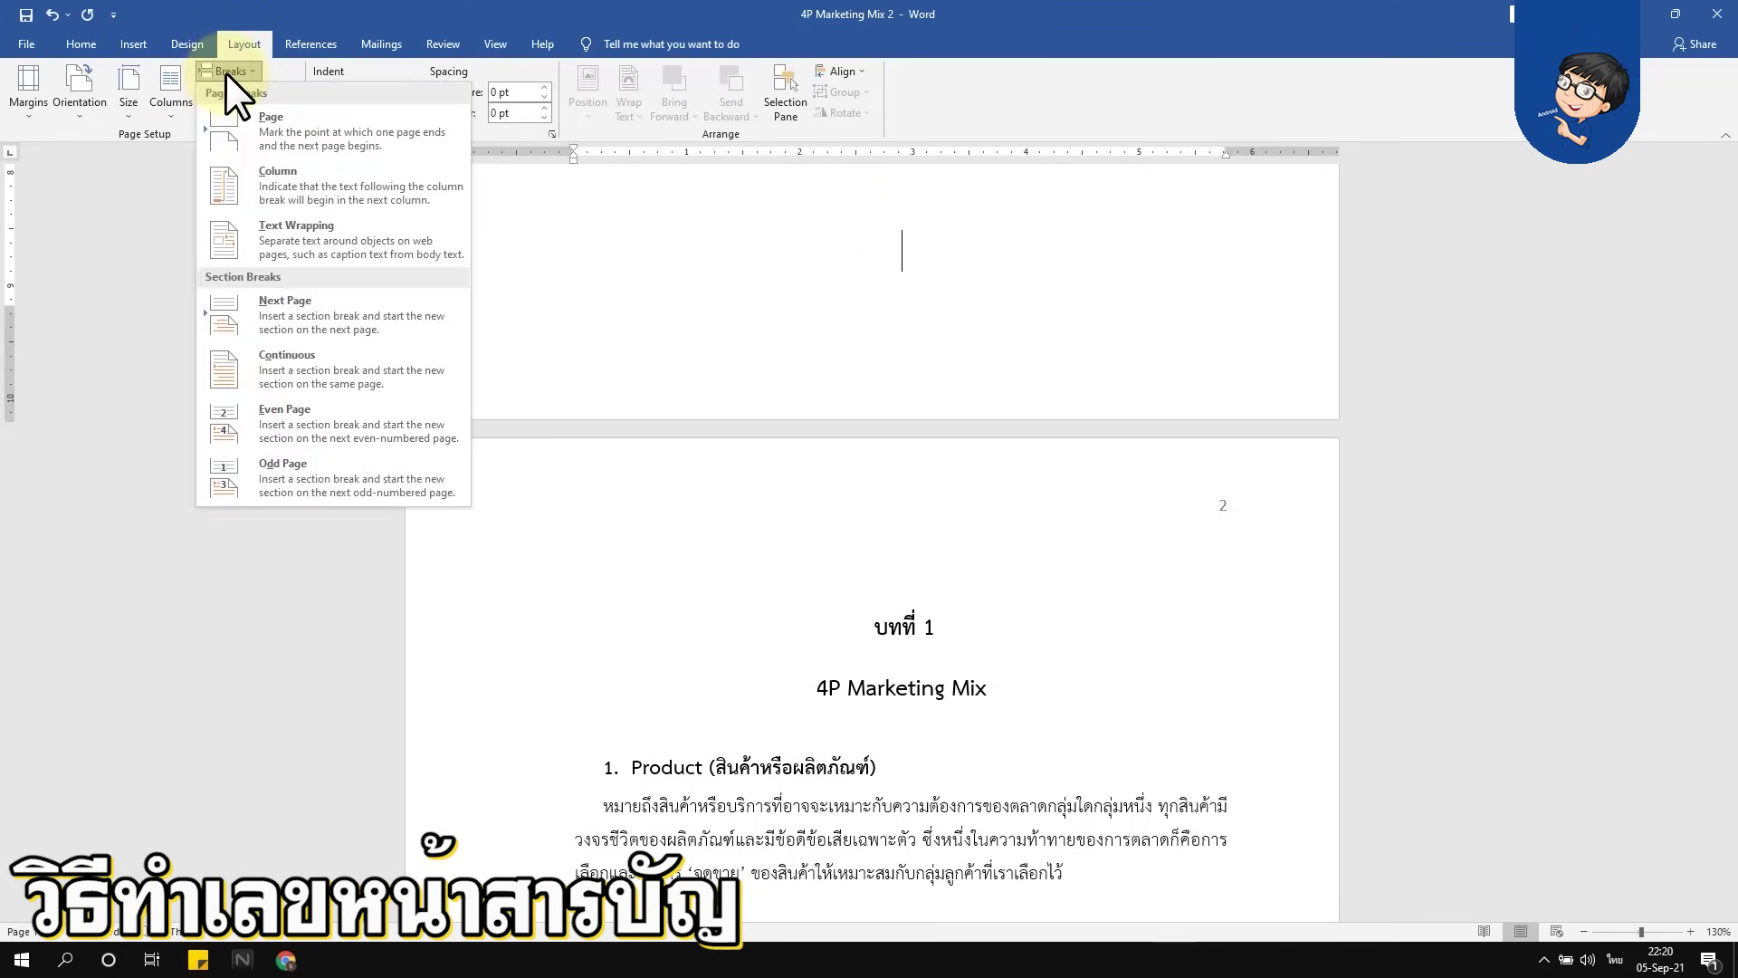
click(299, 313)
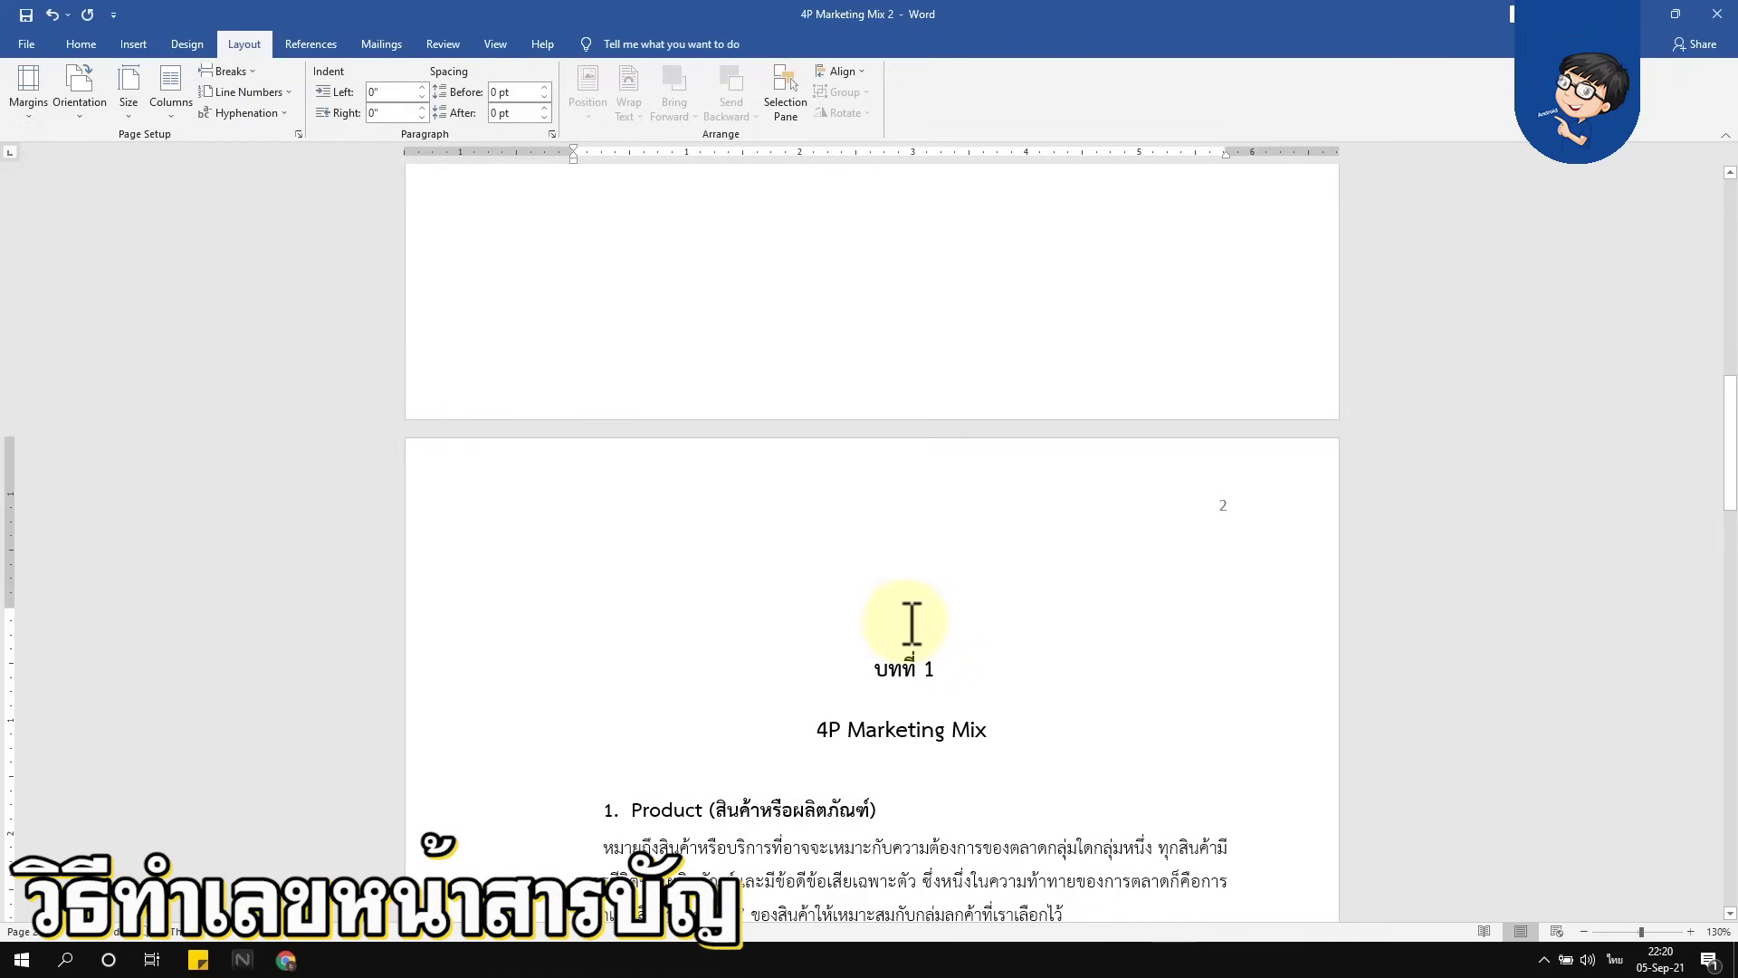
key(BackSpace)
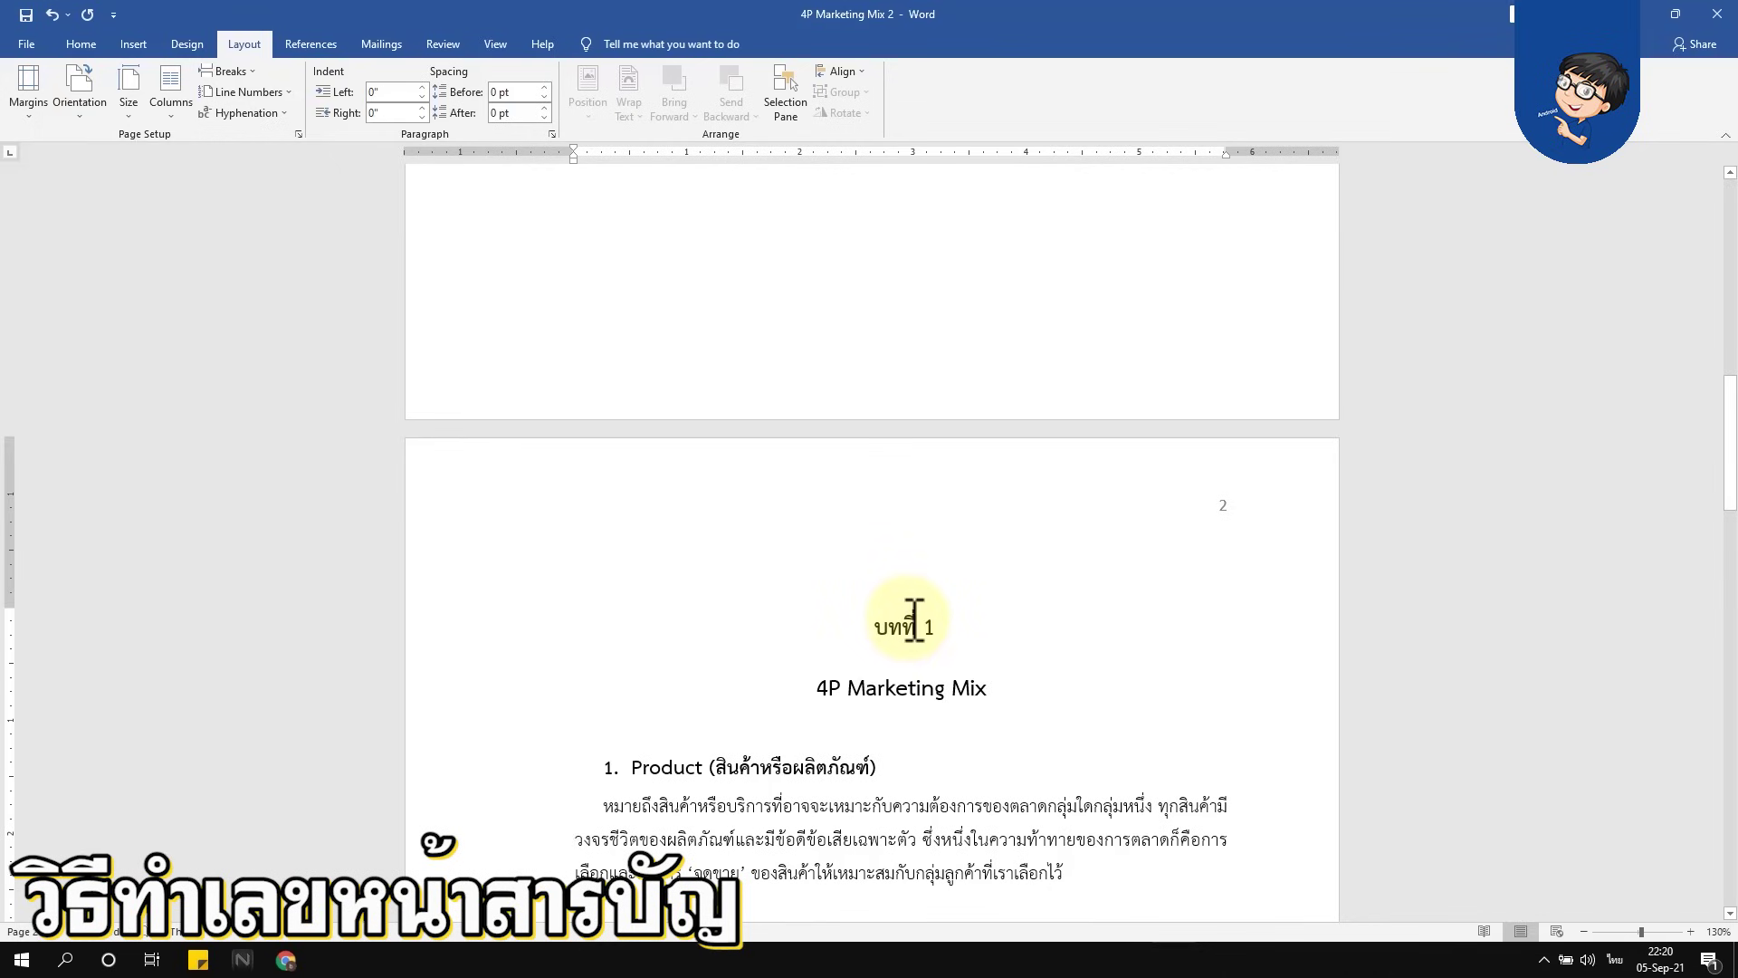
Open header editing and move into the สารบัญ contents page's header
double_click(1224, 507)
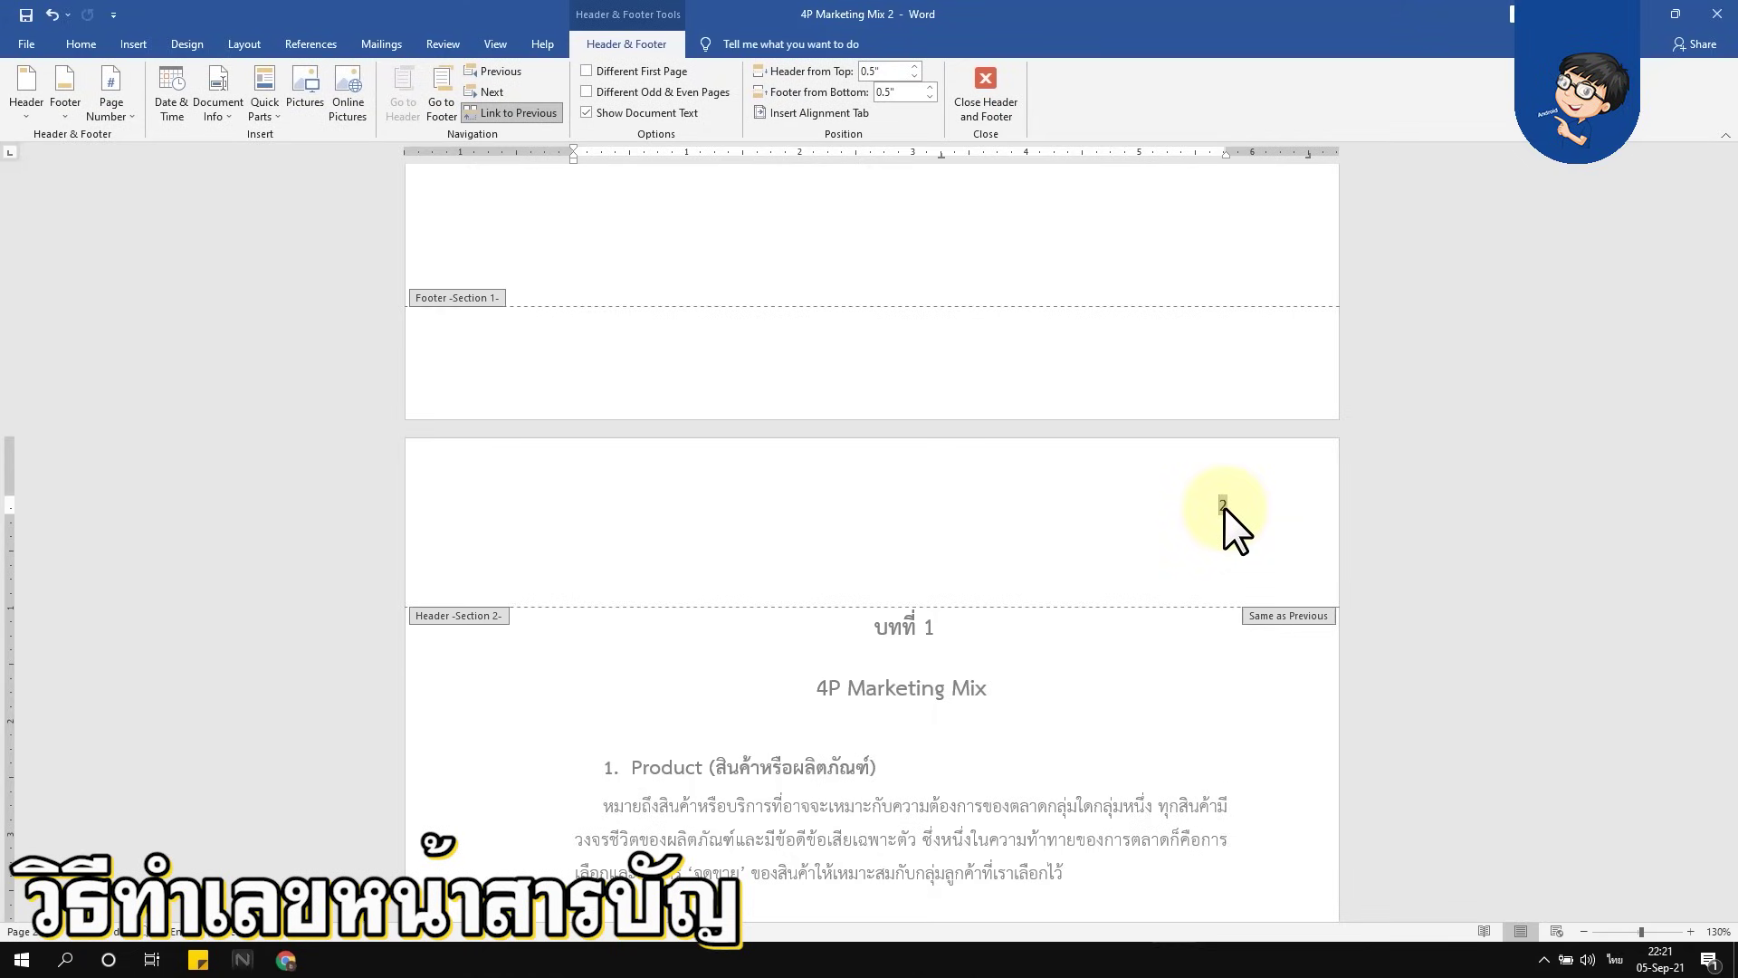
scroll(1224, 507, up, 3)
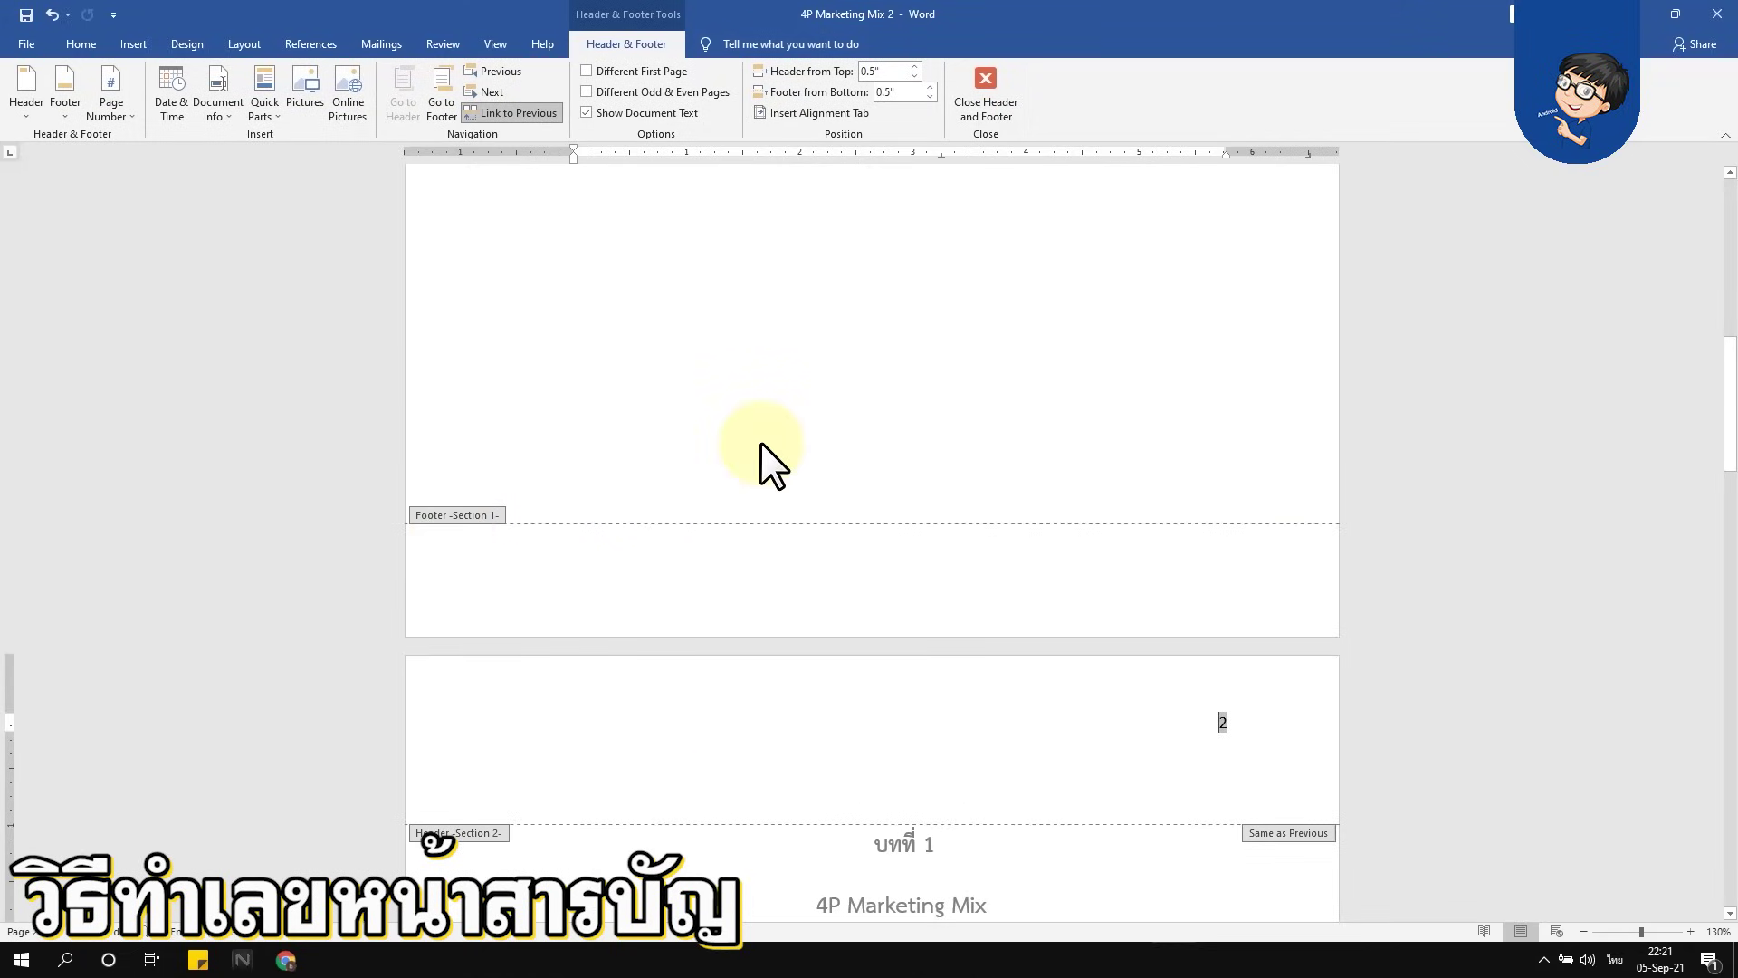
scroll(760, 442, down, 3)
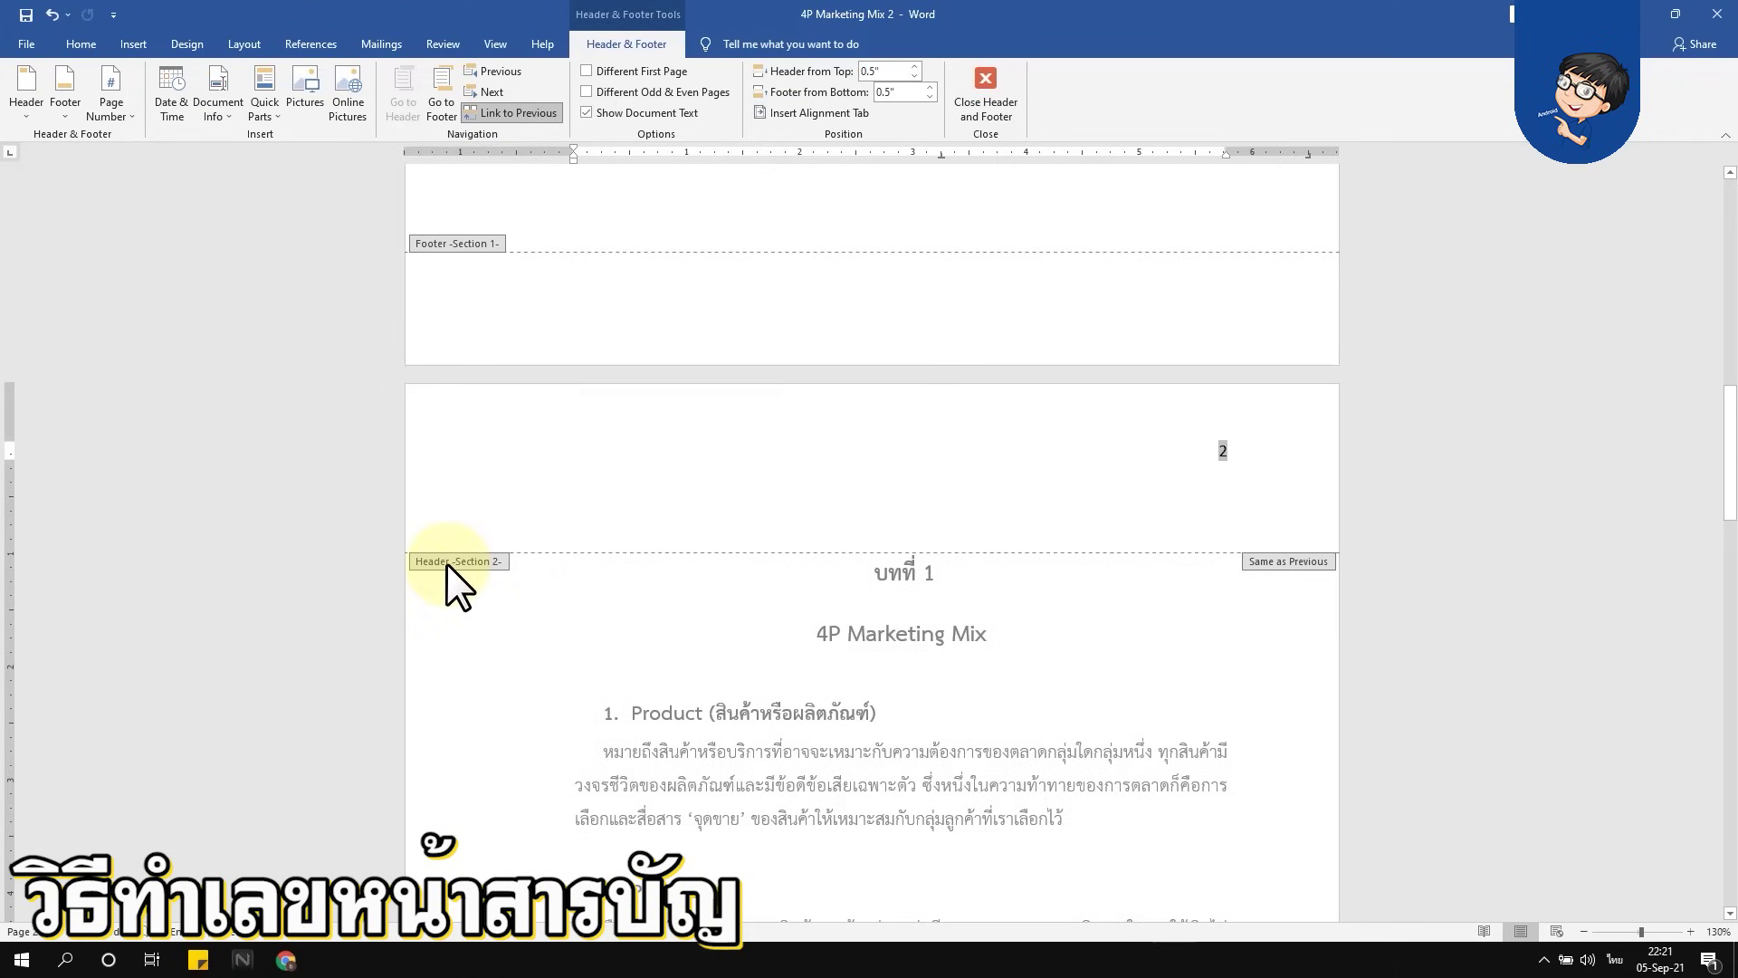
scroll(487, 556, down, 1)
scroll(491, 550, down, 3)
scroll(493, 543, down, 5)
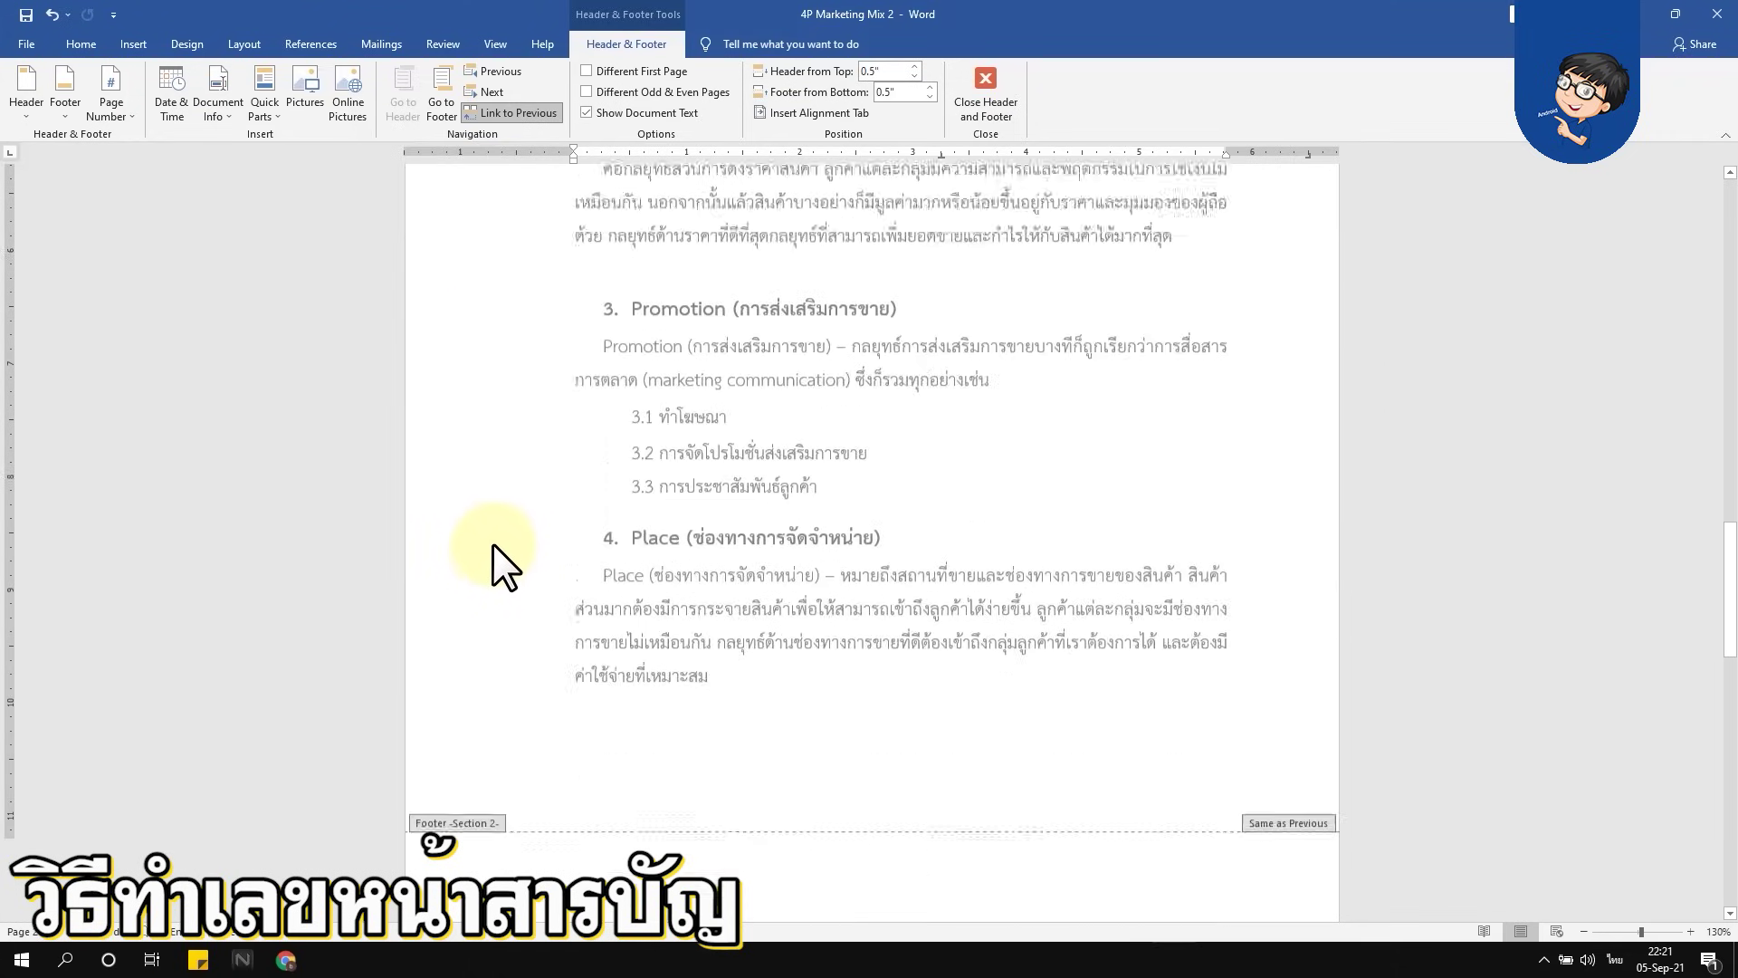
scroll(492, 542, down, 1)
scroll(495, 541, down, 3)
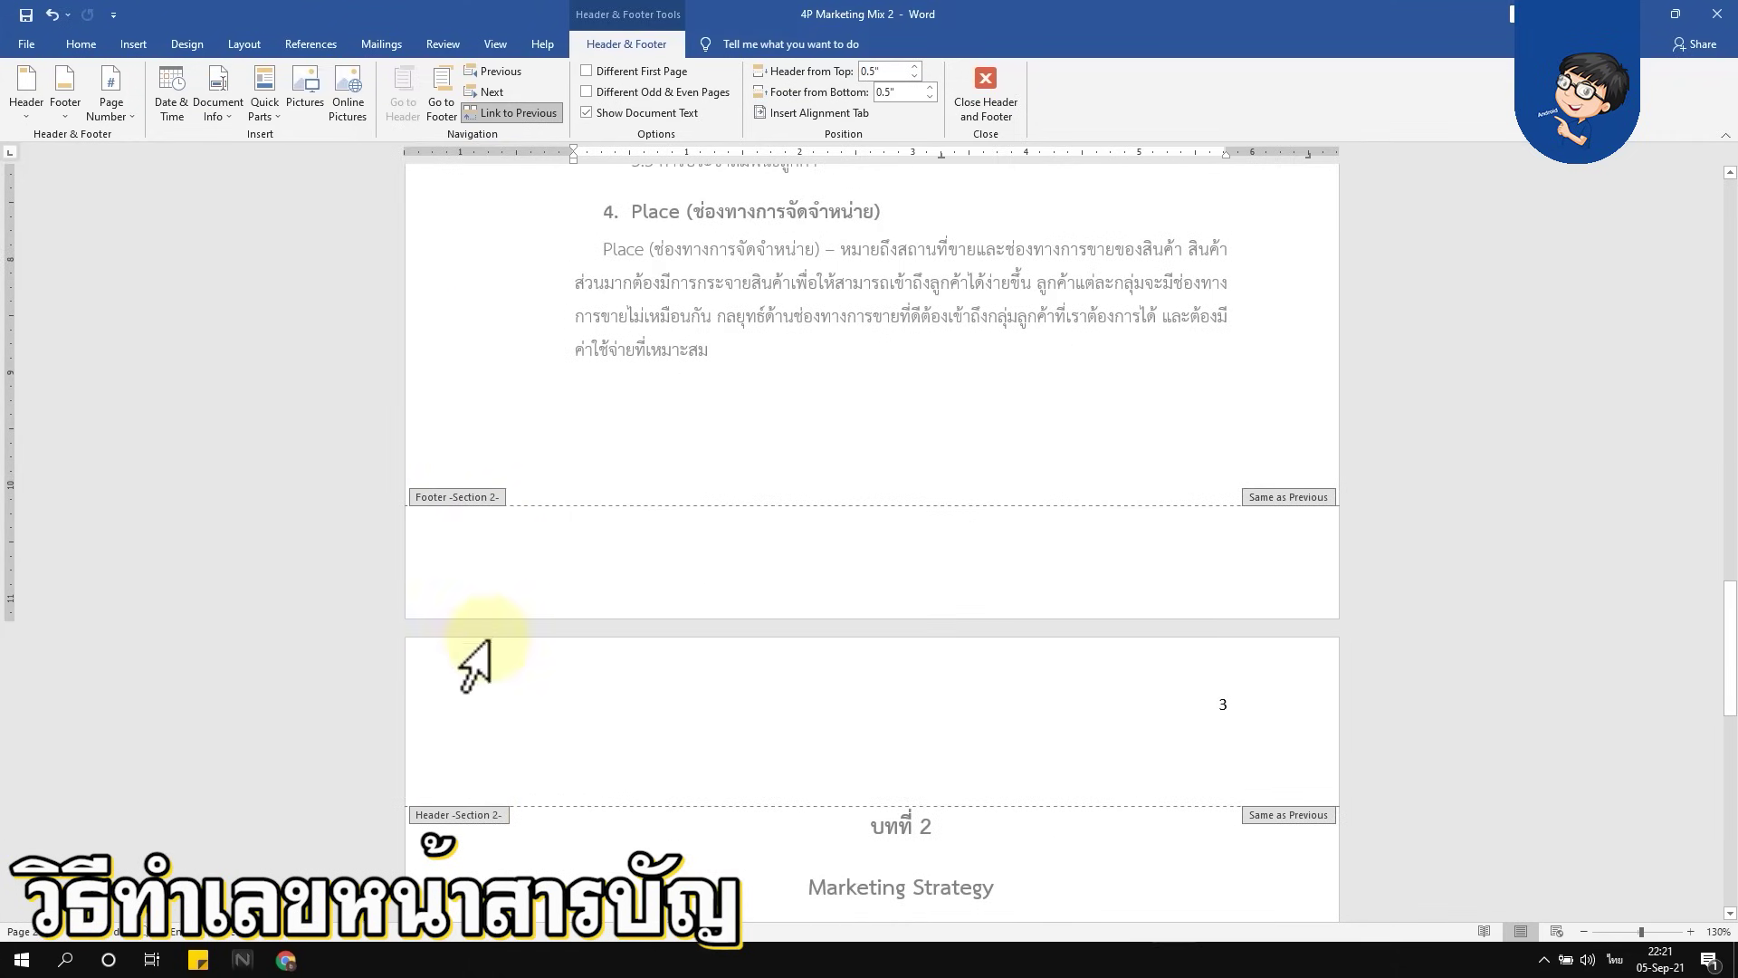
scroll(525, 633, down, 4)
scroll(607, 606, down, 2)
scroll(635, 605, up, 5)
scroll(638, 603, up, 6)
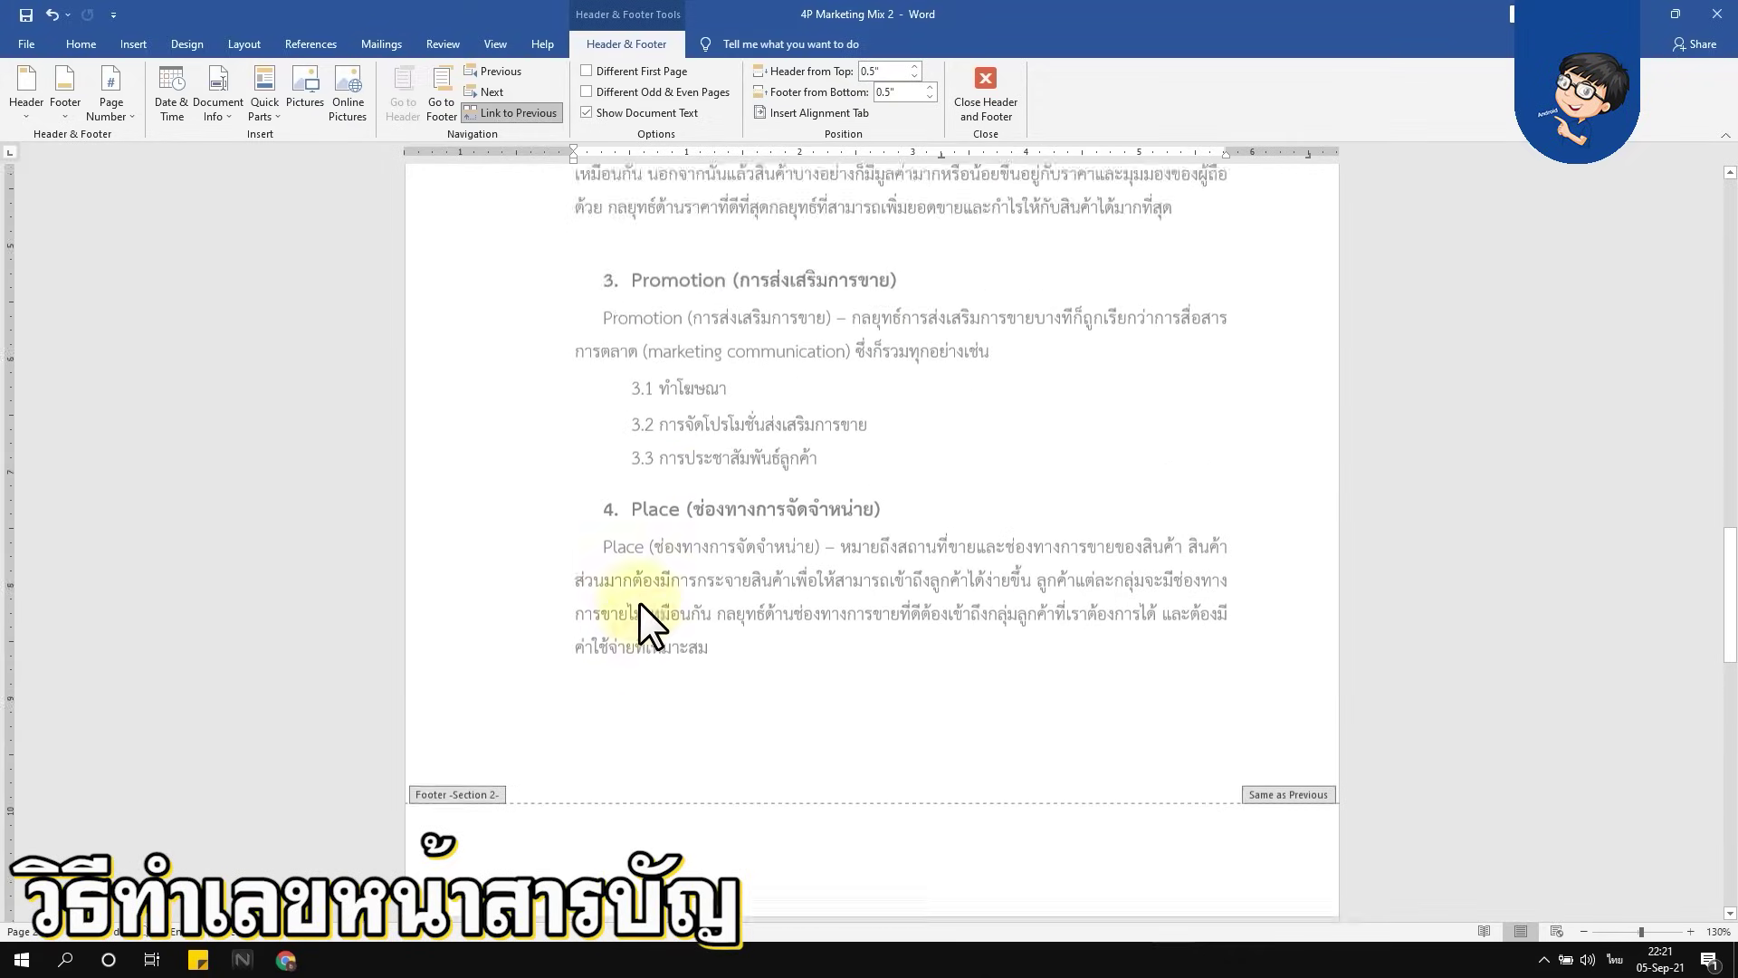
scroll(670, 557, up, 4)
scroll(926, 452, up, 2)
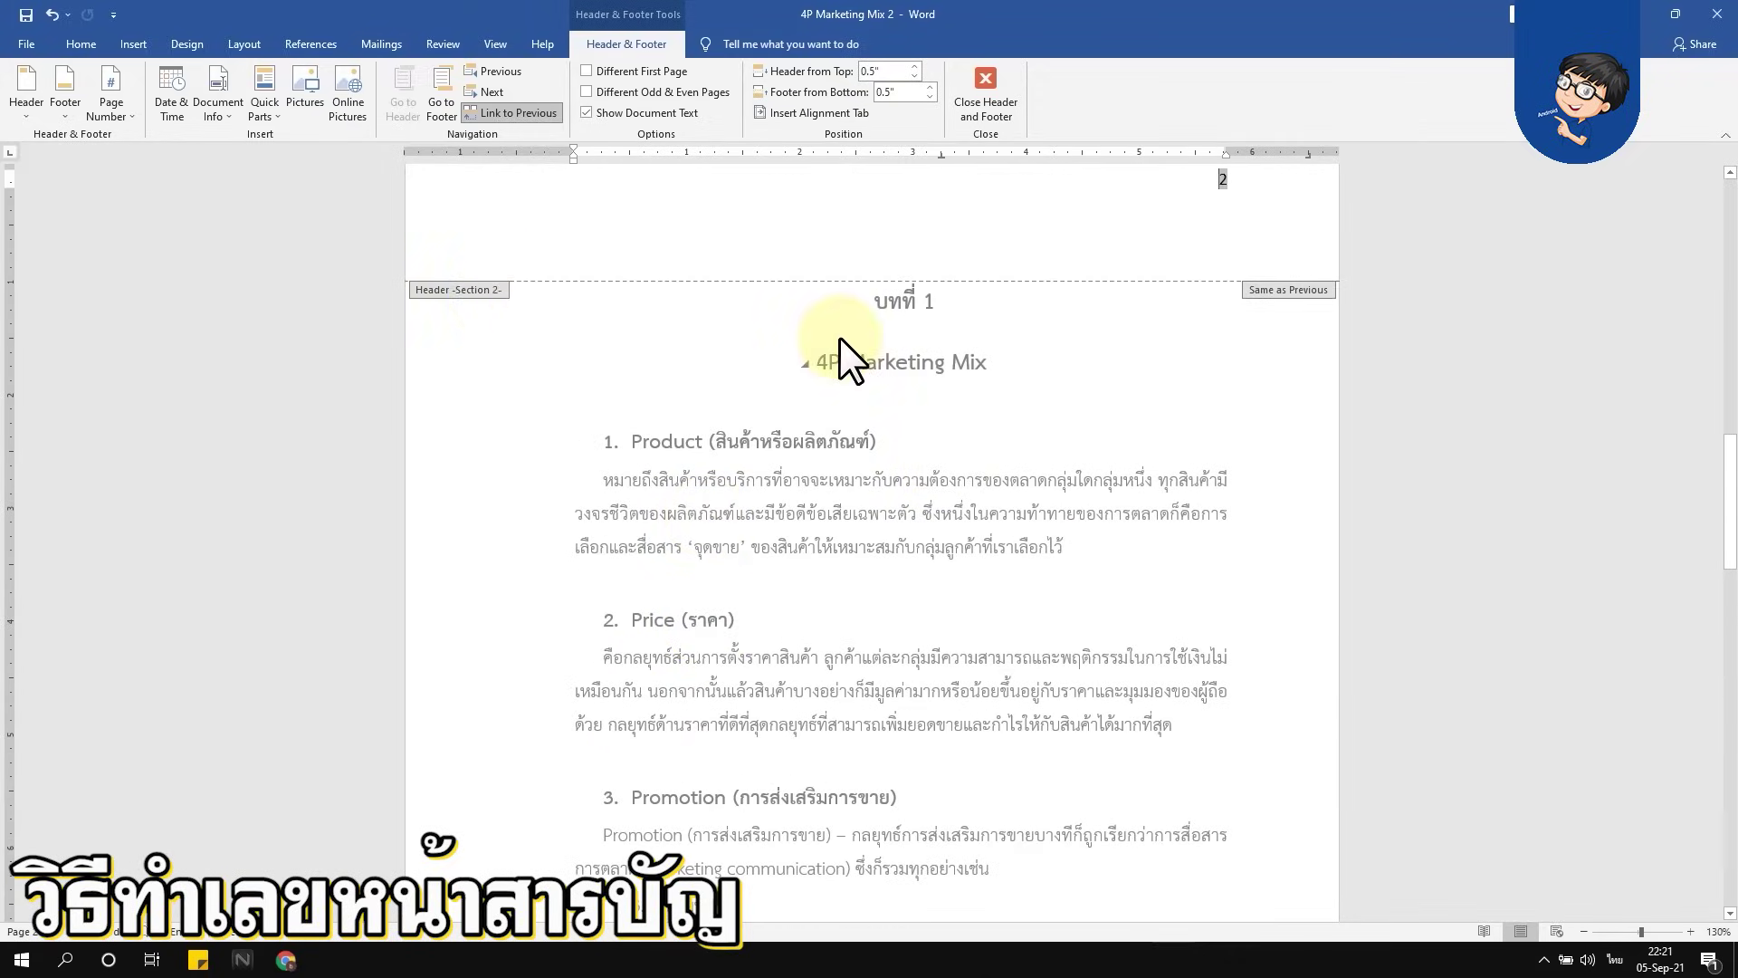
scroll(839, 353, down, 3)
scroll(828, 373, up, 5)
scroll(814, 390, up, 3)
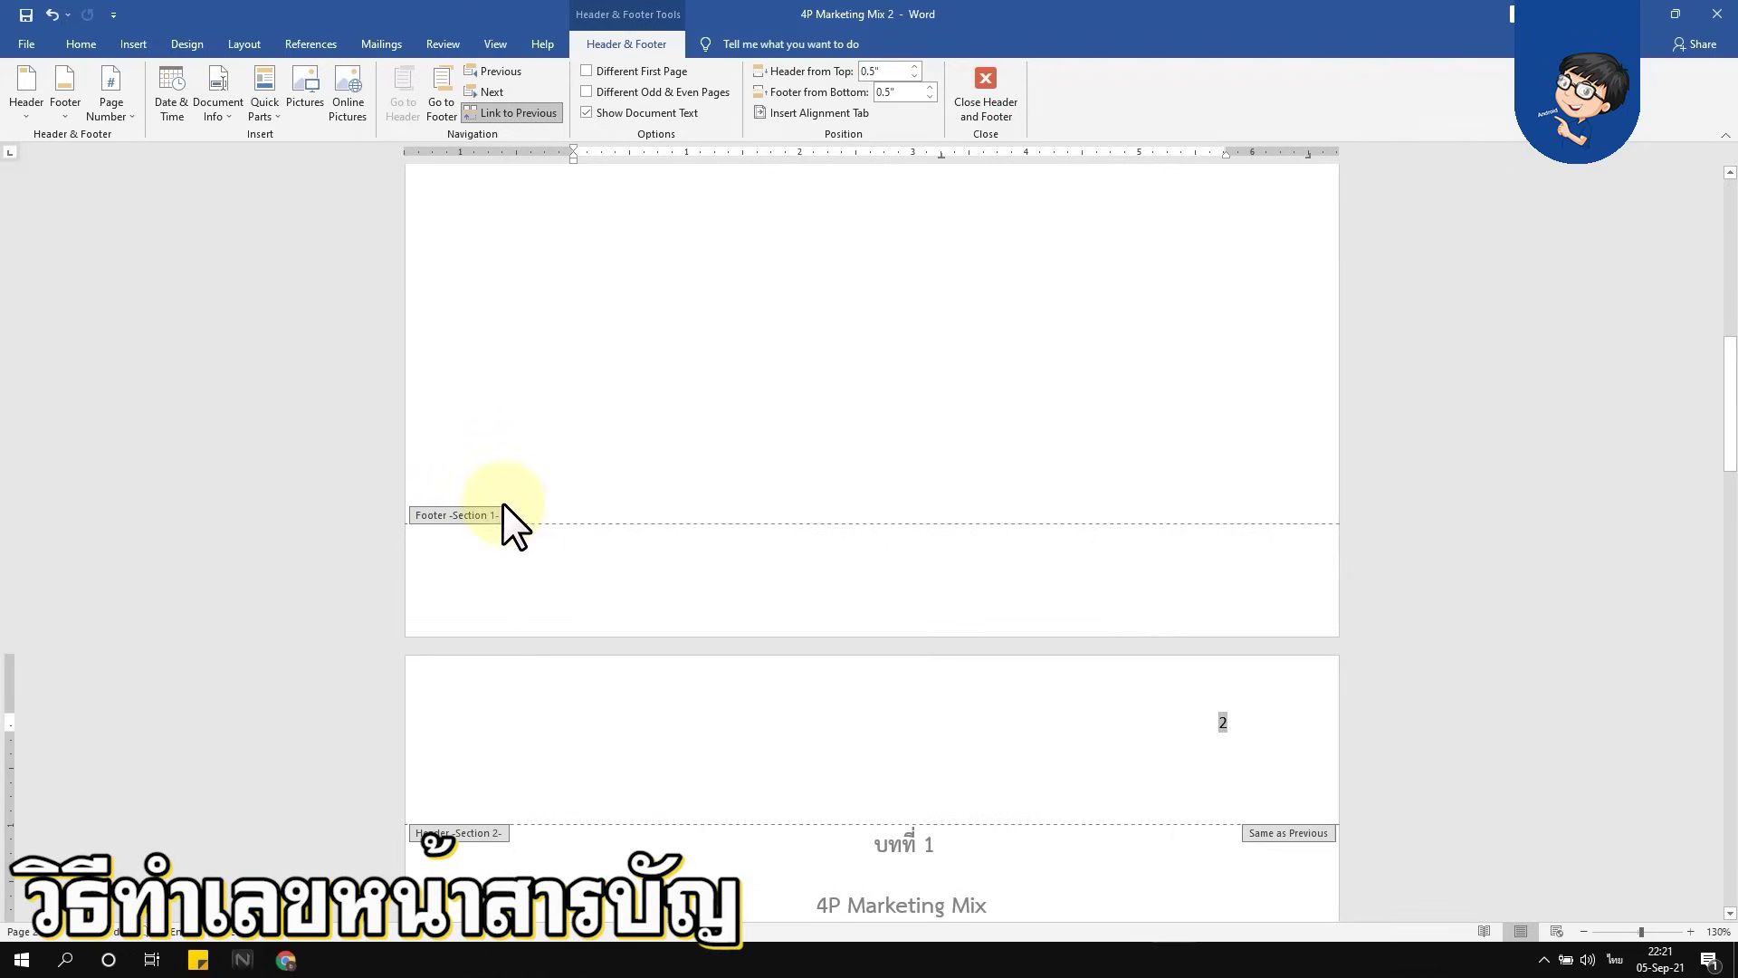
scroll(579, 507, up, 3)
scroll(814, 362, up, 4)
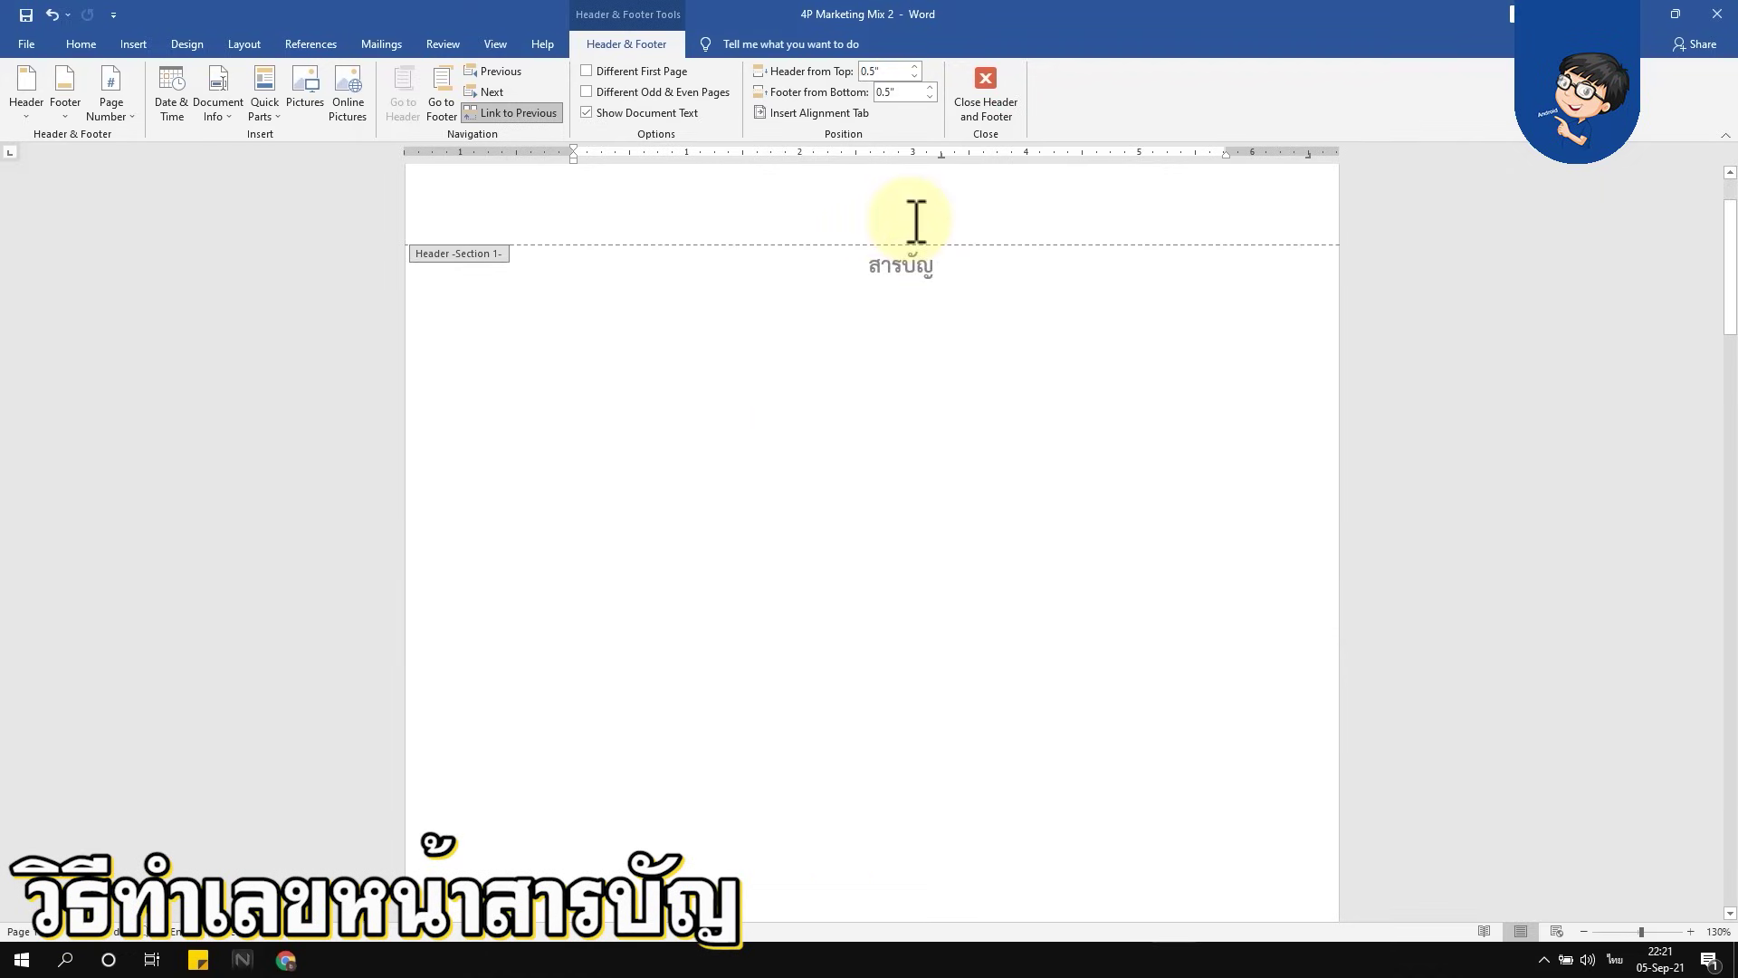
scroll(919, 190, up, 1)
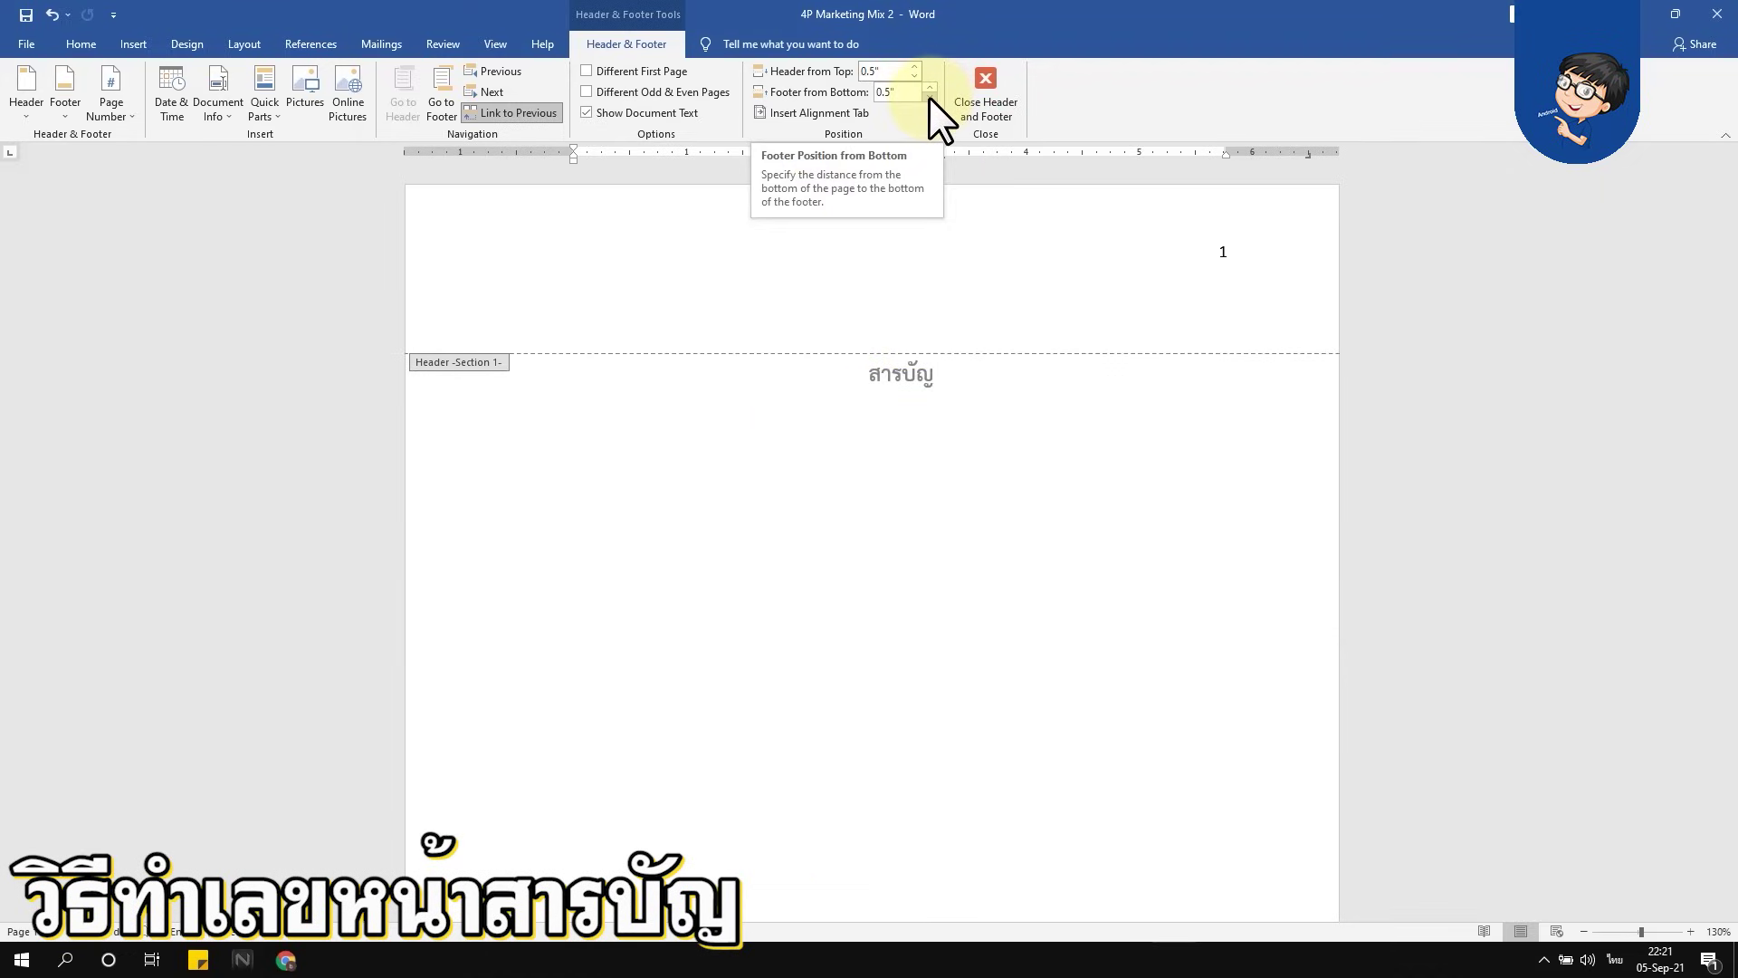
scroll(1050, 425, down, 2)
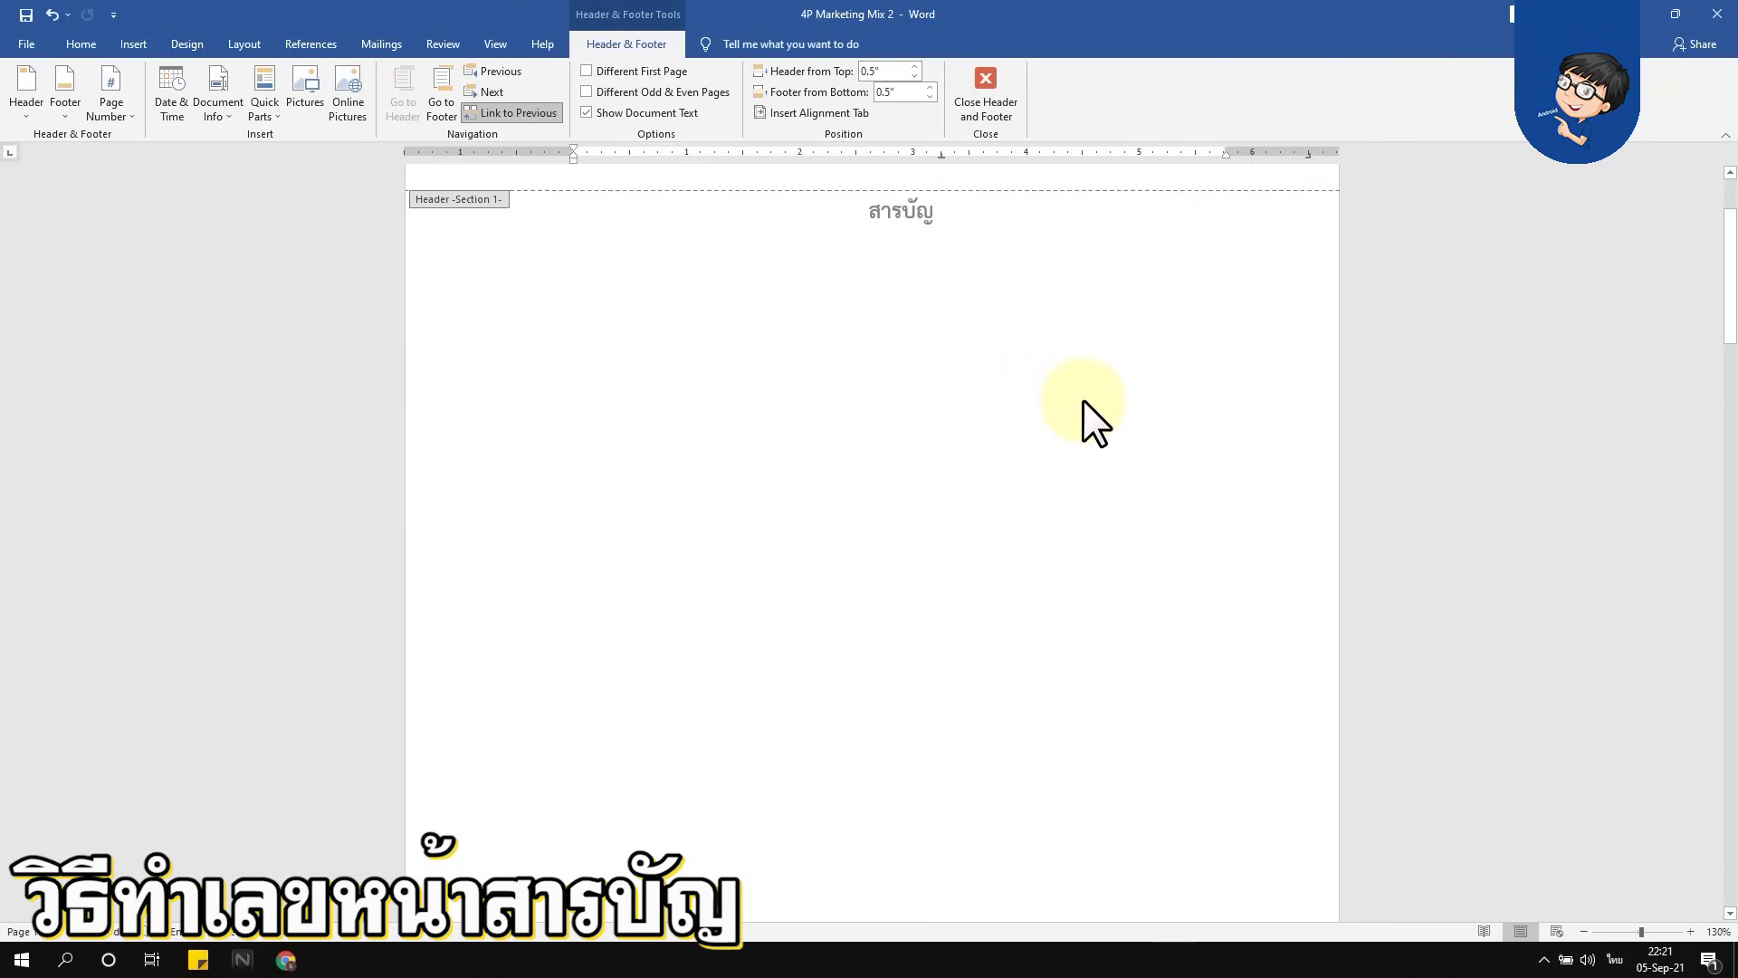
scroll(1093, 421, up, 2)
click(1222, 256)
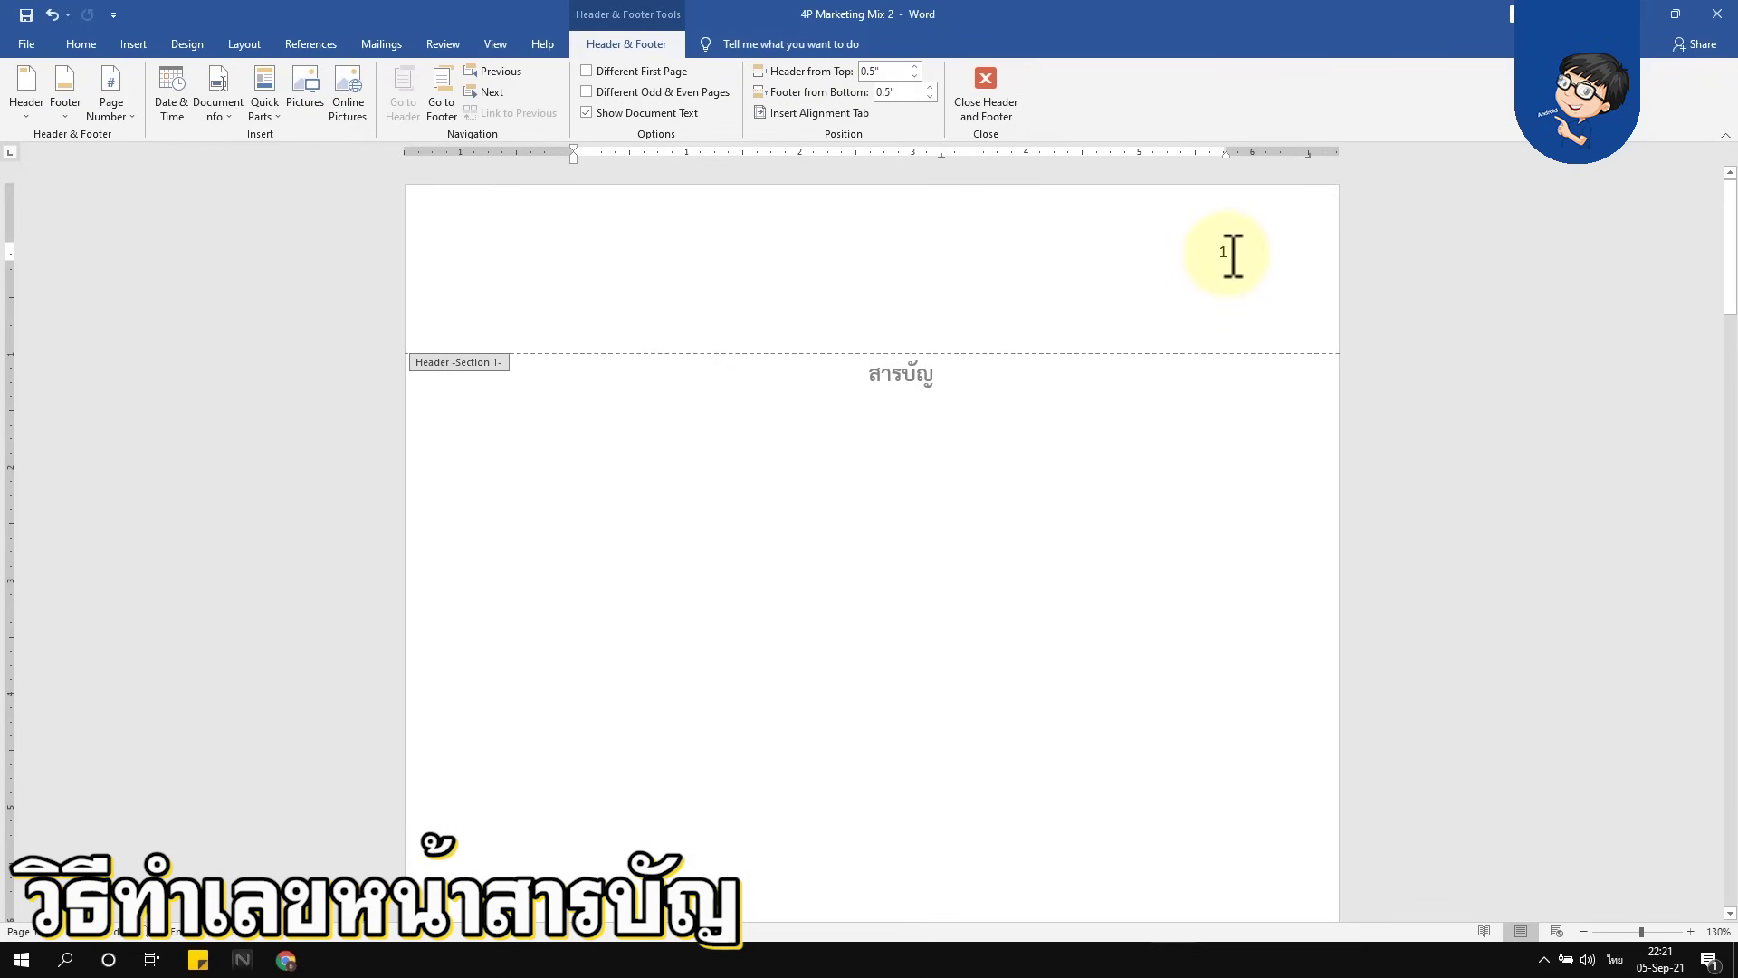
Select page number 2 in chapter 1's header and turn off Link to Previous
scroll(1235, 256, down, 5)
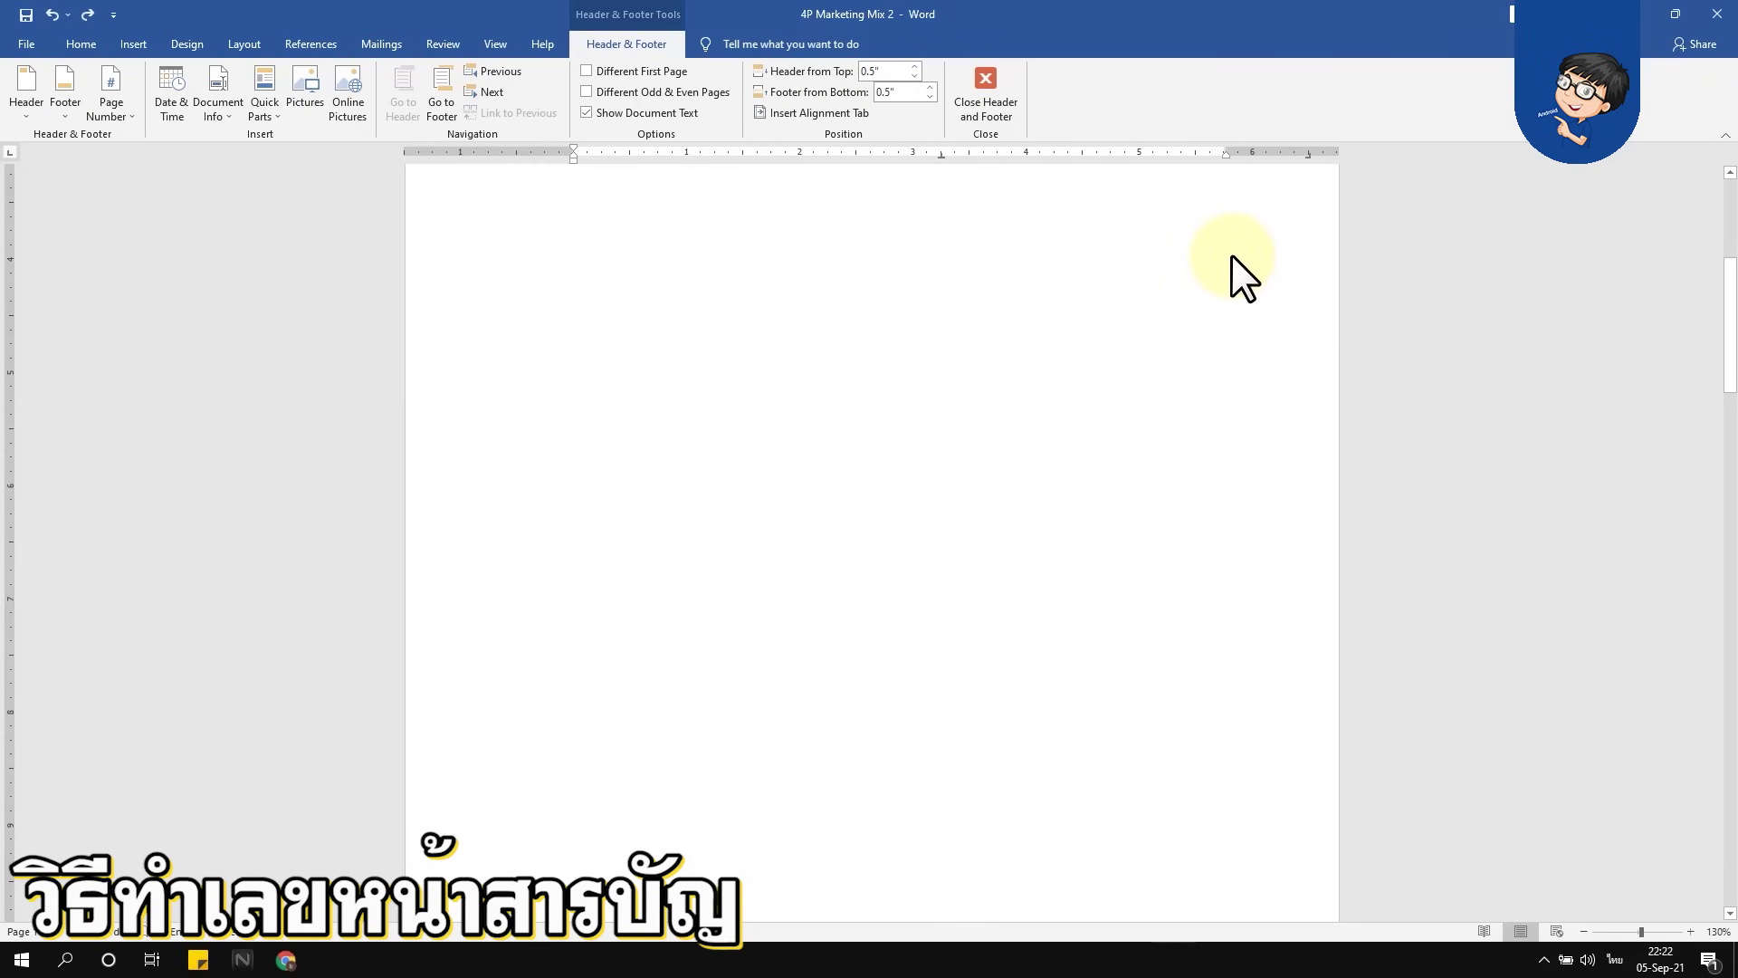
scroll(1231, 256, down, 6)
scroll(1231, 257, down, 4)
scroll(1230, 253, down, 1)
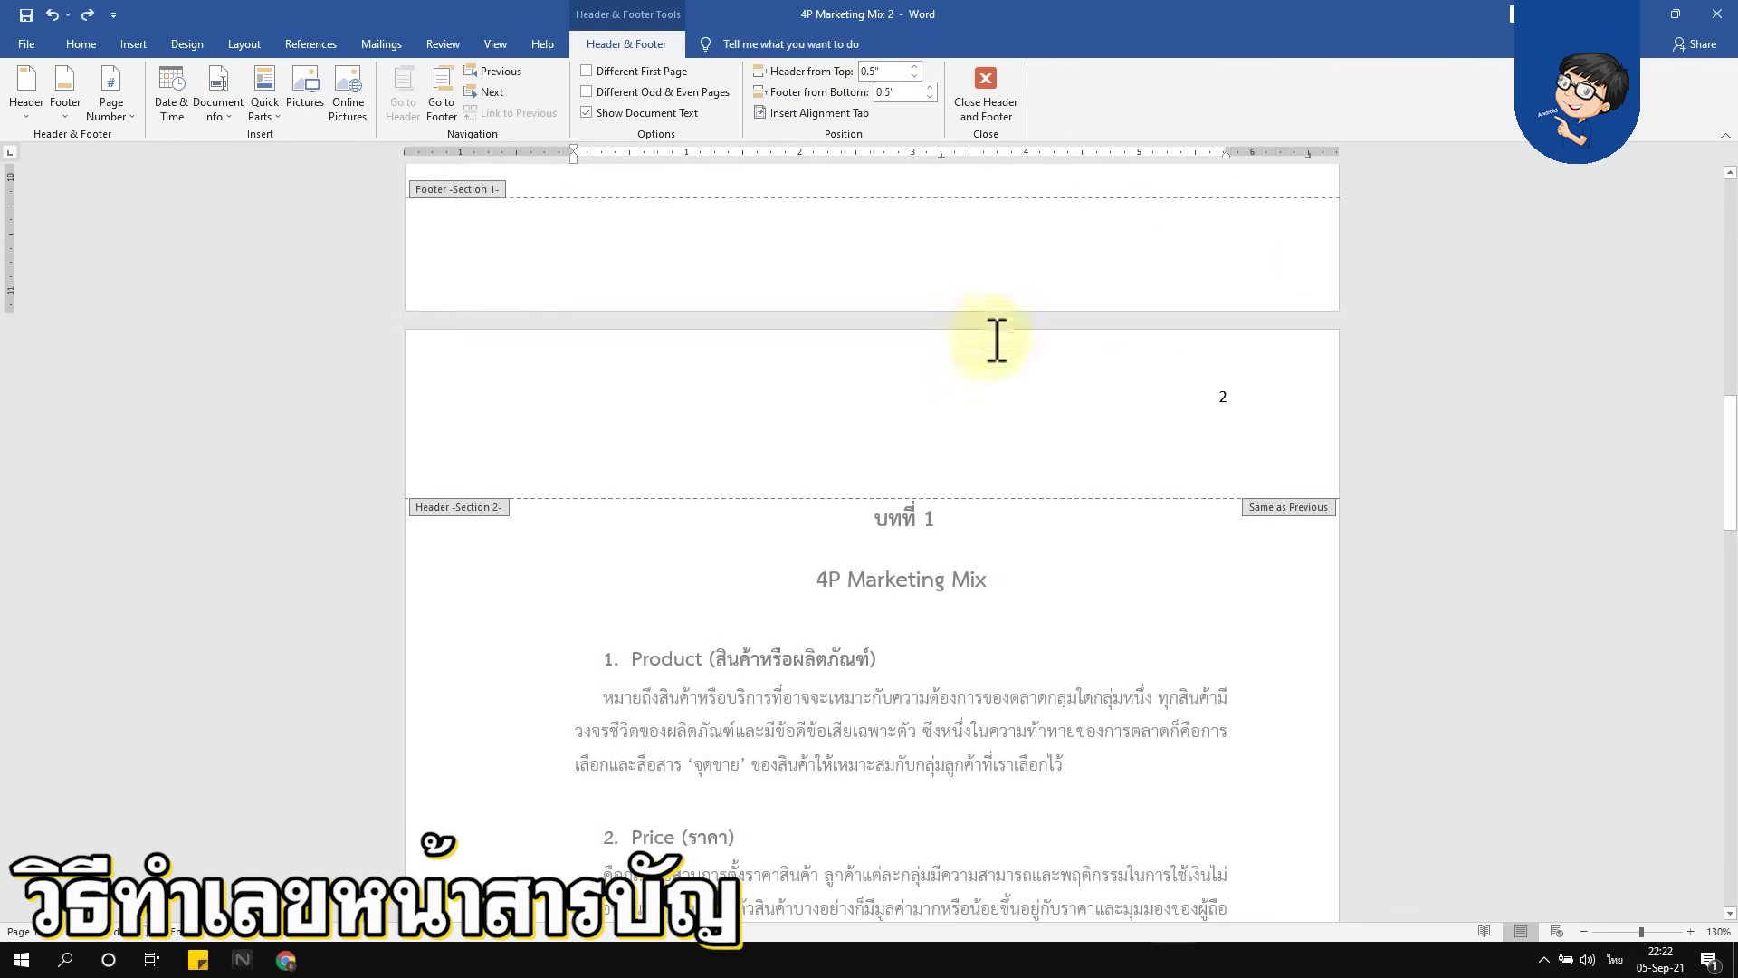
double_click(1221, 398)
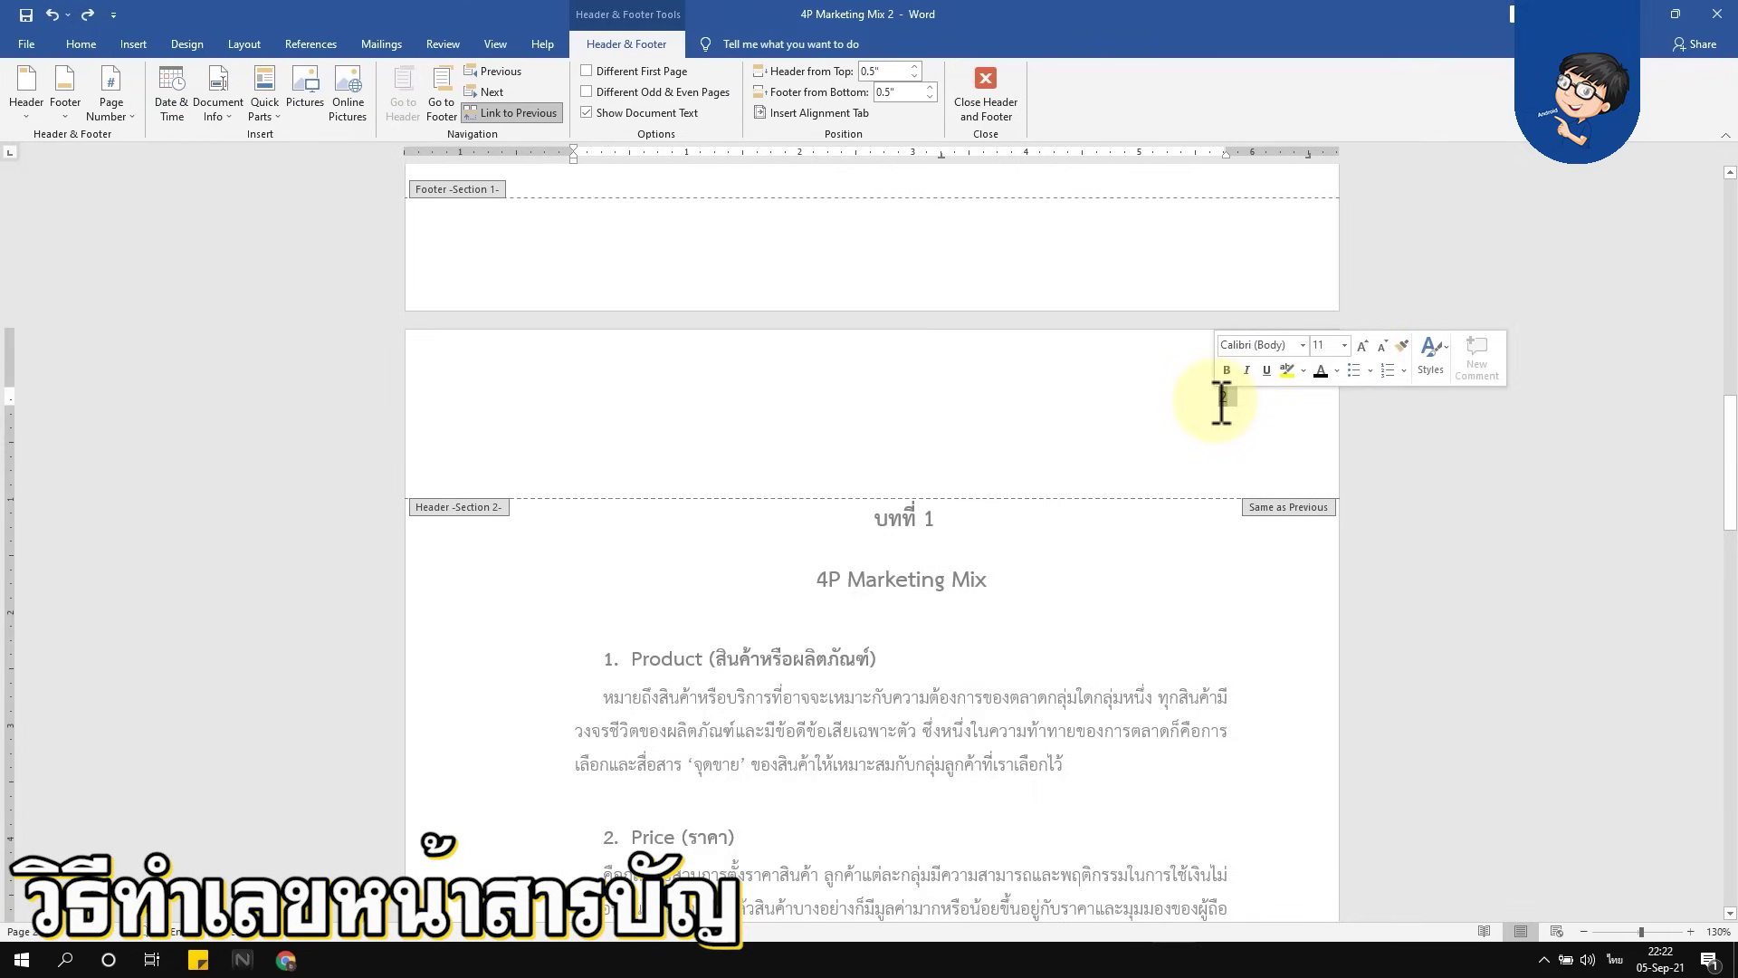
click(491, 113)
Remove page number 1 from the สารบัญ header with Remove Page Numbers, leaving chapter 1's 2
scroll(957, 285, up, 2)
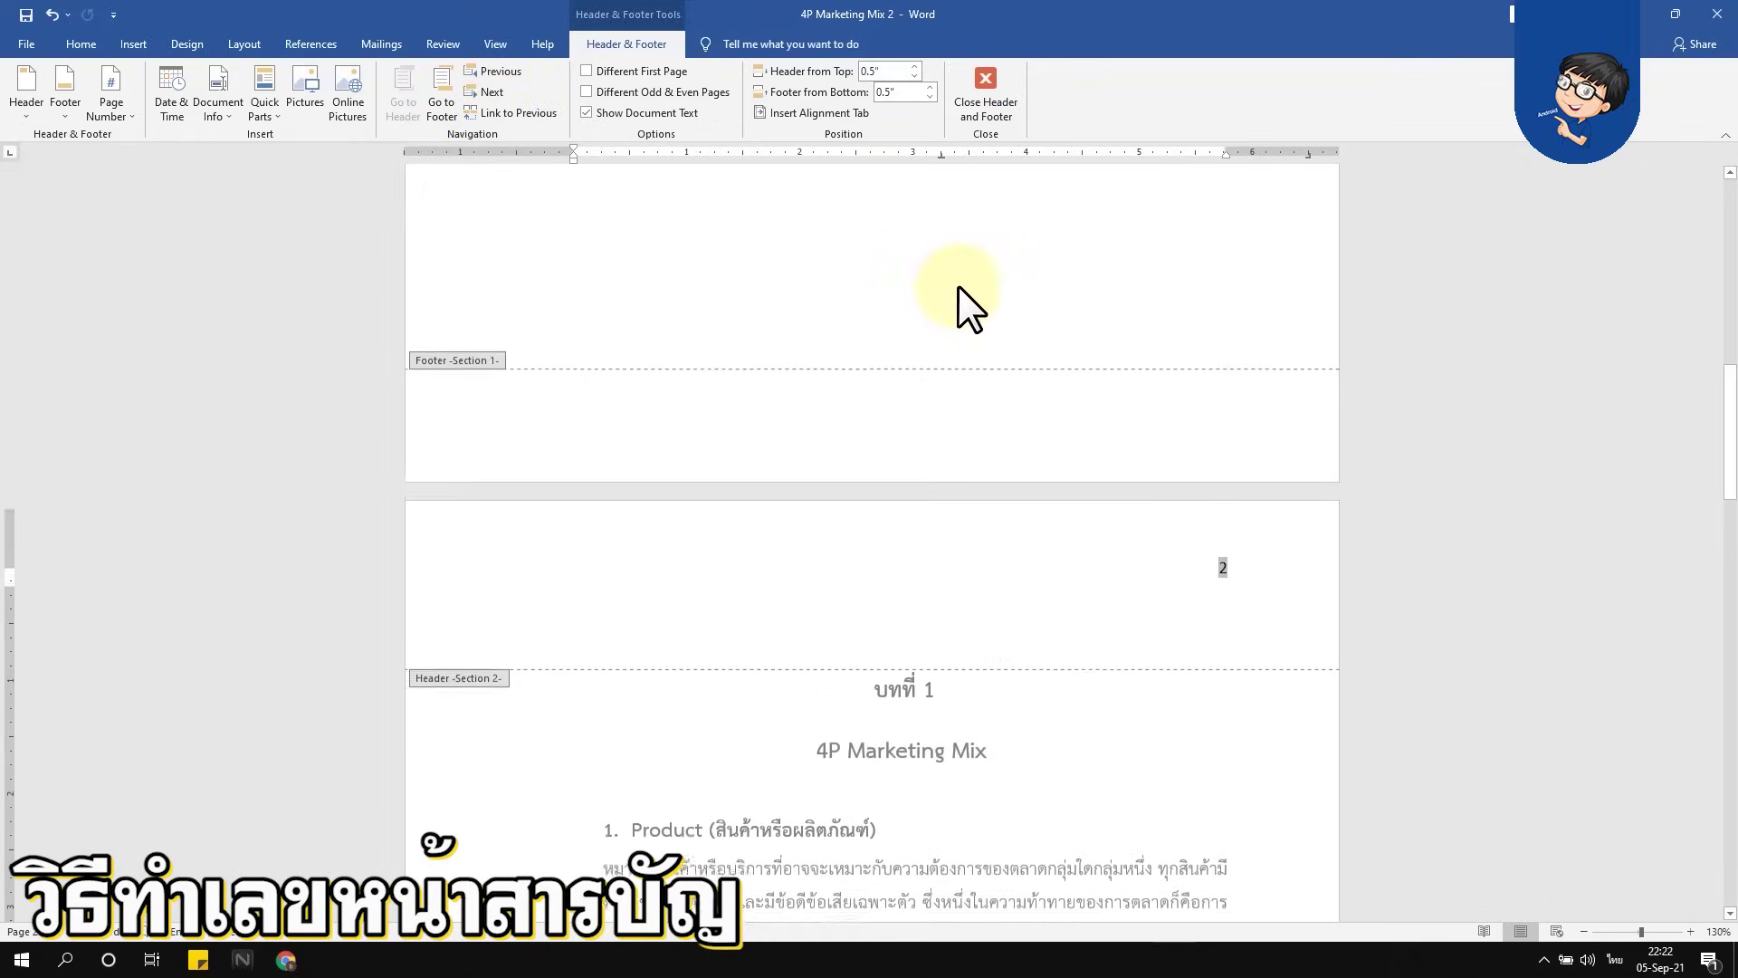
scroll(962, 290, up, 5)
scroll(963, 295, up, 5)
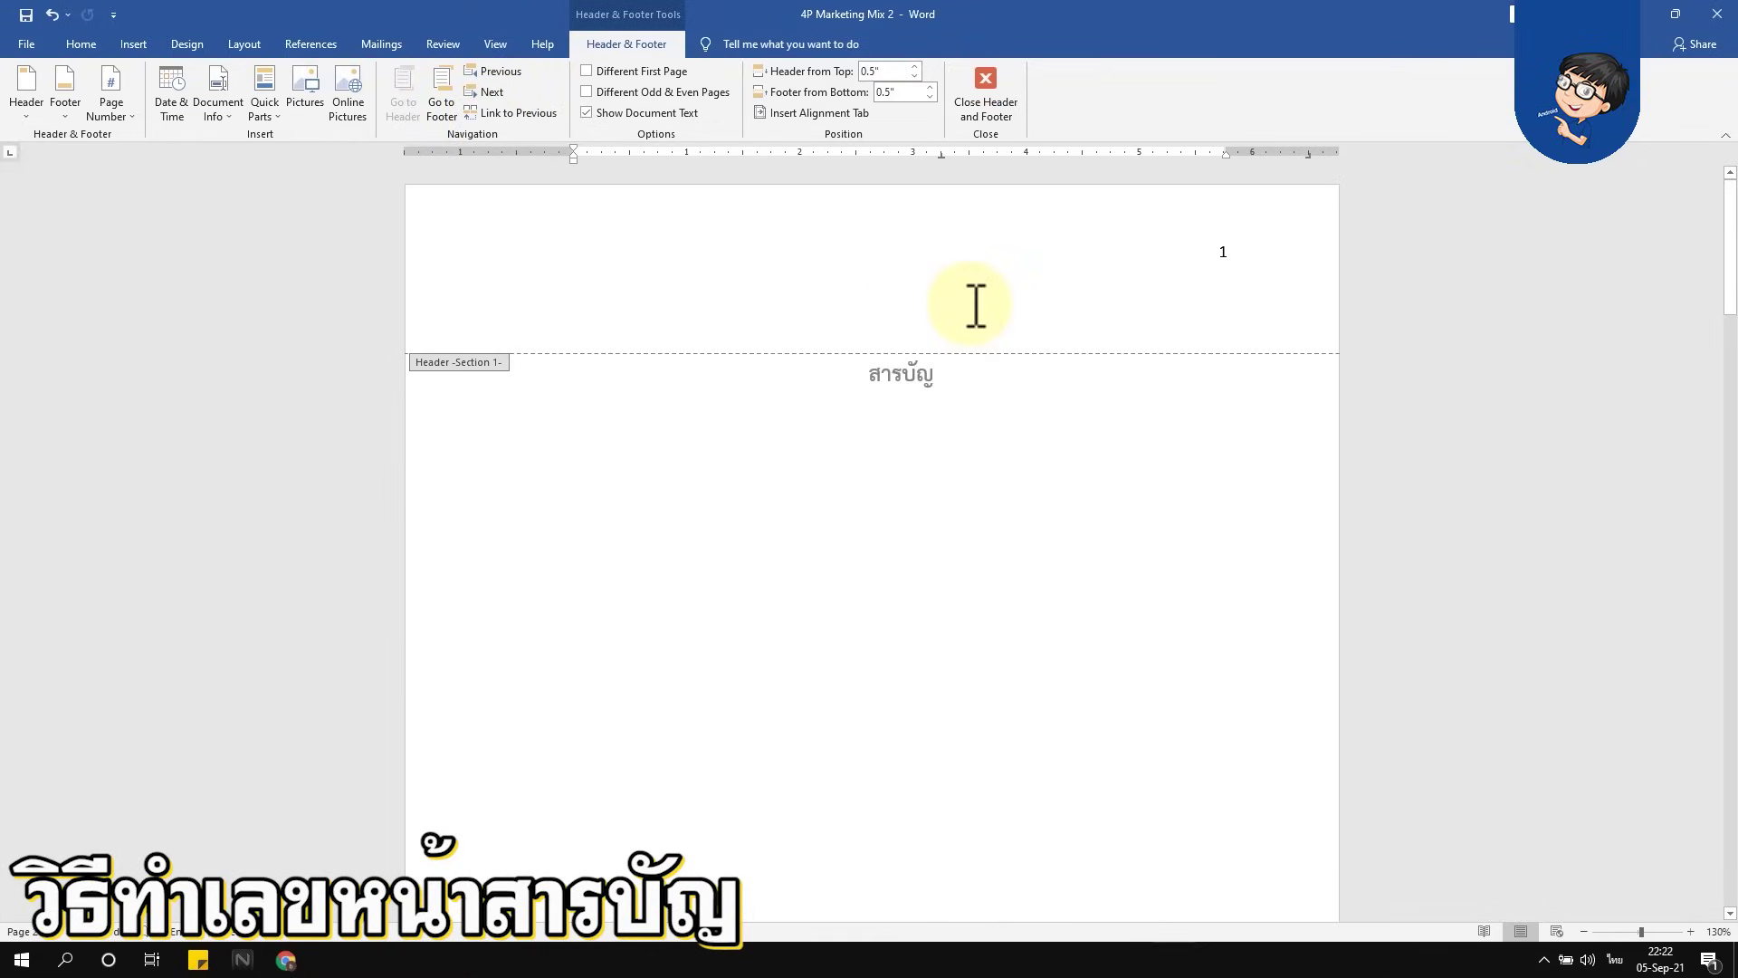
double_click(1224, 253)
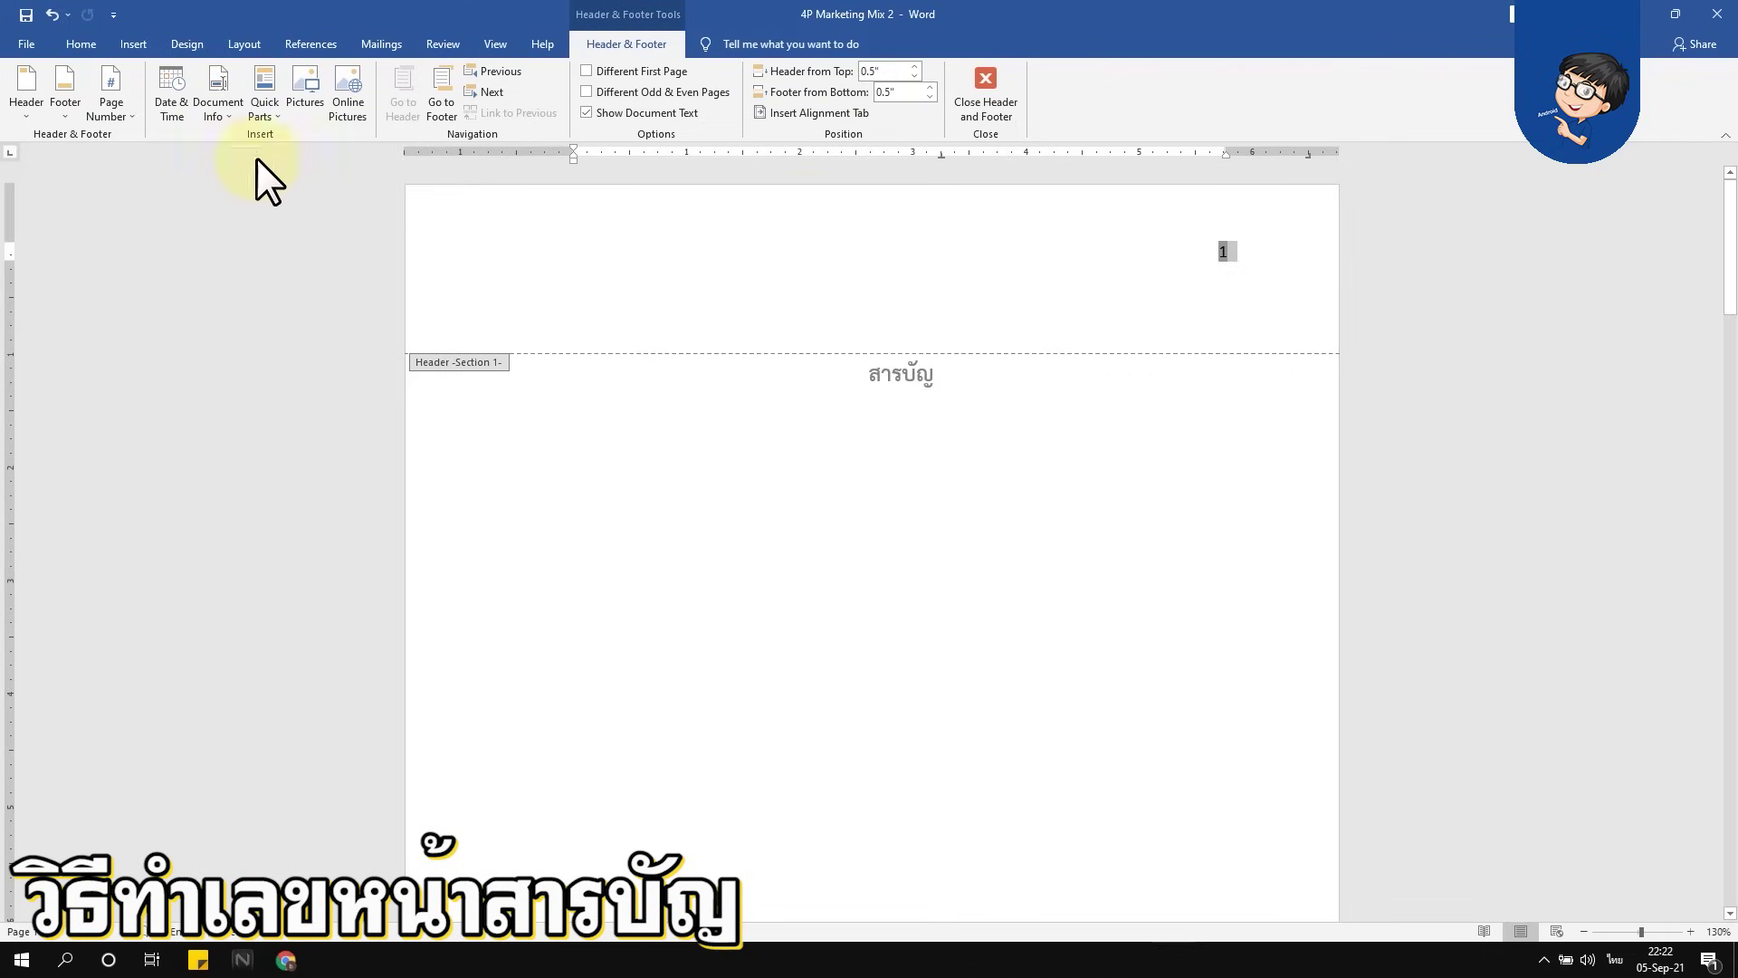
click(115, 118)
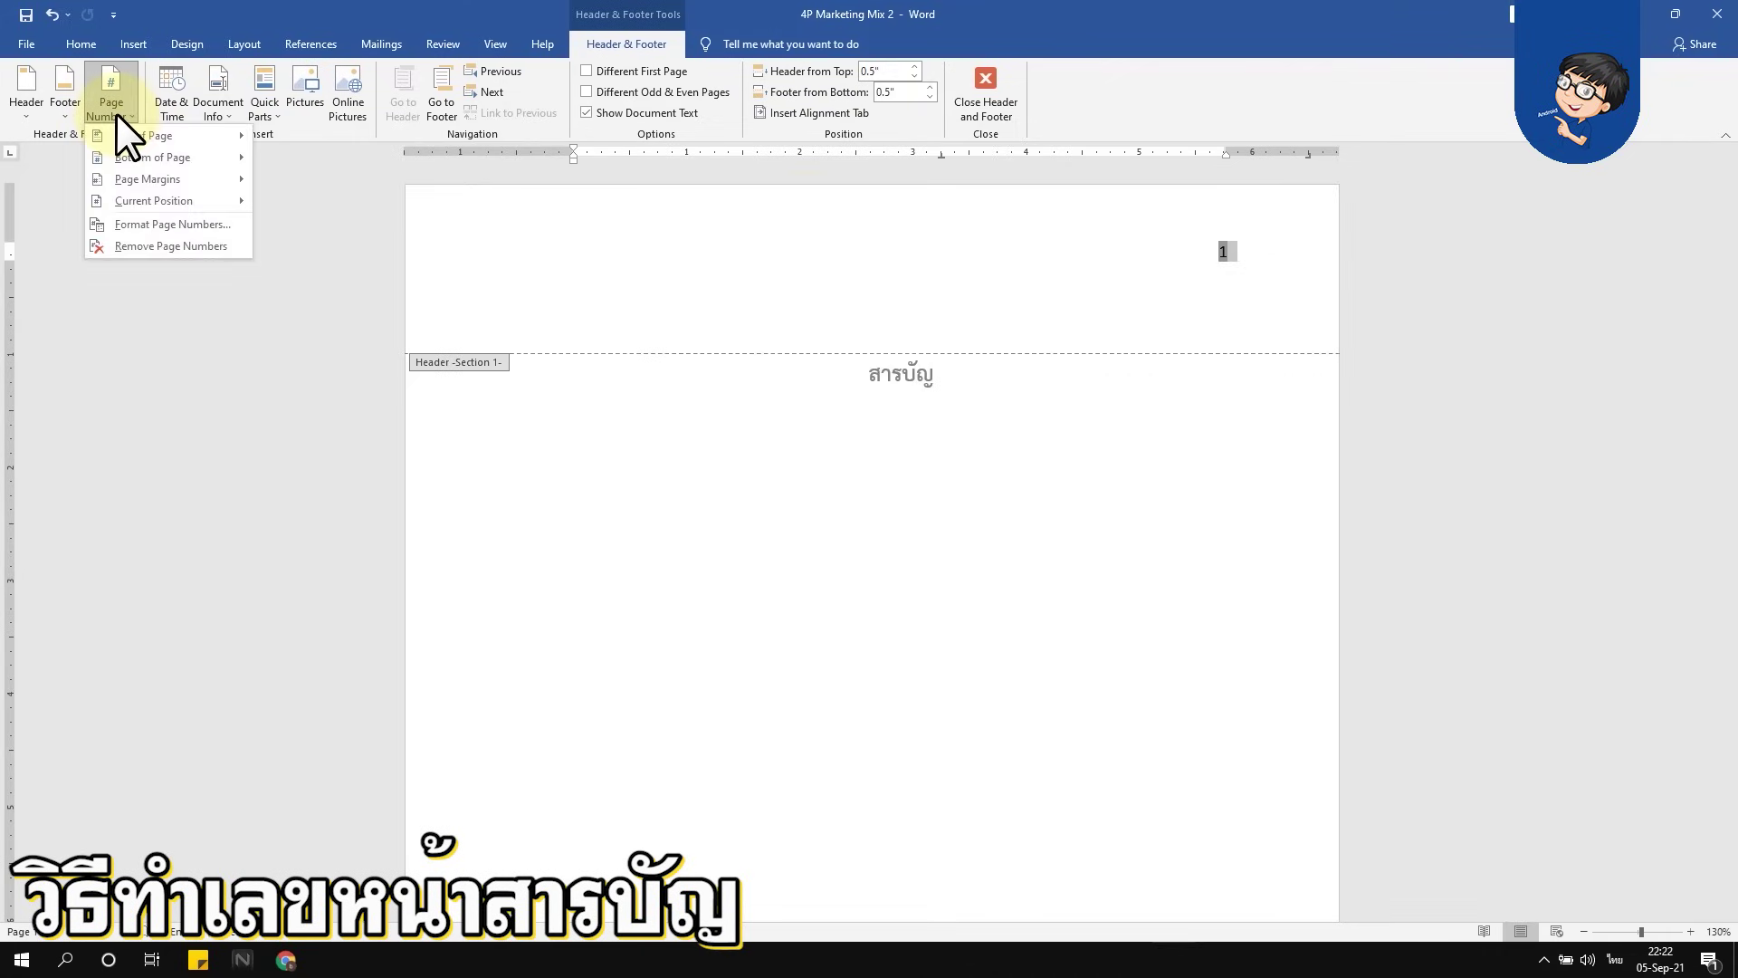
click(136, 246)
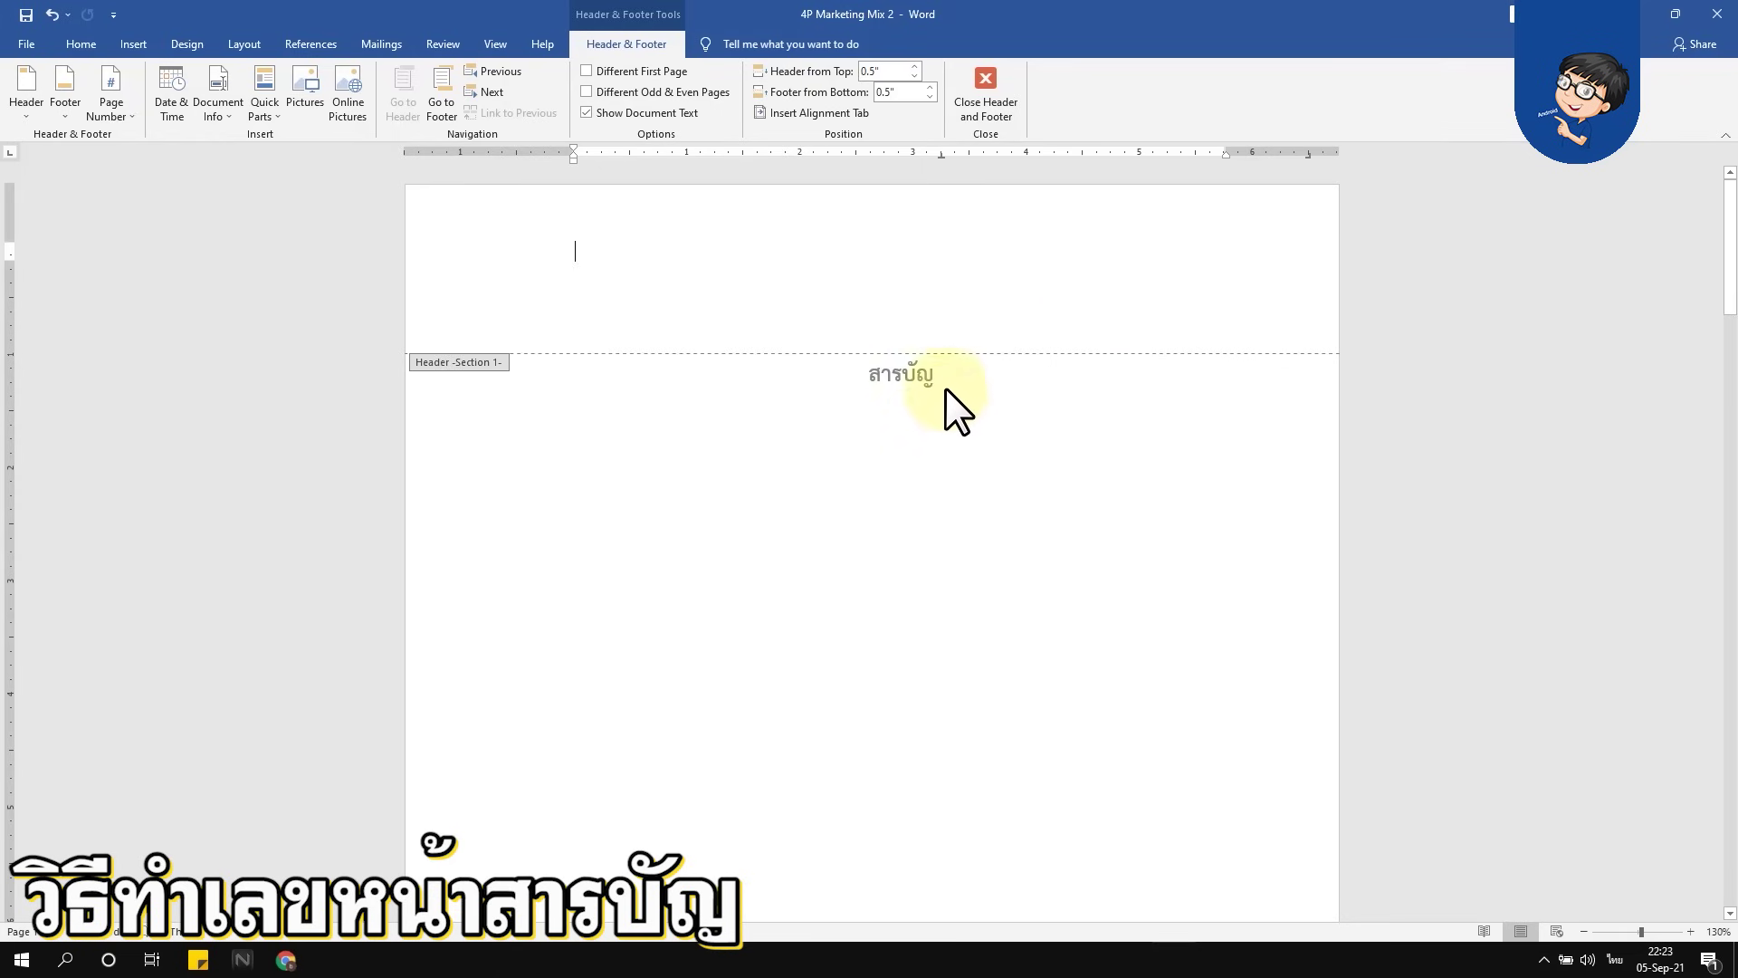
scroll(948, 398, down, 4)
scroll(958, 356, down, 4)
scroll(959, 353, down, 2)
scroll(966, 353, down, 2)
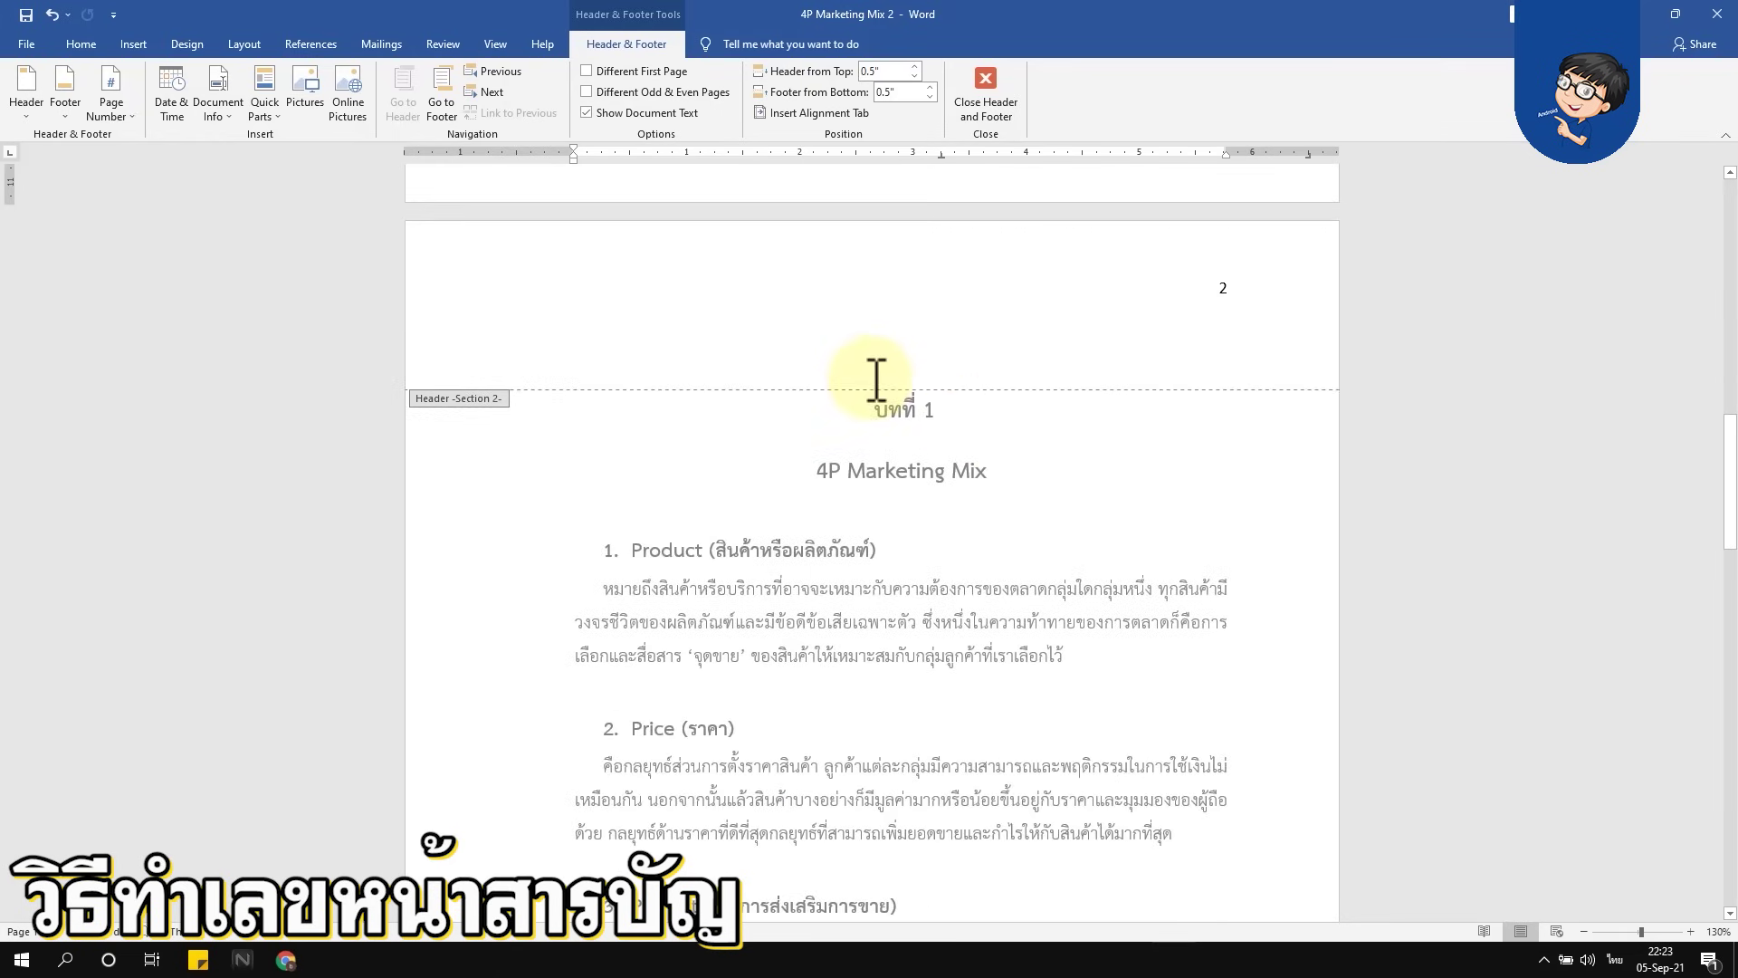
Format chapter 1's header page numbers to start at 1
click(1242, 288)
double_click(1222, 288)
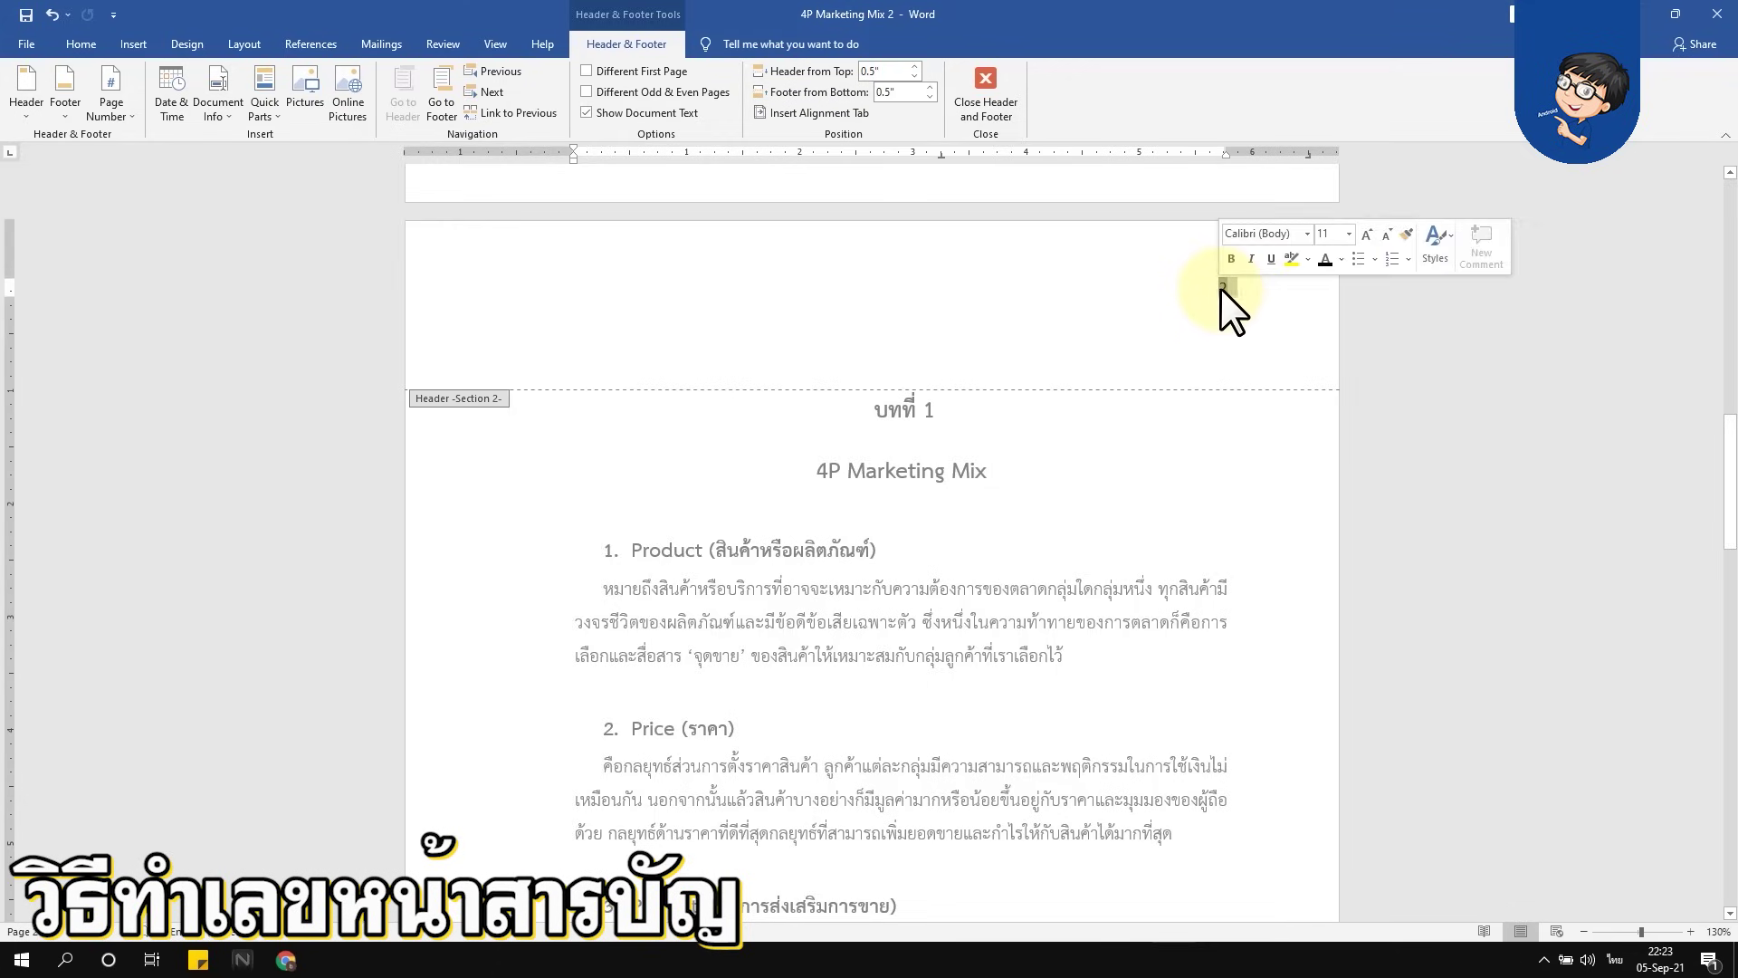
scroll(1220, 286, down, 10)
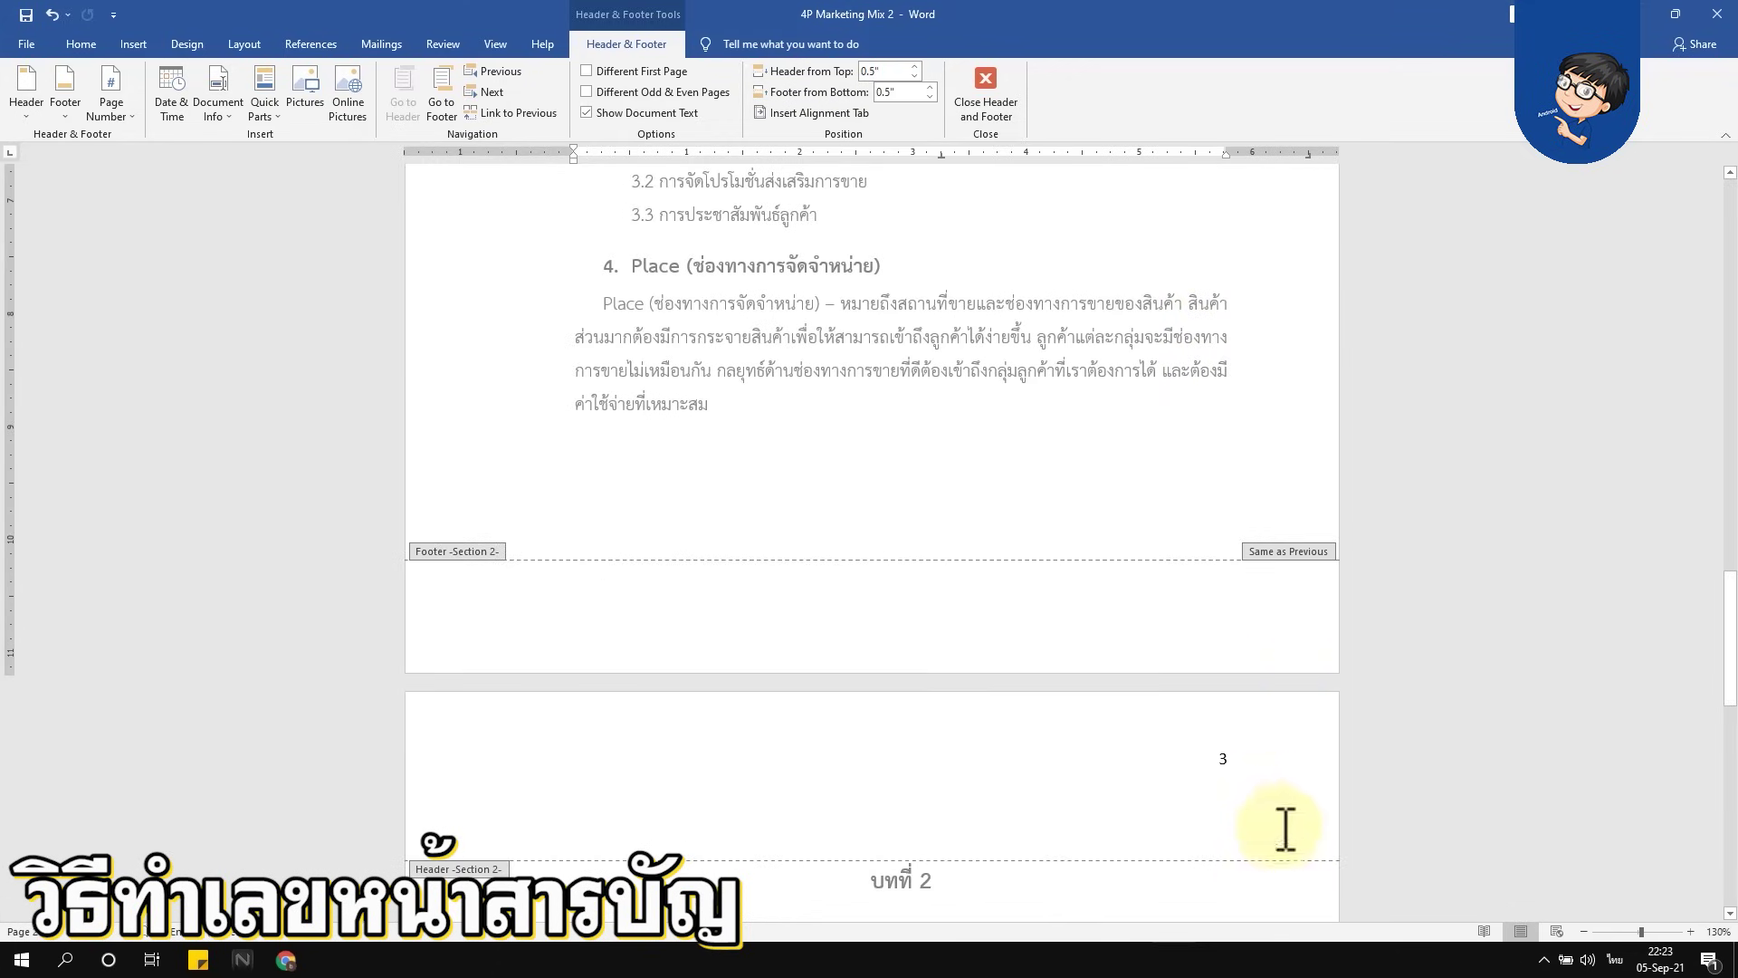
scroll(1274, 543, up, 6)
scroll(1273, 541, up, 4)
scroll(1268, 546, up, 4)
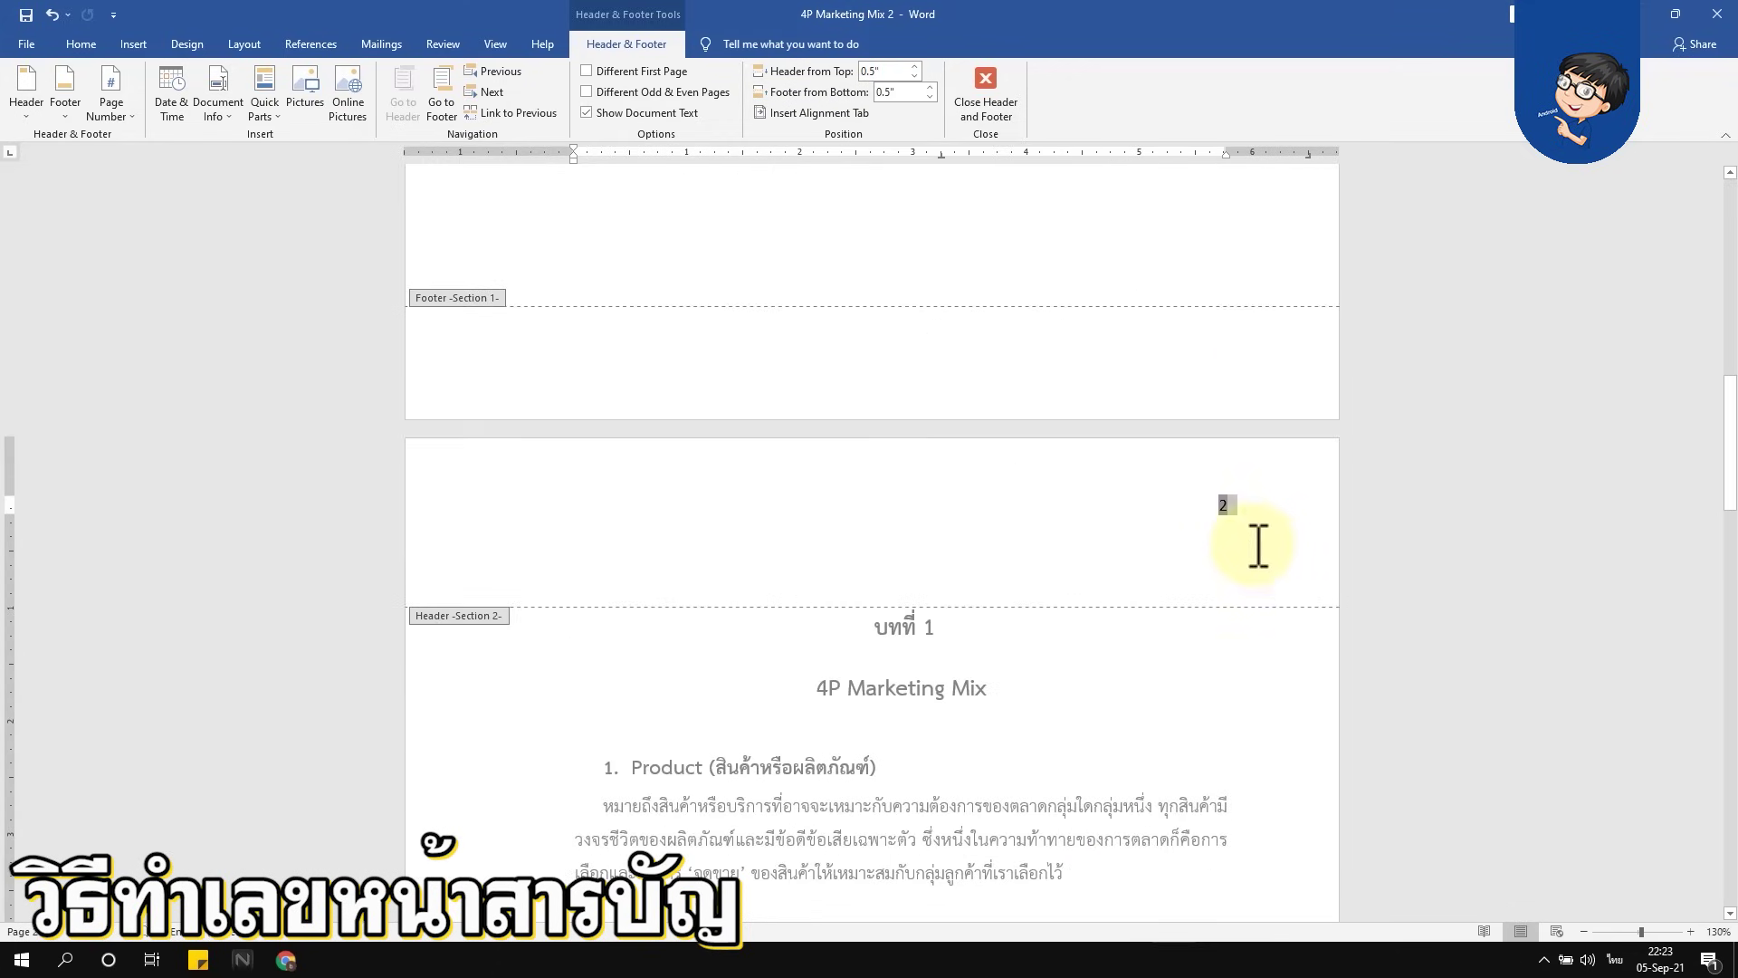
scroll(1182, 513, down, 1)
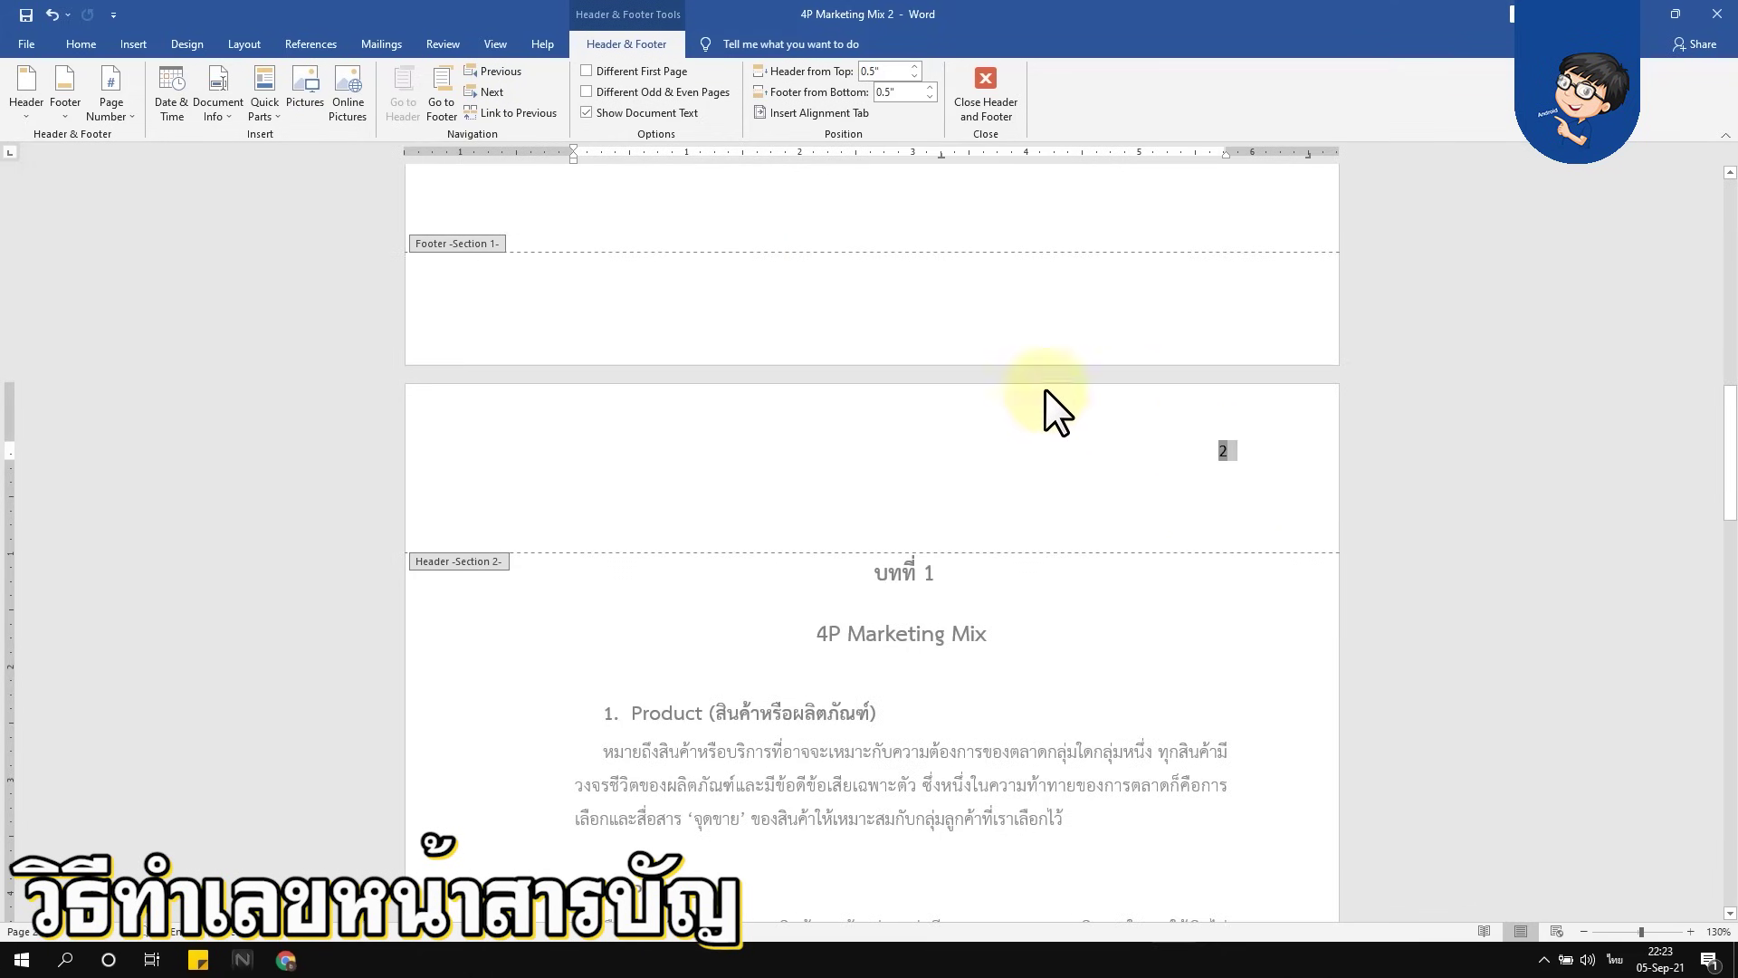
click(114, 122)
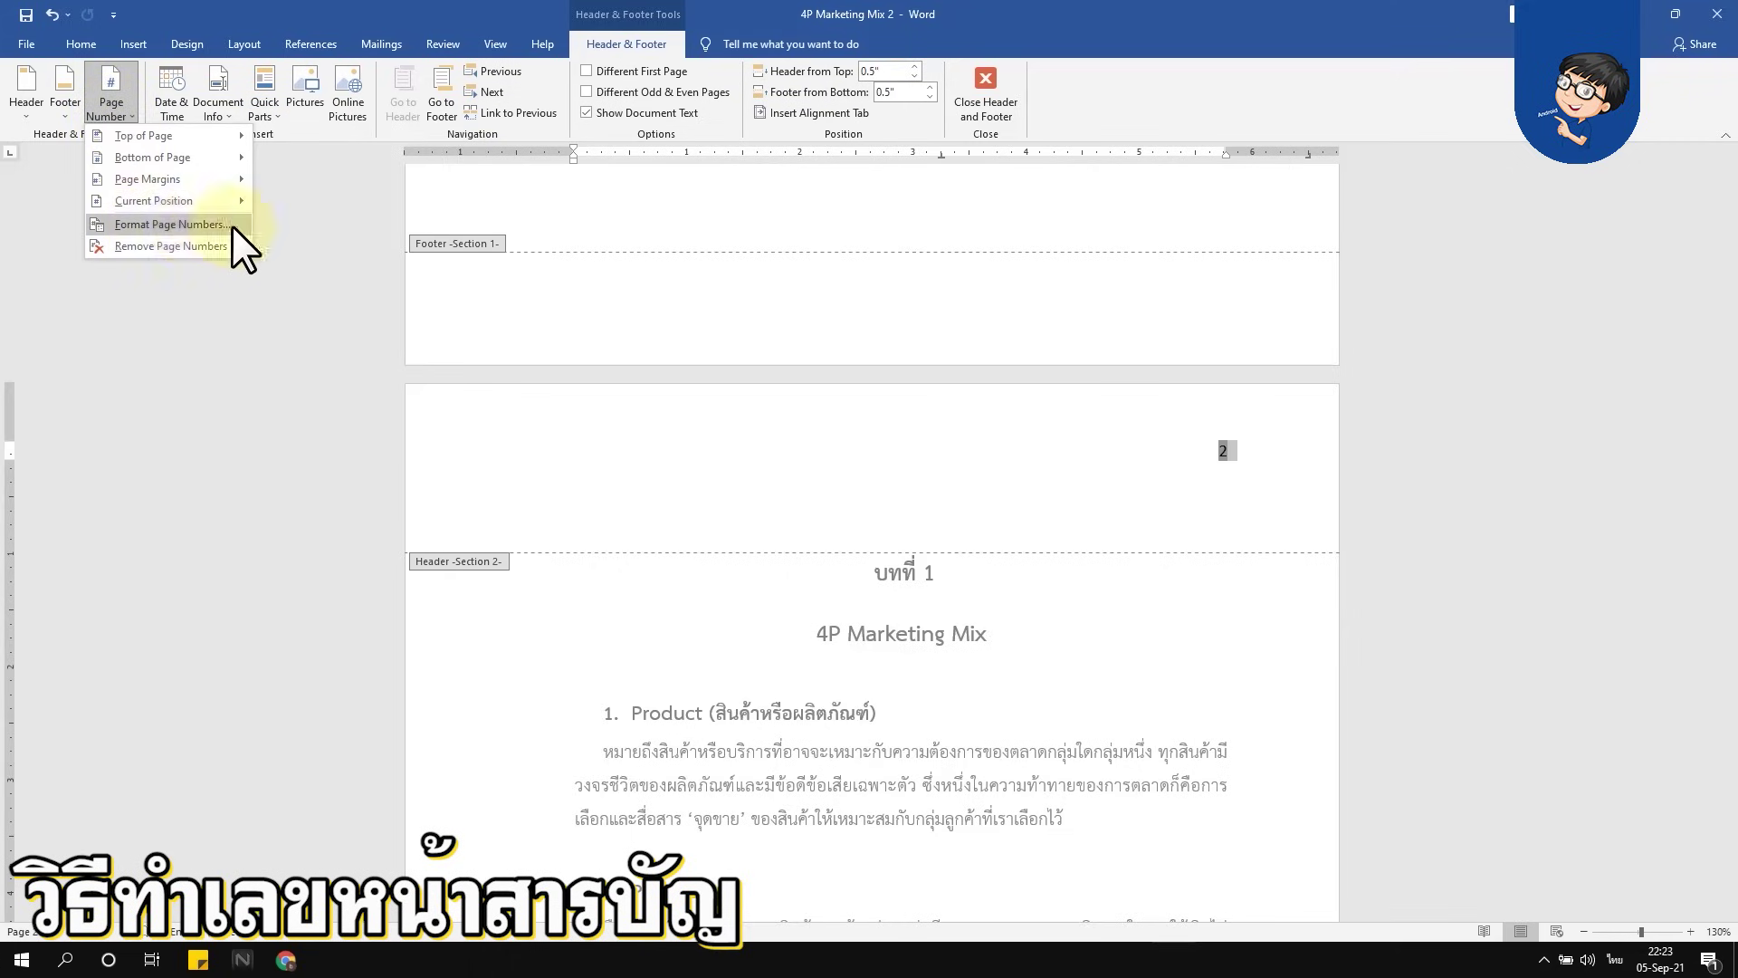
click(184, 227)
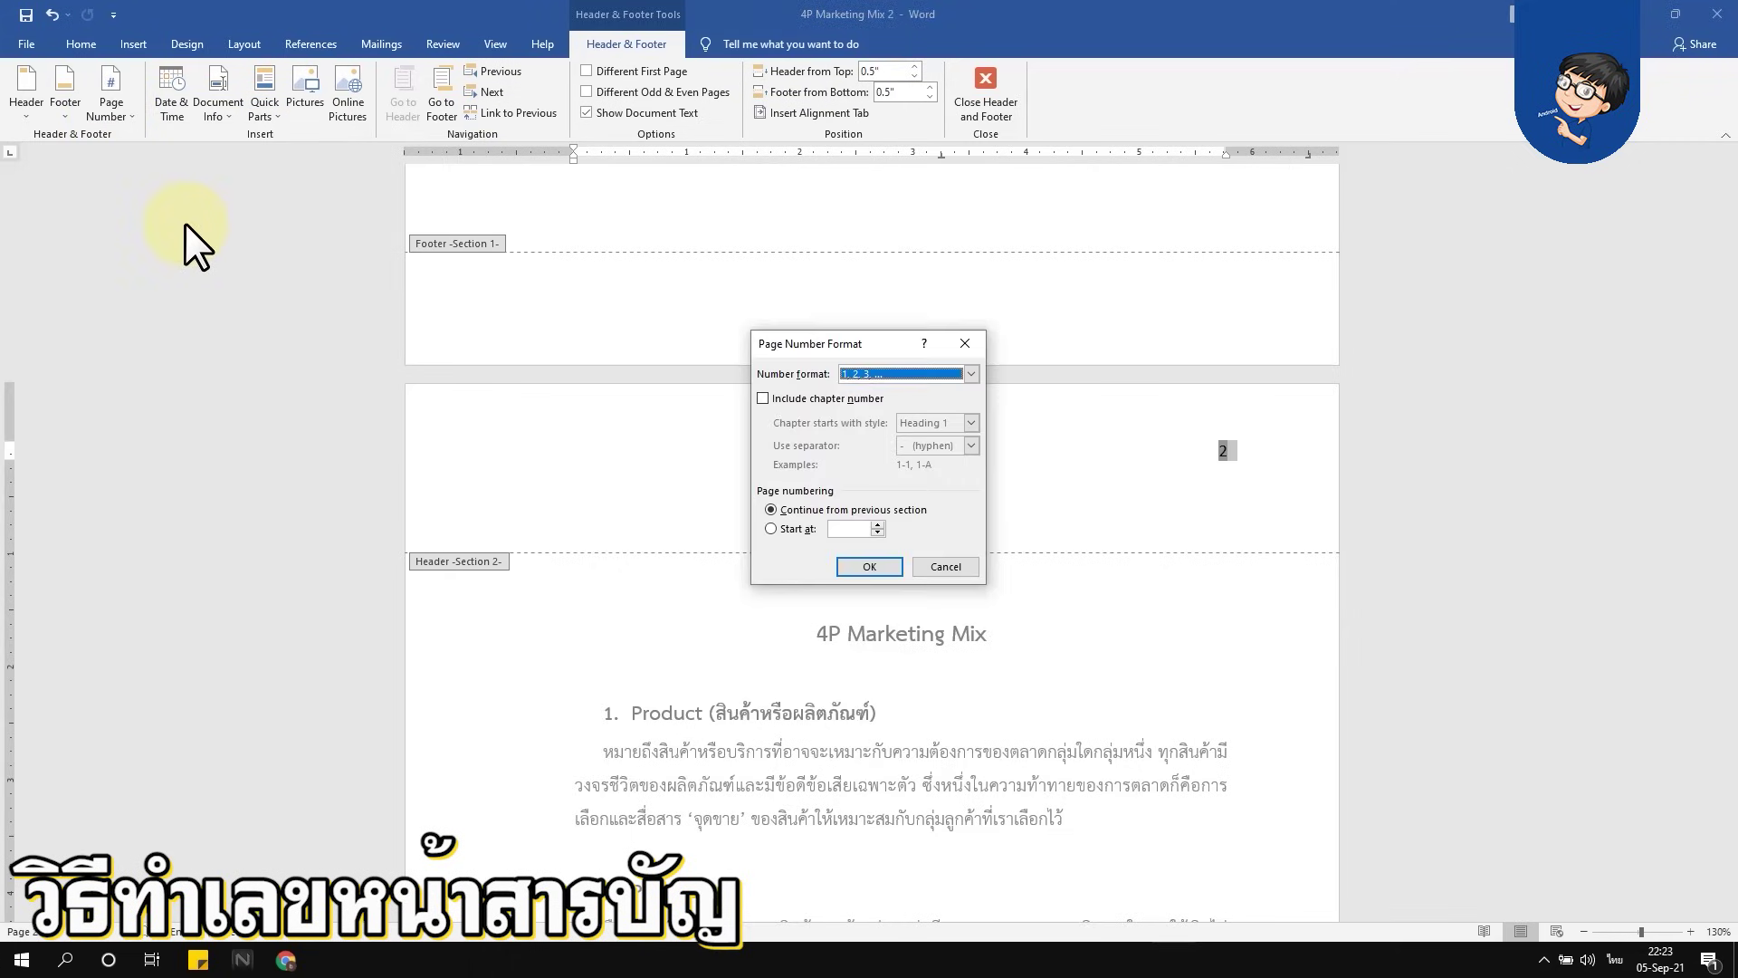
click(797, 532)
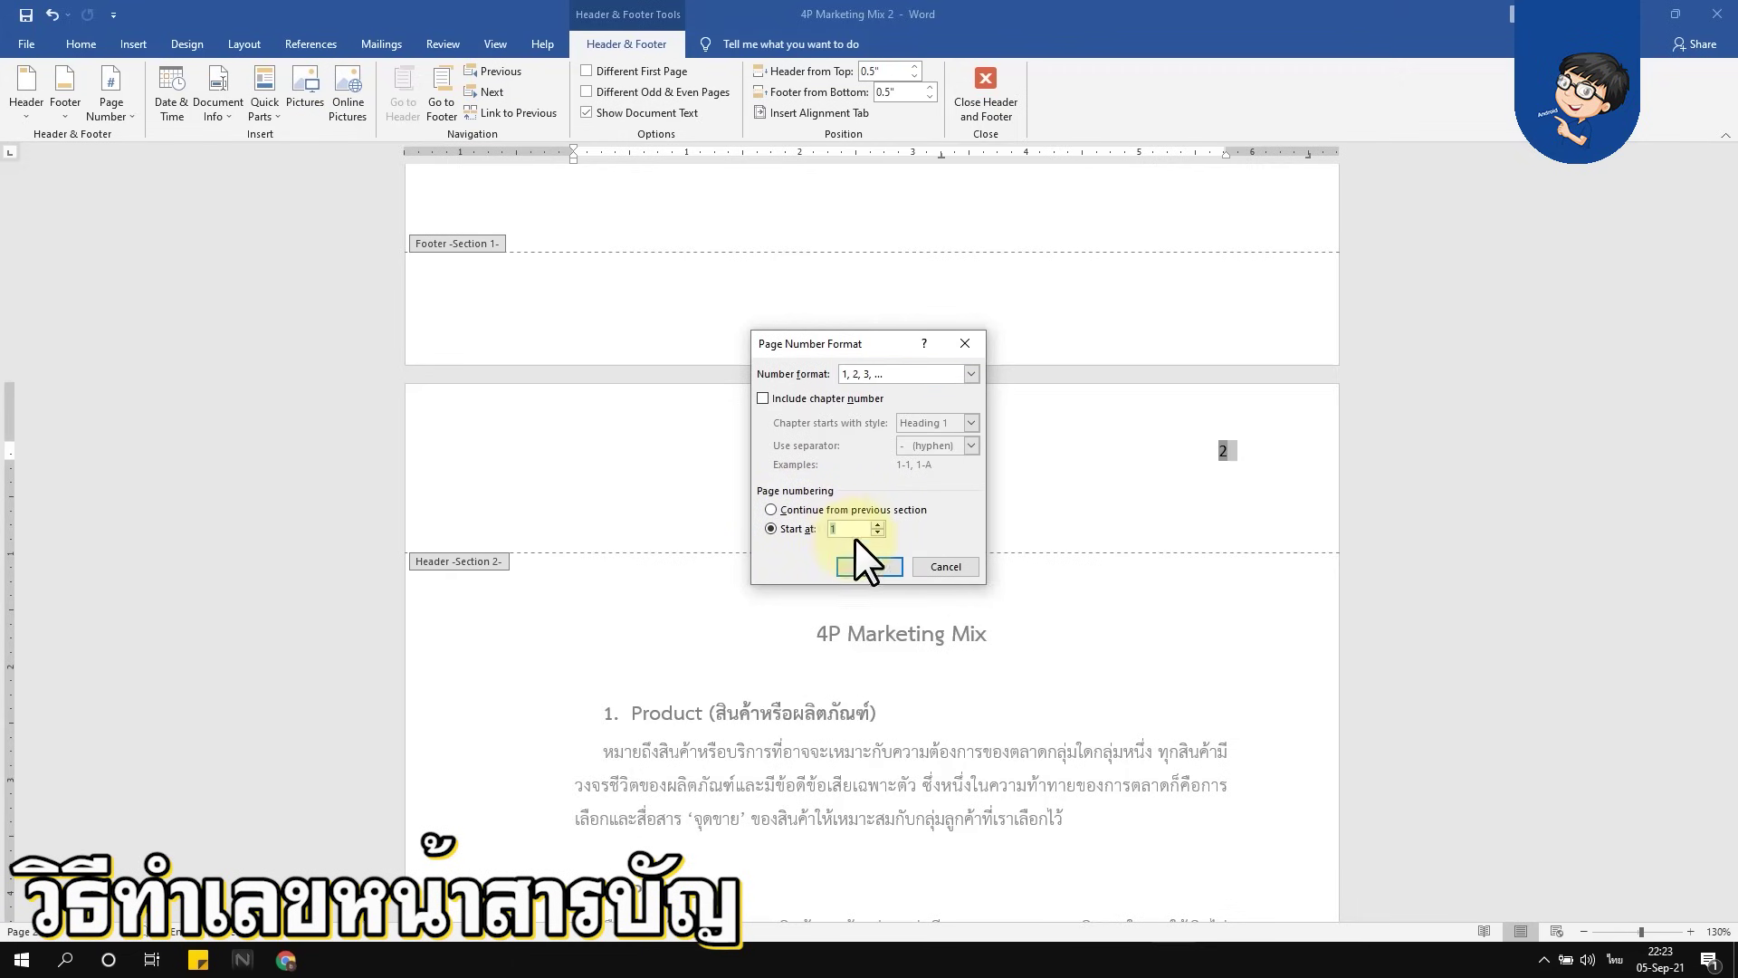
click(871, 566)
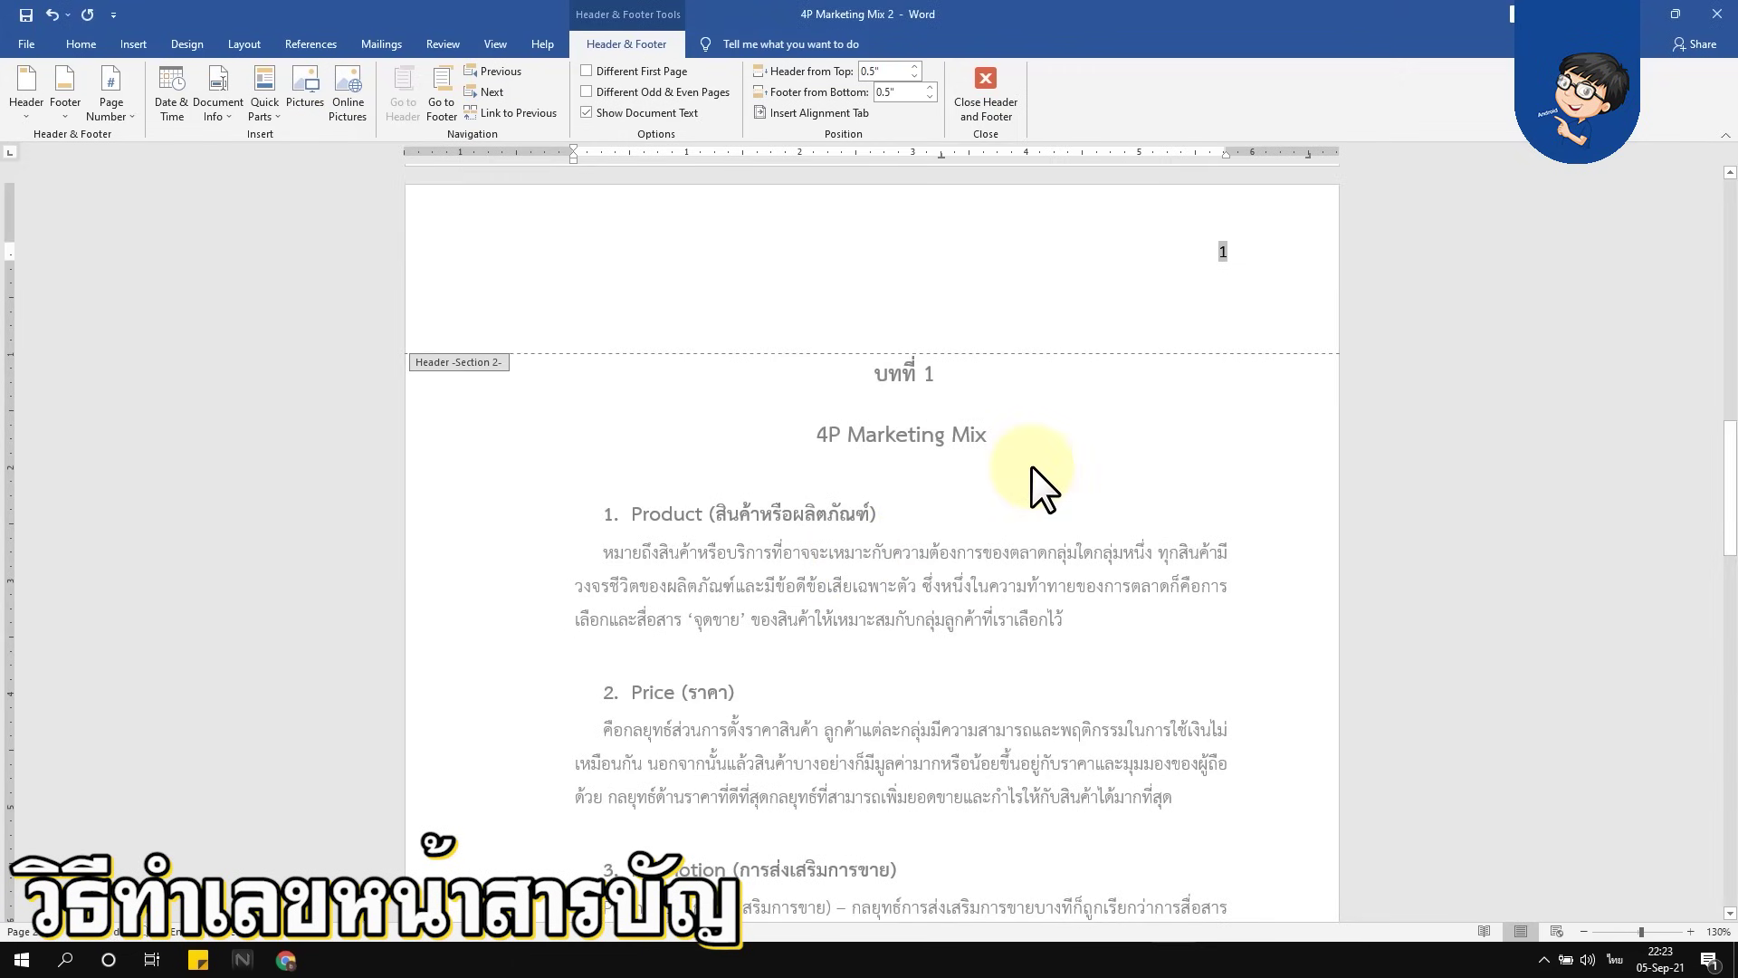
Close header editing and recheck that chapter 1's header number now reads 1
double_click(1030, 465)
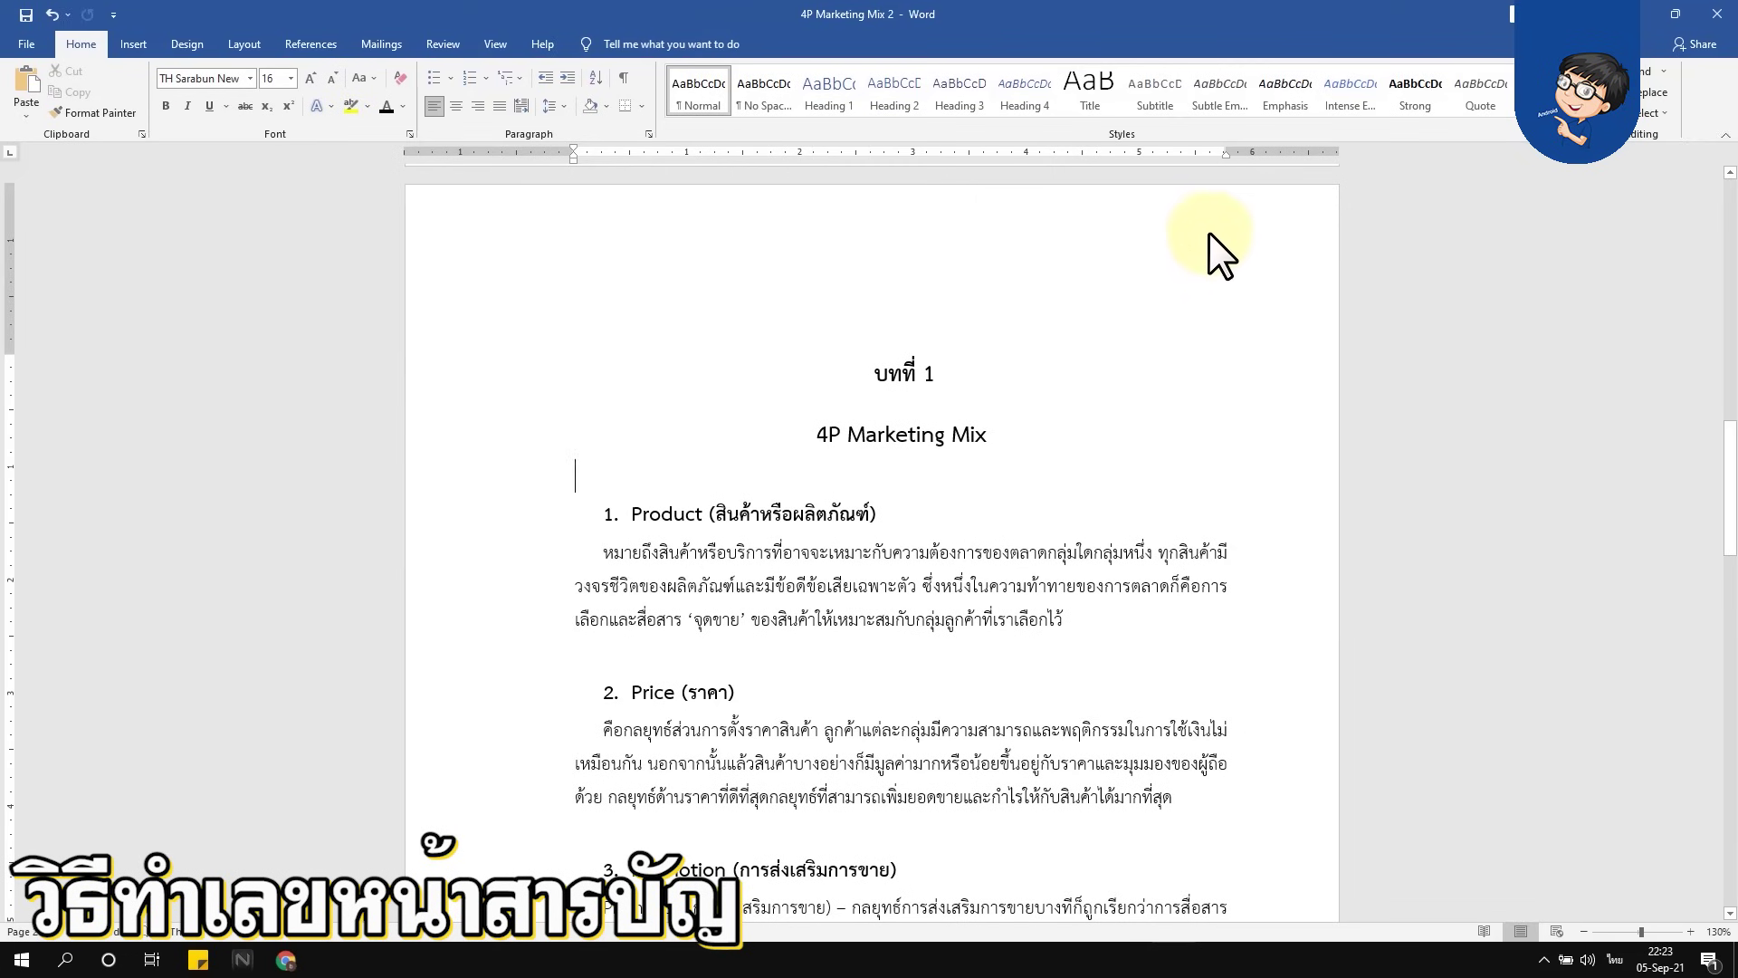
scroll(1251, 248, down, 2)
scroll(1255, 251, down, 8)
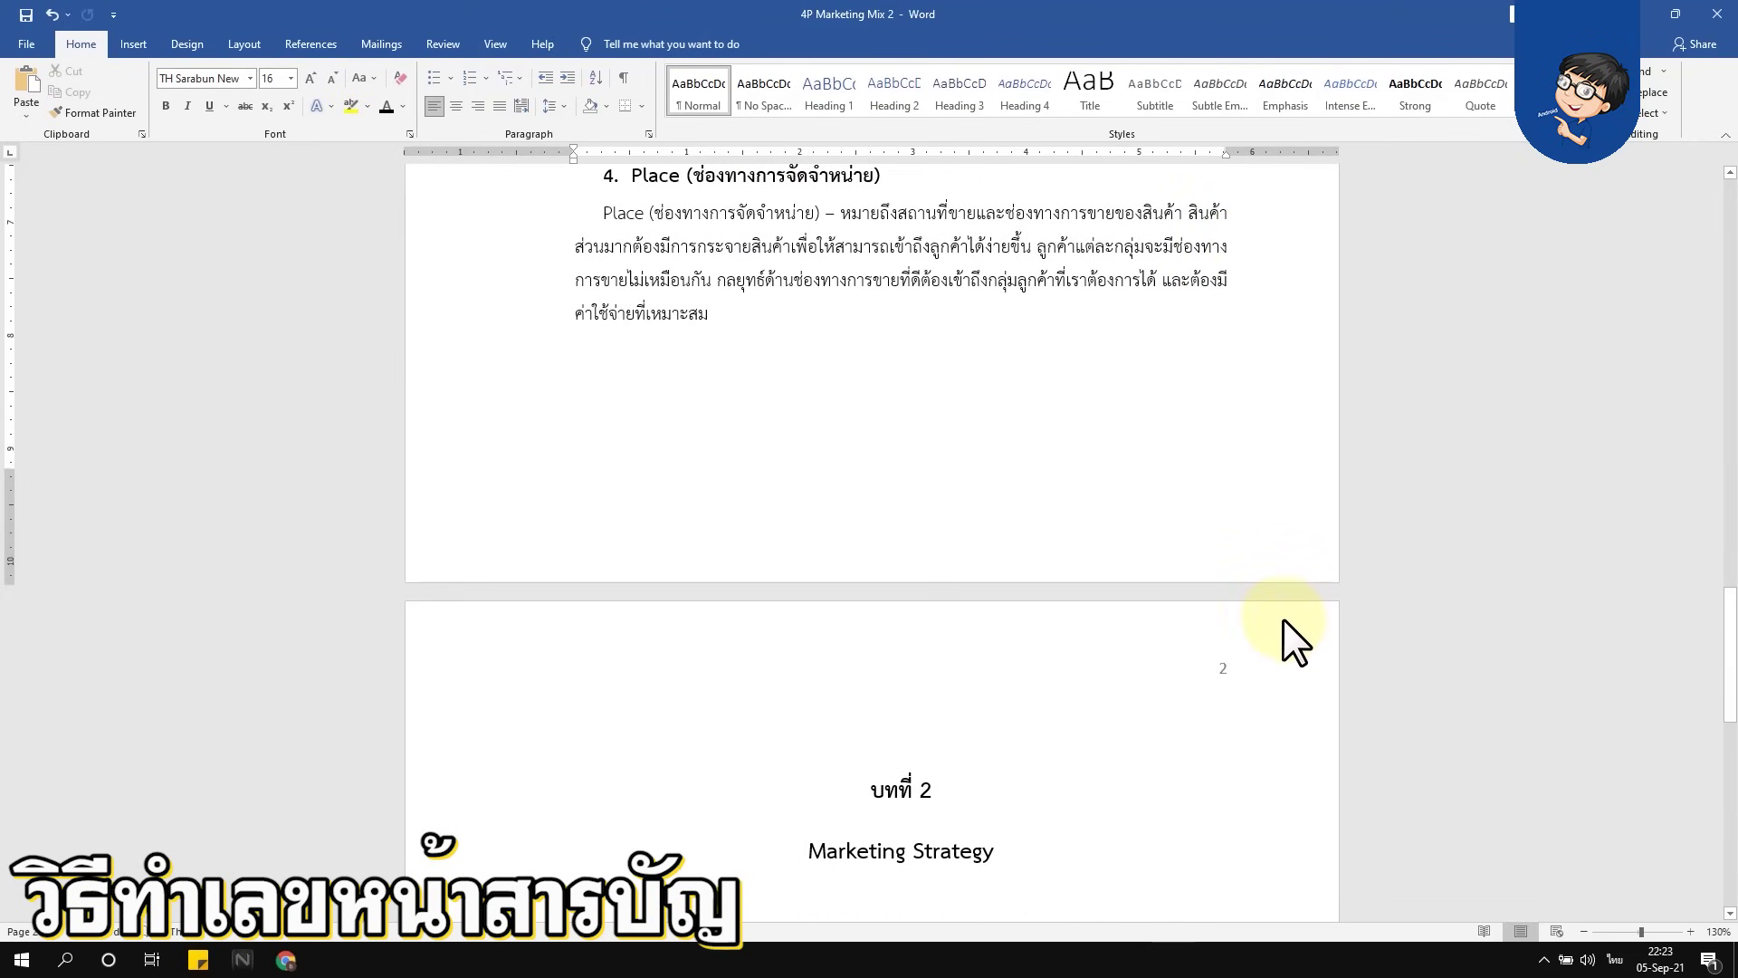
scroll(1167, 582, down, 4)
scroll(1173, 570, down, 5)
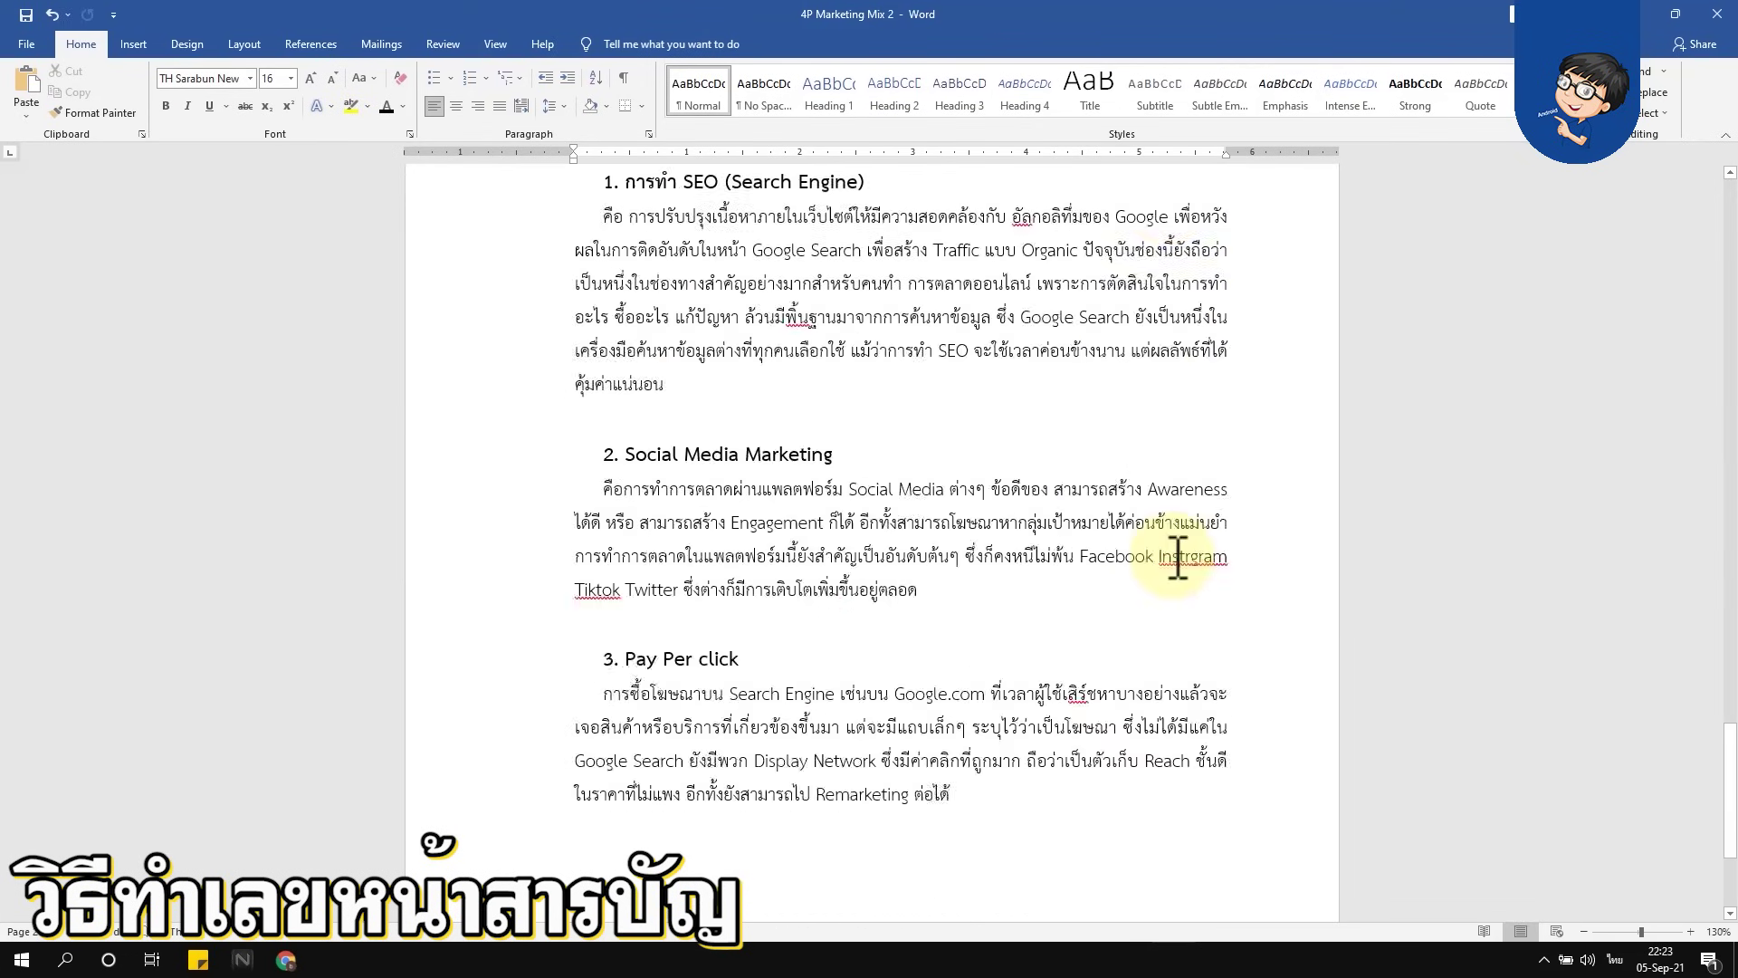
scroll(1181, 543, down, 2)
scroll(1245, 527, up, 5)
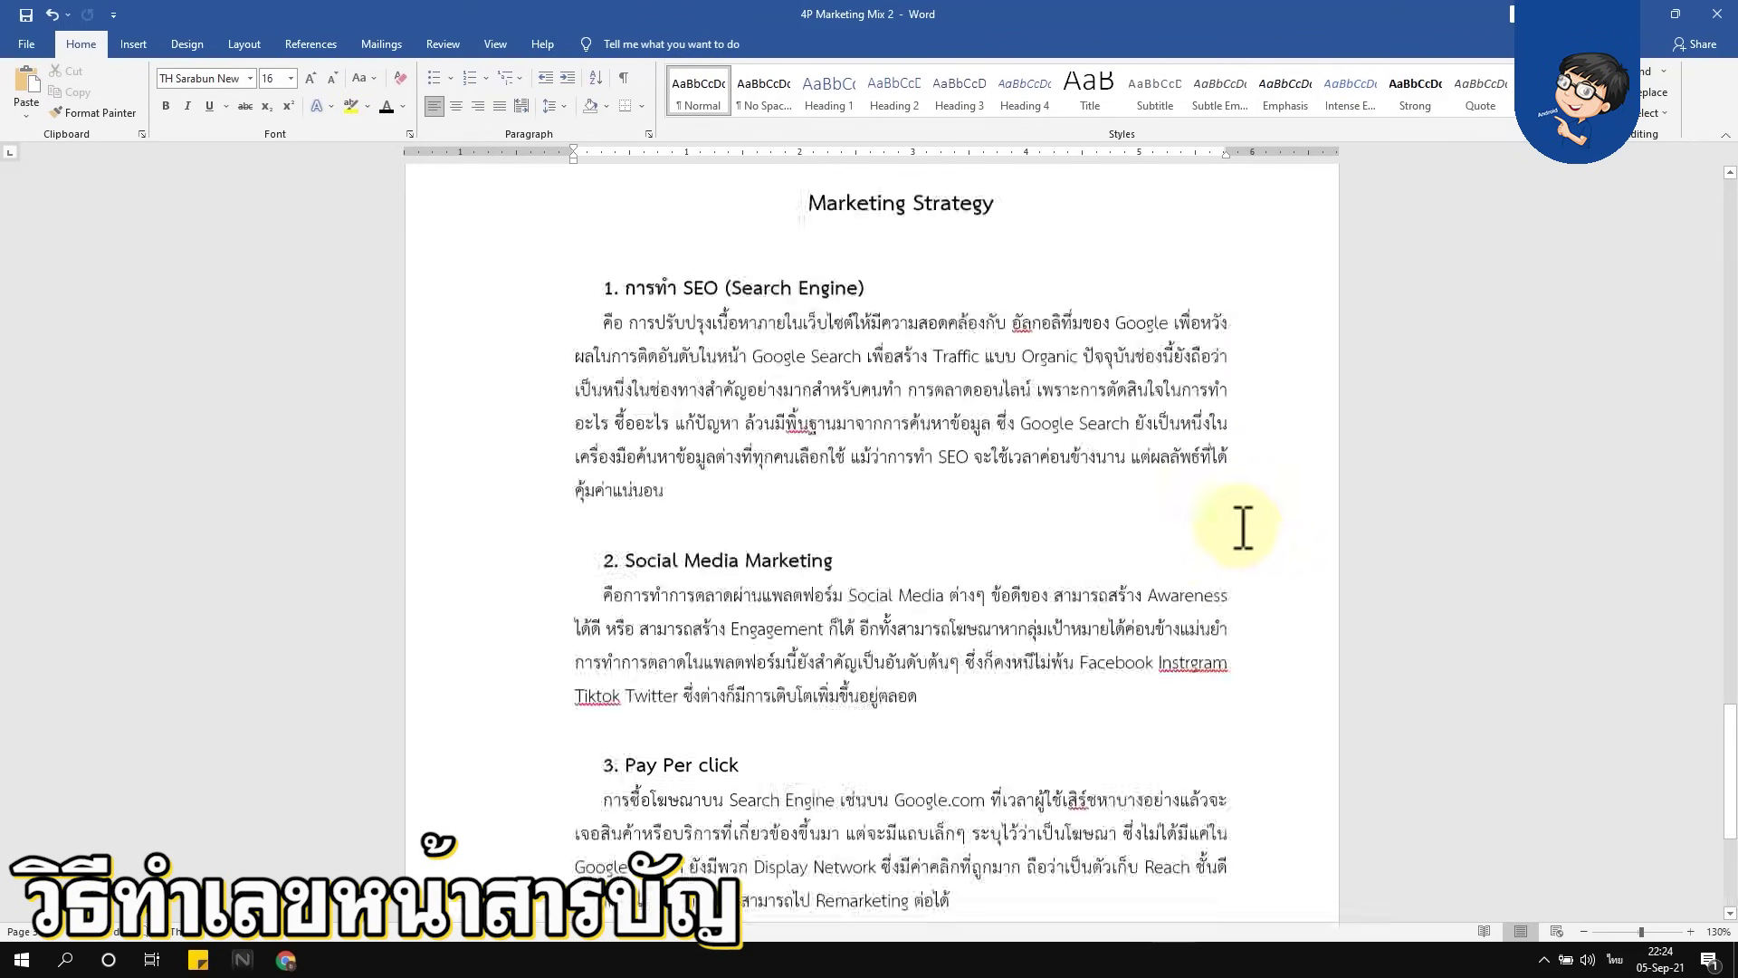
scroll(1235, 530, up, 10)
scroll(1235, 529, up, 6)
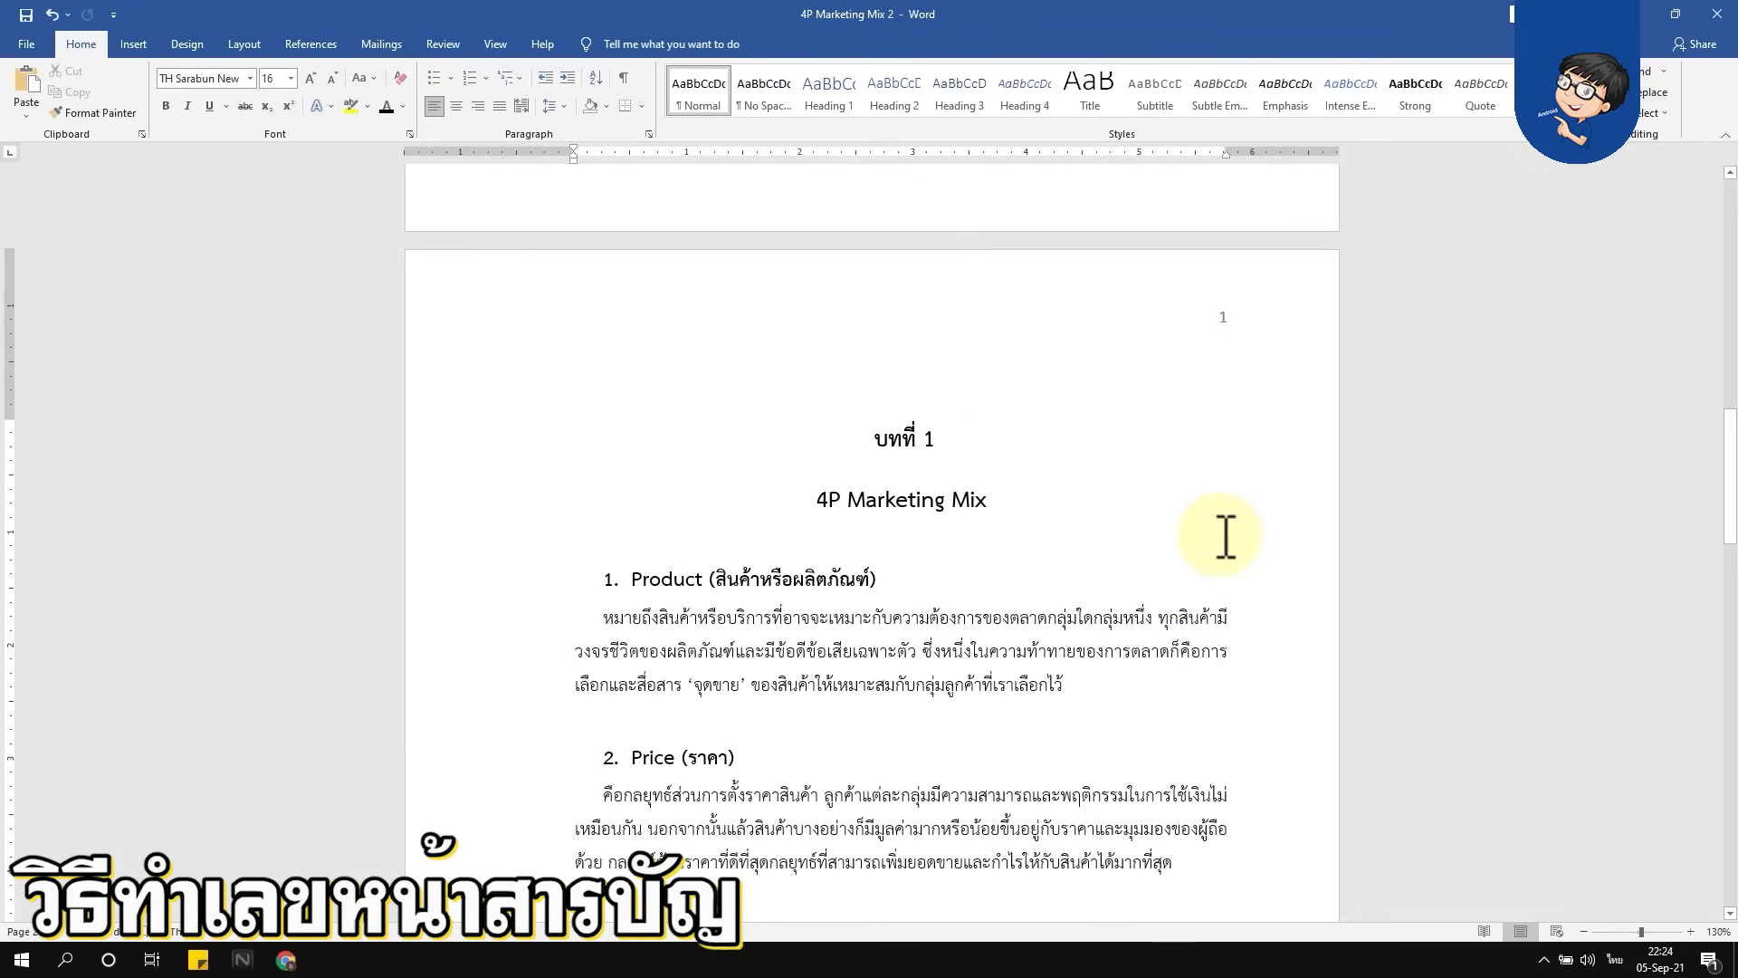
click(1183, 431)
double_click(1111, 317)
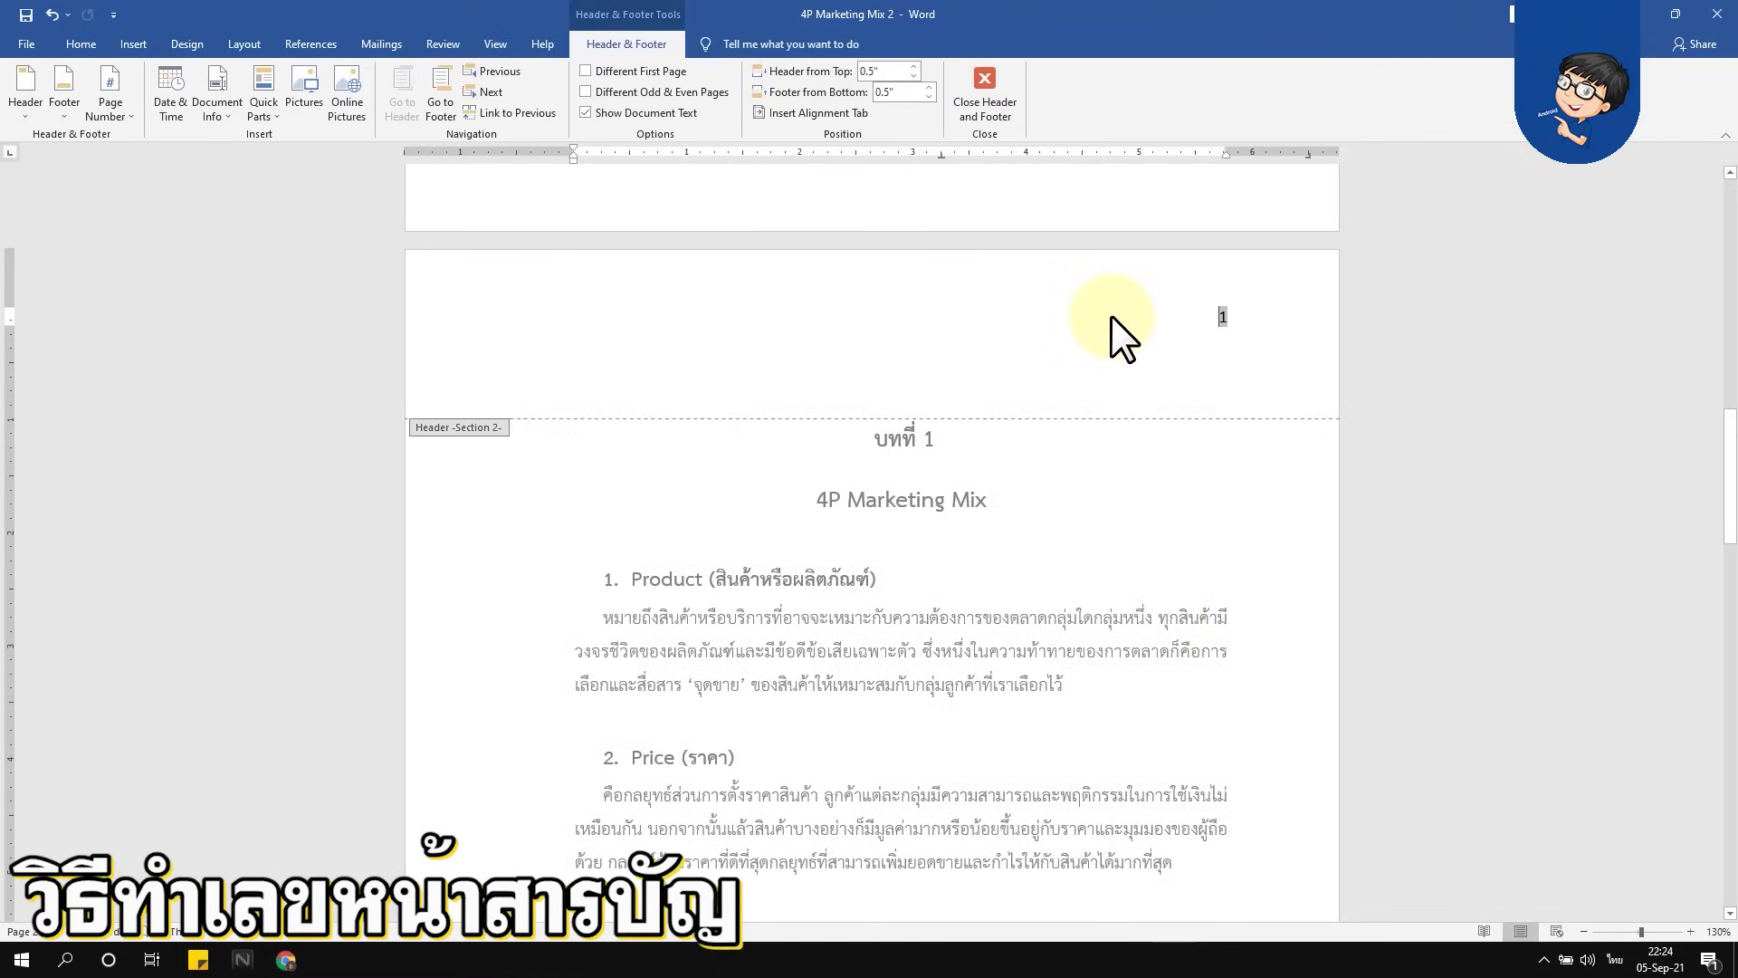
double_click(1144, 453)
Place the cursor on the empty line below the สารบัญ title
scroll(1184, 516, down, 1)
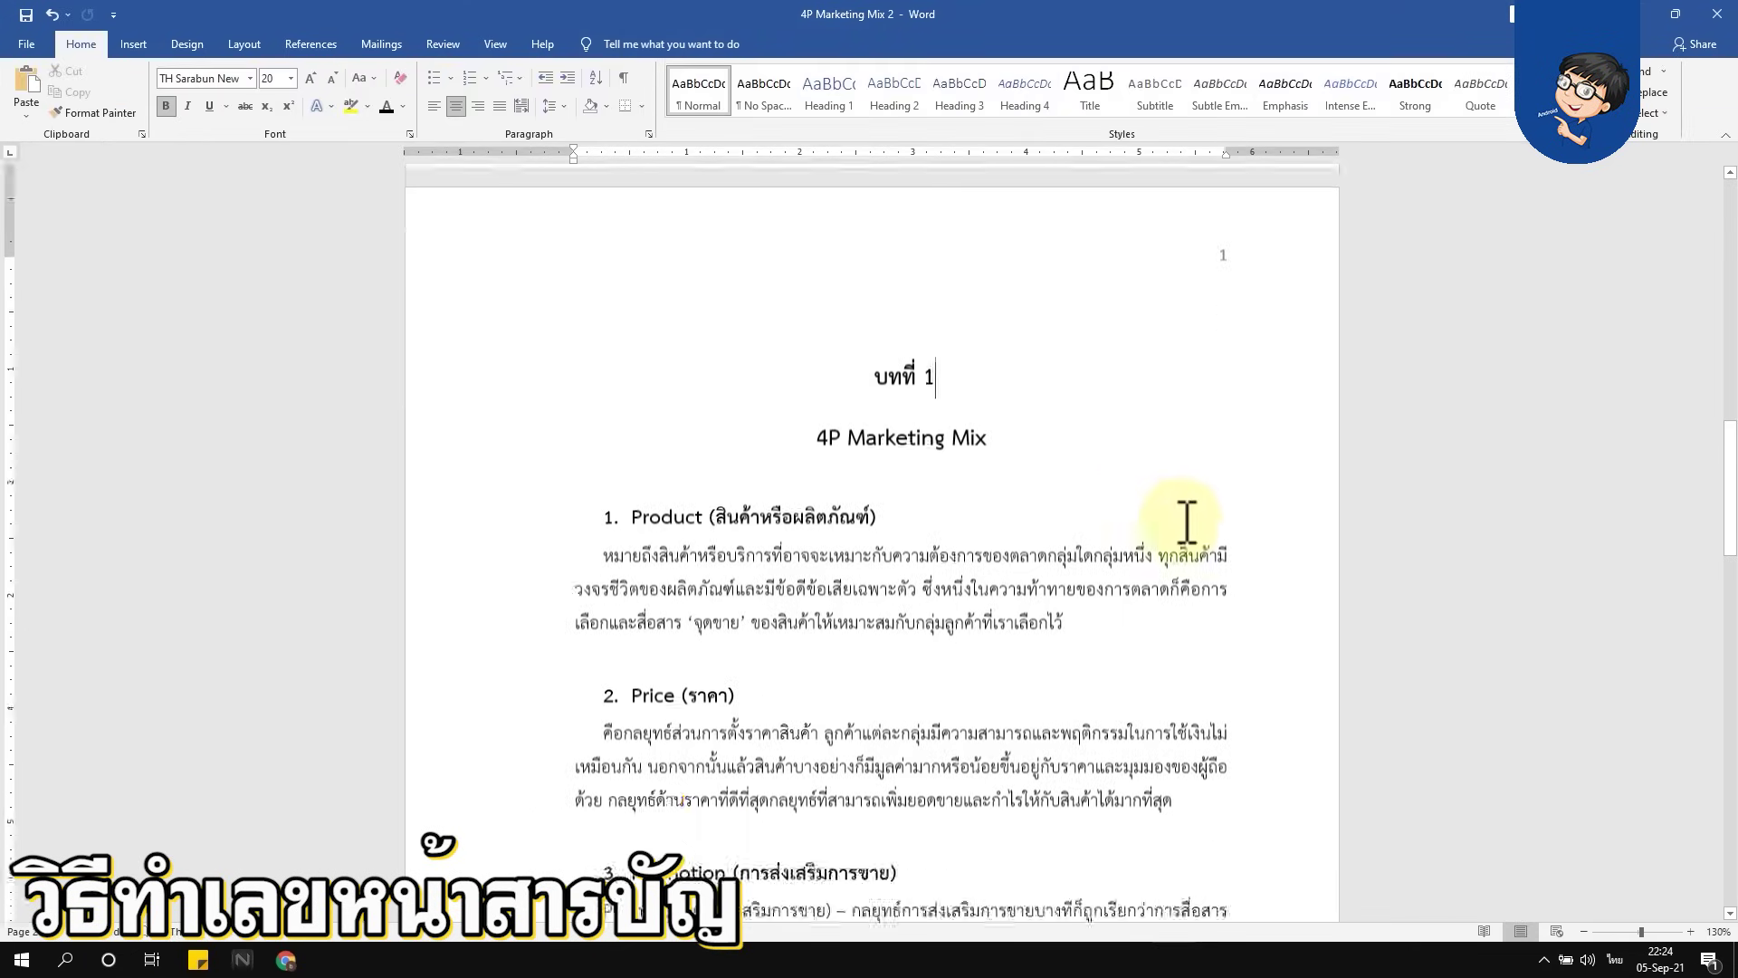
scroll(1185, 516, down, 2)
scroll(1186, 512, up, 2)
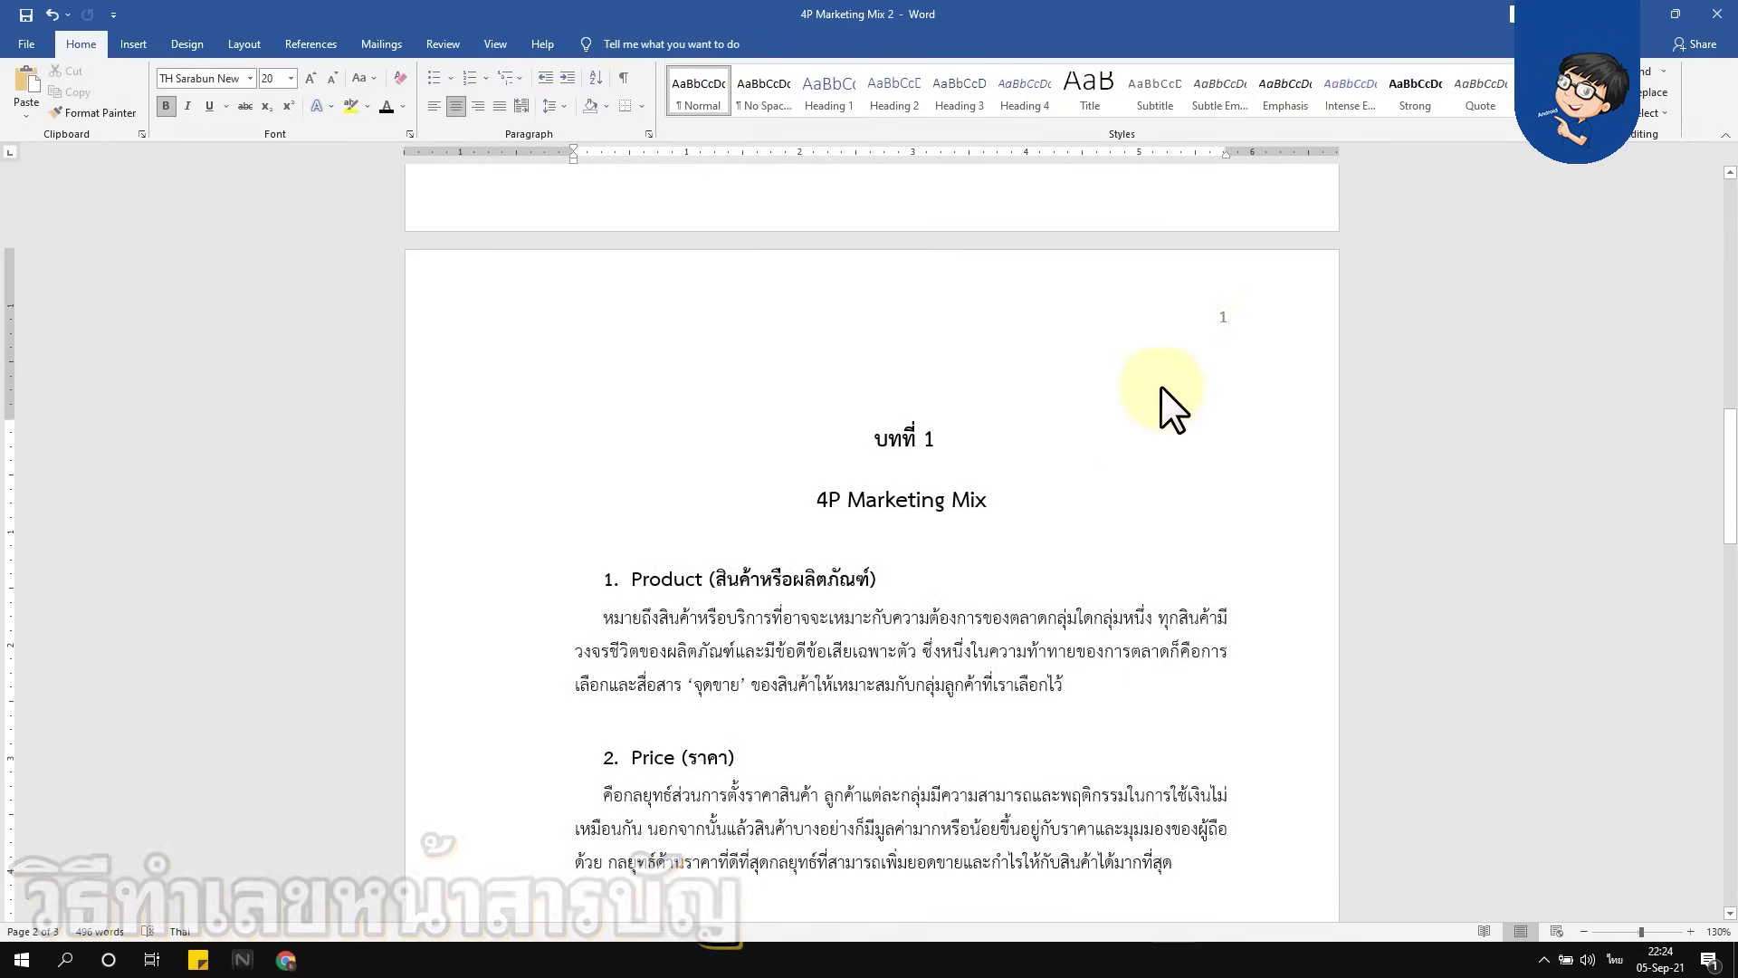
scroll(1158, 453, up, 5)
scroll(1156, 498, up, 10)
scroll(1154, 501, up, 1)
scroll(1154, 501, up, 1)
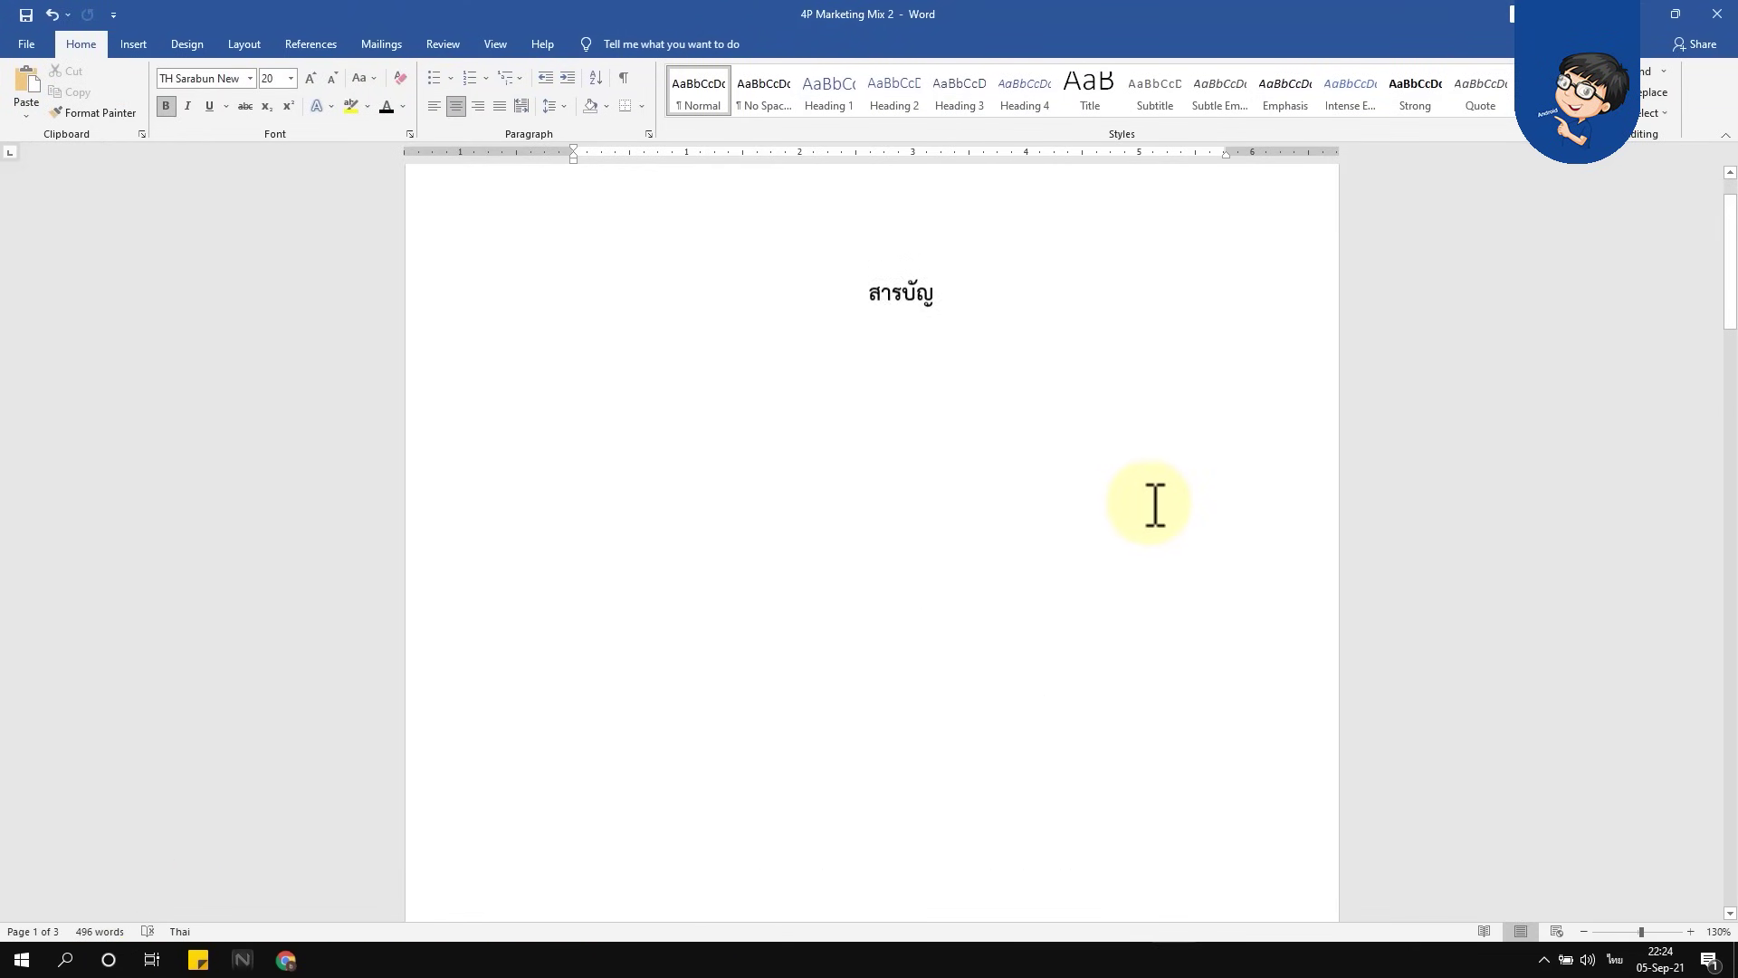
scroll(960, 357, up, 2)
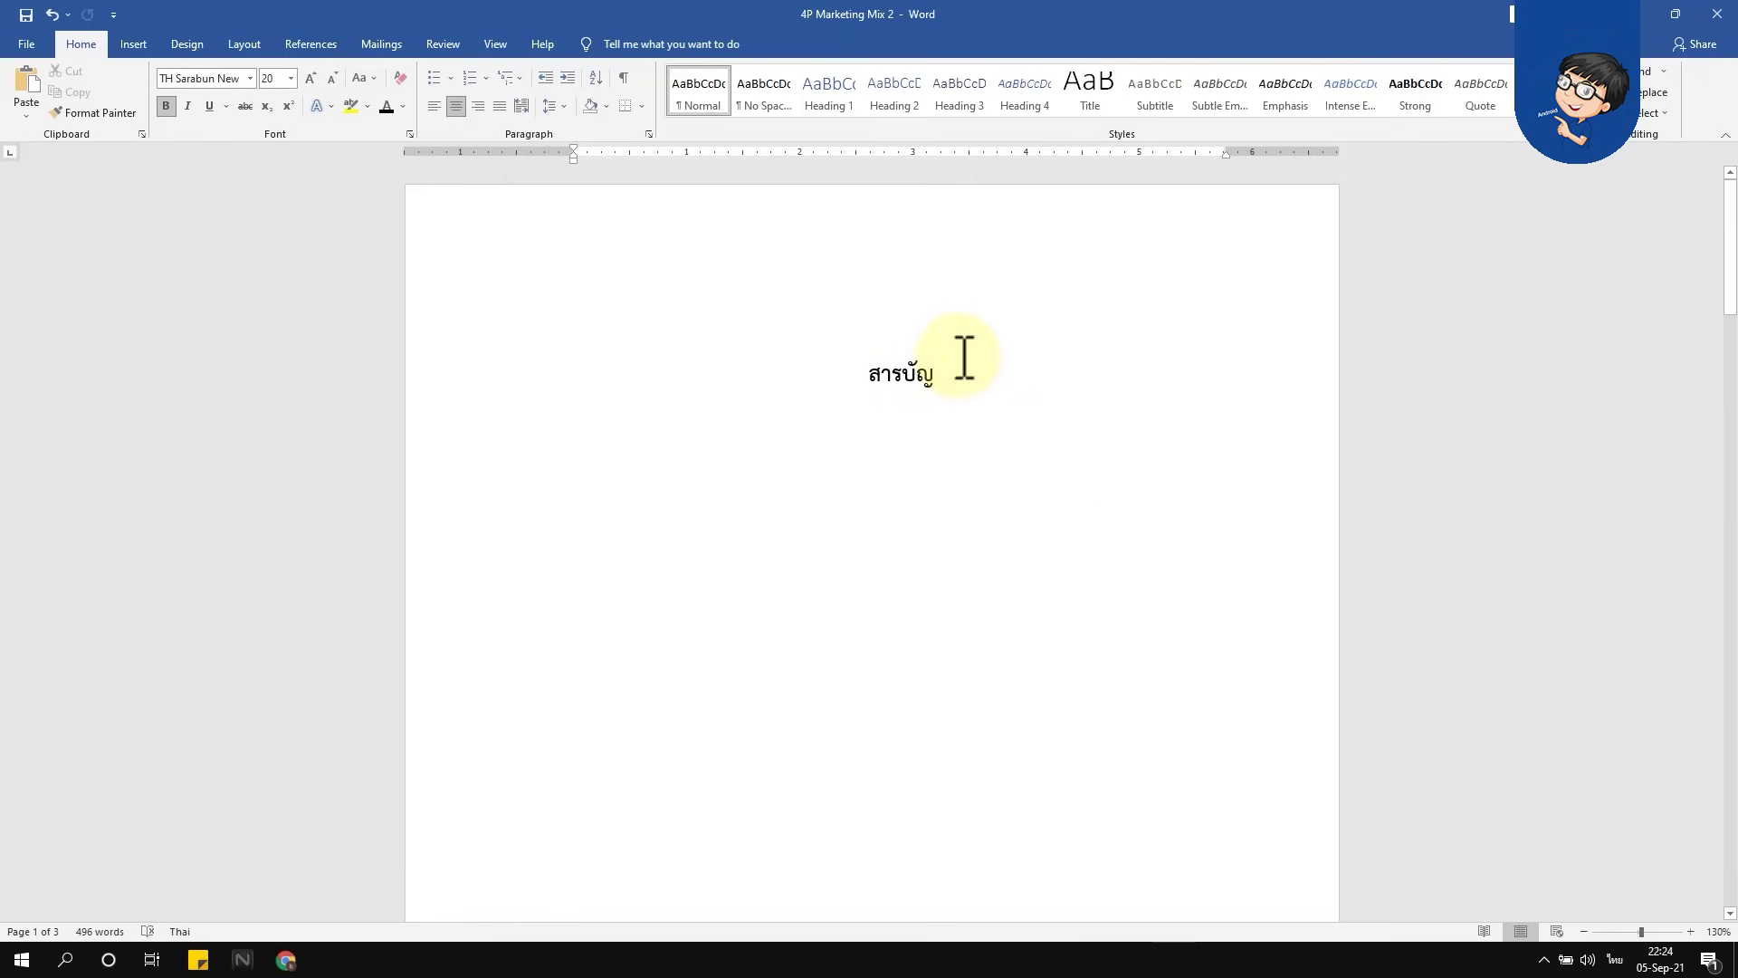
click(919, 441)
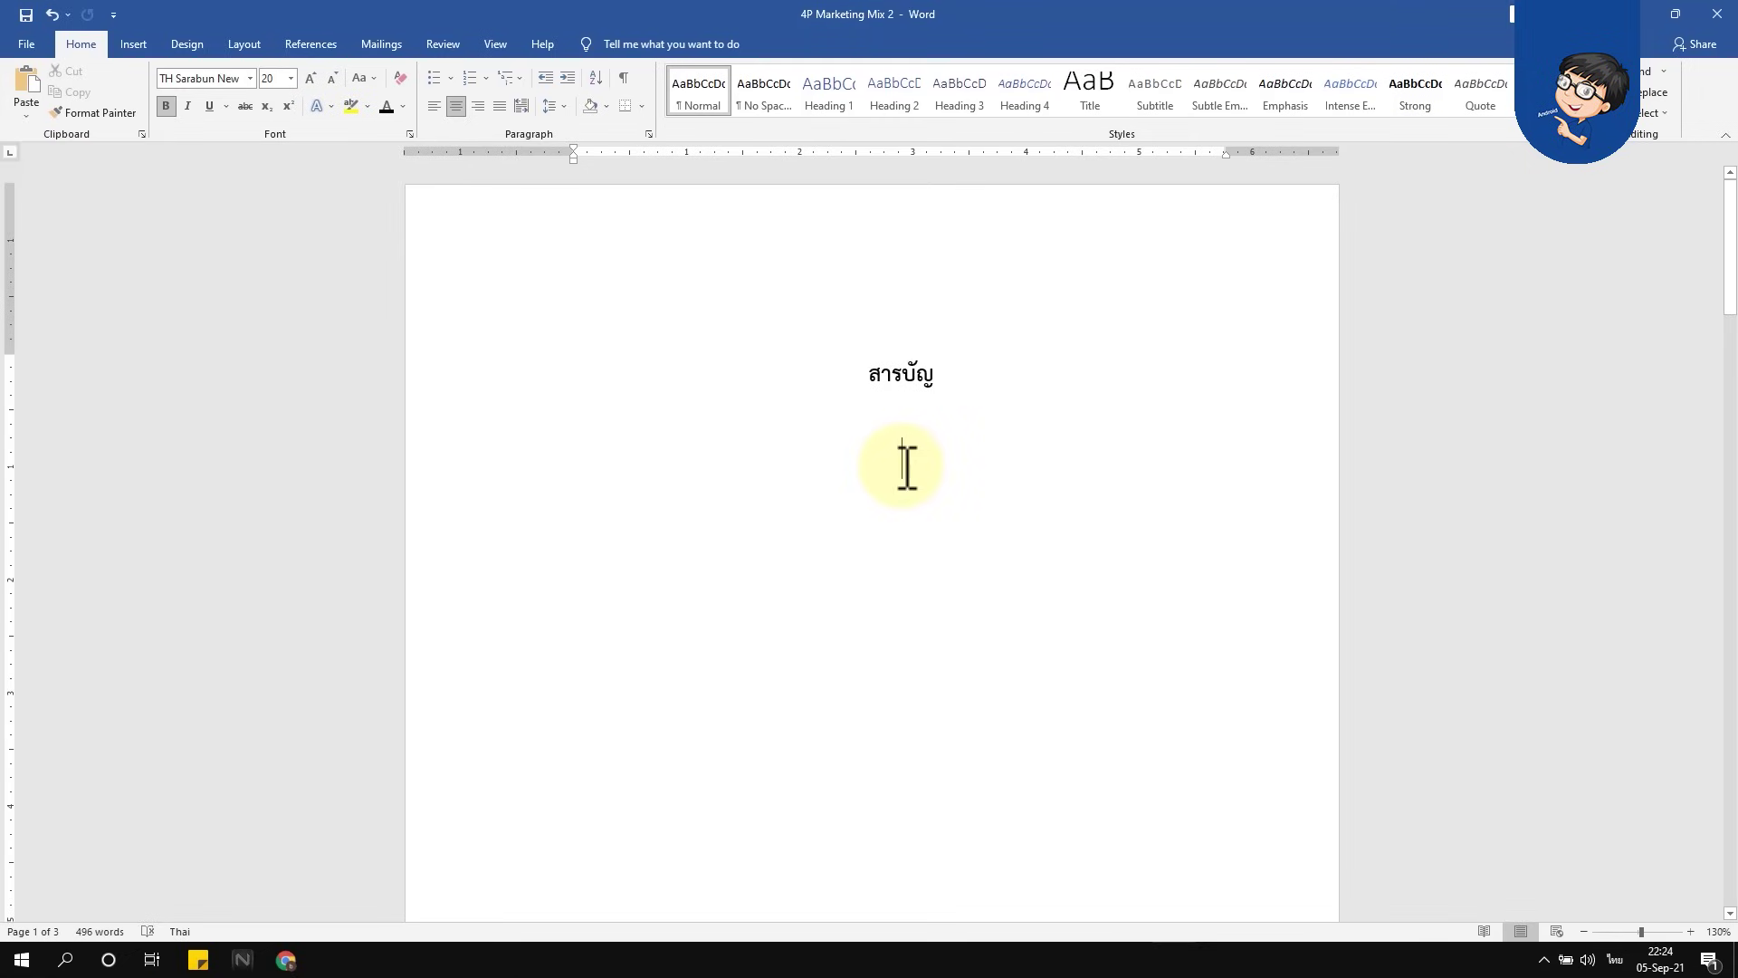
Open the Custom Table of Contents dialog from the References tab
click(321, 44)
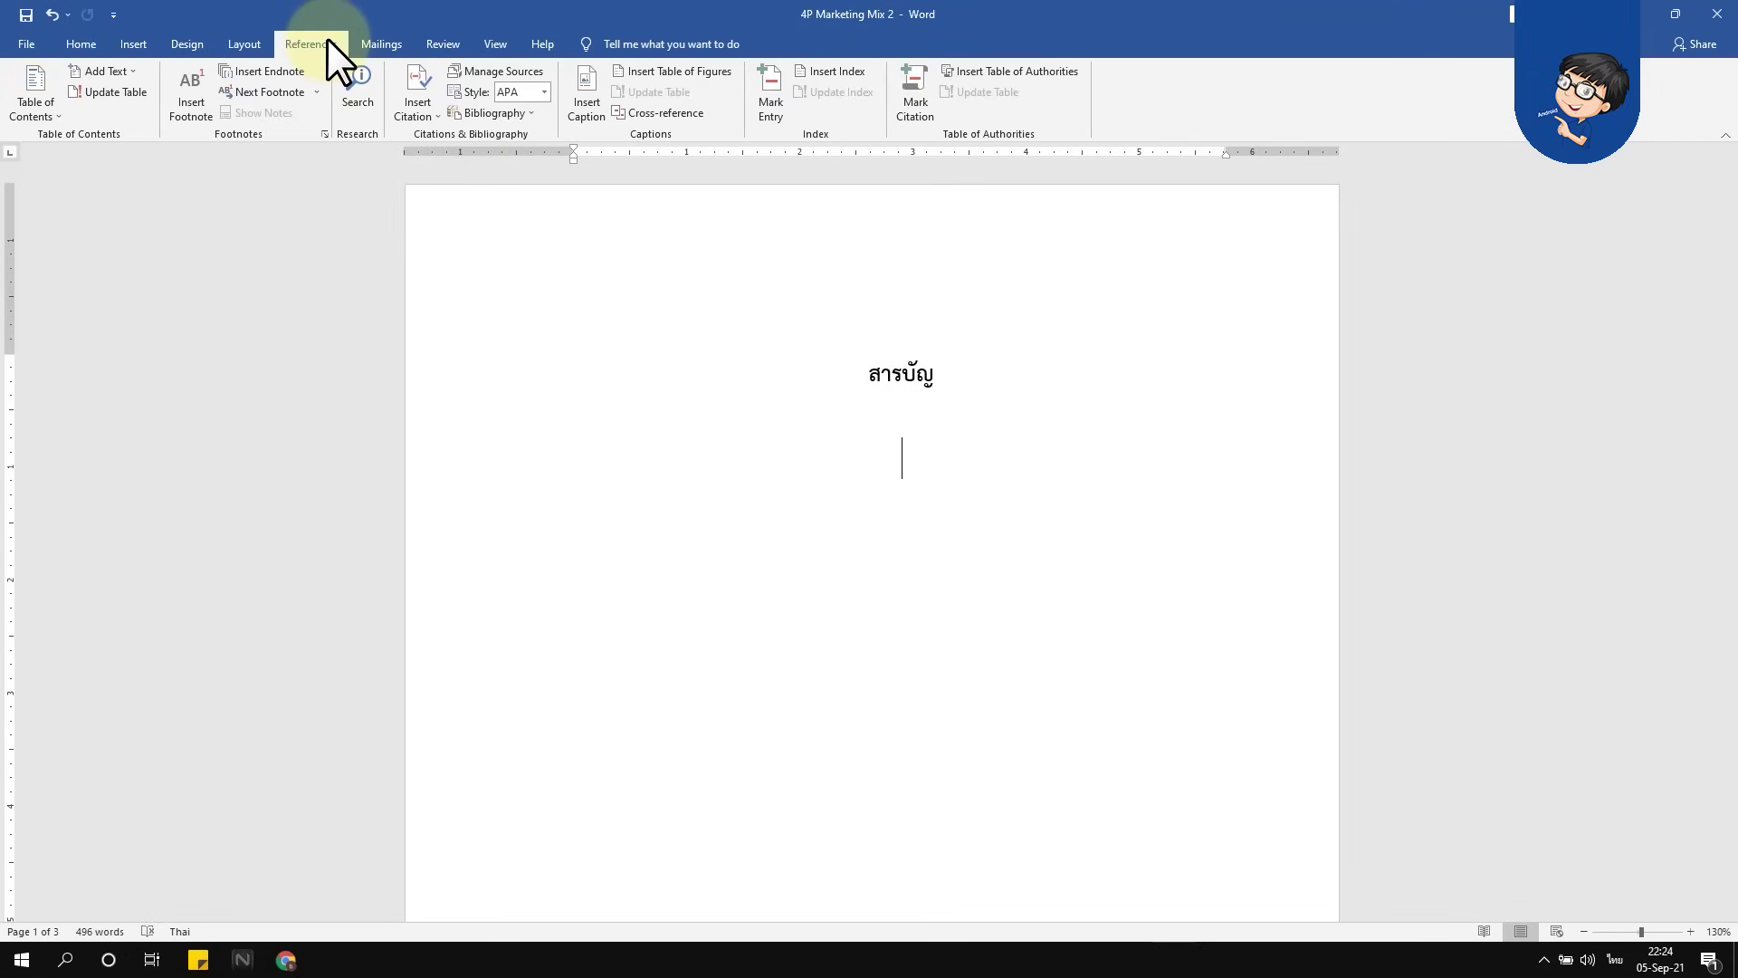
click(28, 106)
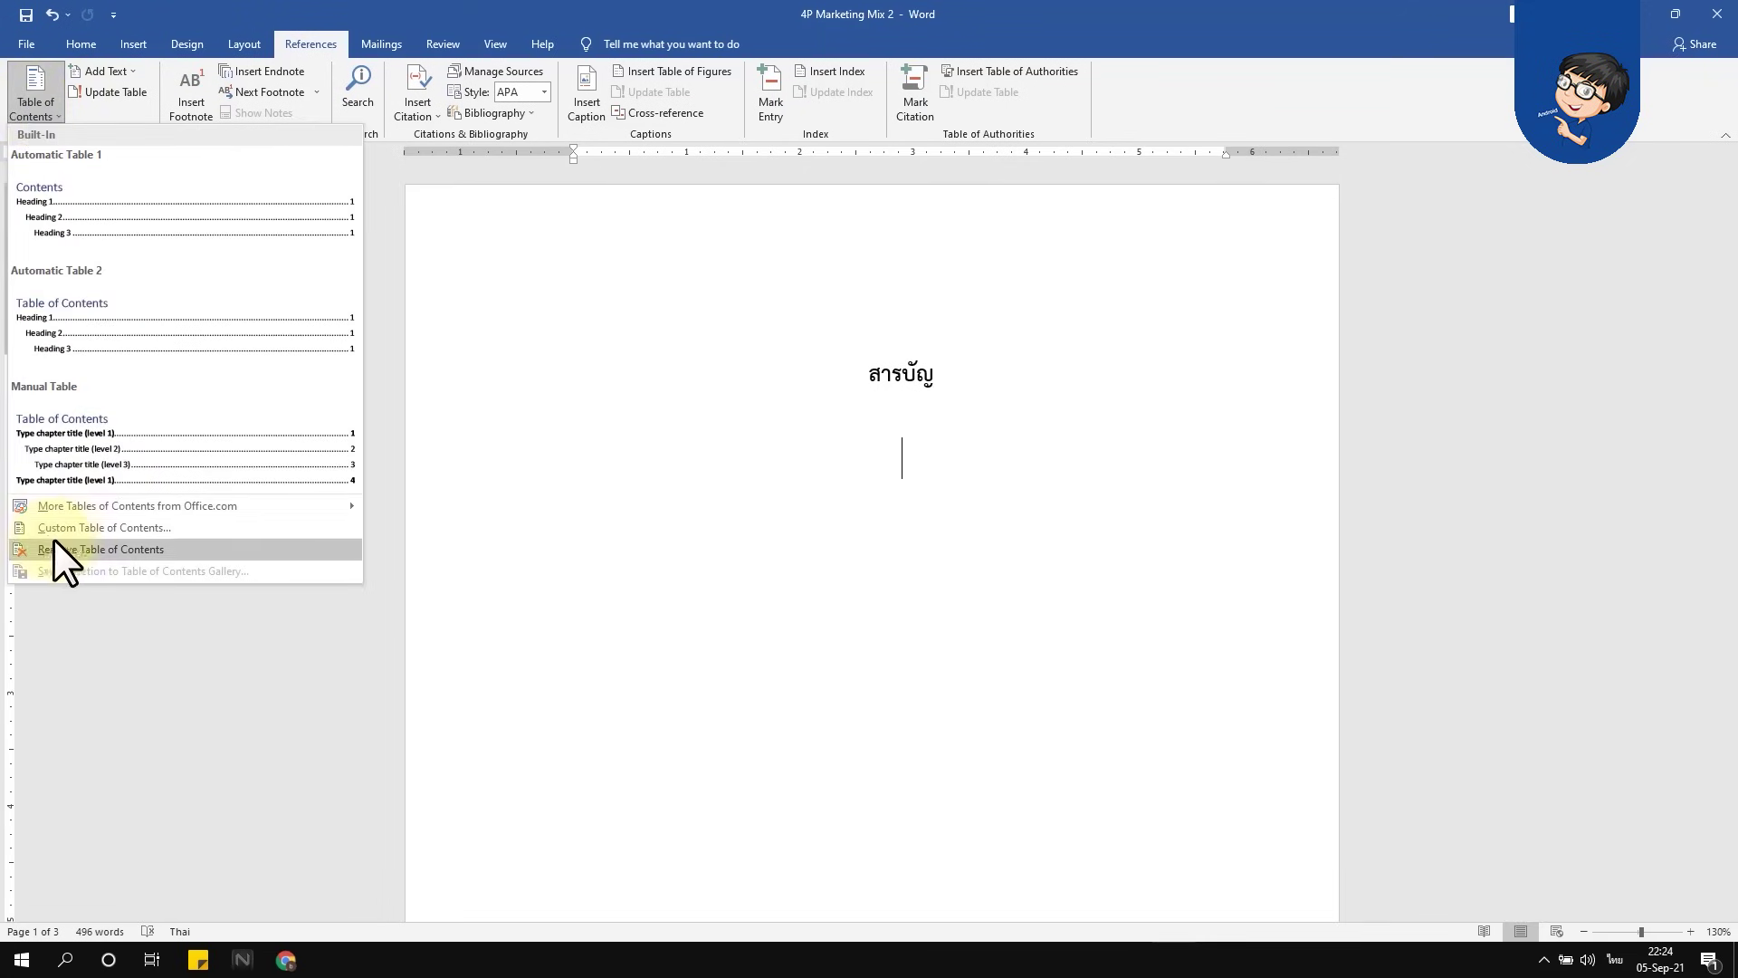
click(165, 530)
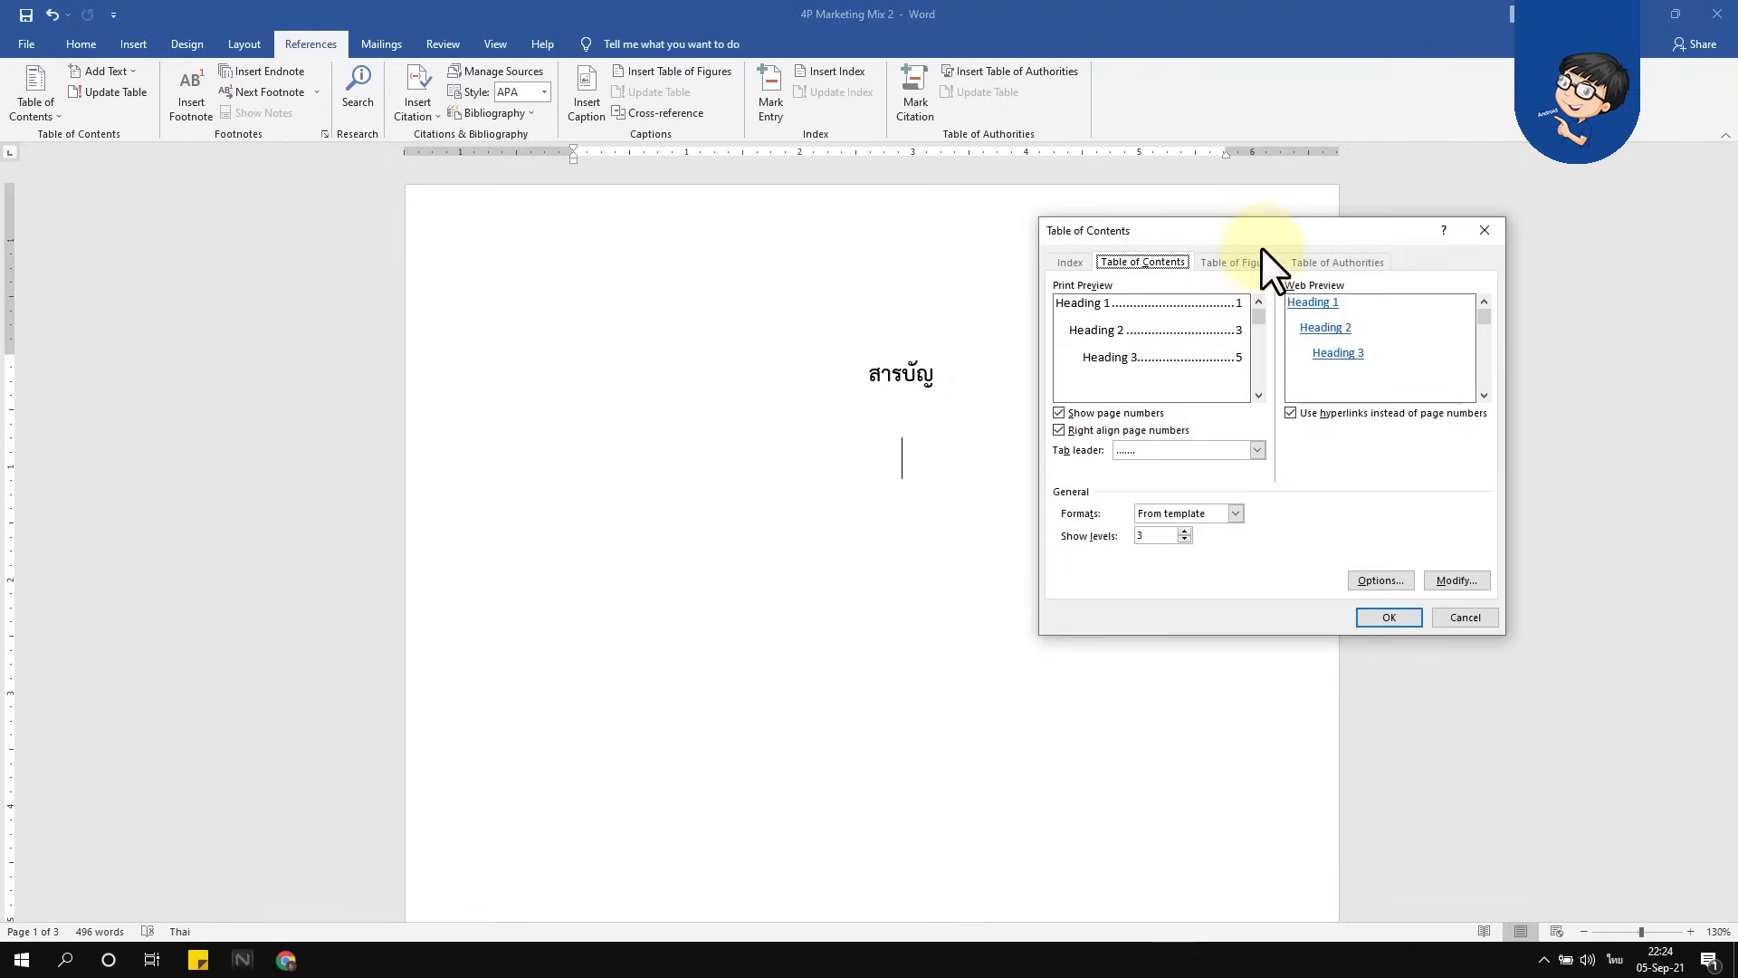
drag(1262, 247, 1297, 227)
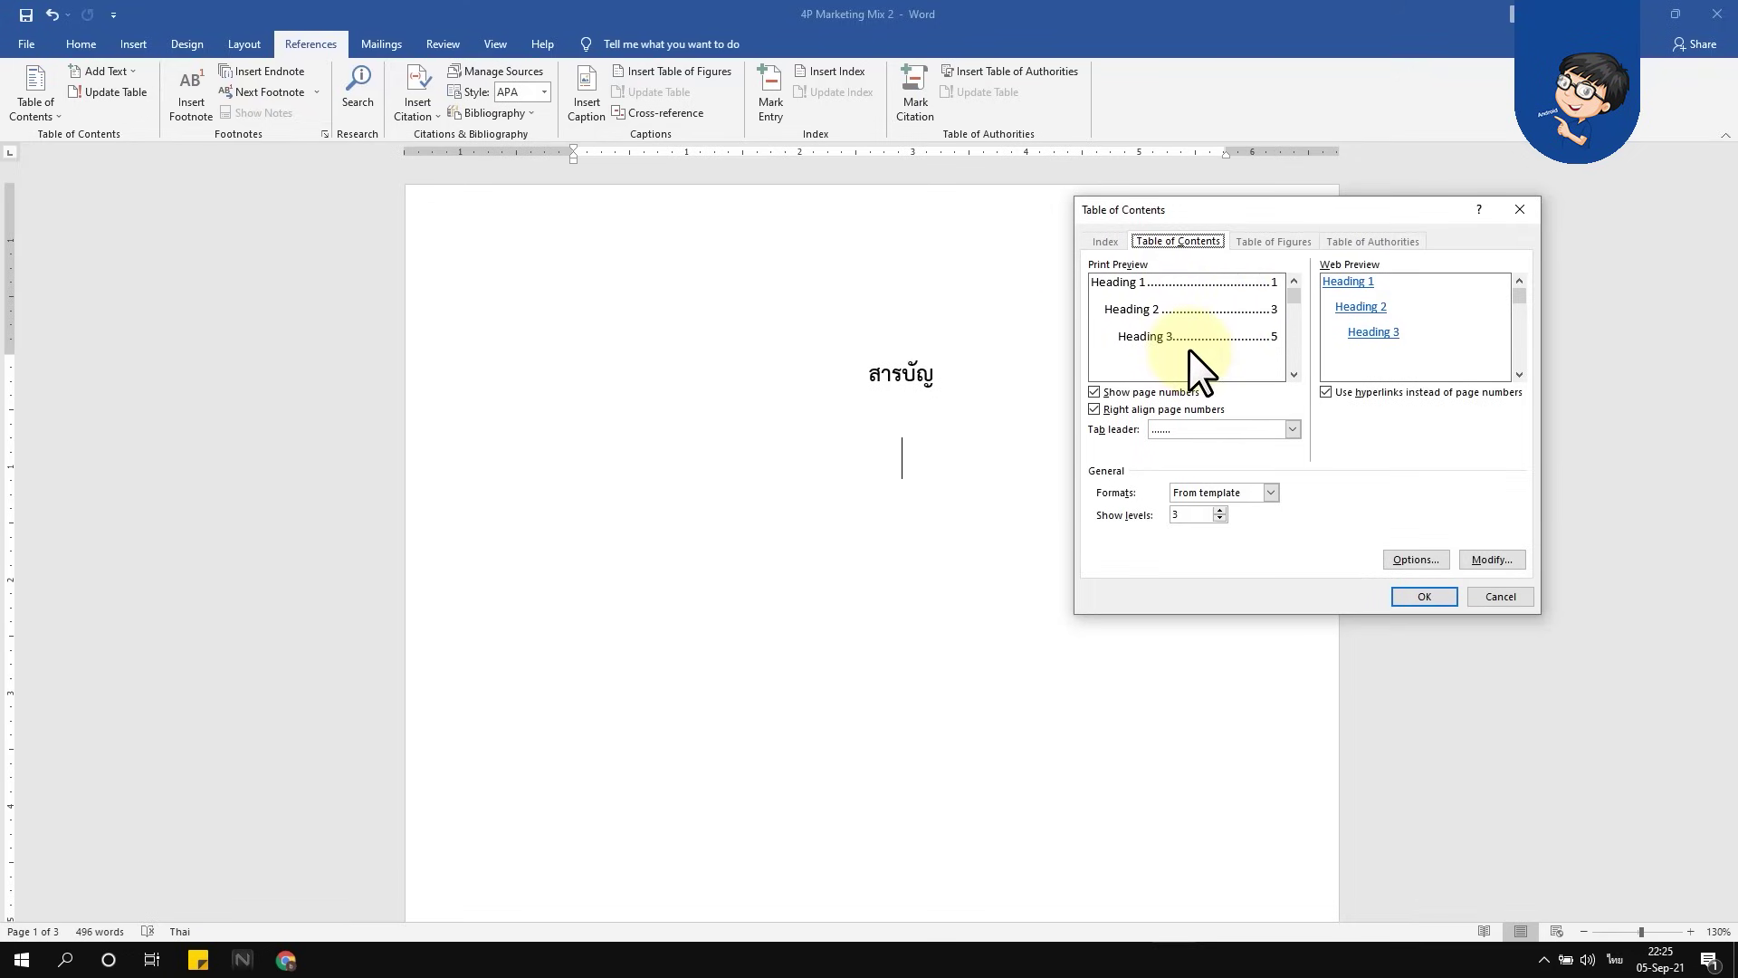
Set the tab leader to dots after trying none, dashes and underline
click(1204, 427)
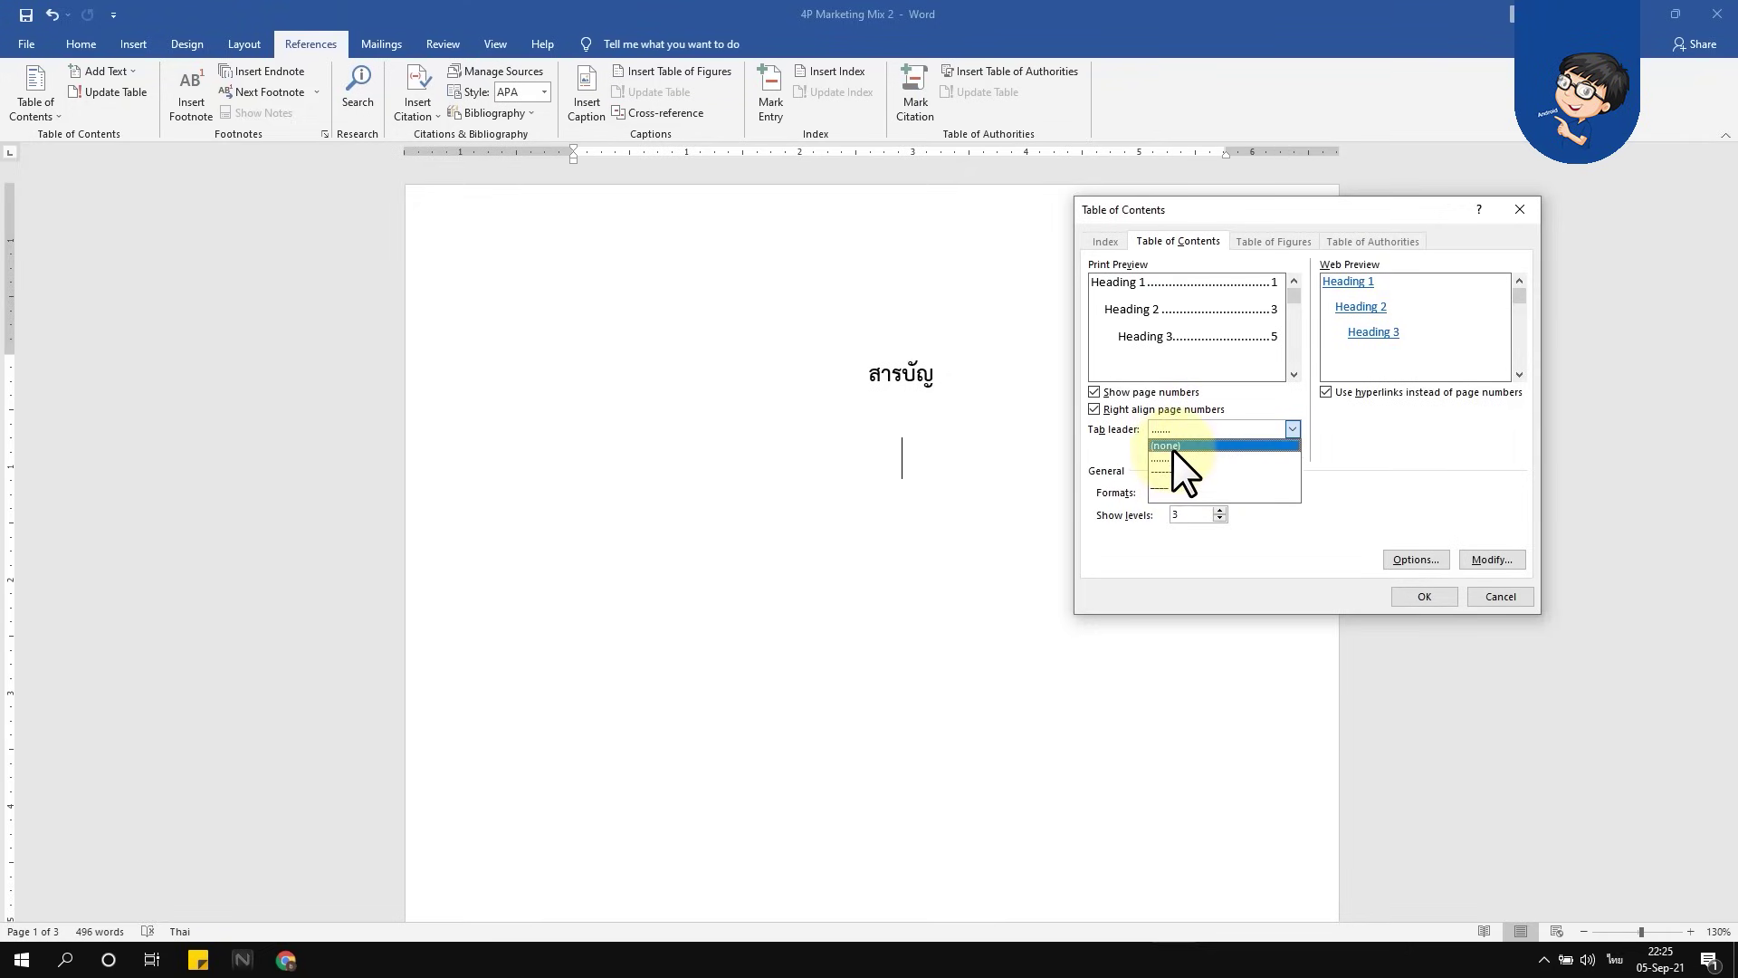
click(1172, 446)
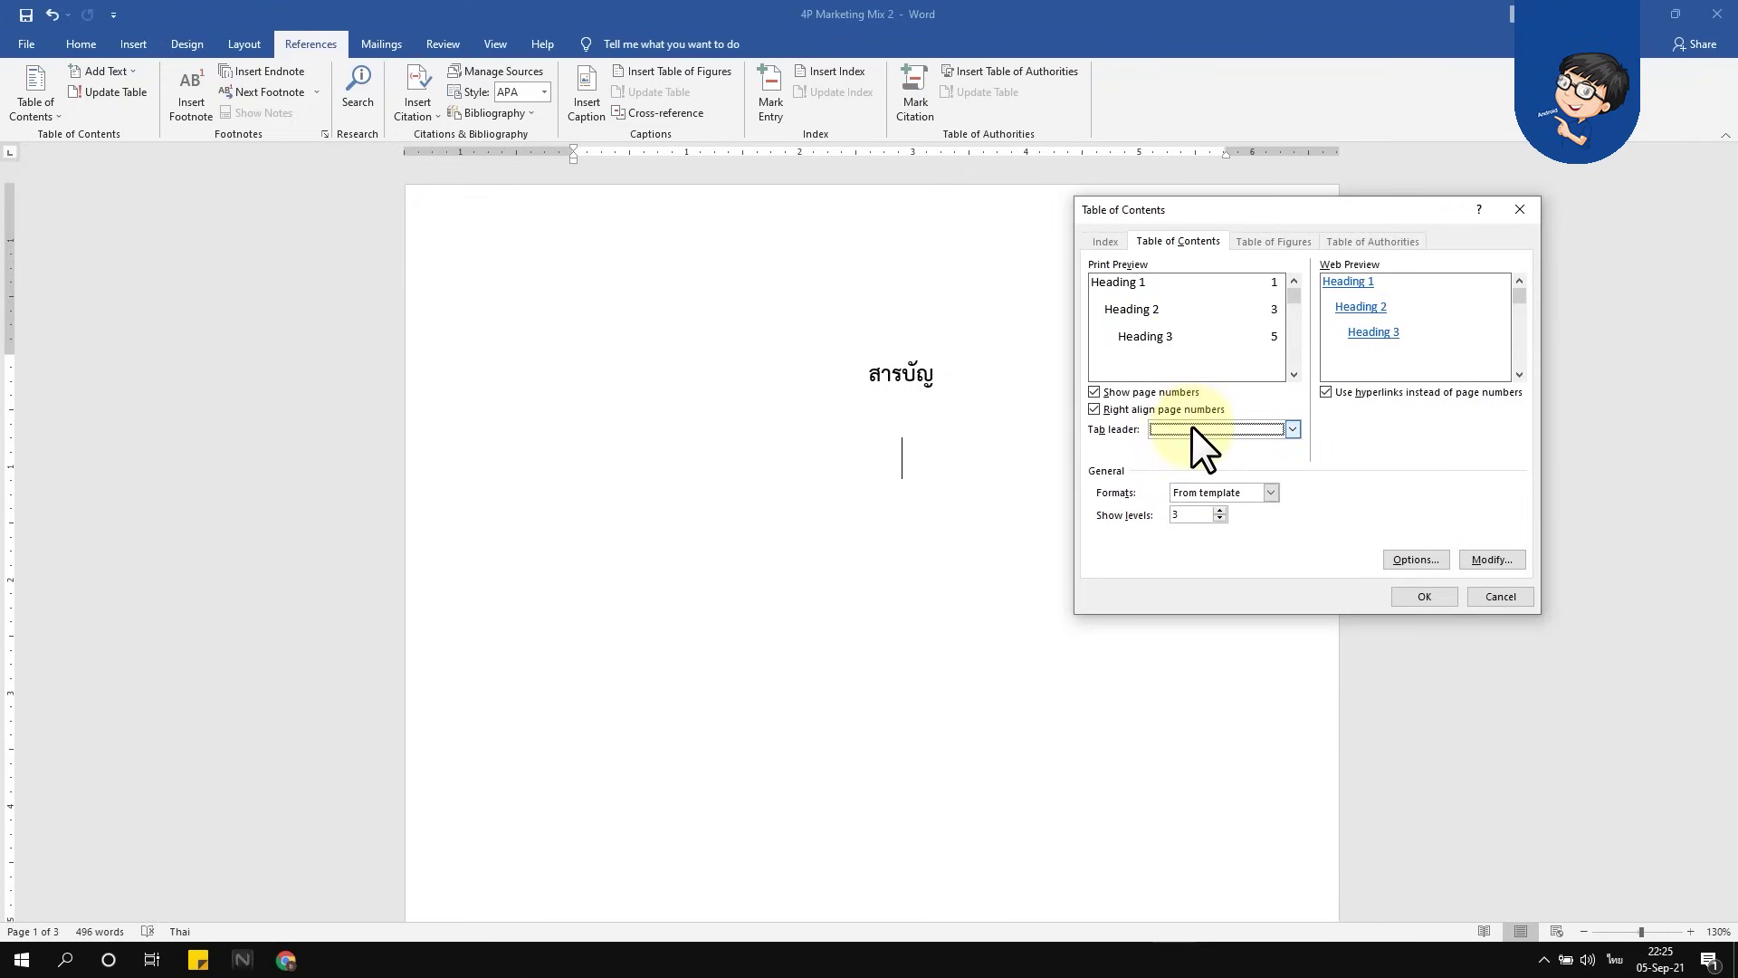
click(1191, 427)
click(1173, 467)
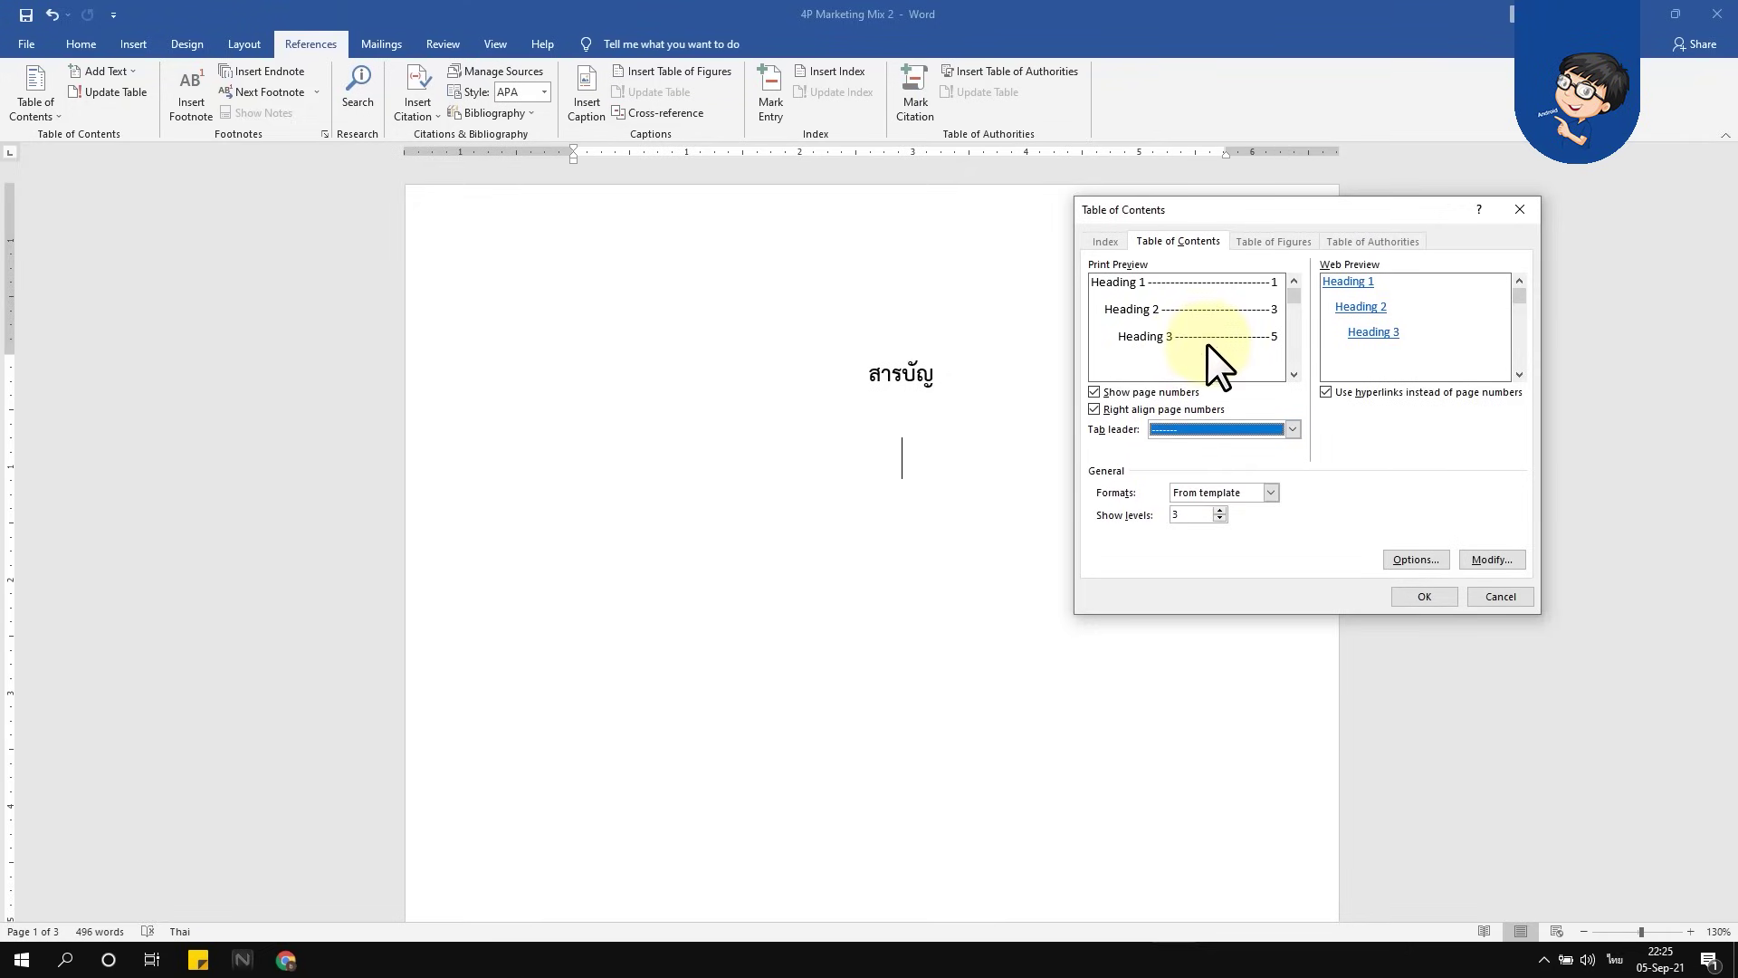
click(1195, 428)
click(1173, 487)
click(1192, 429)
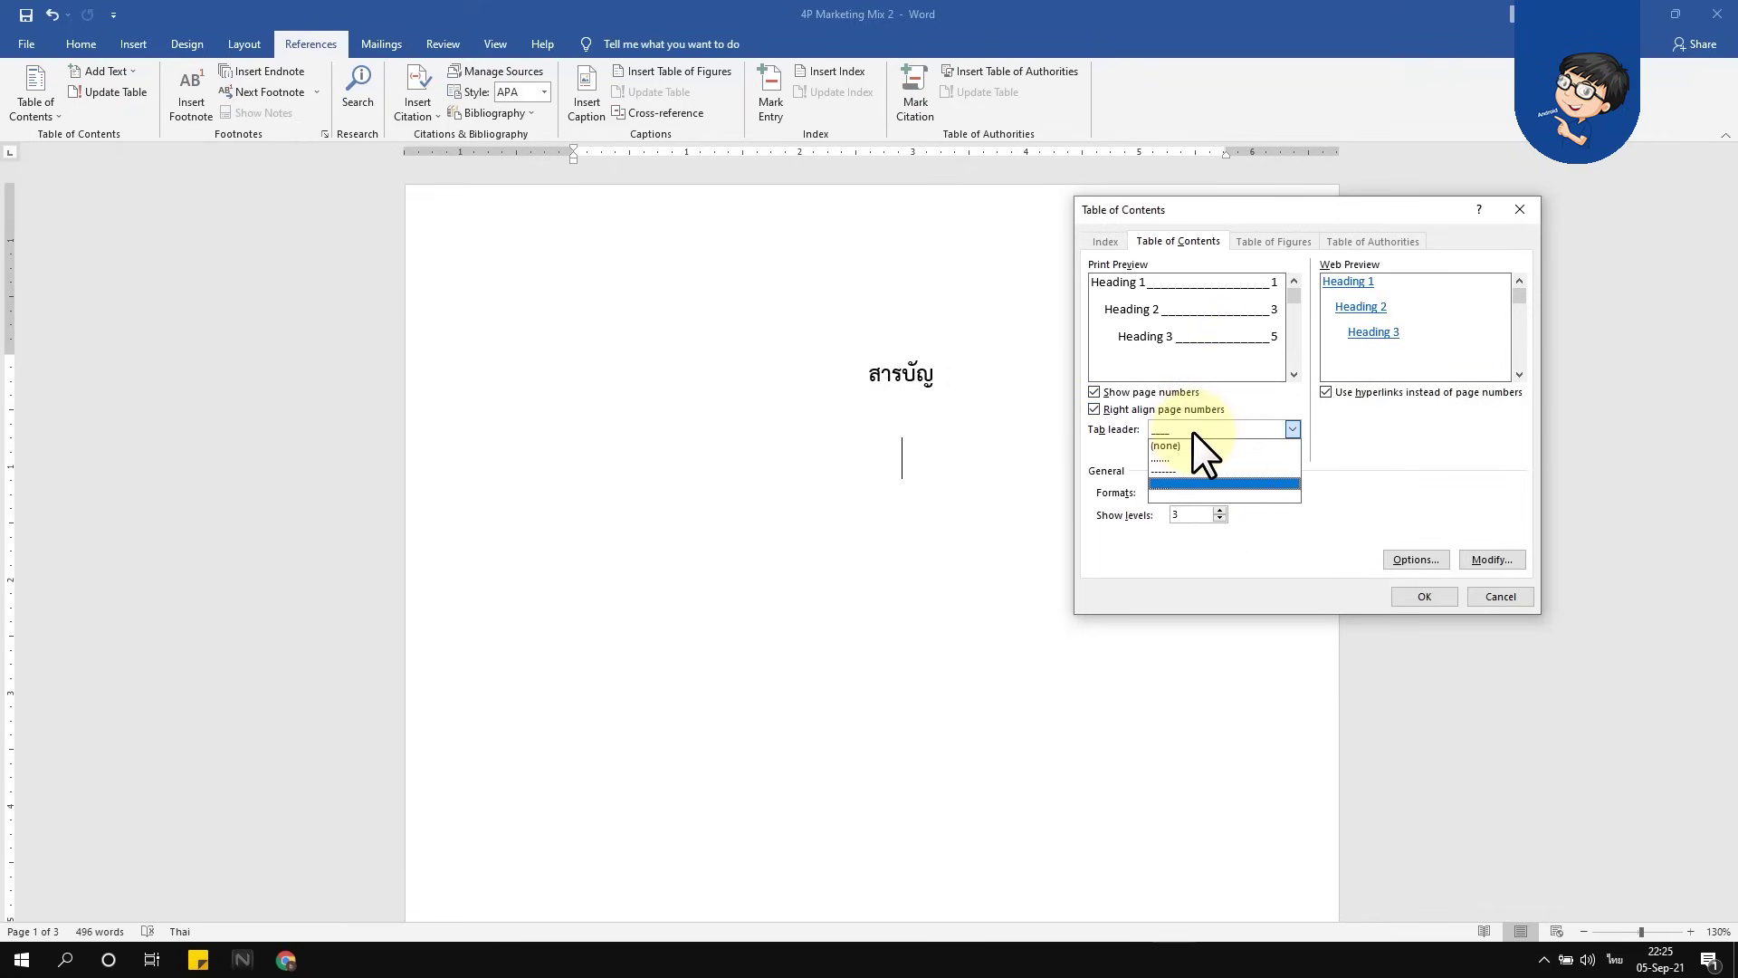
click(1180, 443)
click(1186, 431)
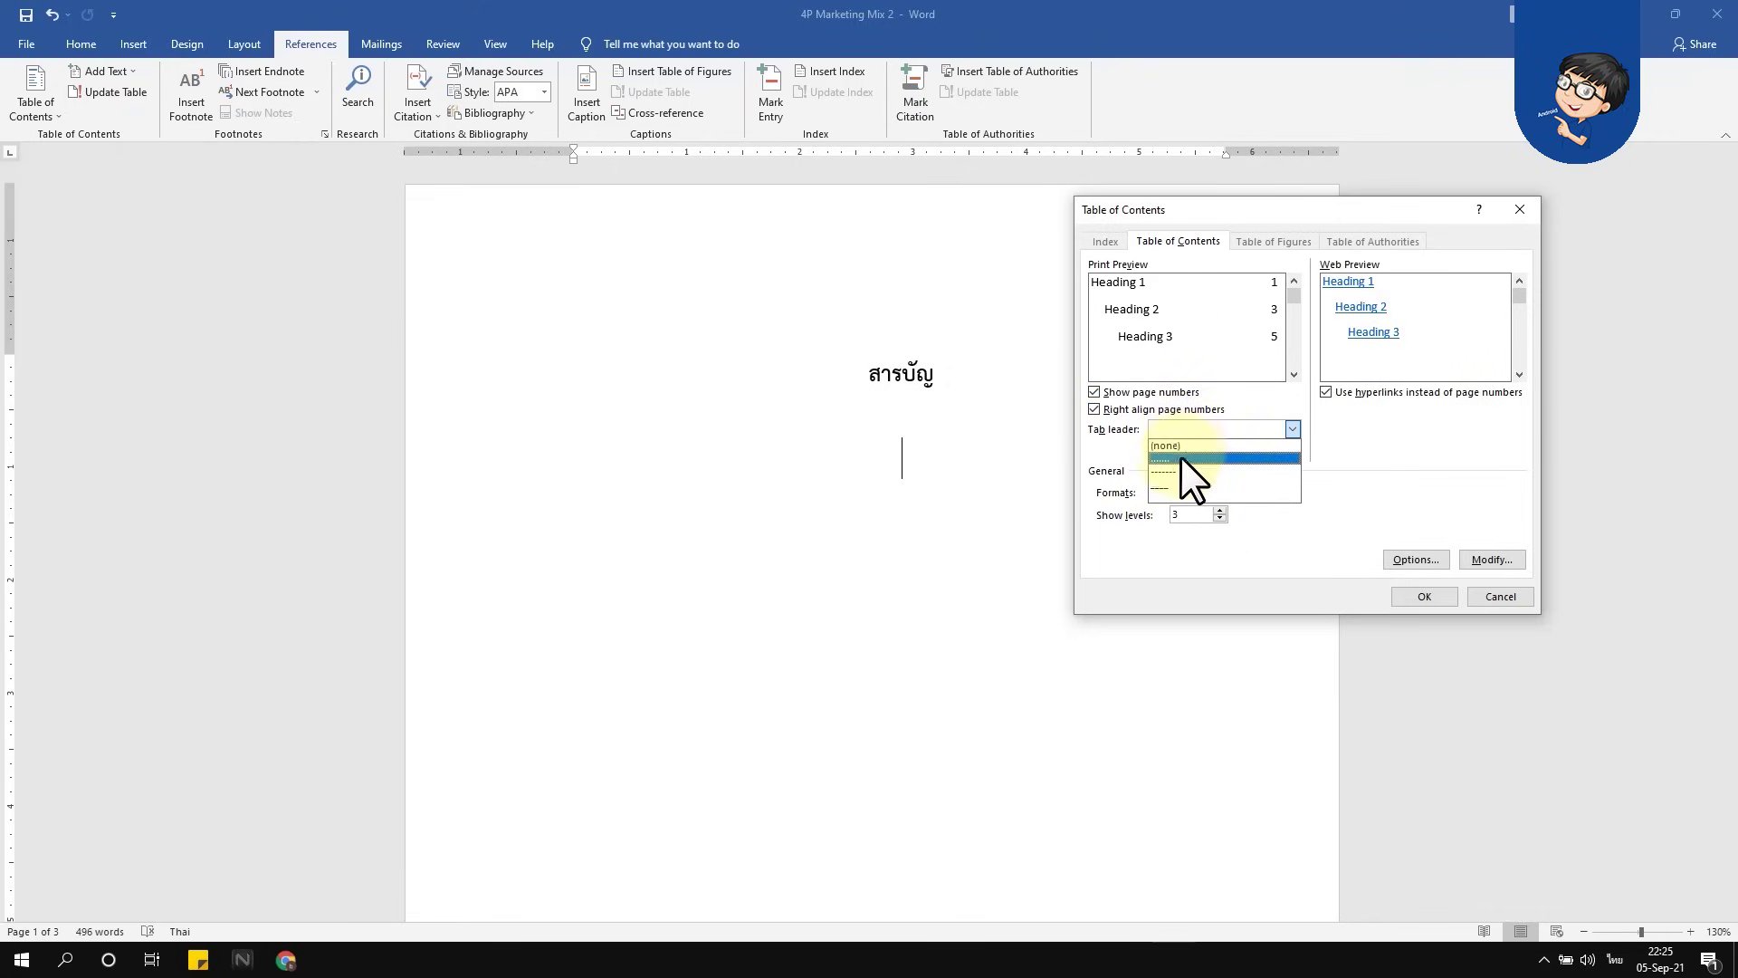
click(1181, 455)
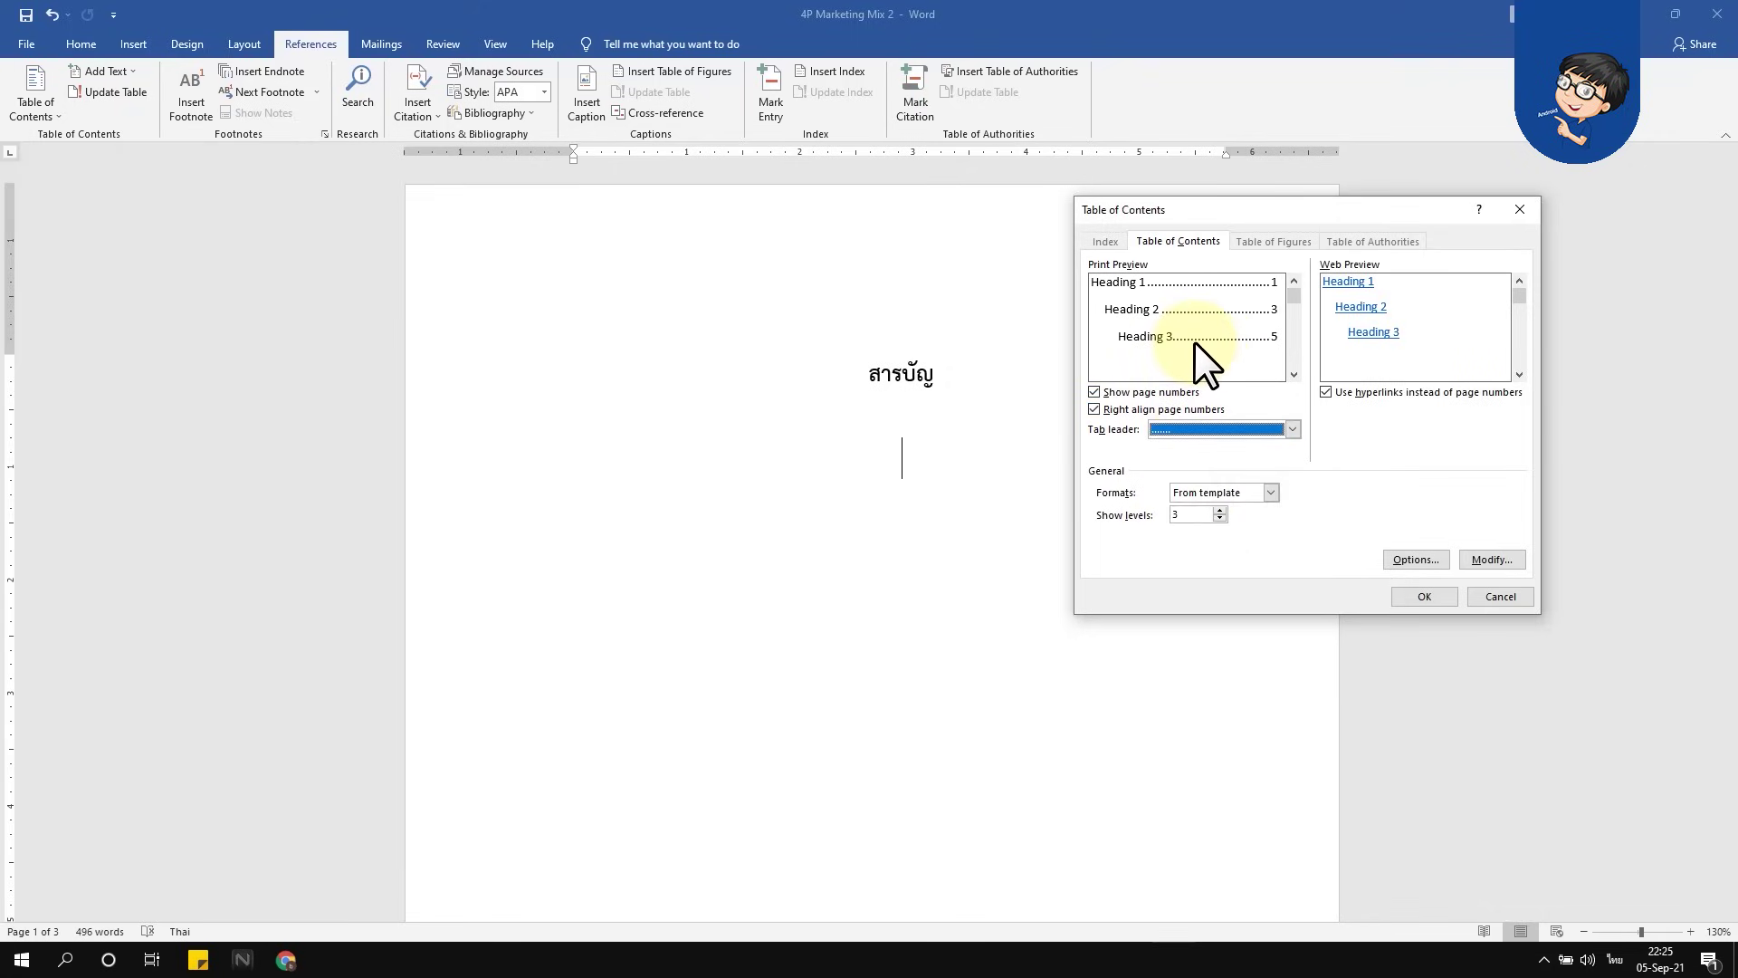
Preview the Classic format, then set Formats back to From template
click(1270, 492)
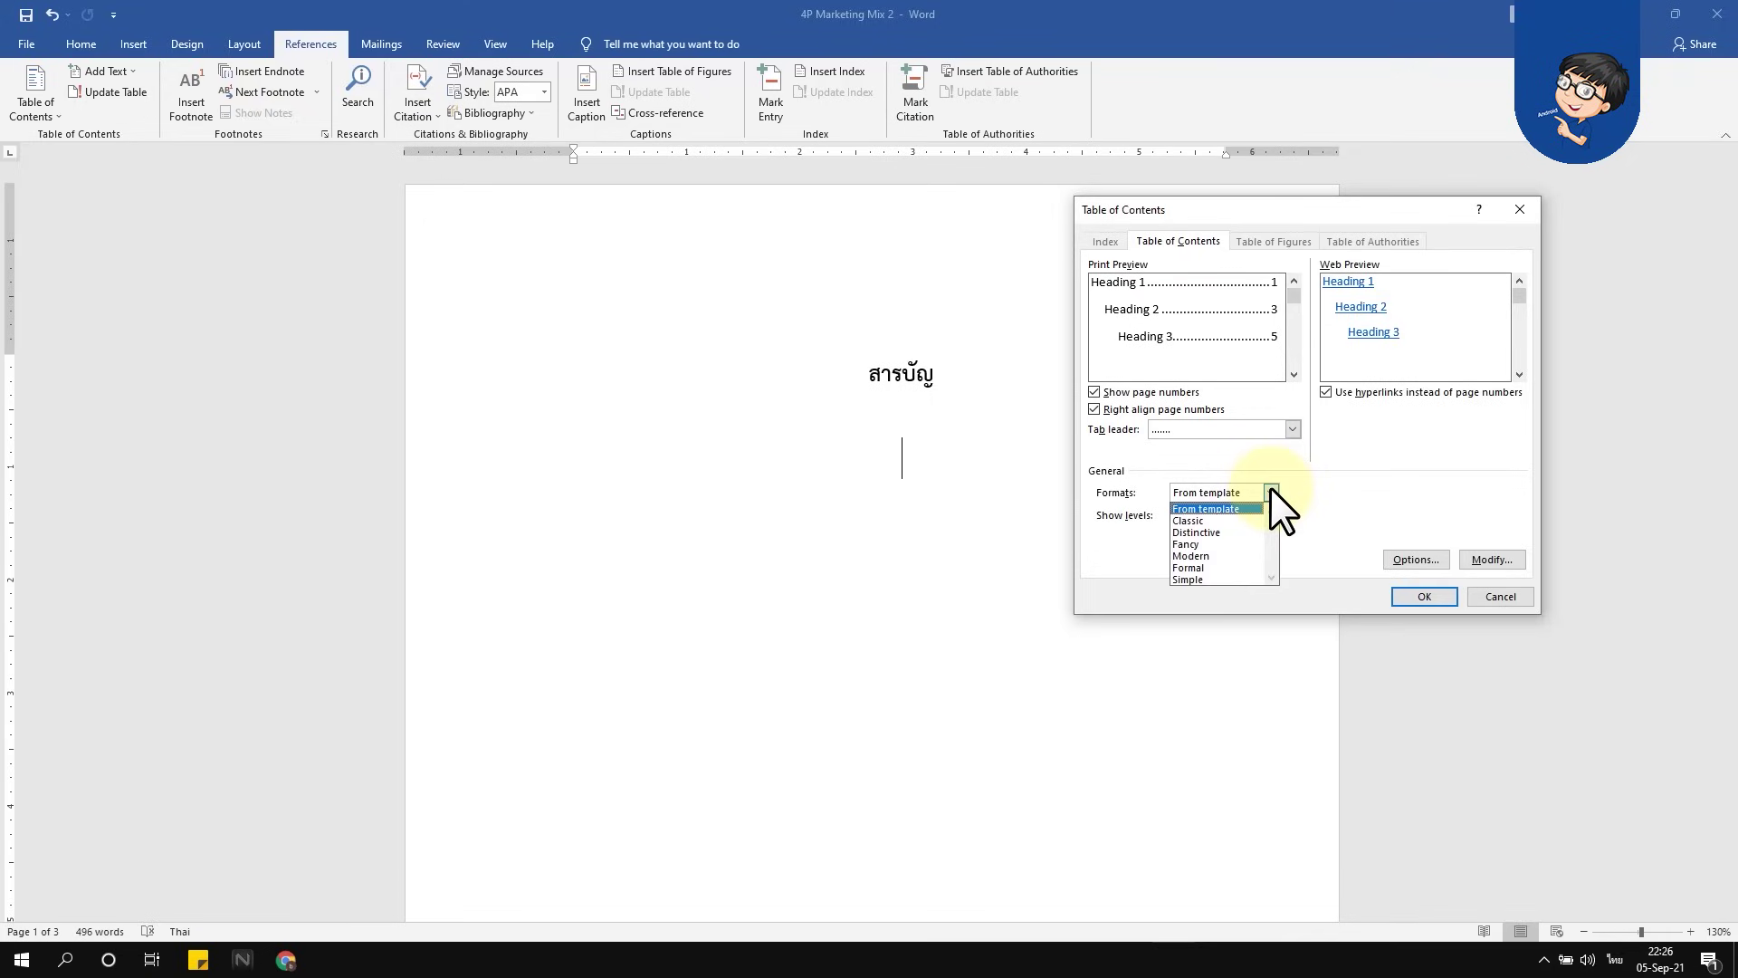
click(1211, 520)
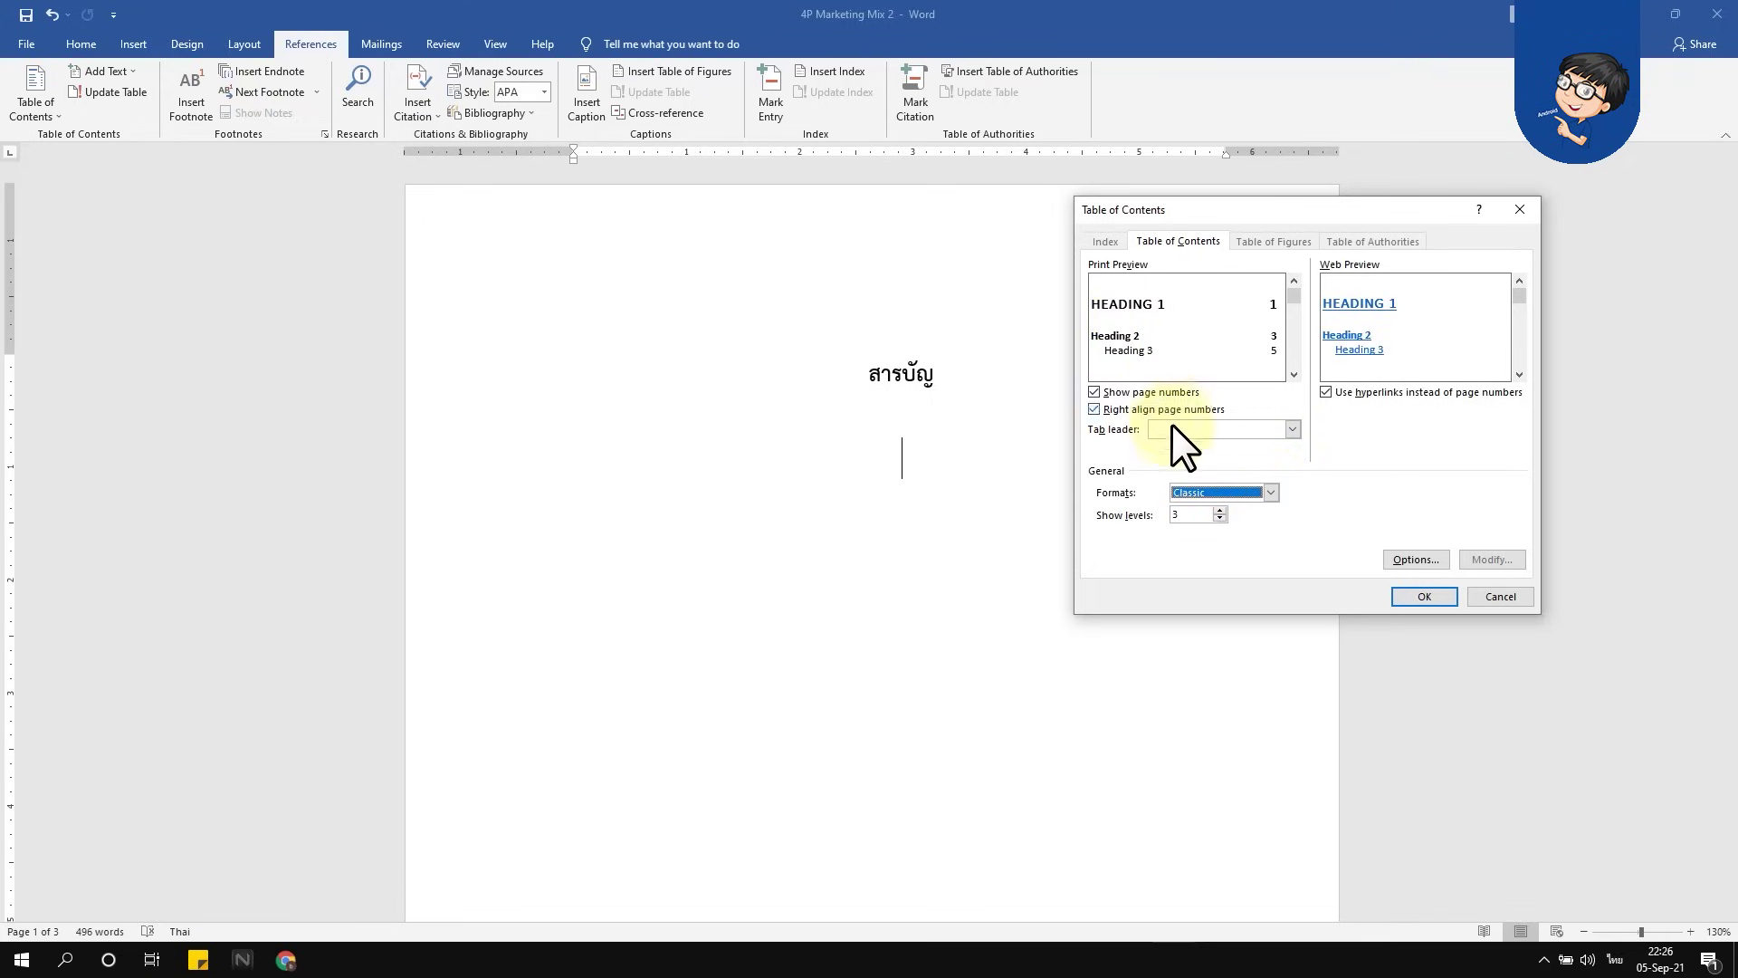
click(1196, 492)
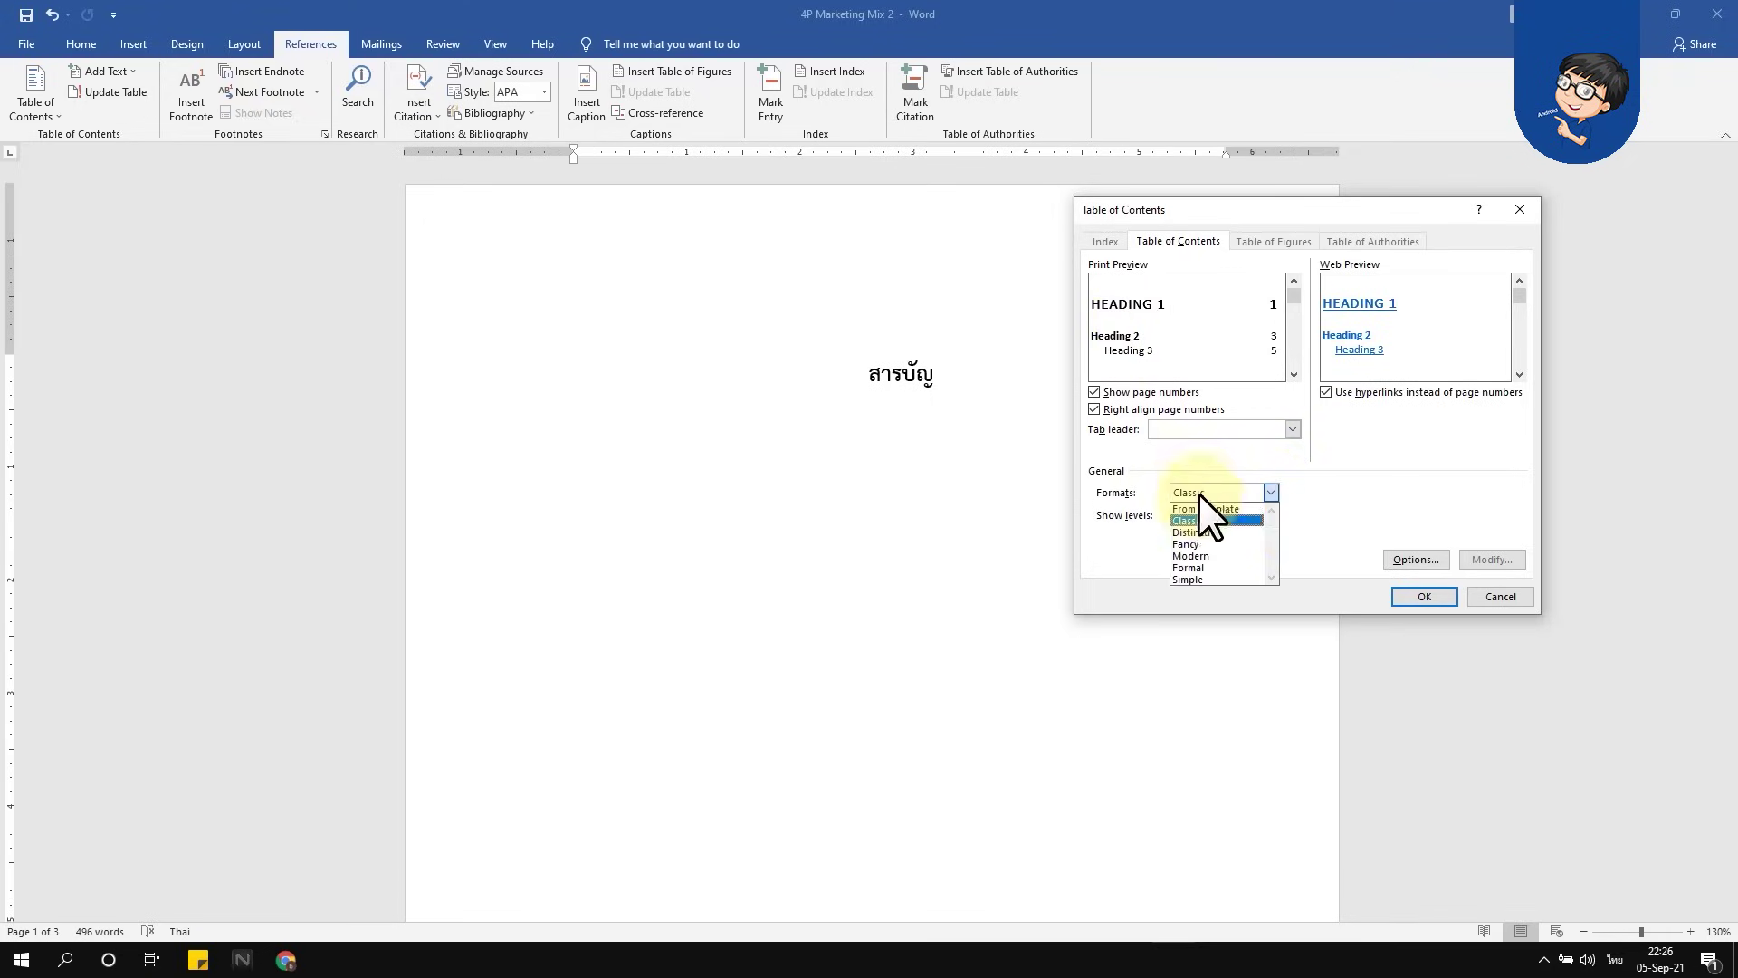
click(1256, 508)
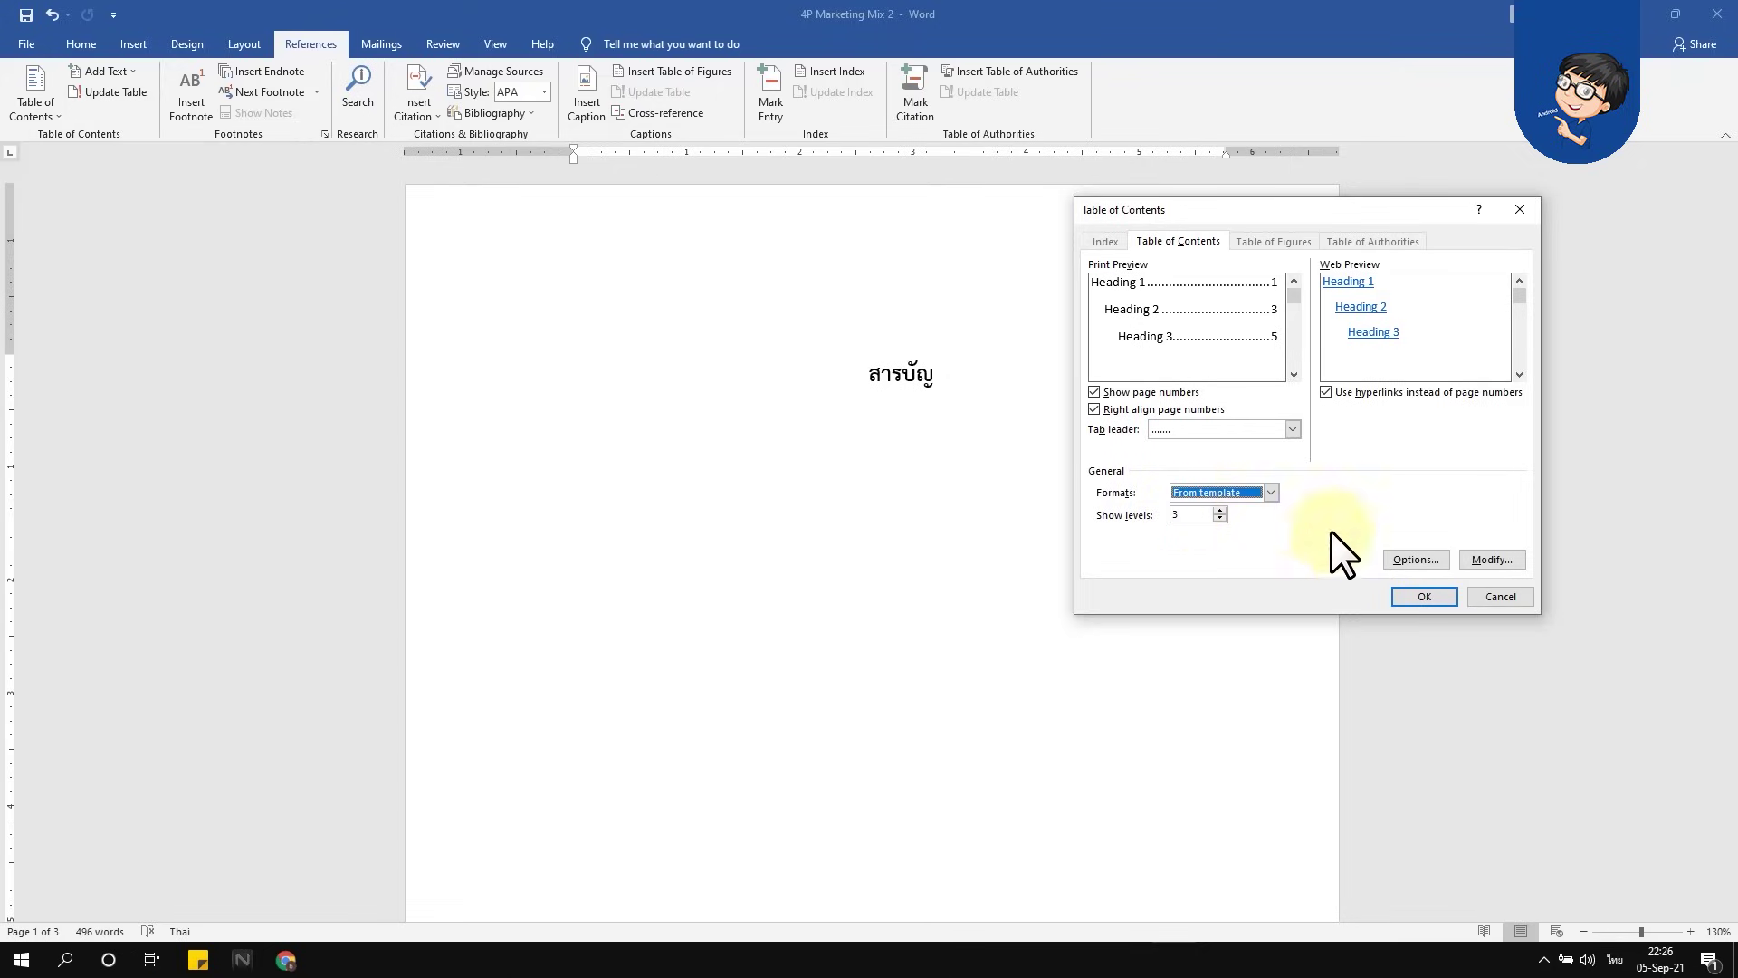
Insert the table of contents and set its text to TH Sarabun New, size 16
click(1424, 596)
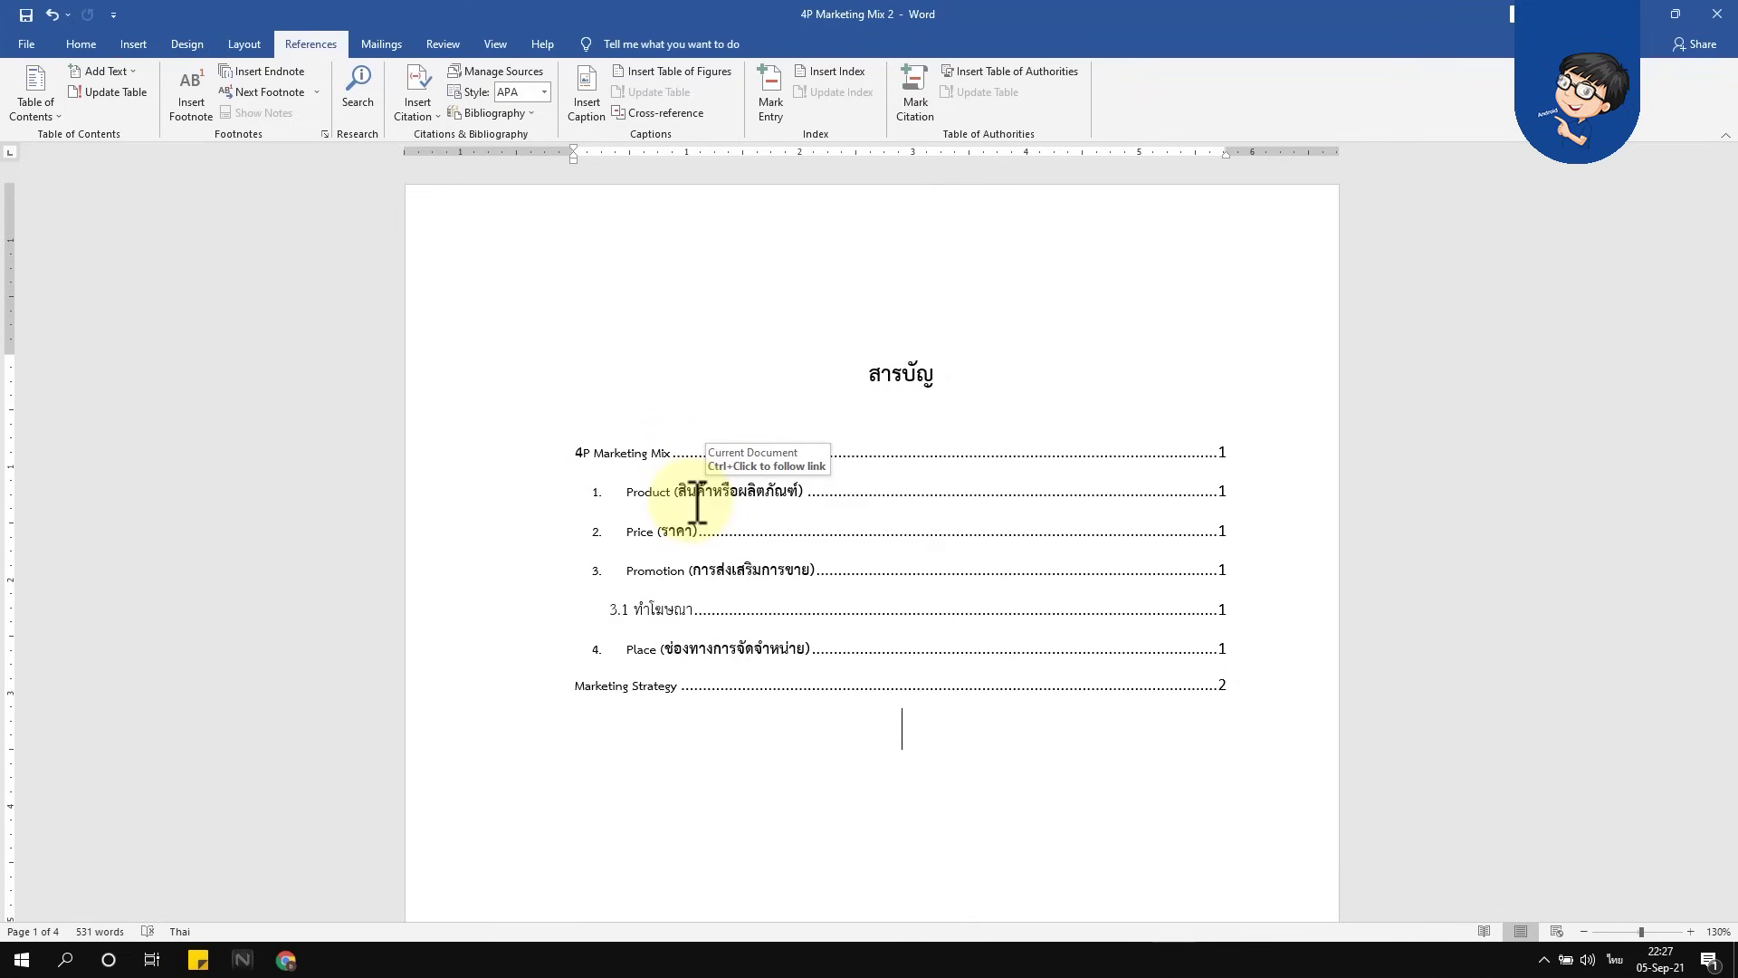
mouse_move(578, 451)
mouse_down()
mouse_move(1153, 613)
mouse_move(1234, 686)
mouse_up()
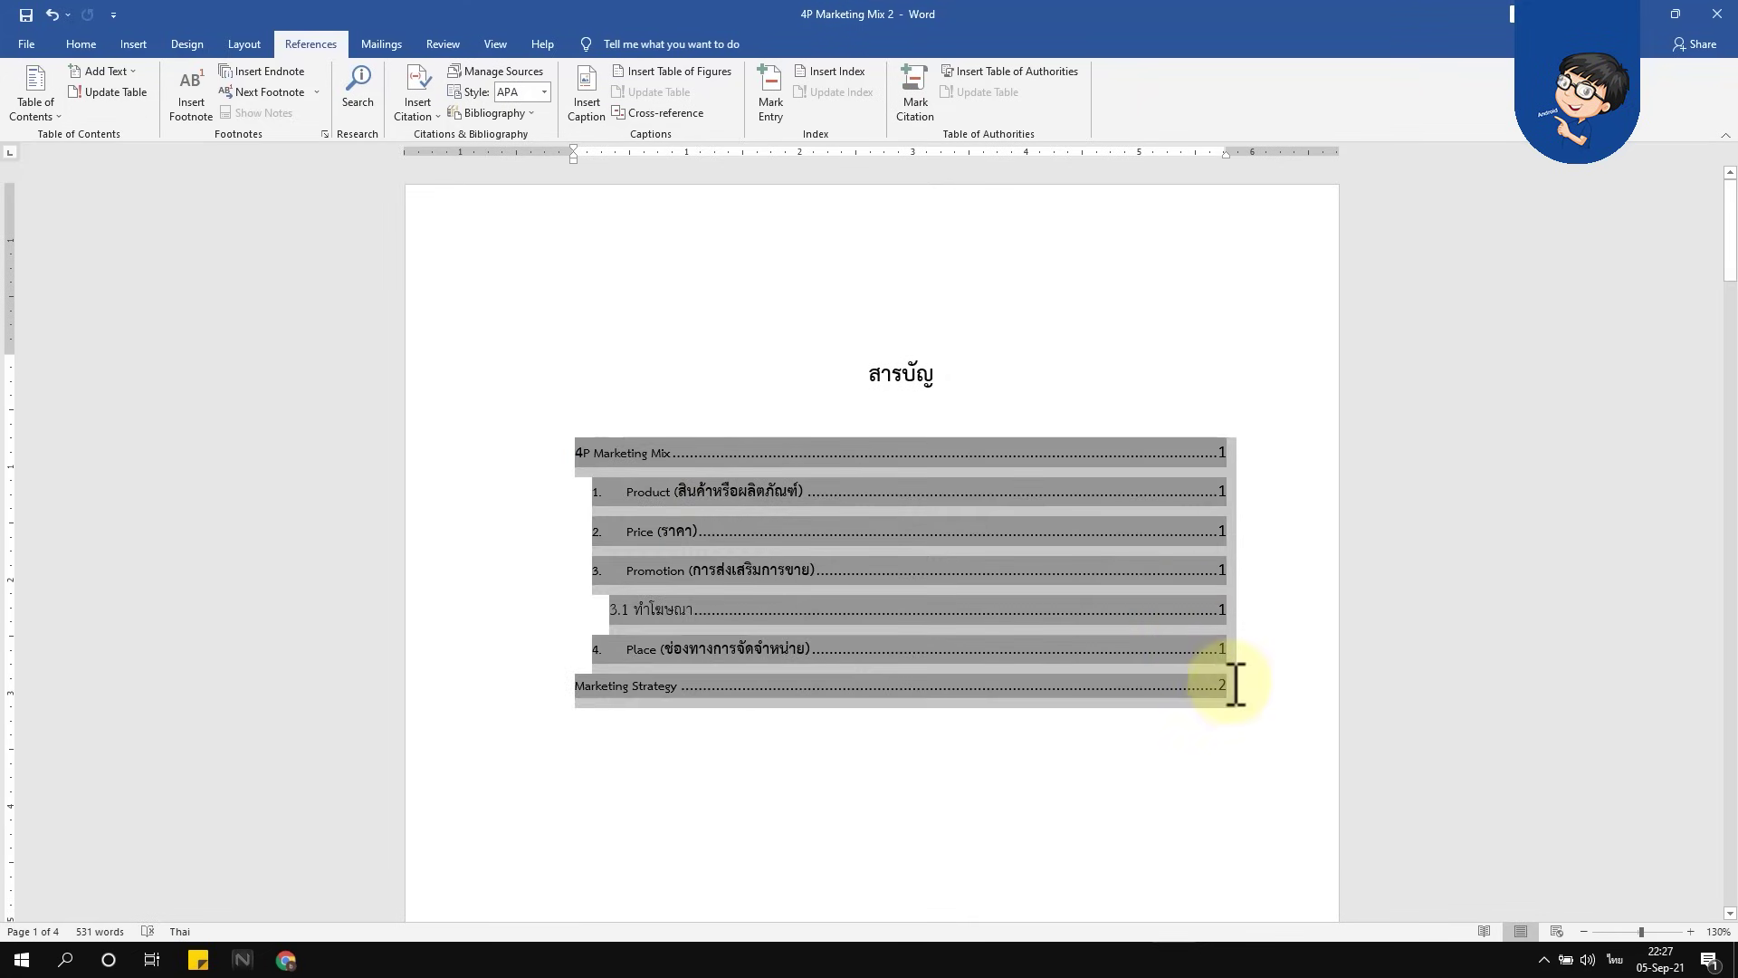
click(78, 45)
click(250, 80)
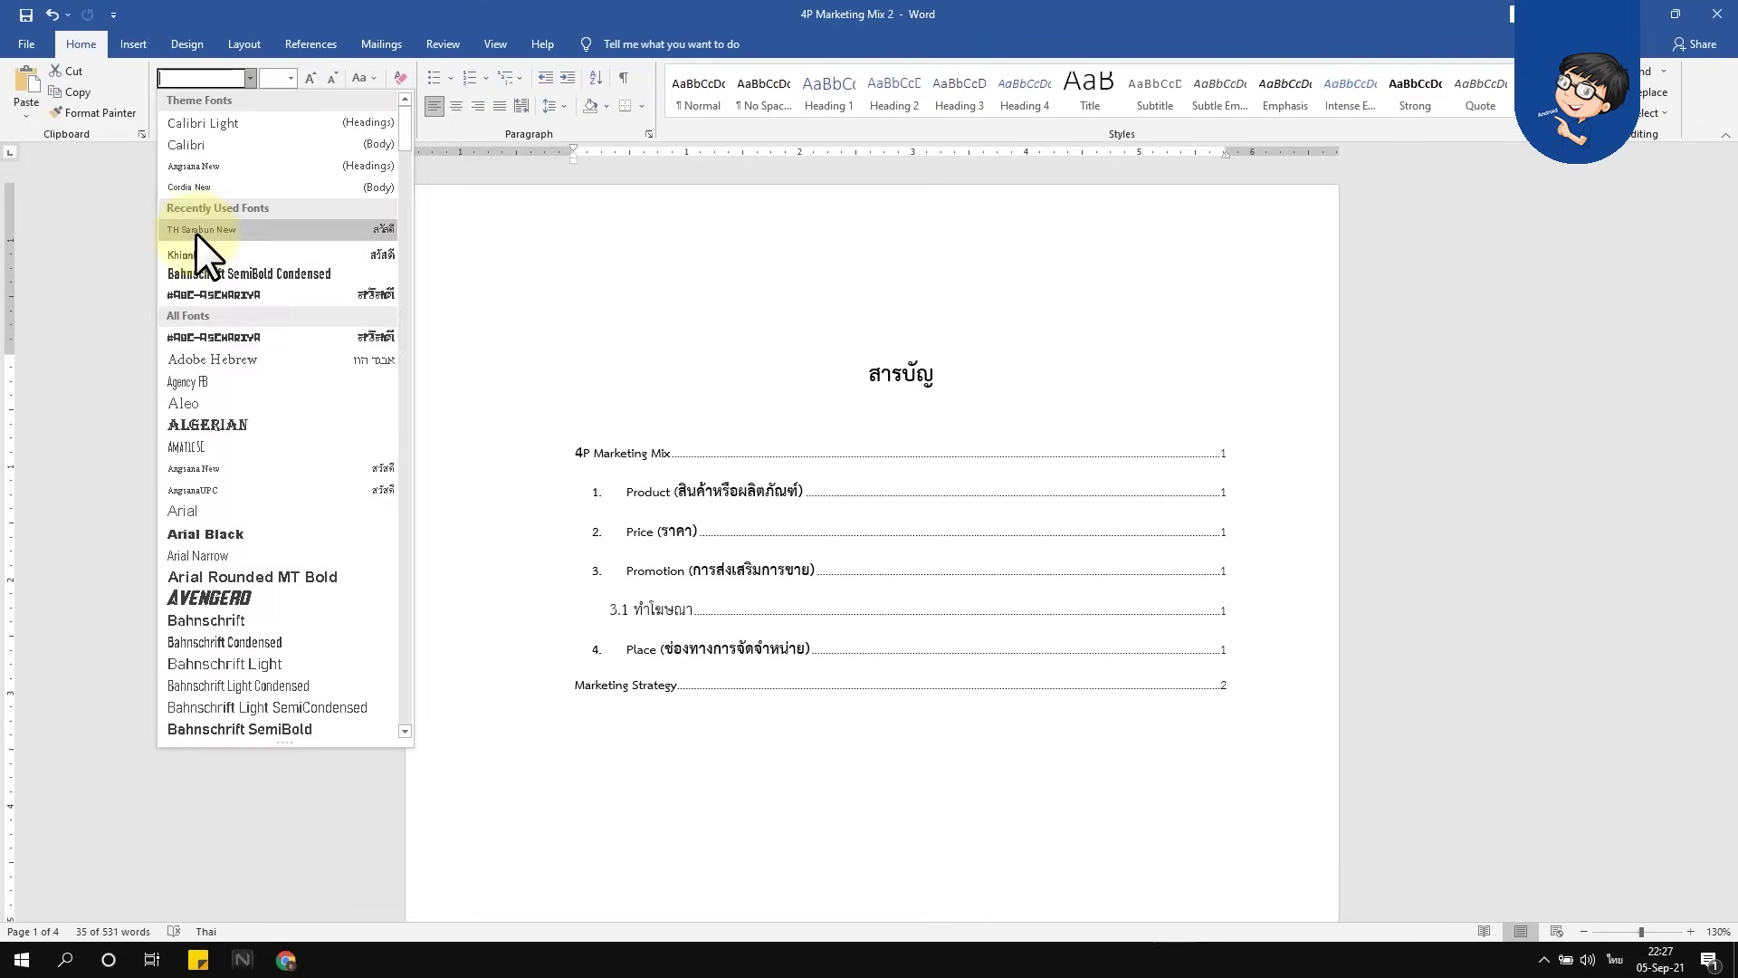
click(195, 232)
click(289, 78)
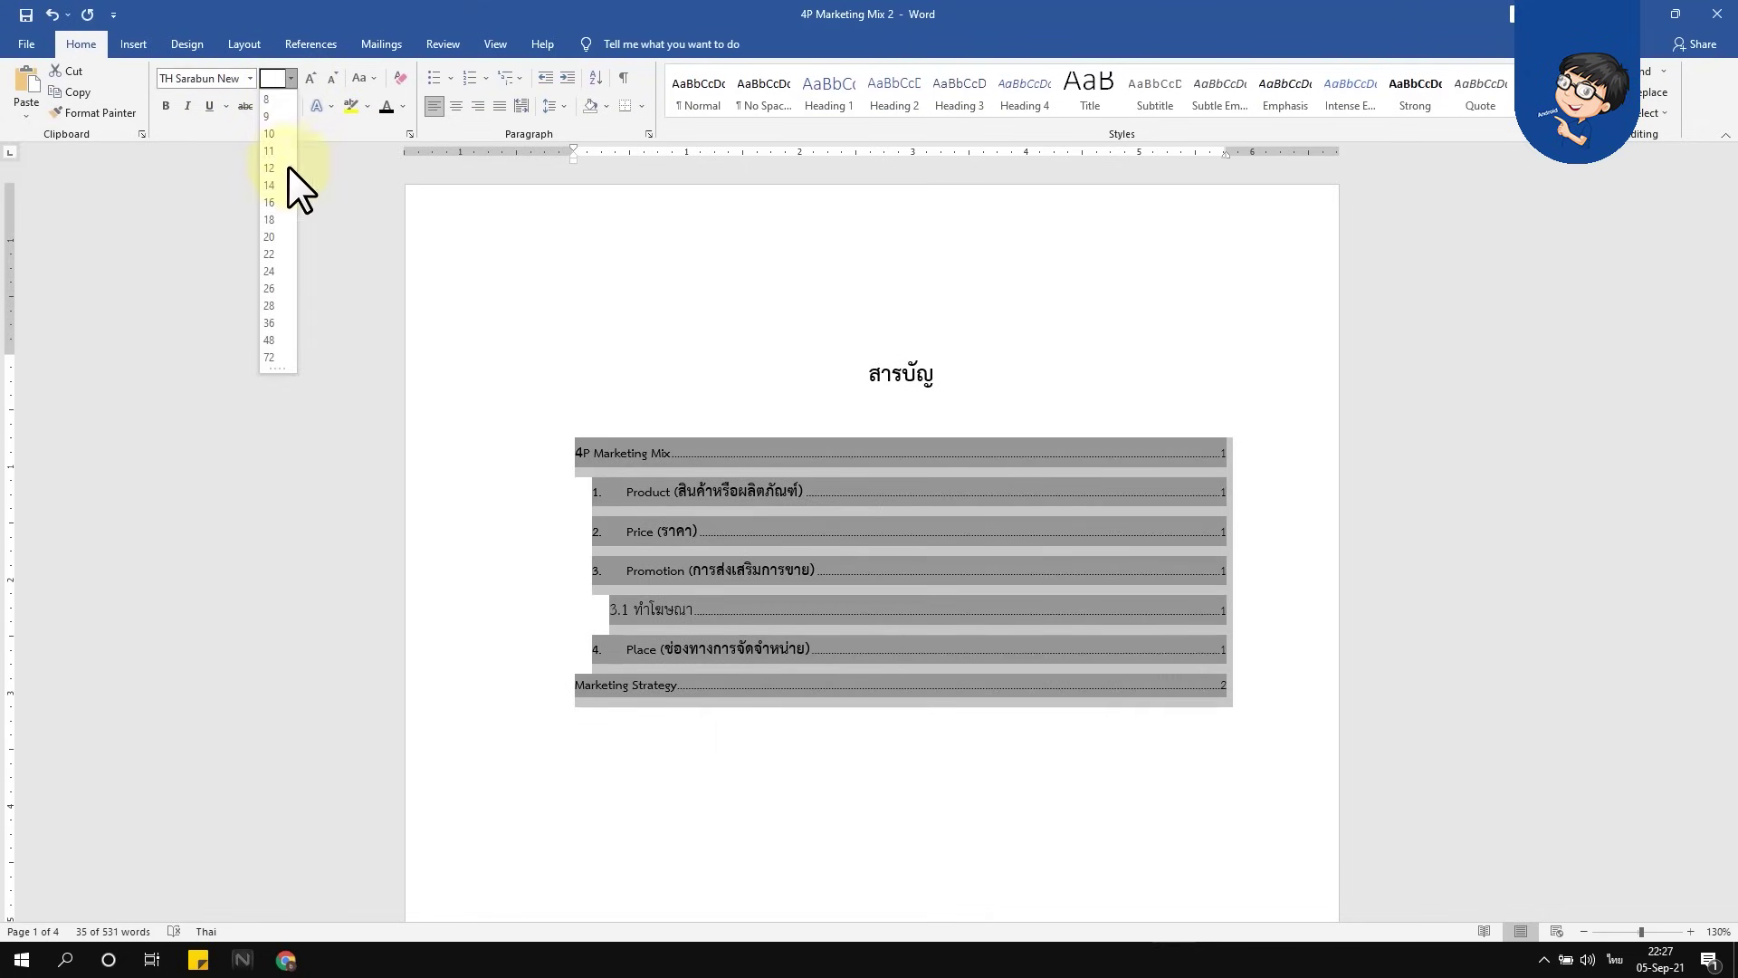
click(268, 203)
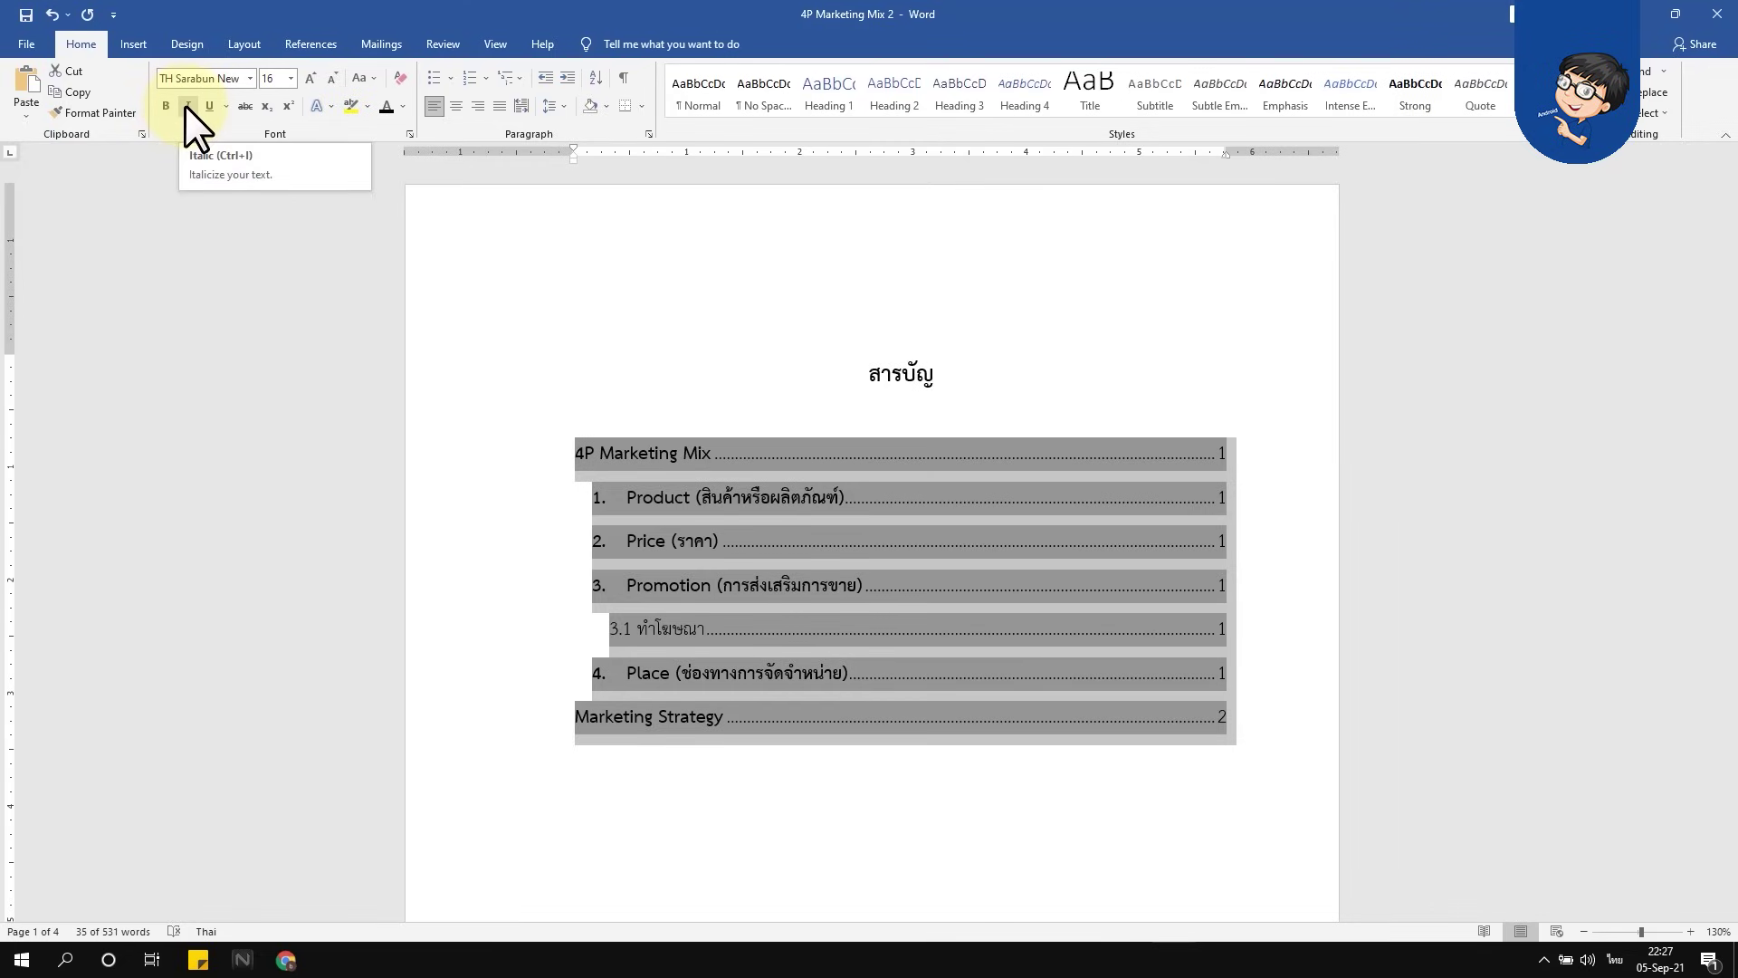
Briefly bold the numbered entries, undo it, then return to the empty line under the title
click(607, 525)
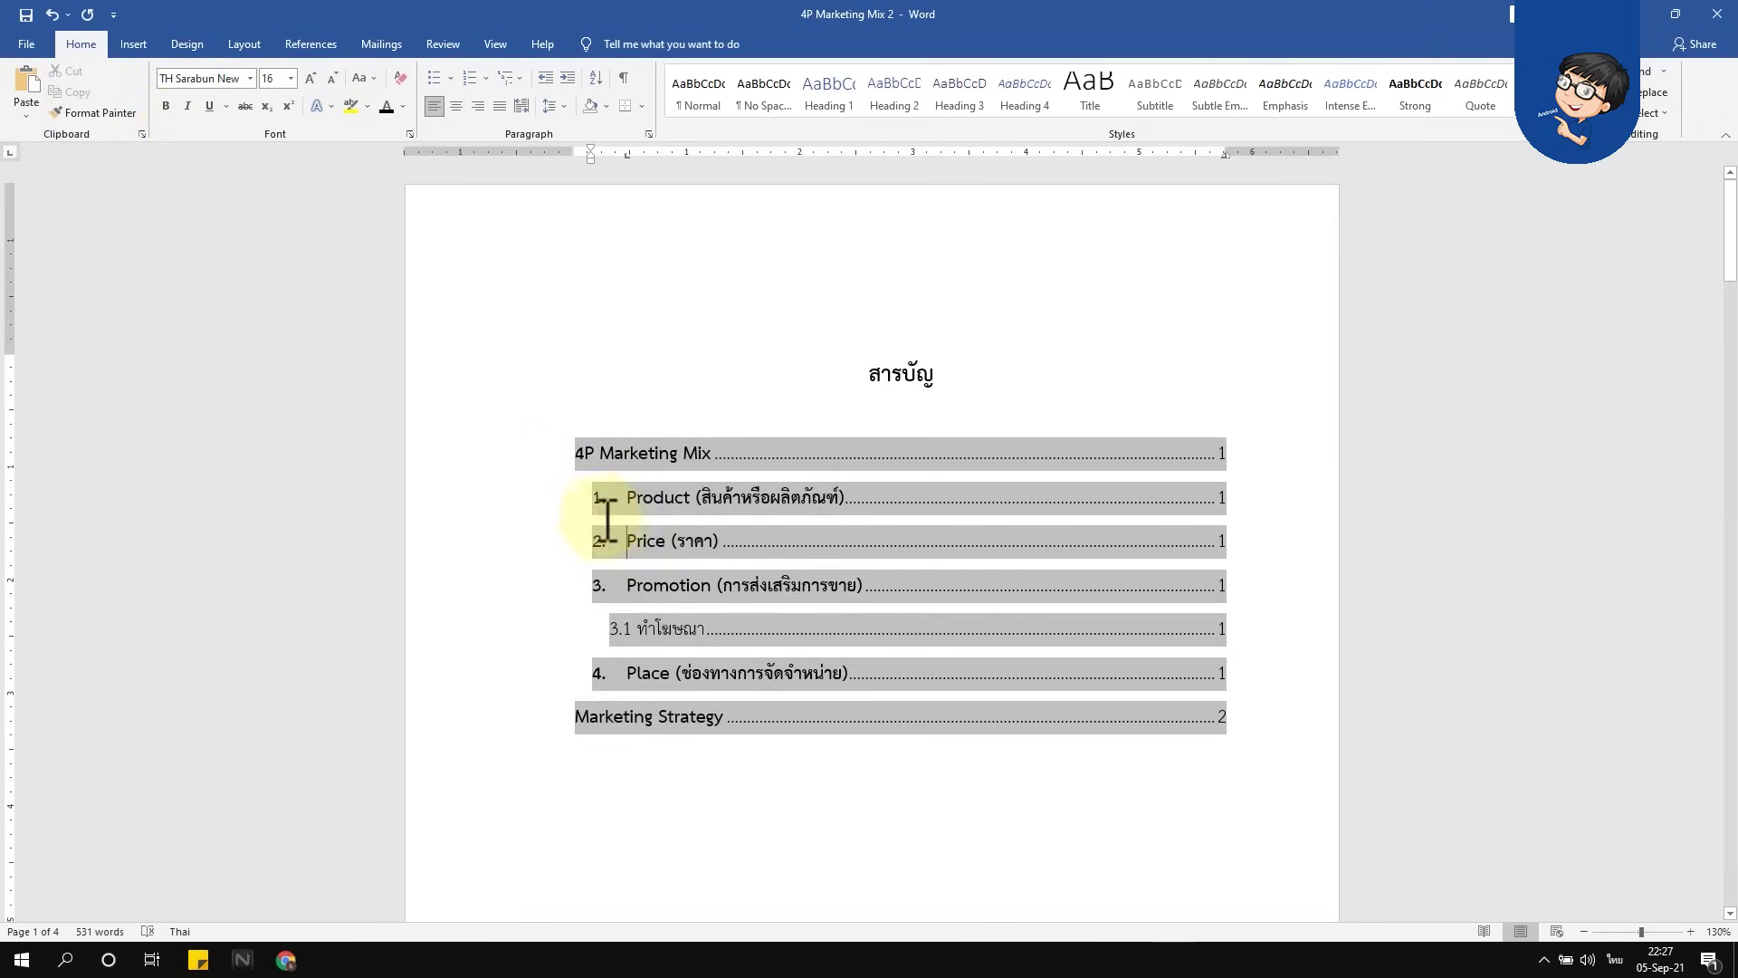
mouse_move(592, 497)
mouse_down()
mouse_move(1110, 625)
mouse_move(1241, 682)
mouse_up()
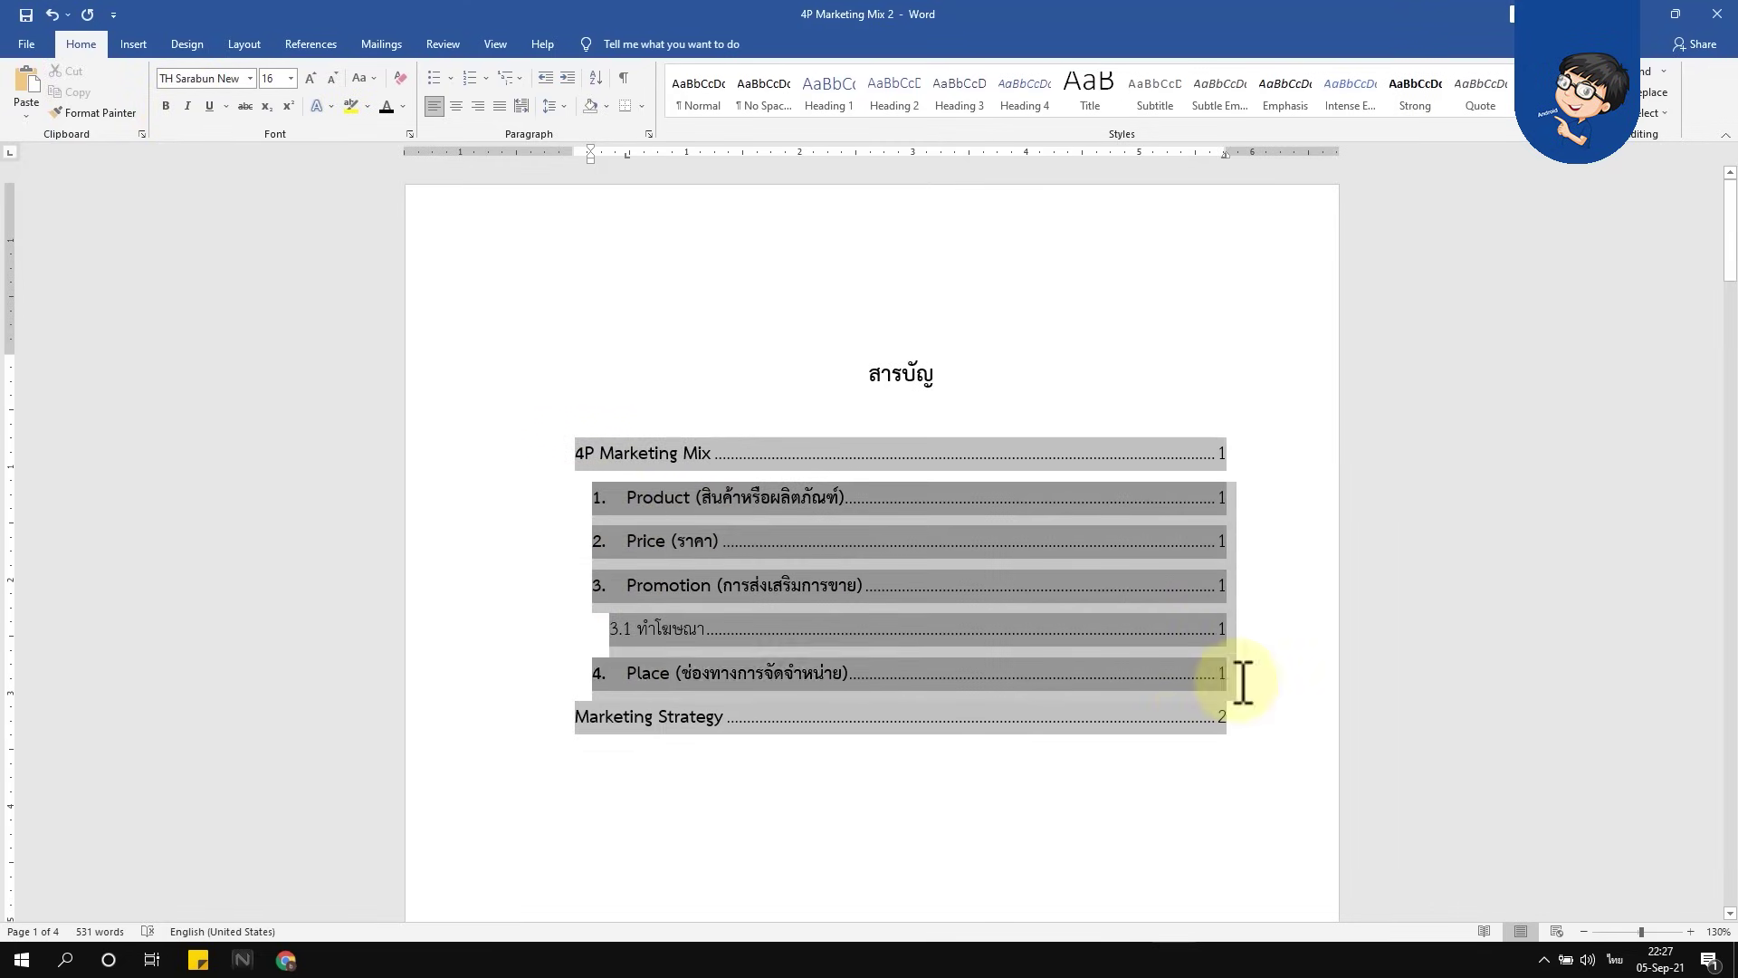
click(165, 107)
click(166, 109)
click(598, 330)
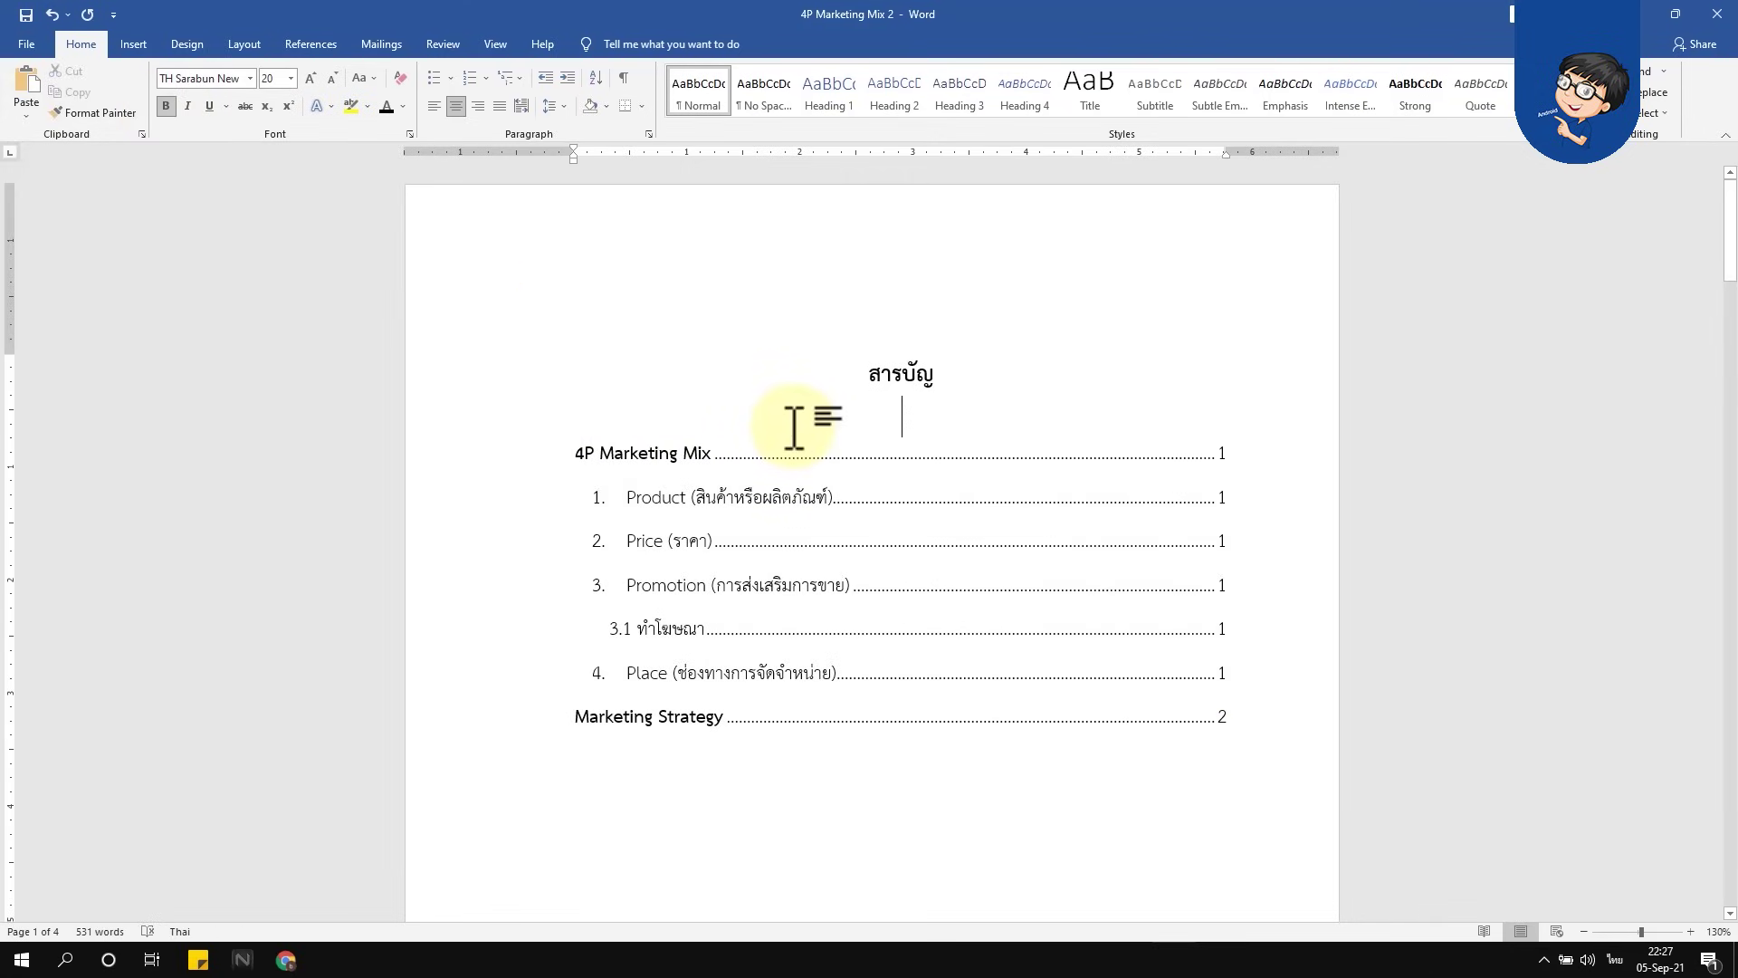
drag(582, 450, 723, 458)
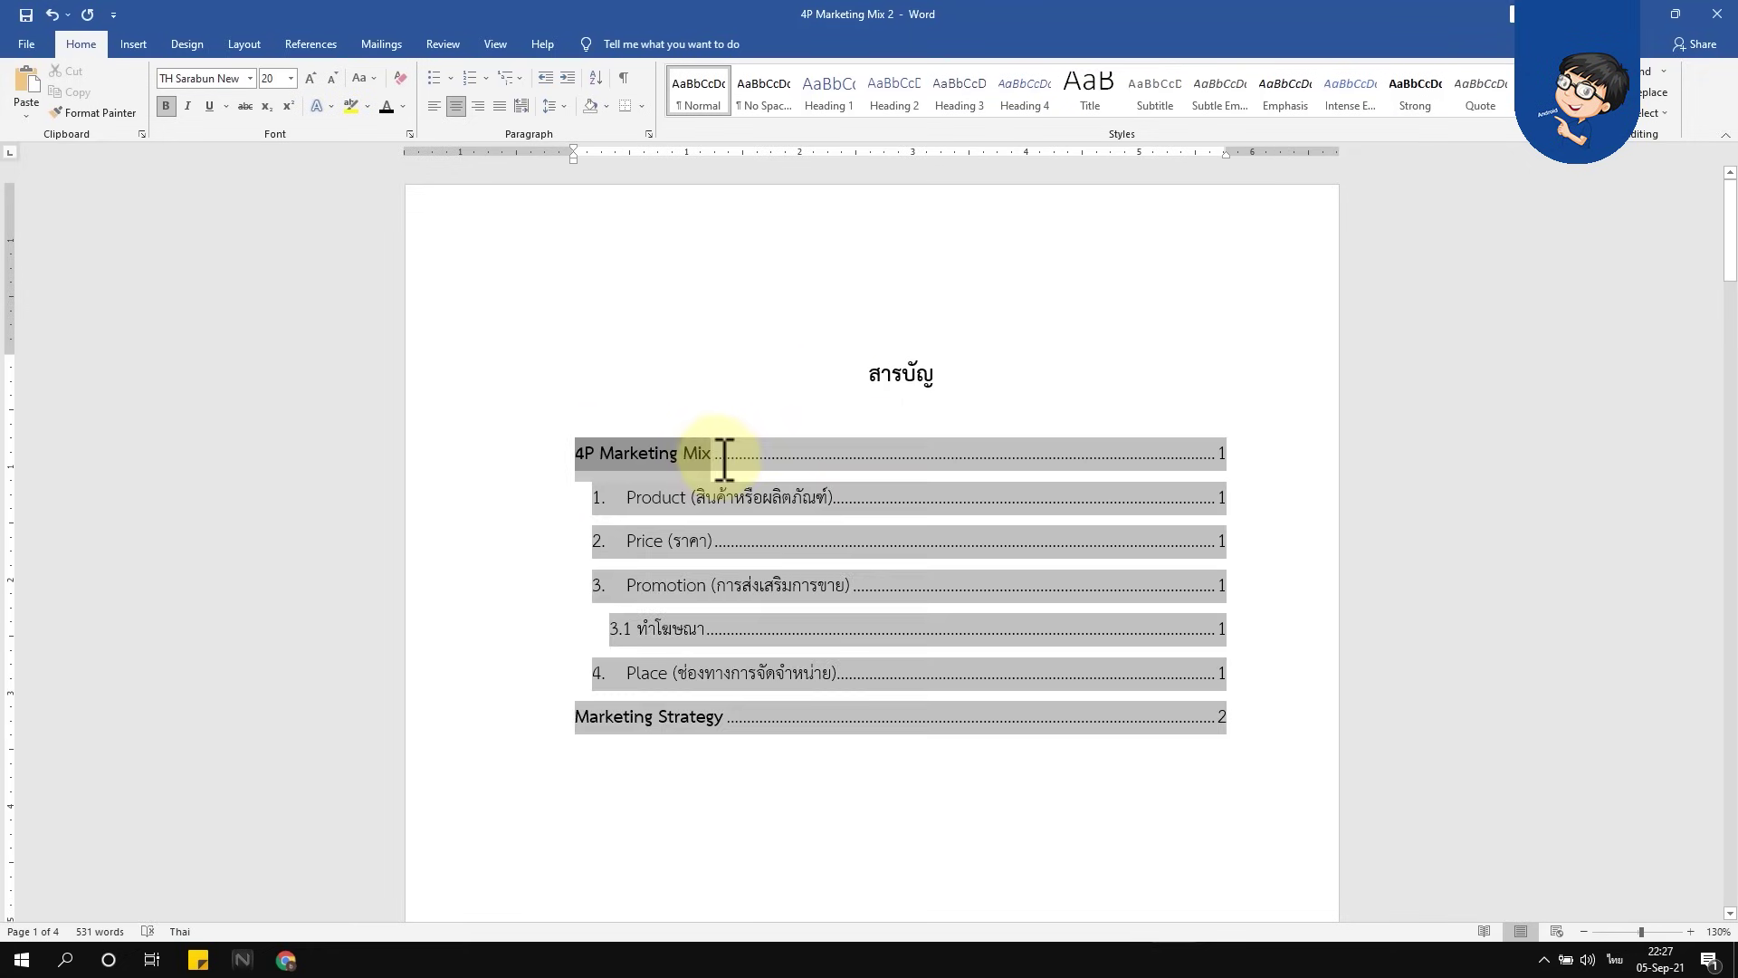
click(607, 494)
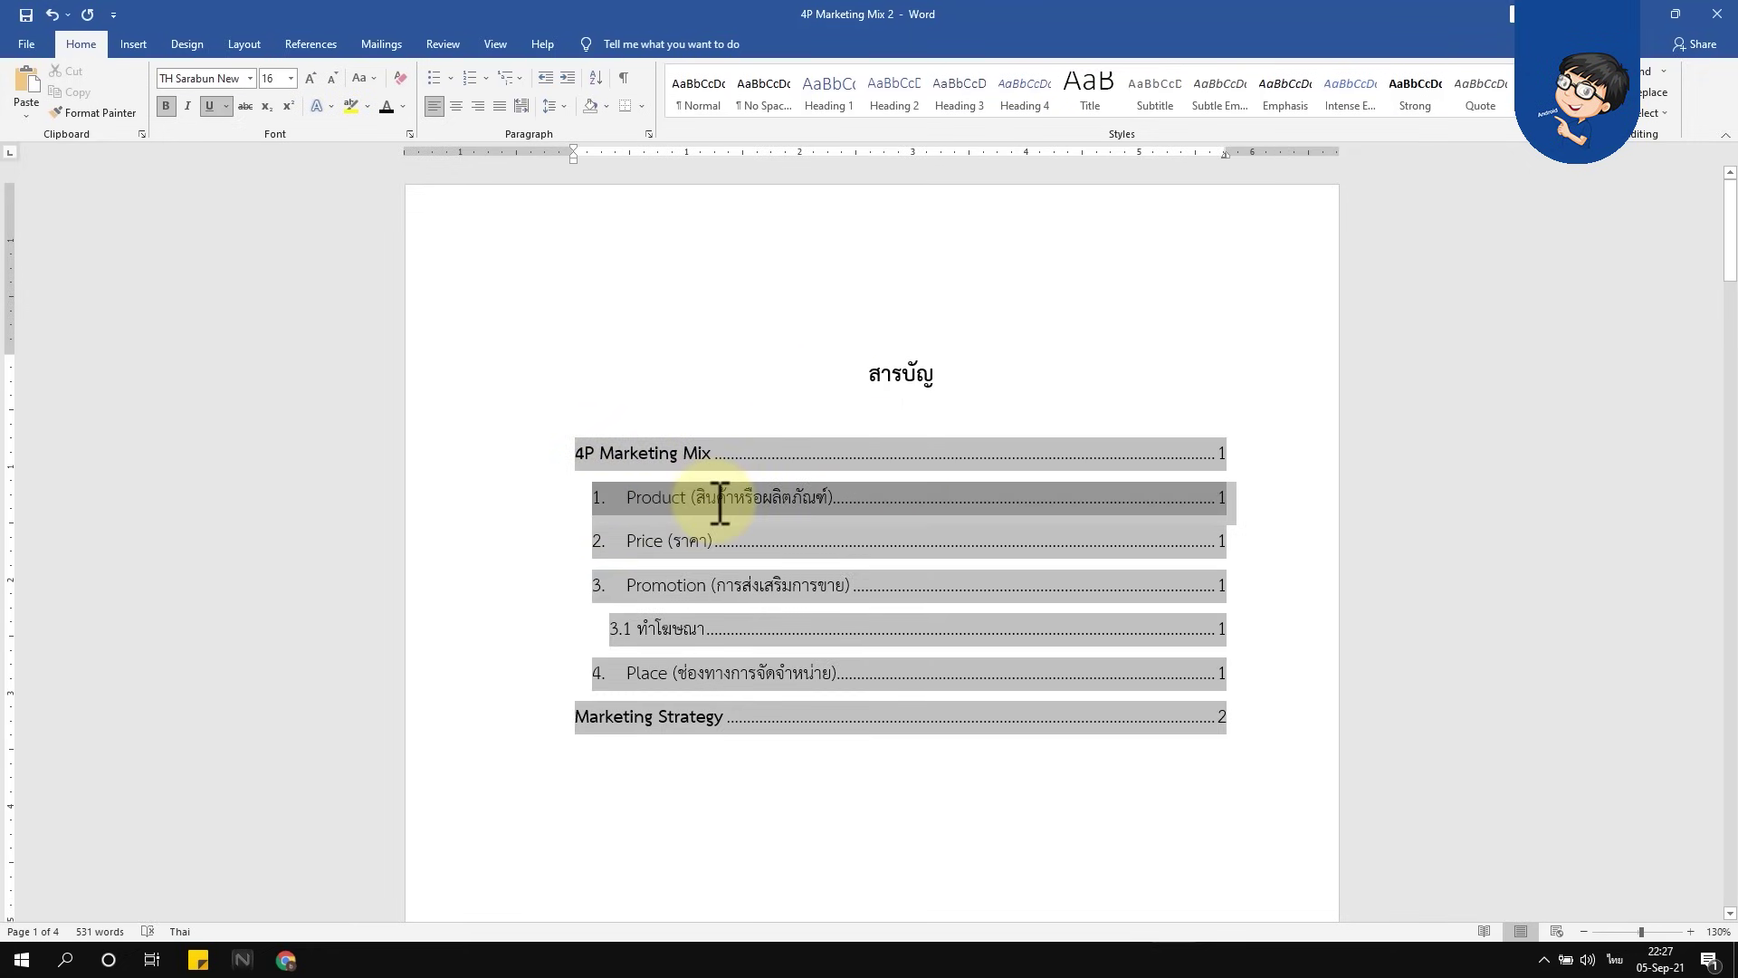
click(634, 626)
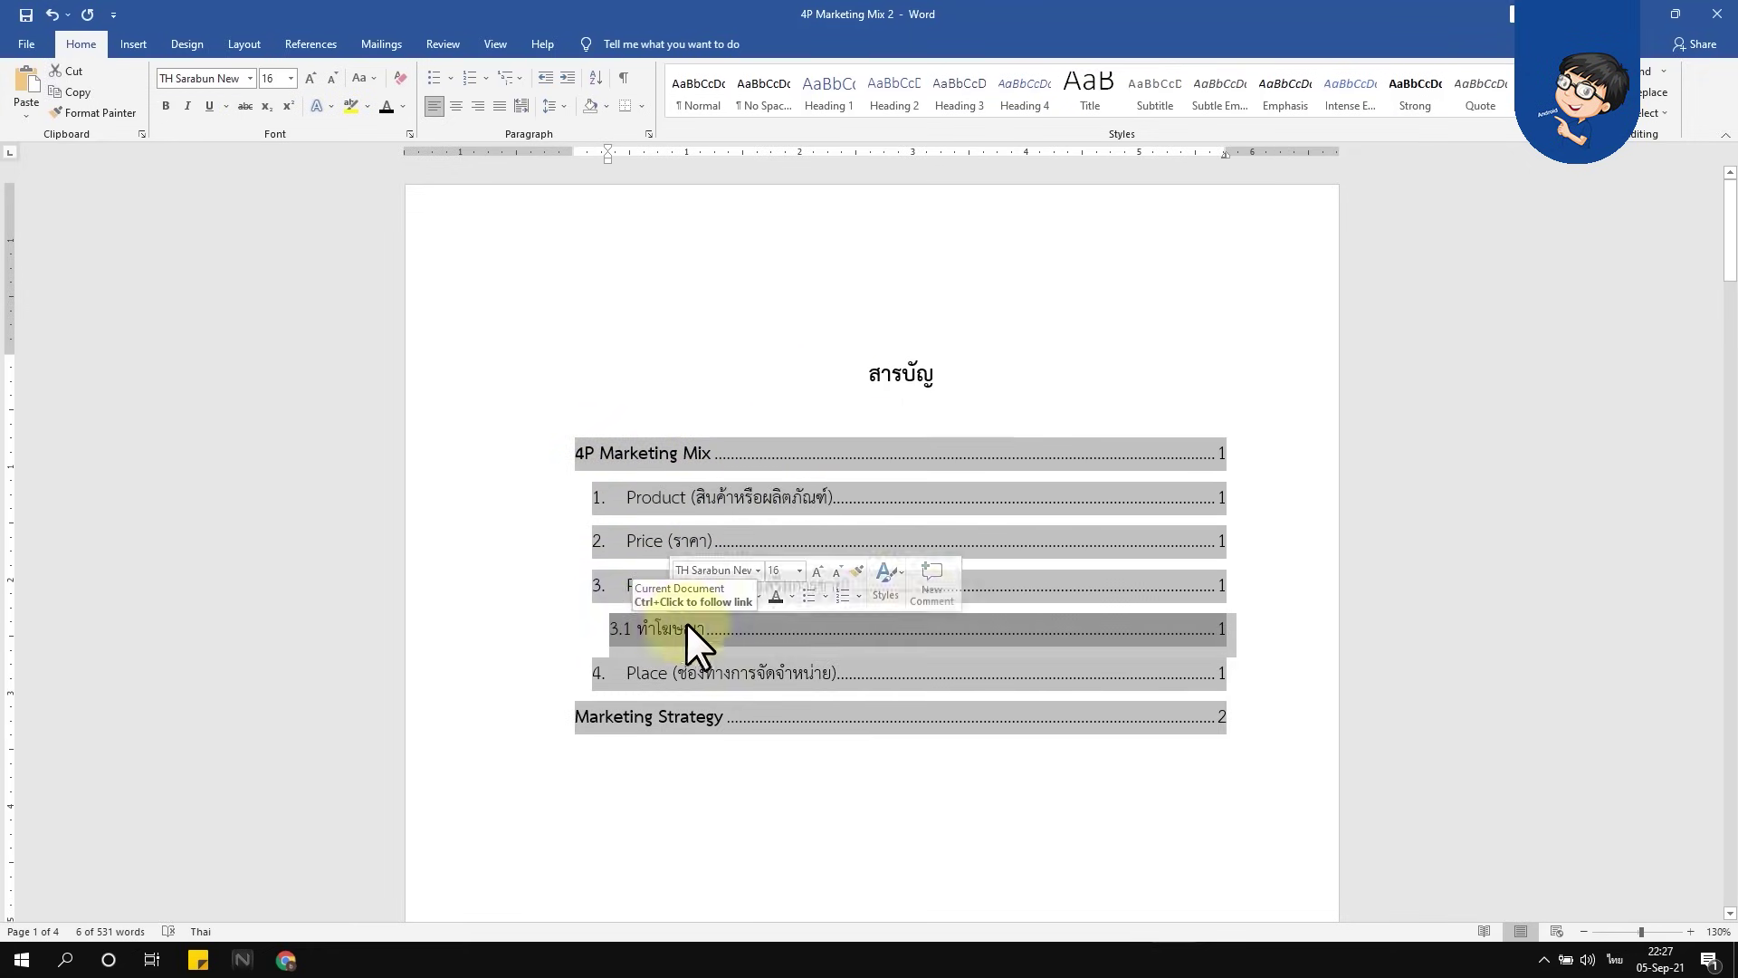
click(1267, 457)
click(840, 433)
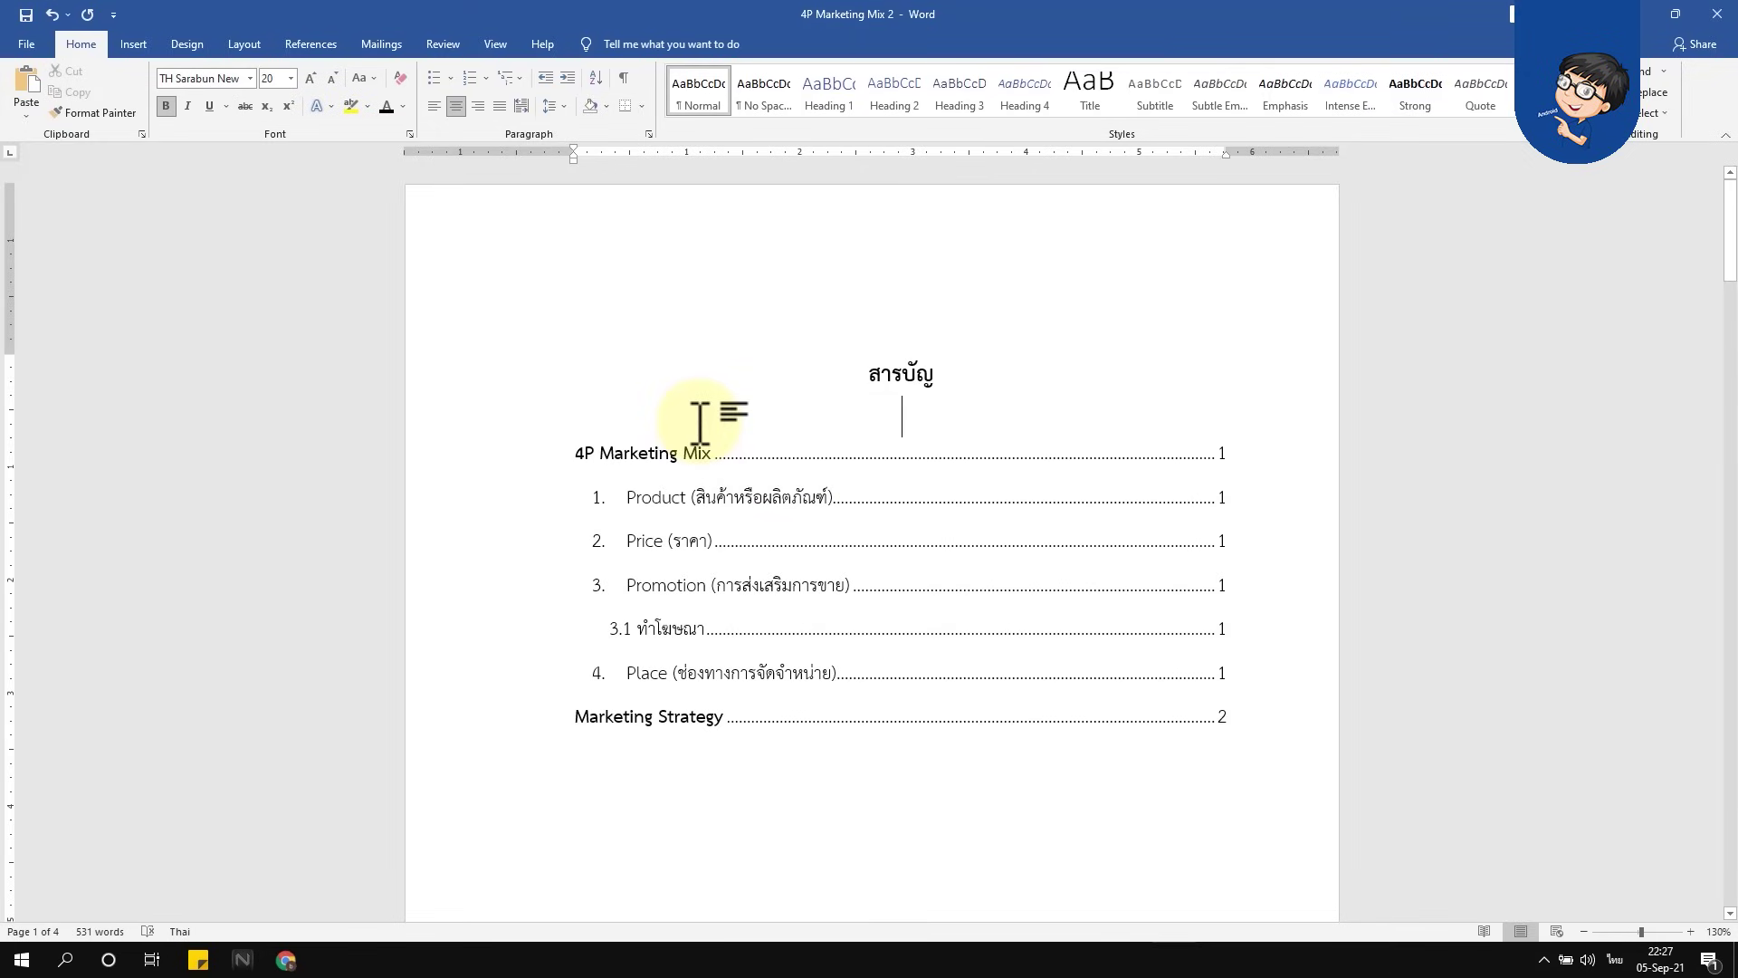
Add a บทที่ … หน้า line above the entries, tabbing หน้า to the right, and save
key(Return)
text(บทที่ ห)
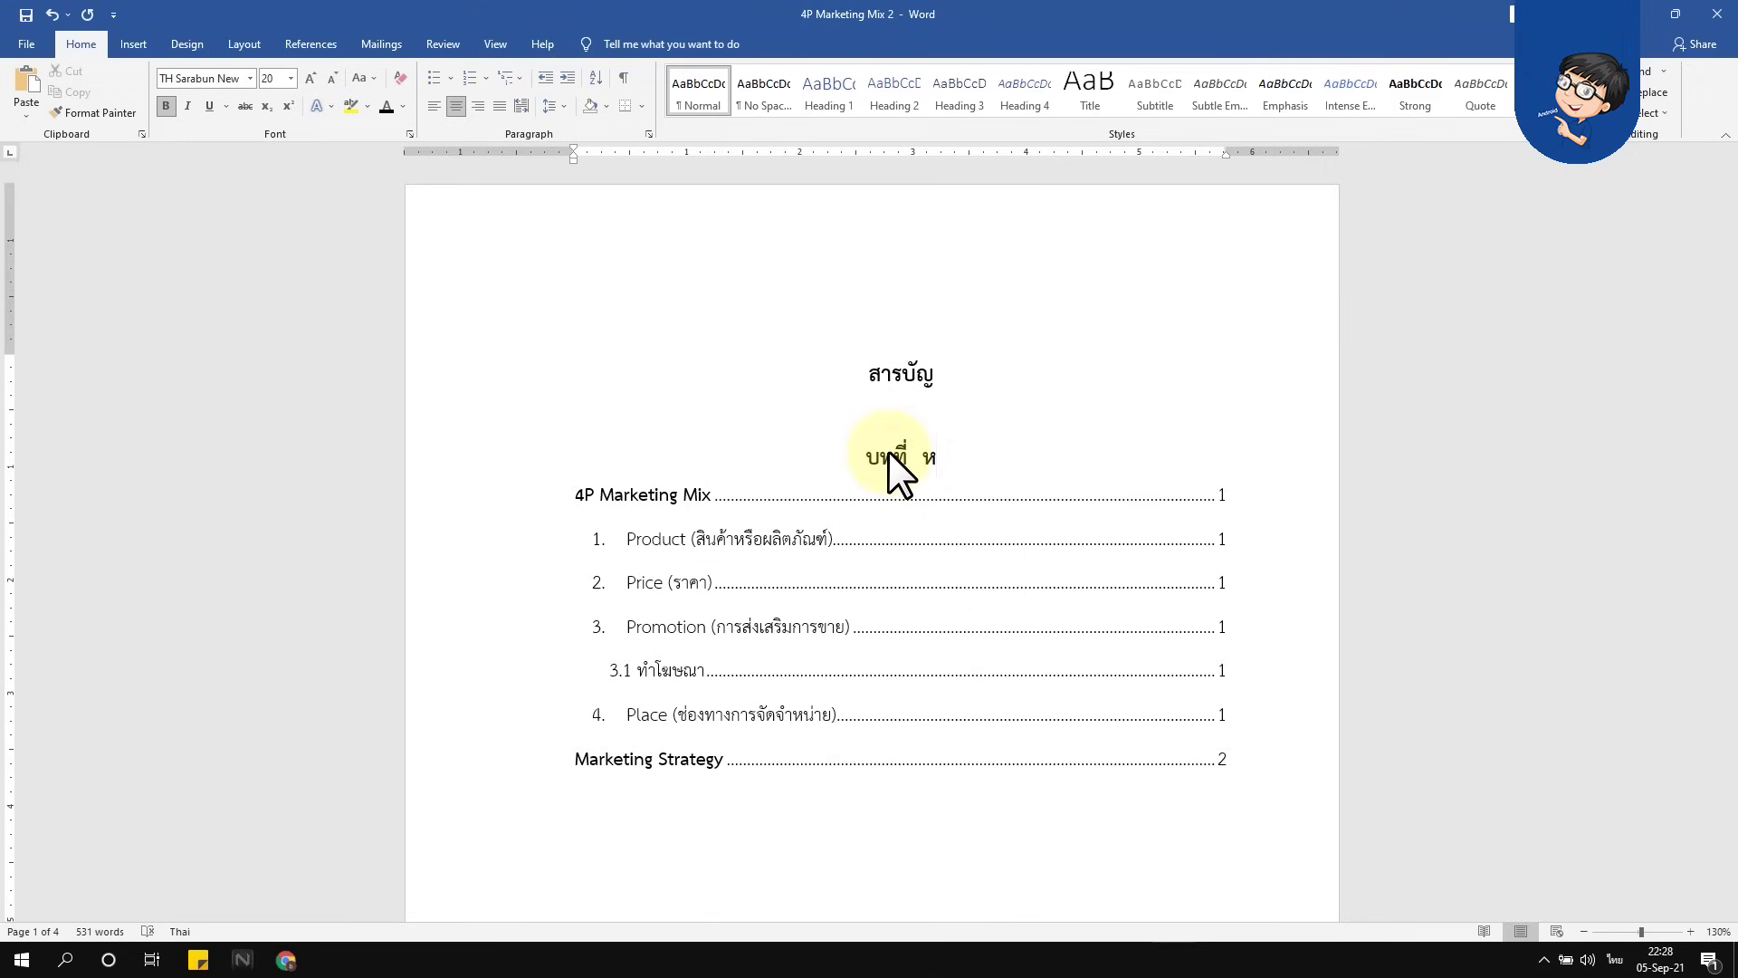
text(น้า)
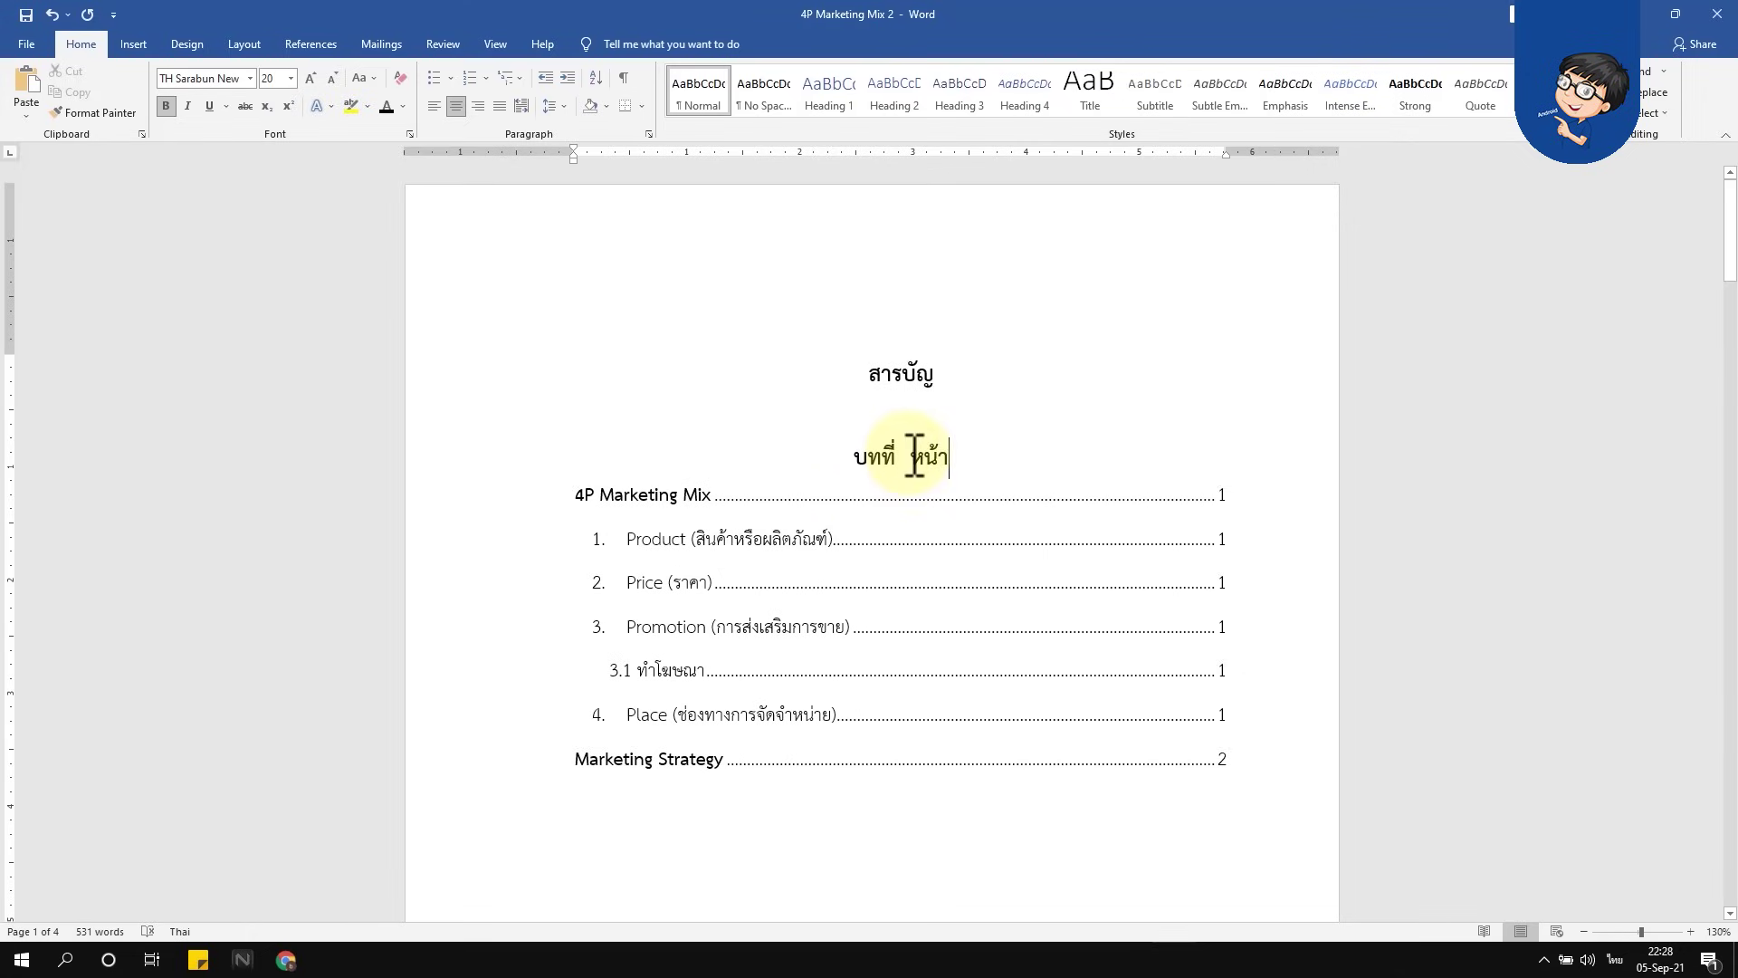
click(912, 456)
key(Tab)
key(Tab)
key(Tab)
key(Tab)
key(Tab)
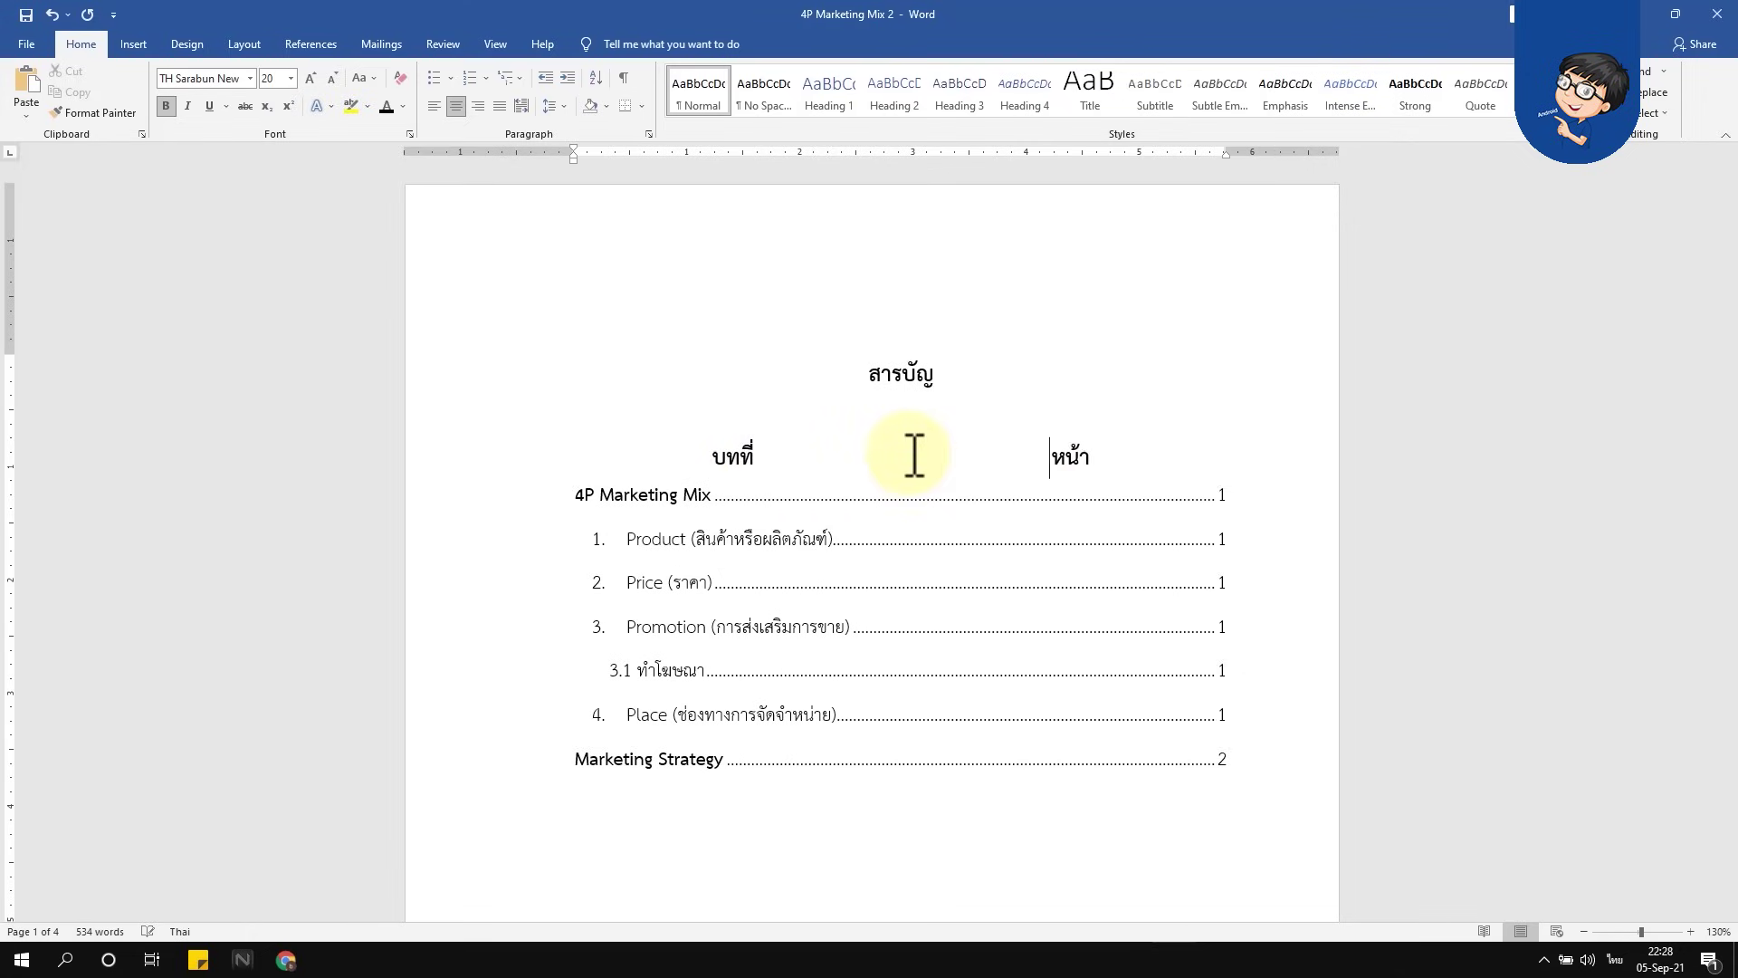
key(Tab)
key(Tab)
key(Tab)
key(Tab)
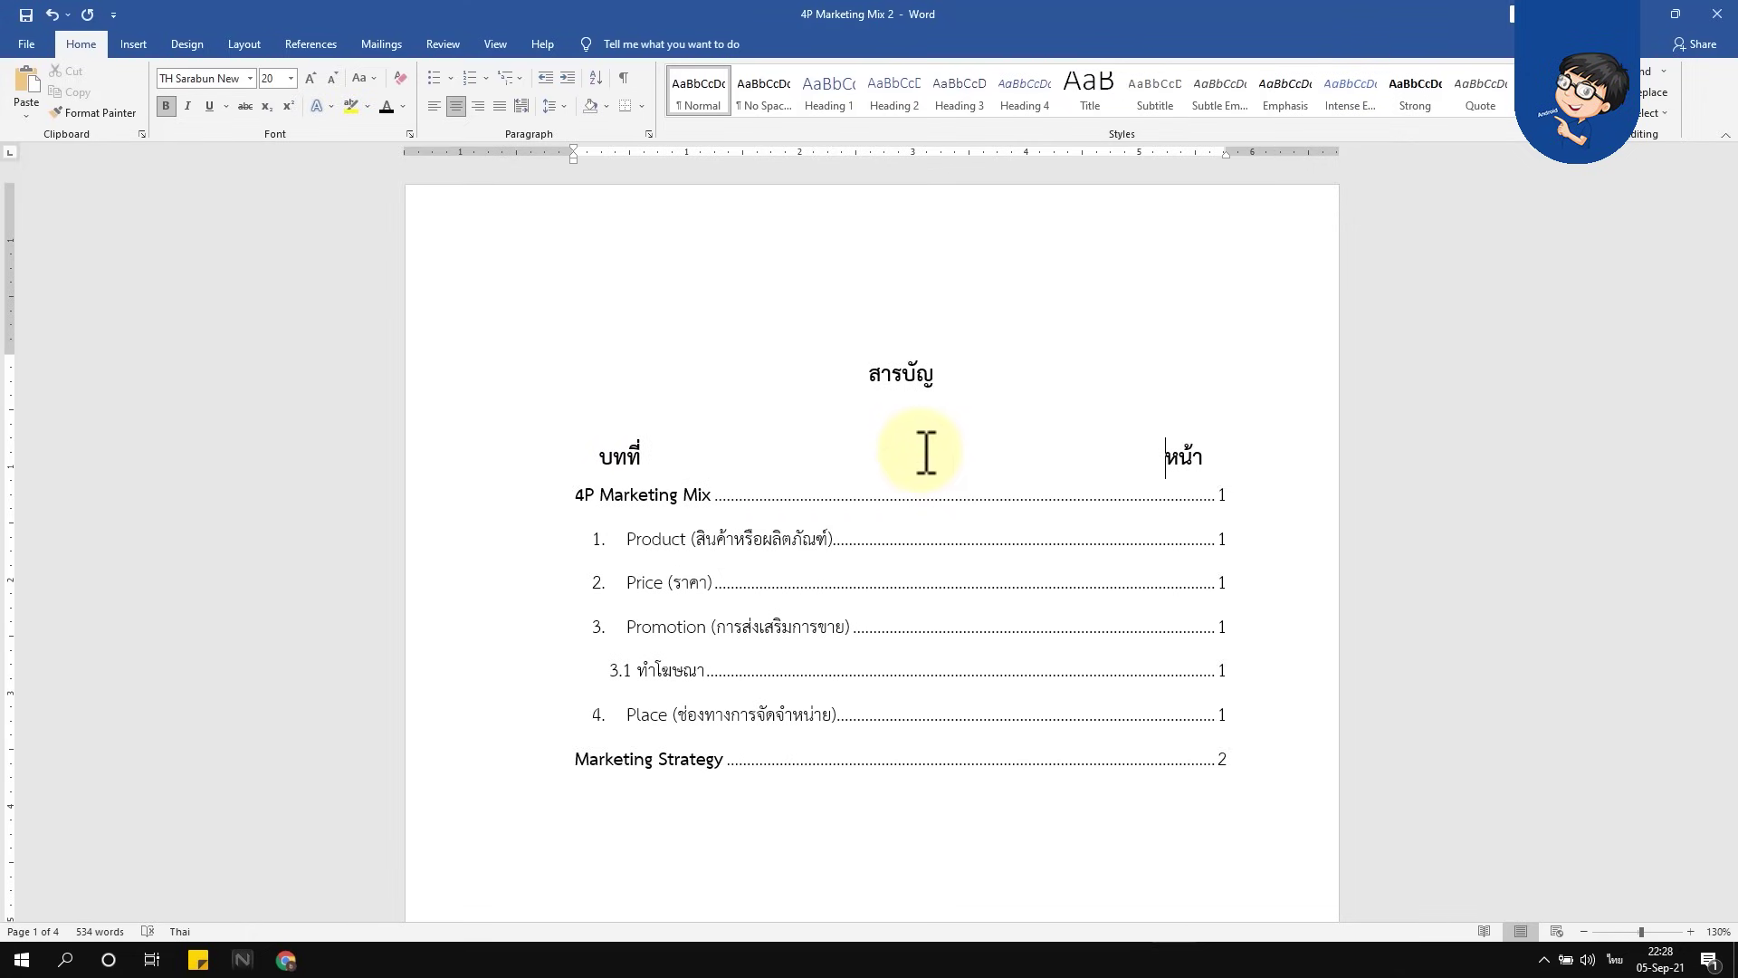
key(ctrl+s)
key(Tab)
key(Tab)
key(Tab)
key(Tab)
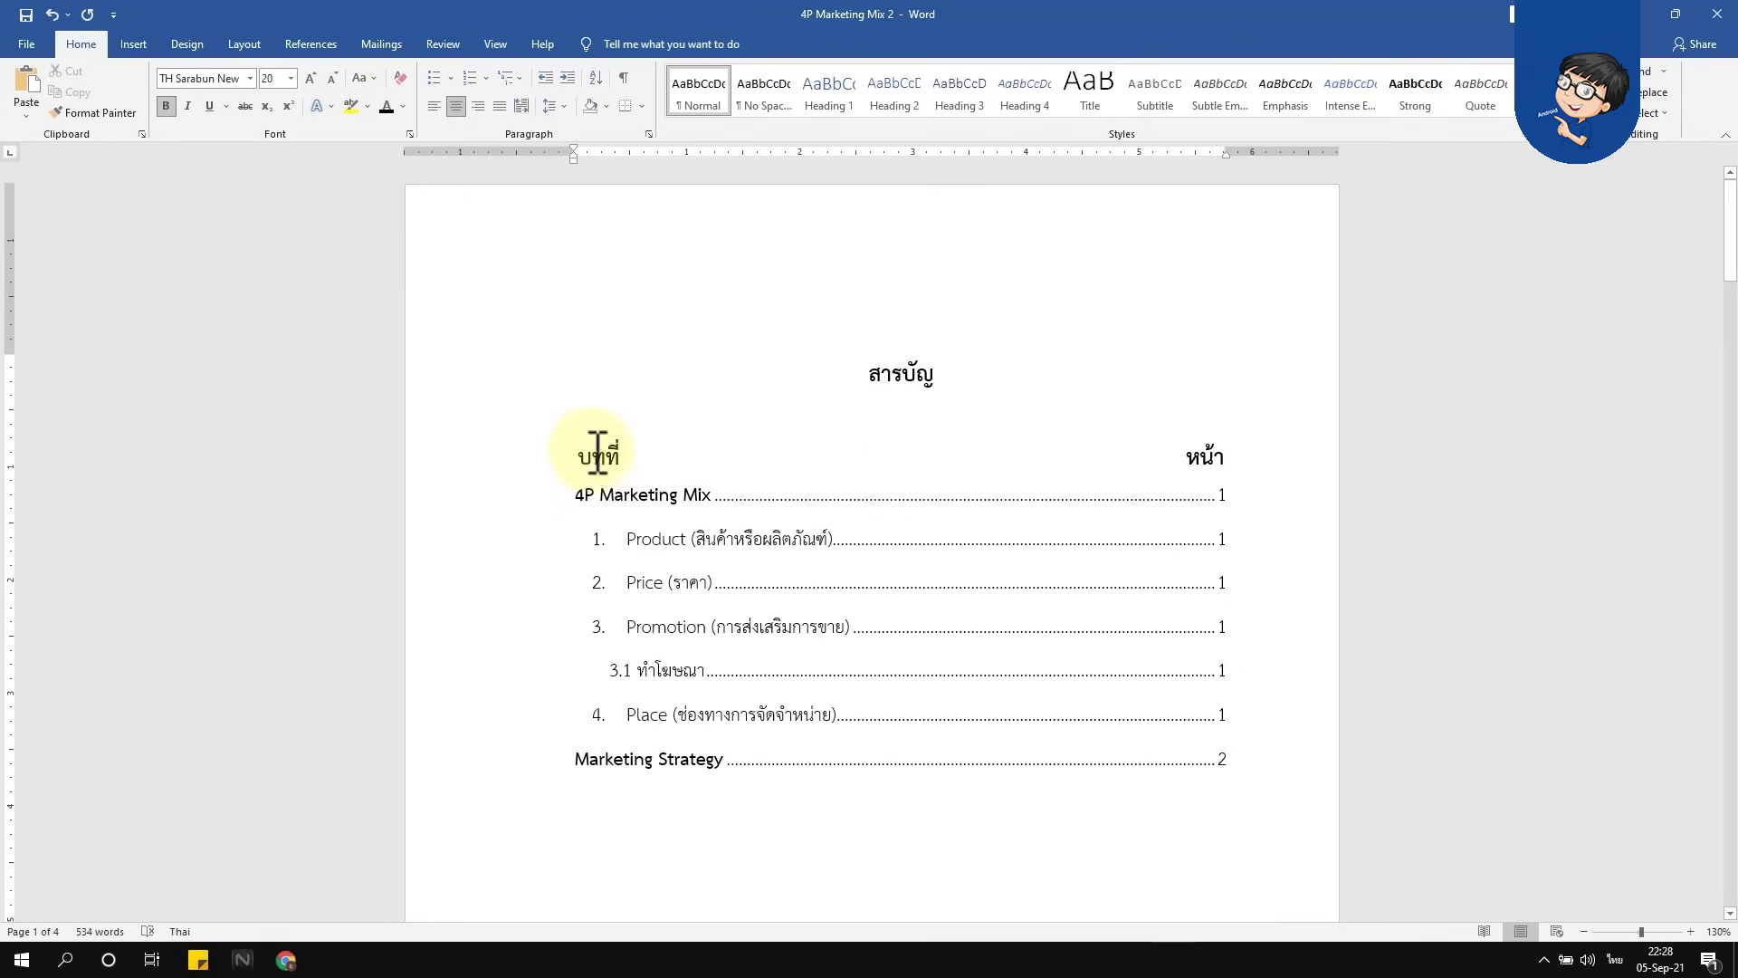
Widen the บทที่ … หน้า line's left and right indents outward and shrink it to size 18
drag(580, 455, 1216, 457)
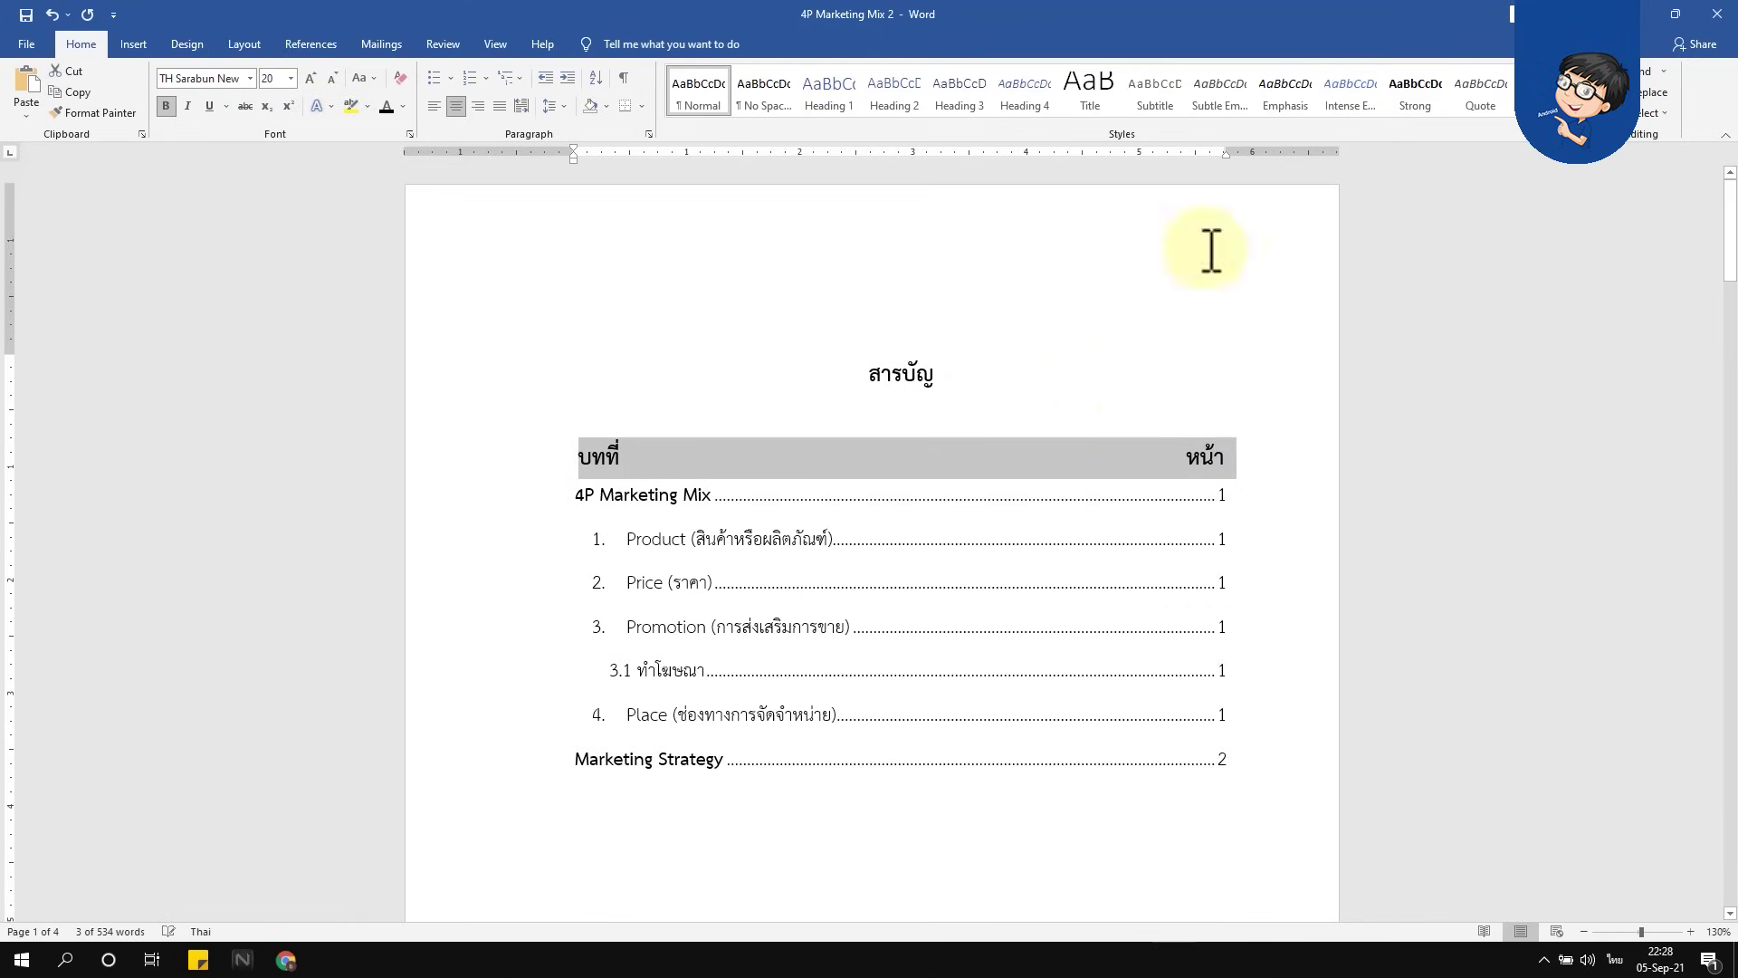
drag(1232, 154, 1247, 154)
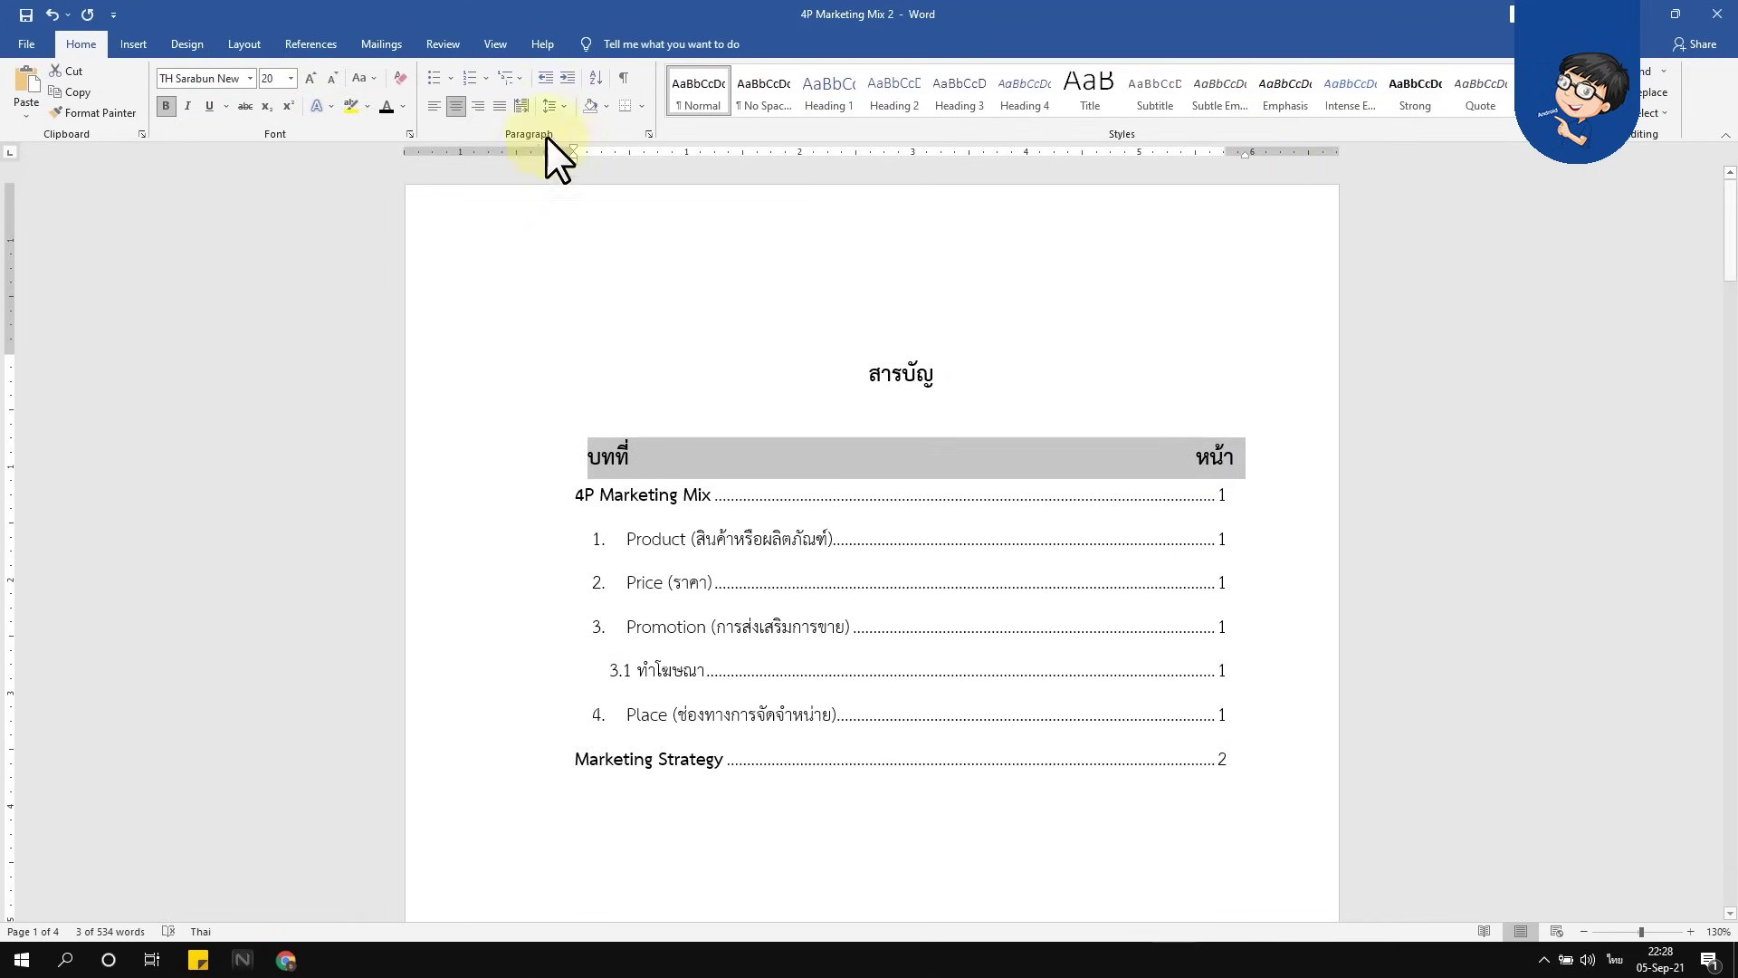
drag(579, 154, 546, 151)
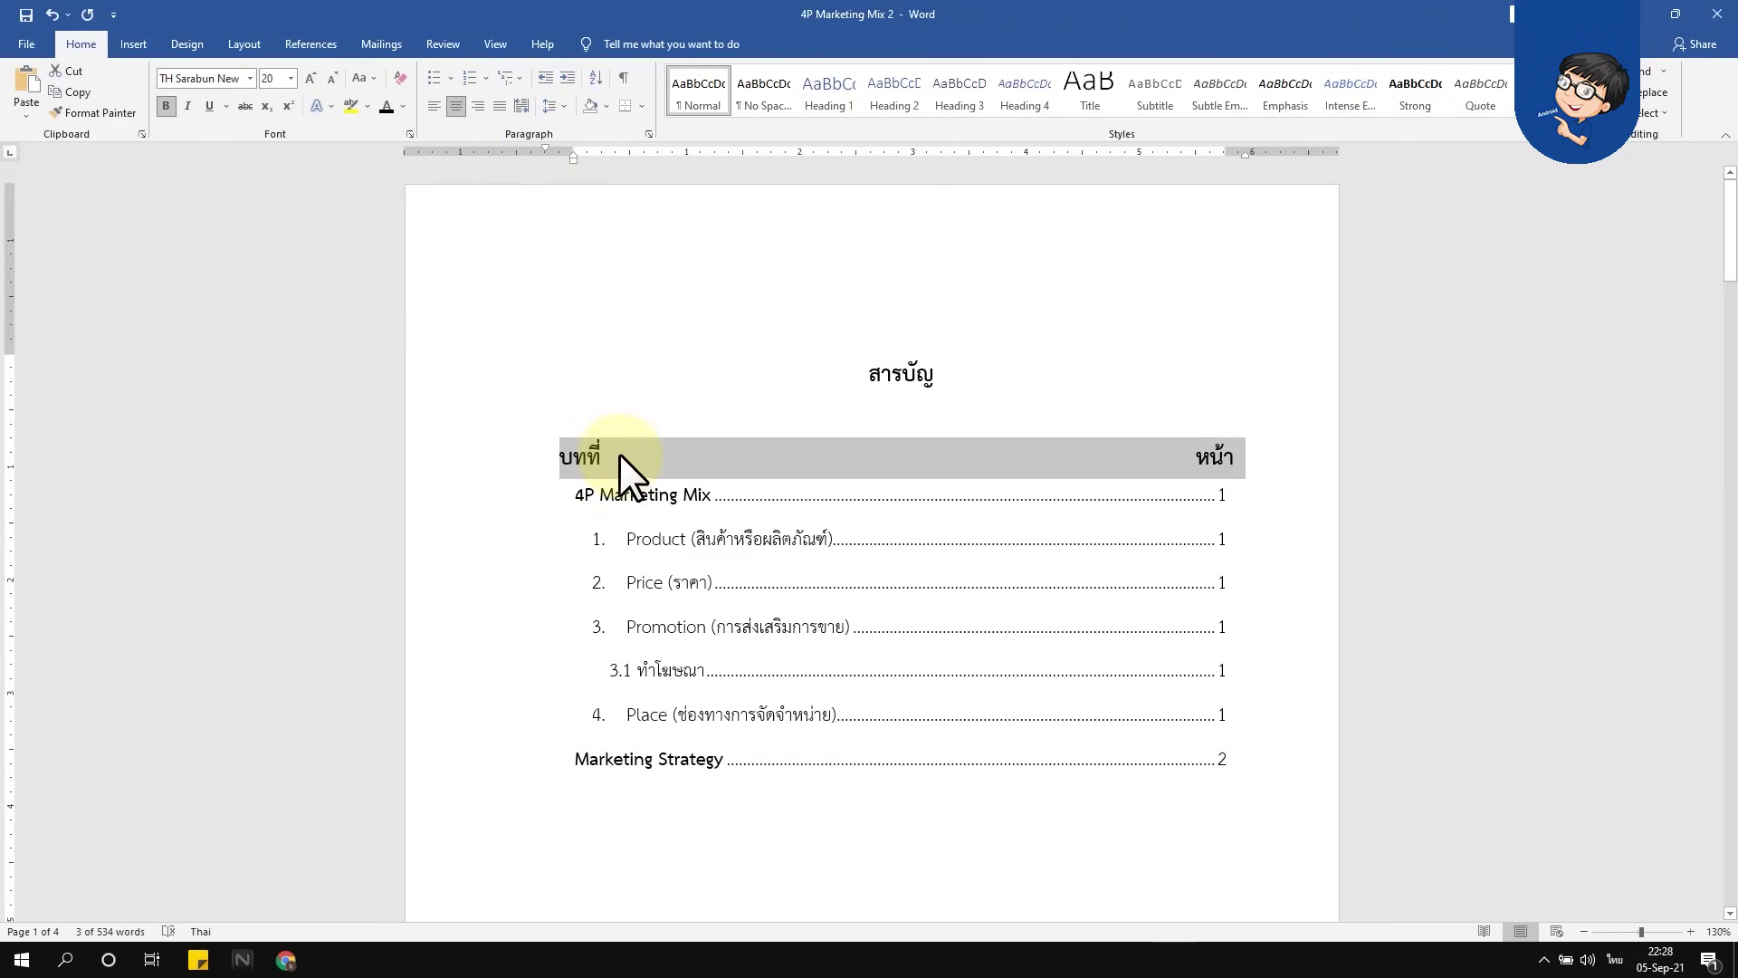
click(330, 78)
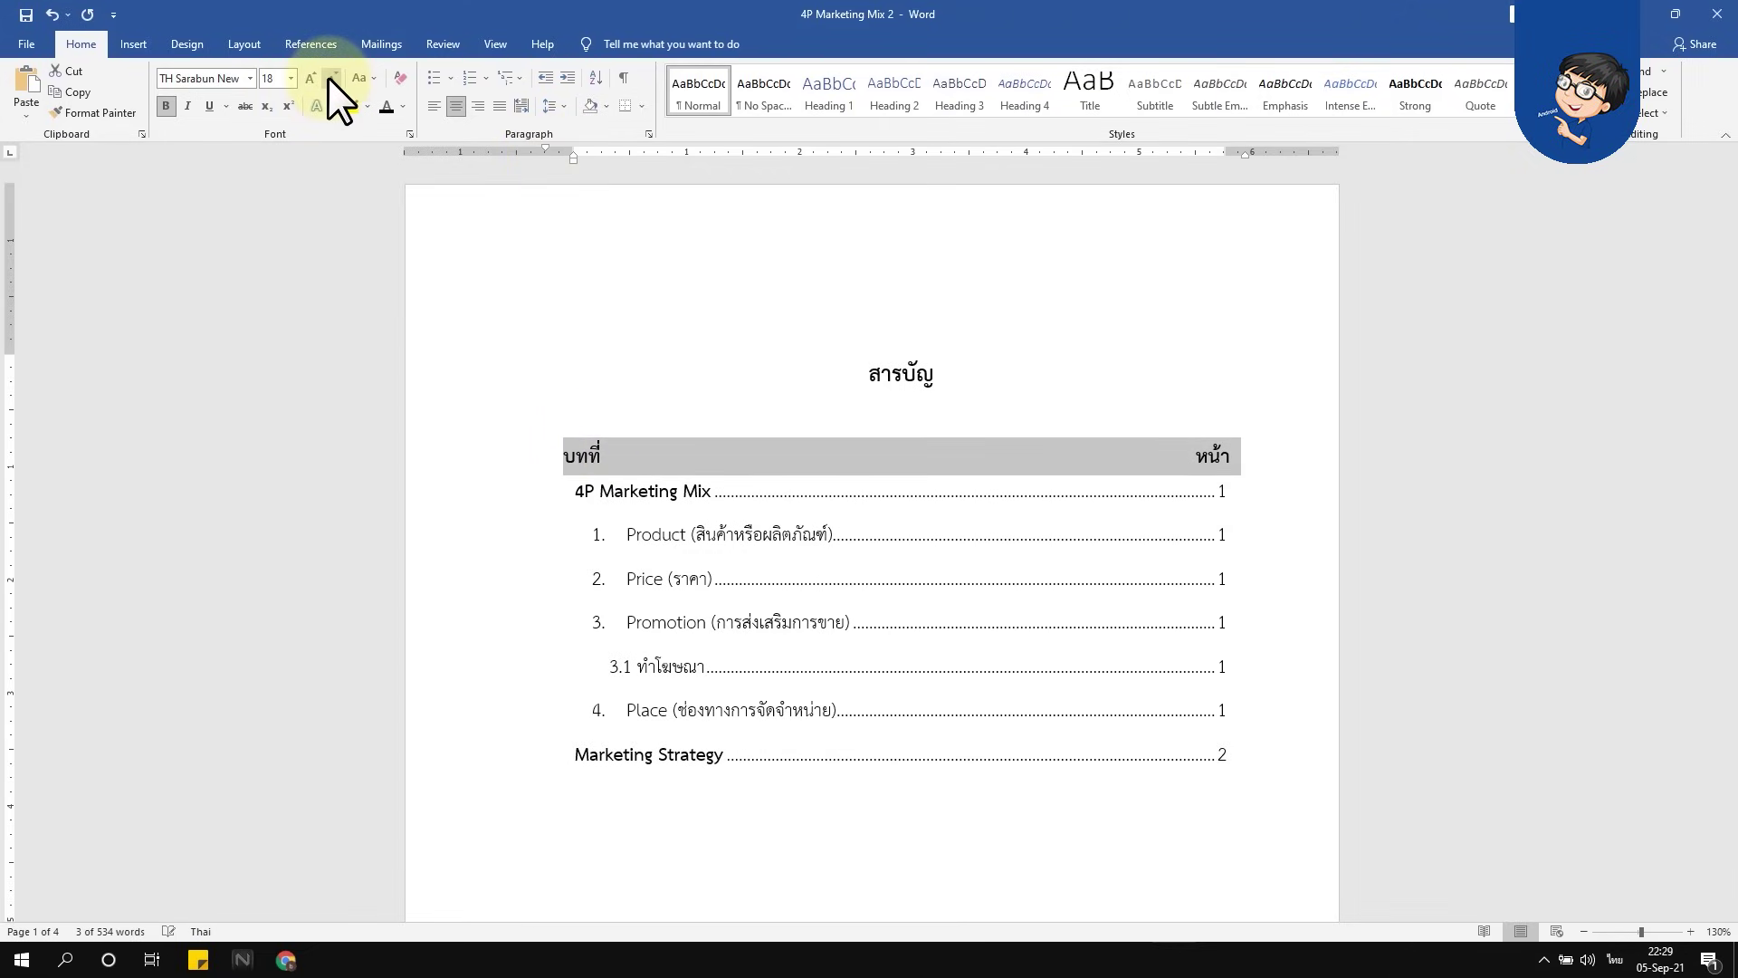
click(588, 471)
click(1098, 471)
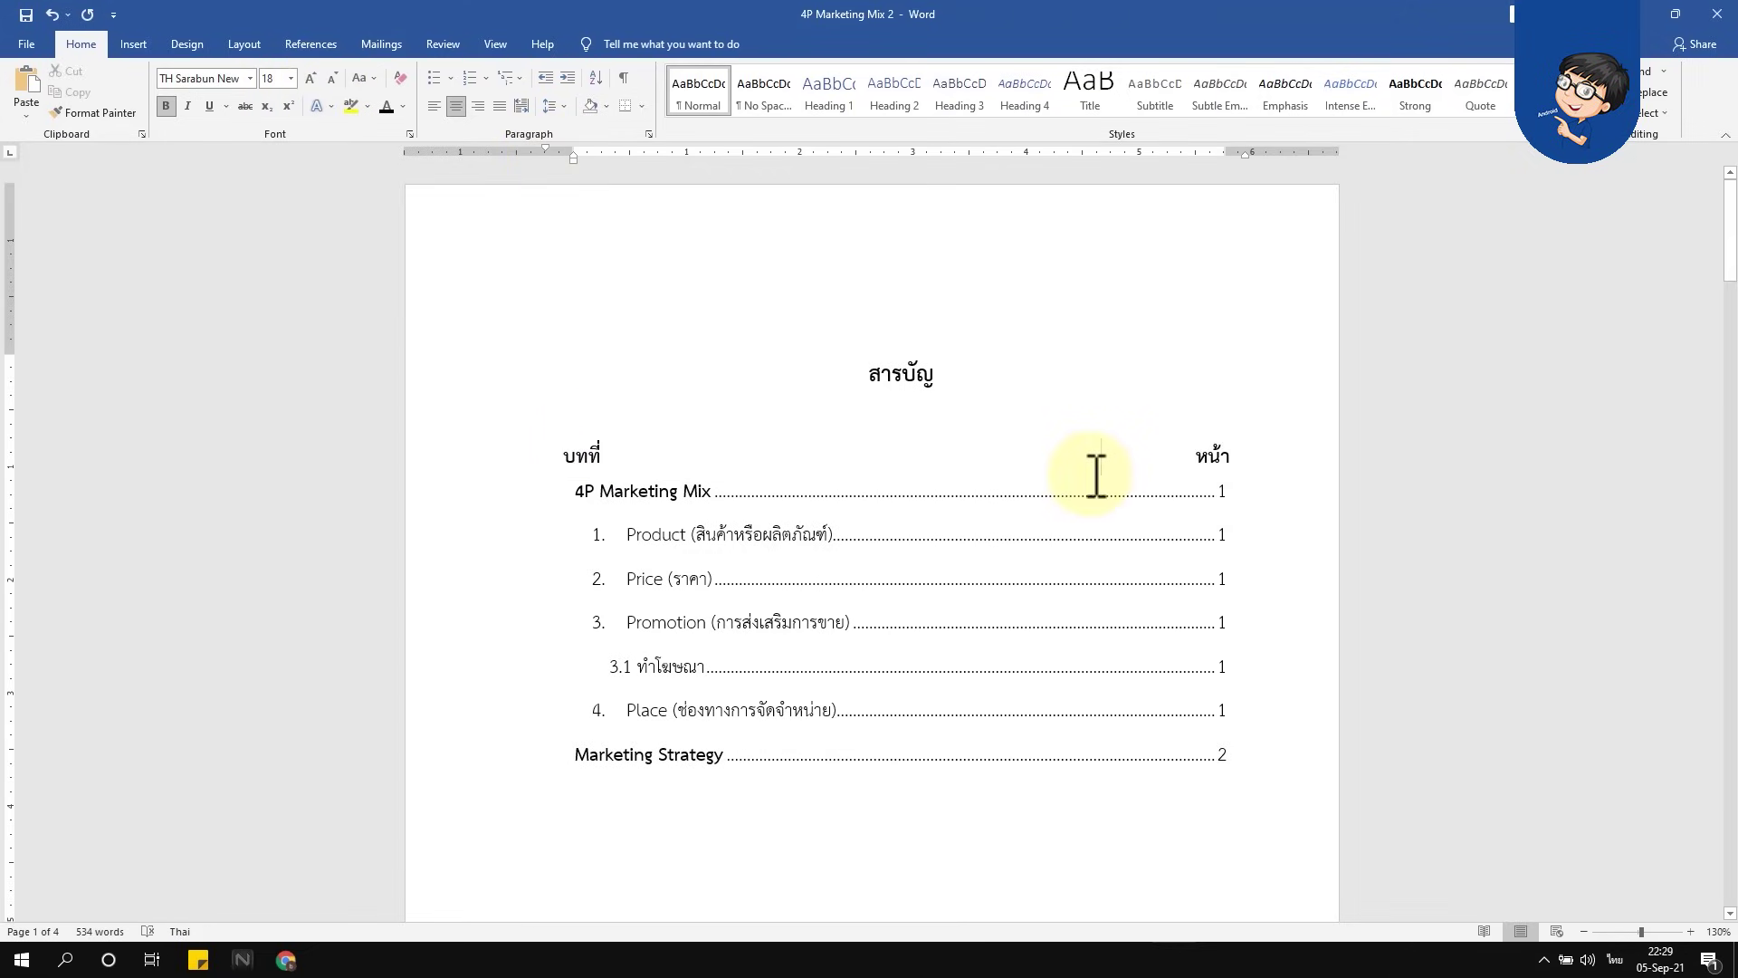